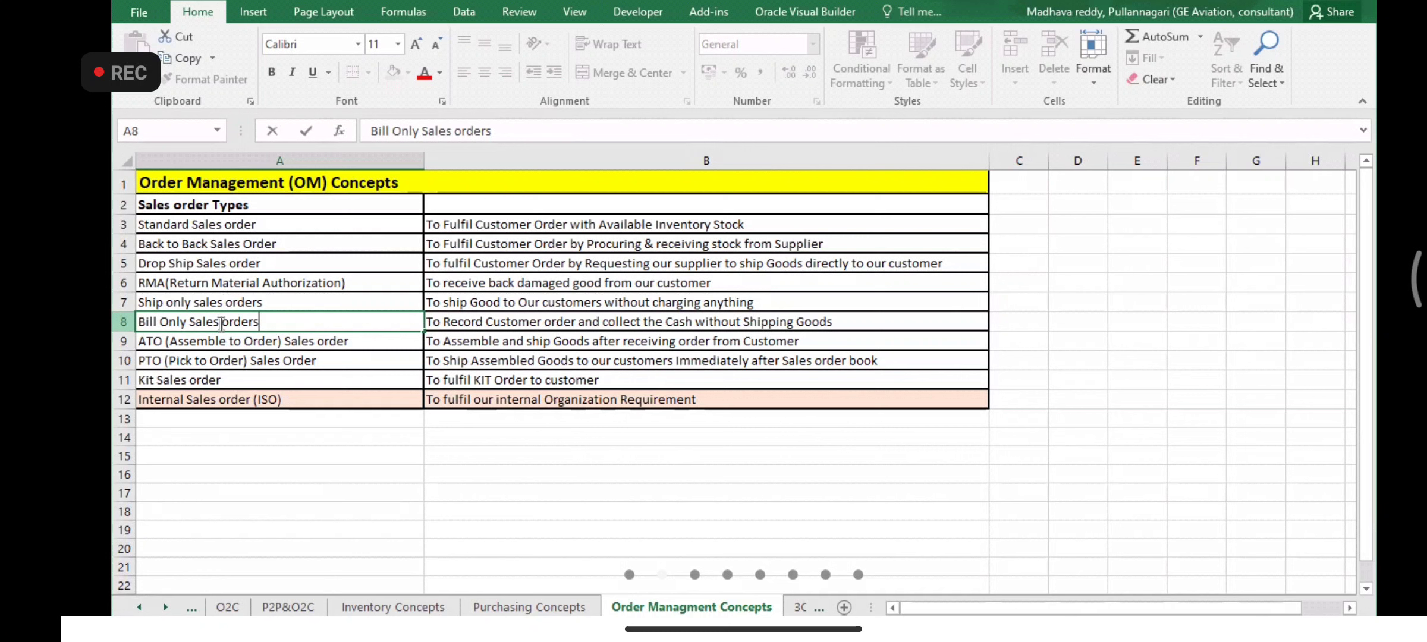
- Select the Bill Only Sales orders text, then the sales order types in A3:A12
left_click_drag(270, 321, 136, 318)
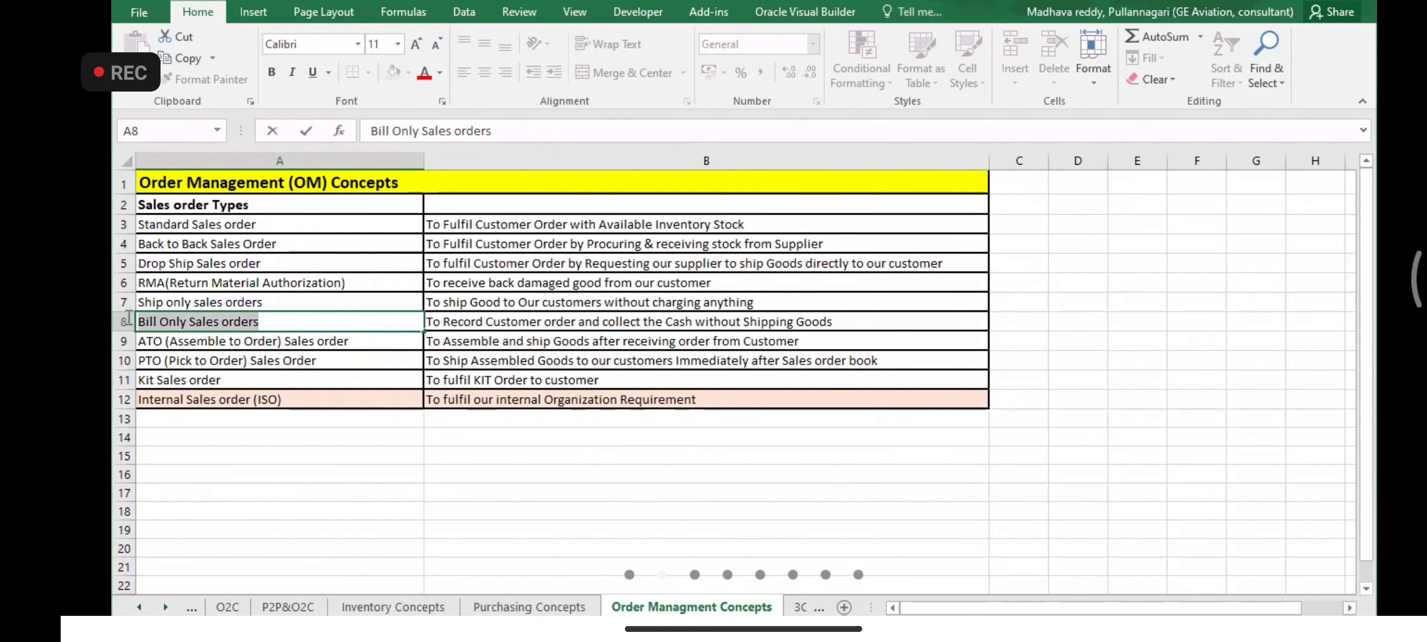
left_click(272, 322)
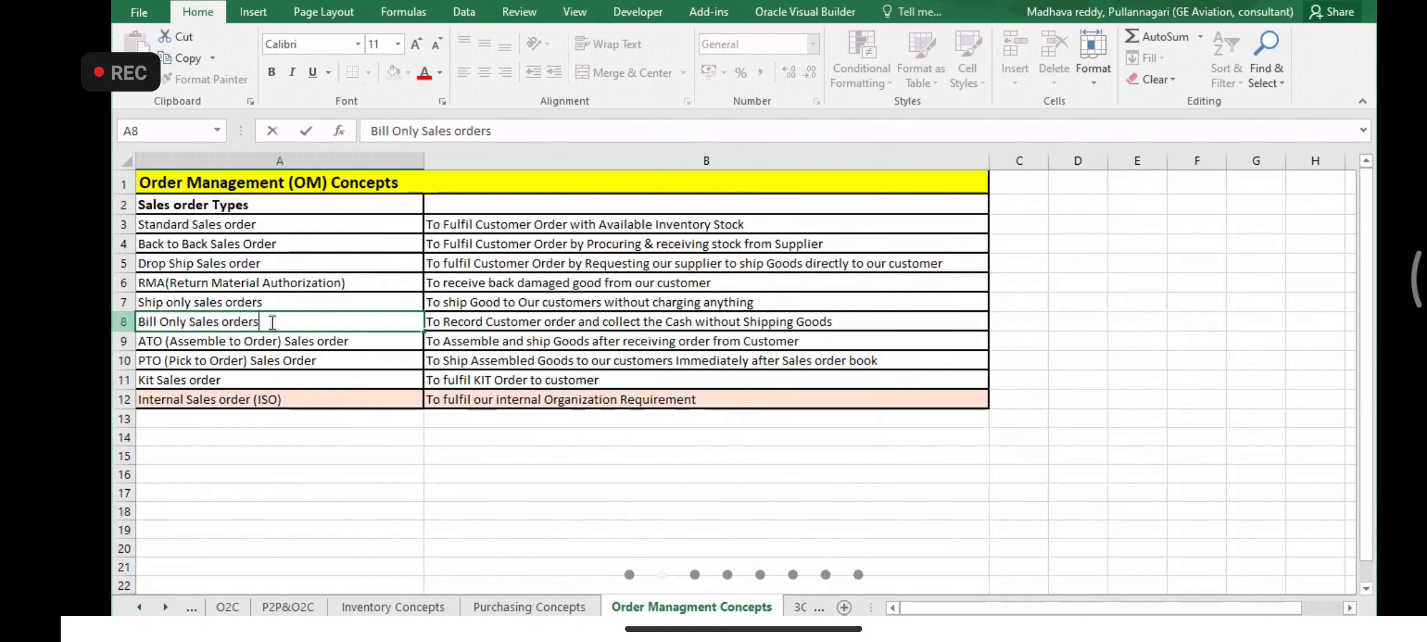
left_click(141, 316, "shift")
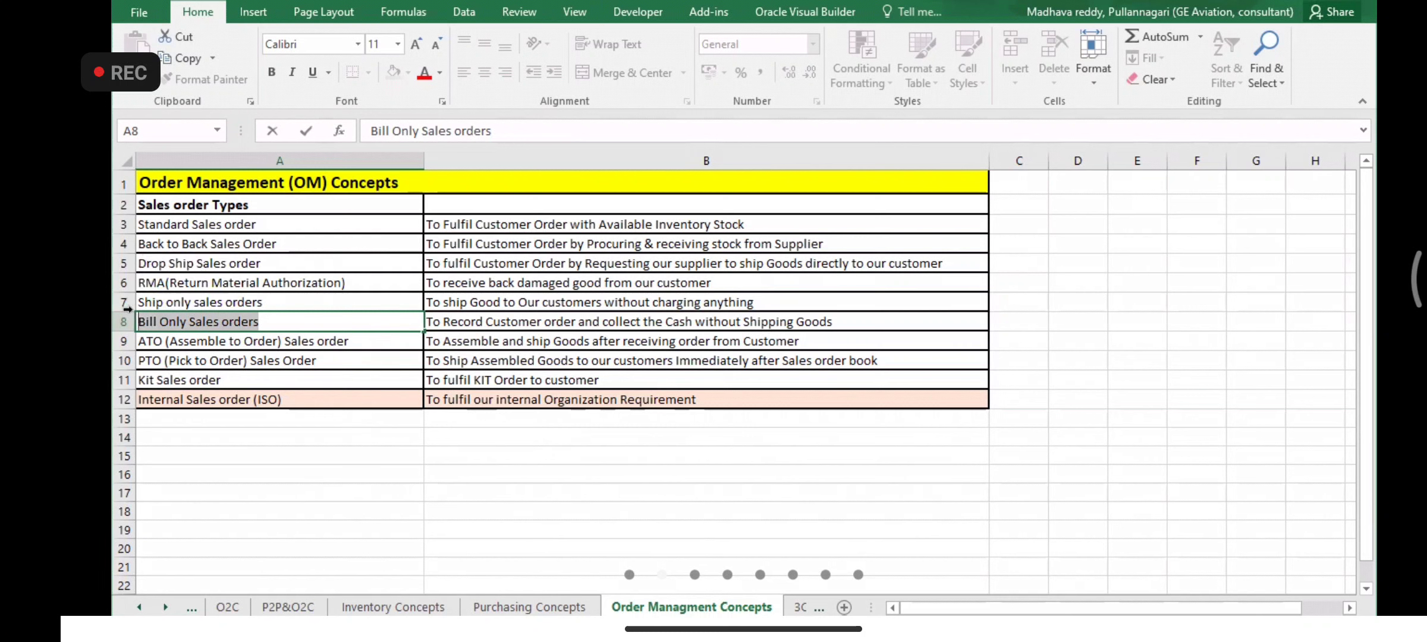
left_click(276, 316)
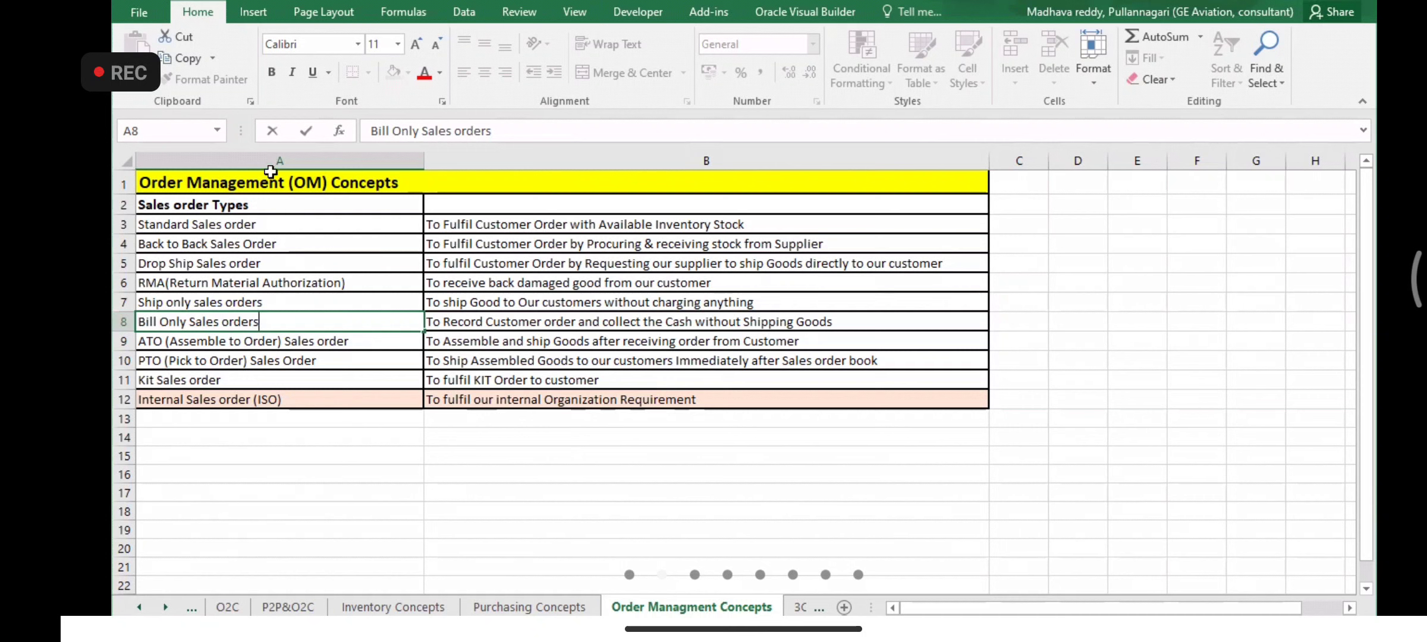
left_click(255, 218)
left_click_drag(256, 217, 253, 397)
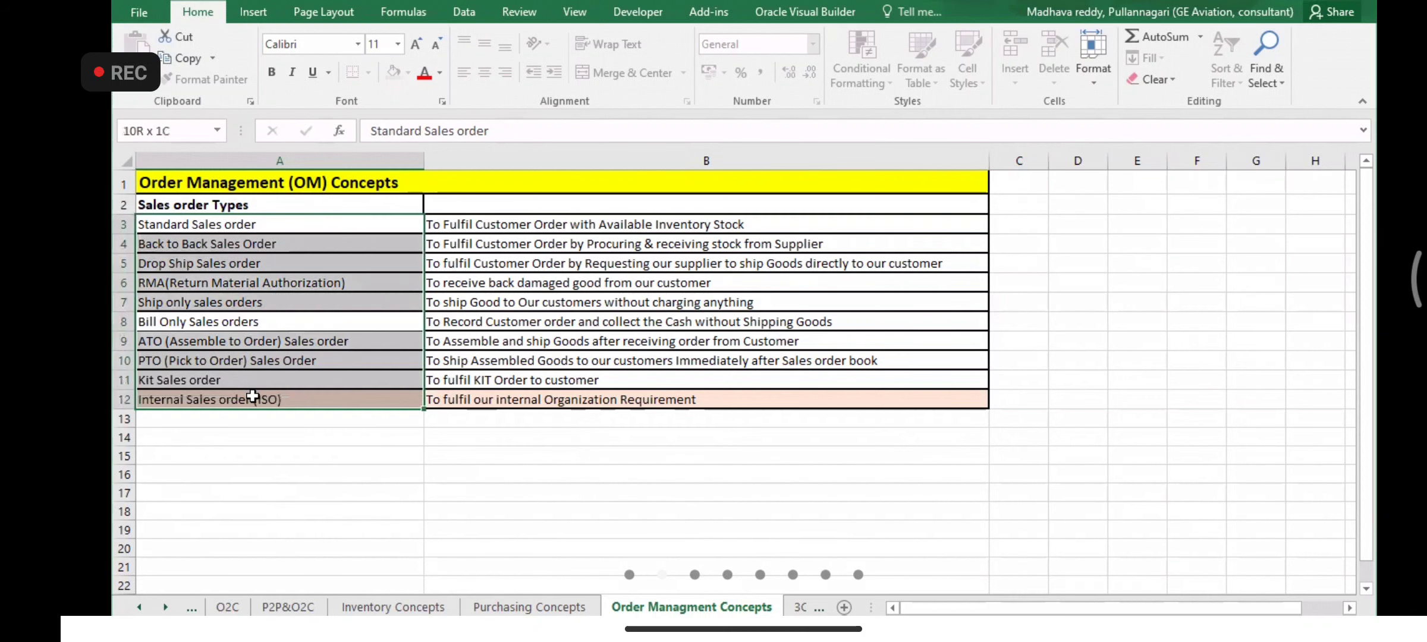
left_click(314, 241)
left_click_drag(319, 215, 317, 398)
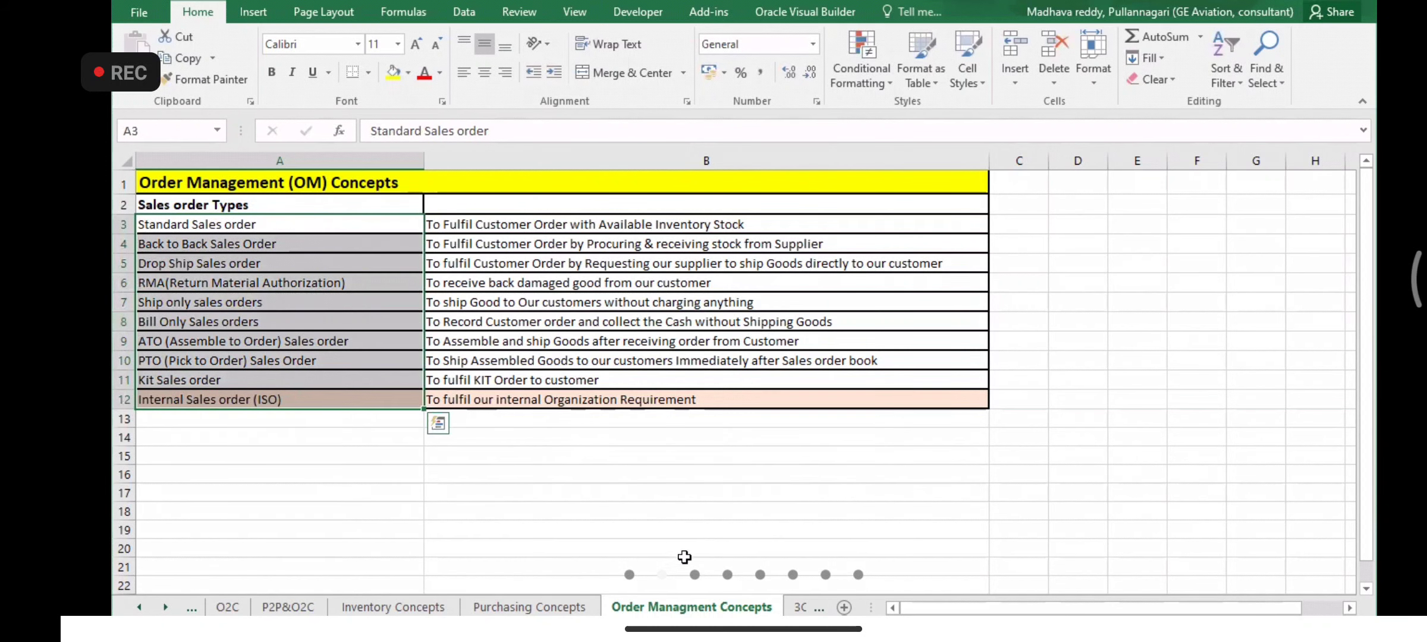
- Move through the workbook's sheets to the Order Management sheet
left_click(799, 607)
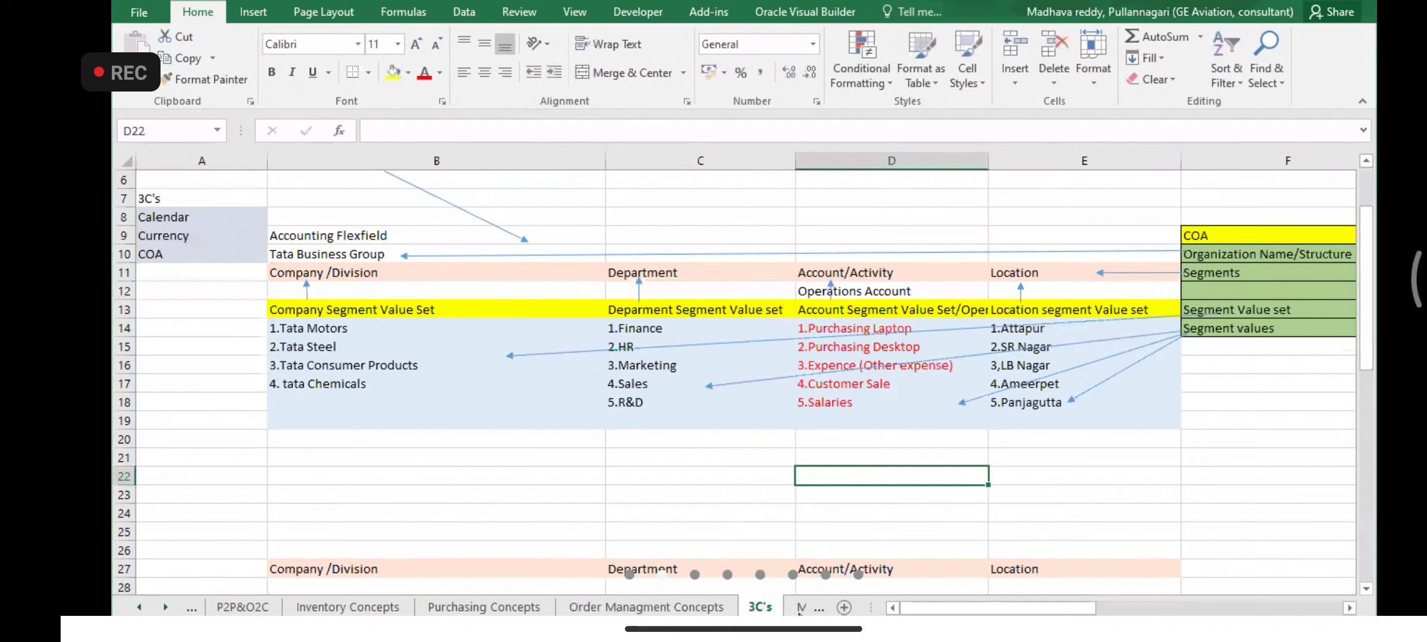
left_click(779, 611)
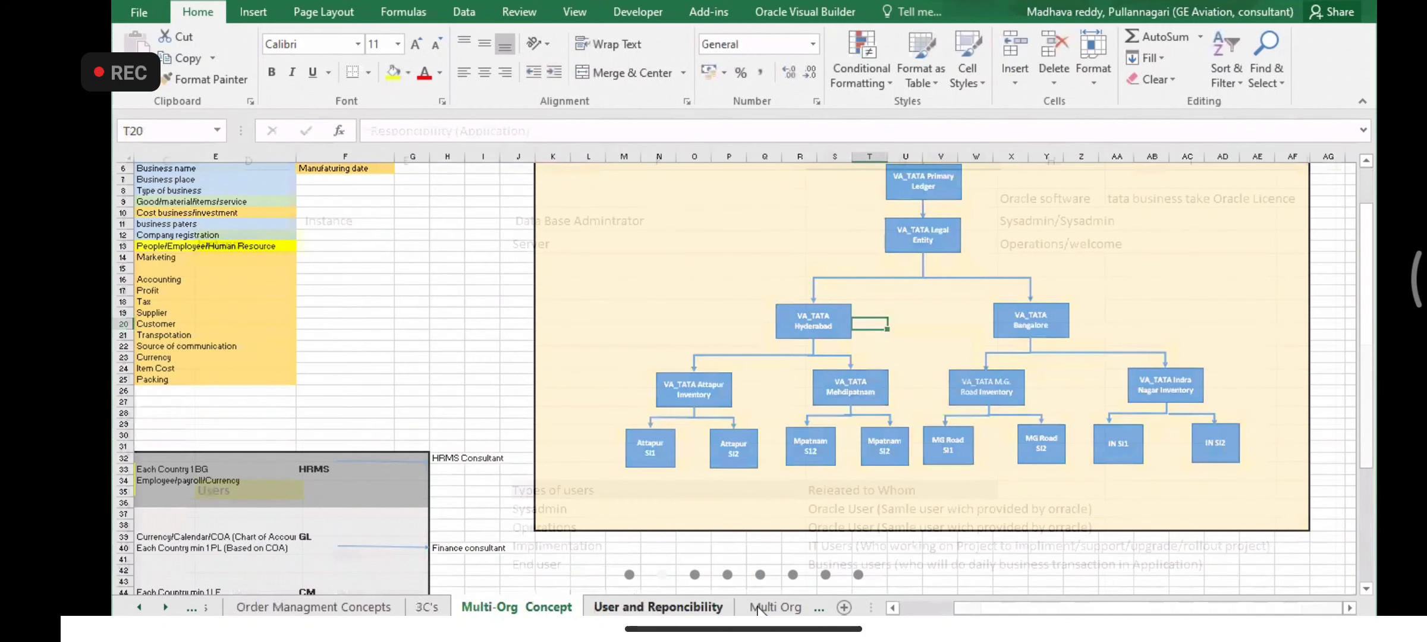
left_click(757, 607)
left_click(756, 607)
left_click(761, 608)
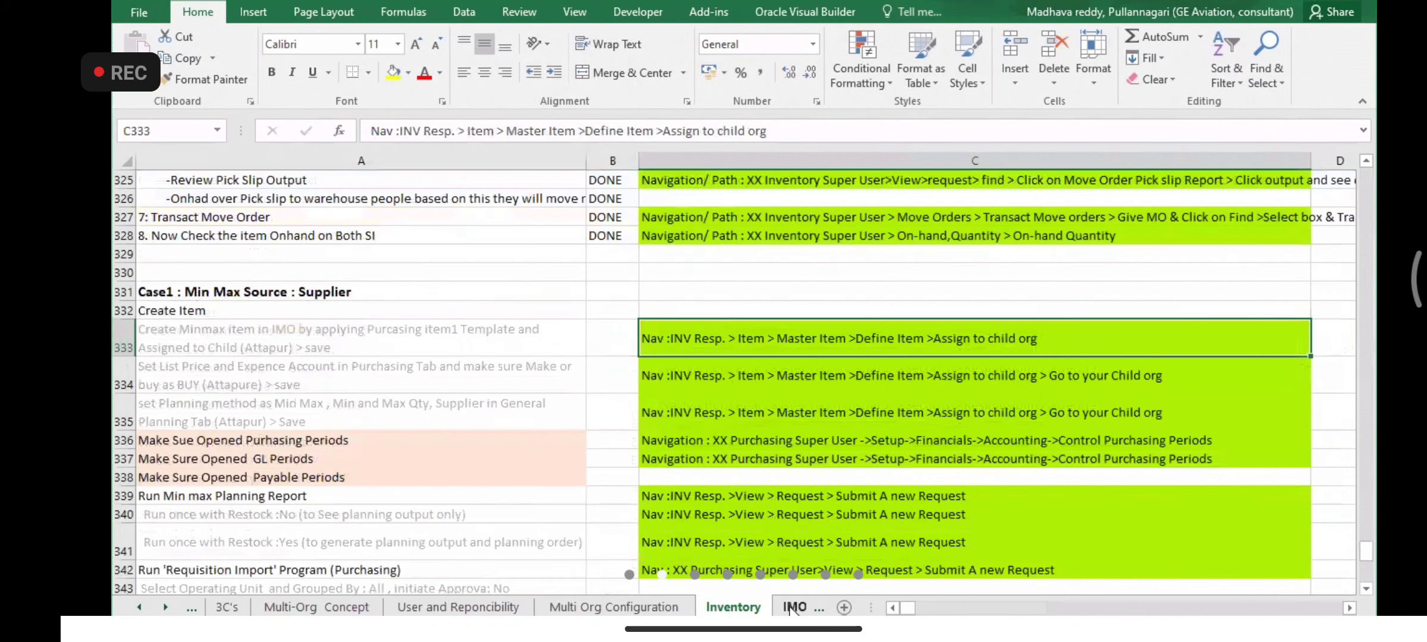
left_click(785, 607)
left_click(791, 608)
left_click(782, 608)
left_click(771, 606)
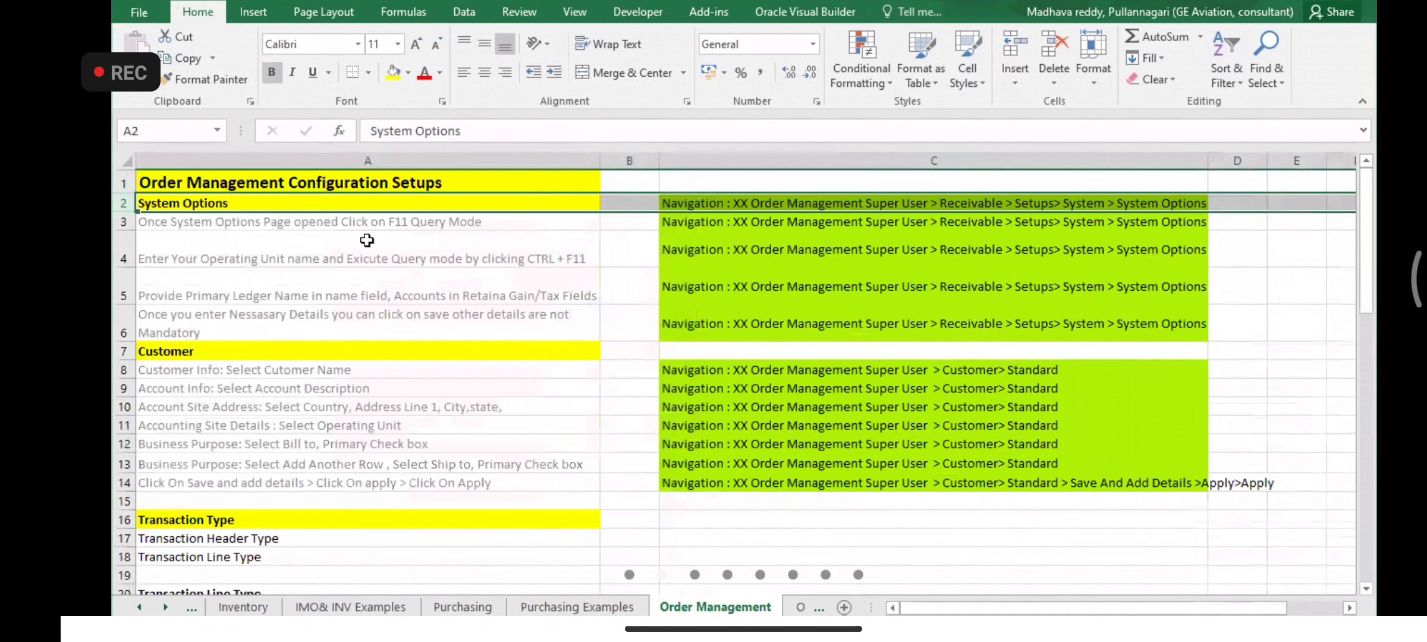
- Insert a blank row 2 above System Options and clear its yellow fill using C17's formatting
right_click(128, 205)
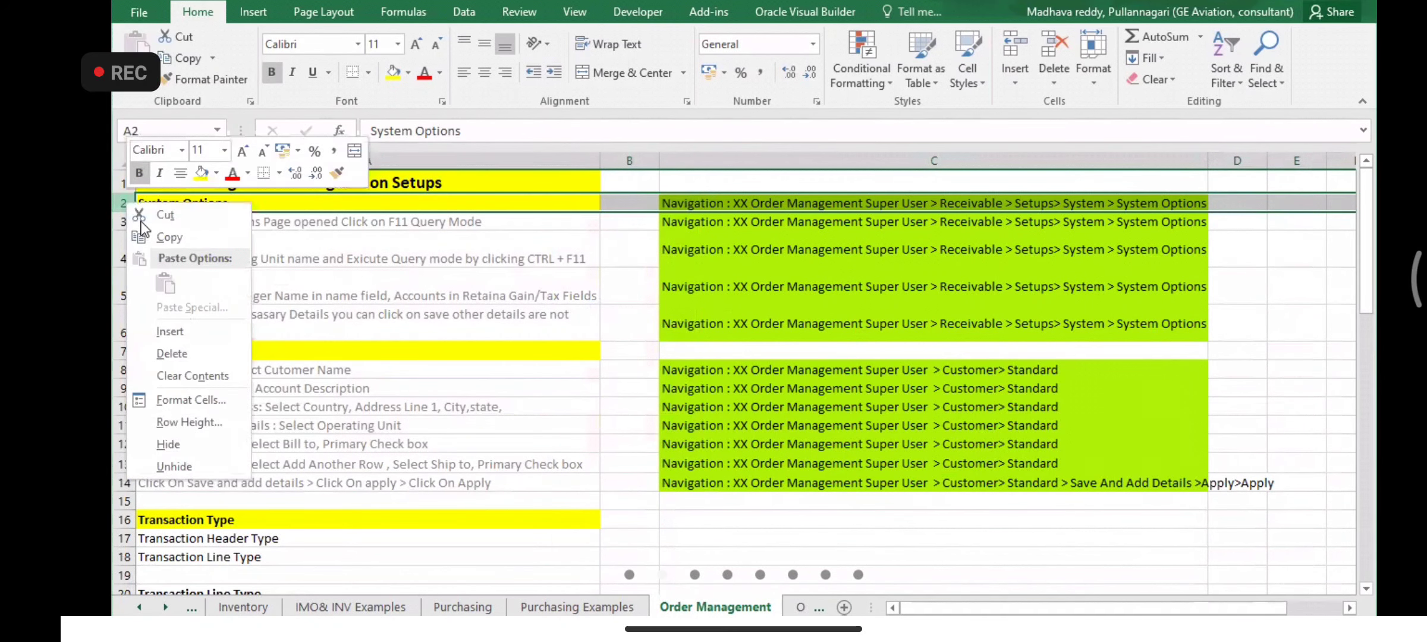
left_click(185, 330)
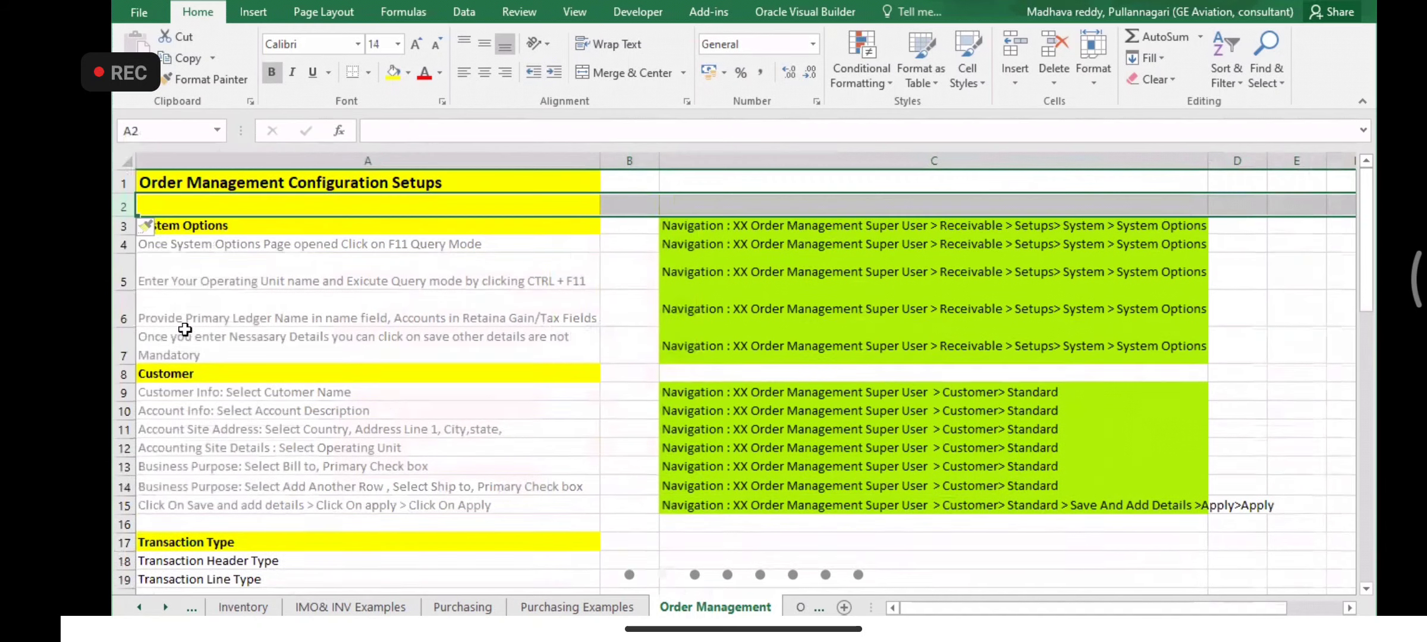
left_click(924, 543)
double_click(190, 79)
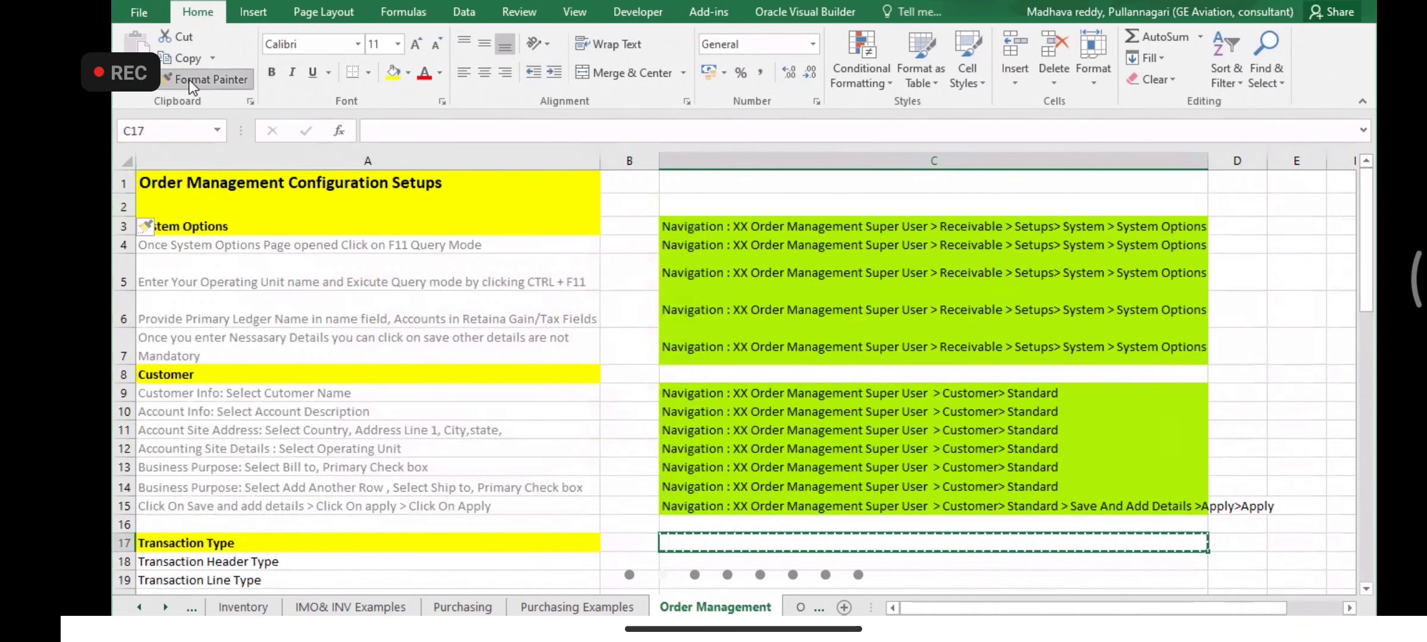
left_click(199, 205)
key("ctrl+z")
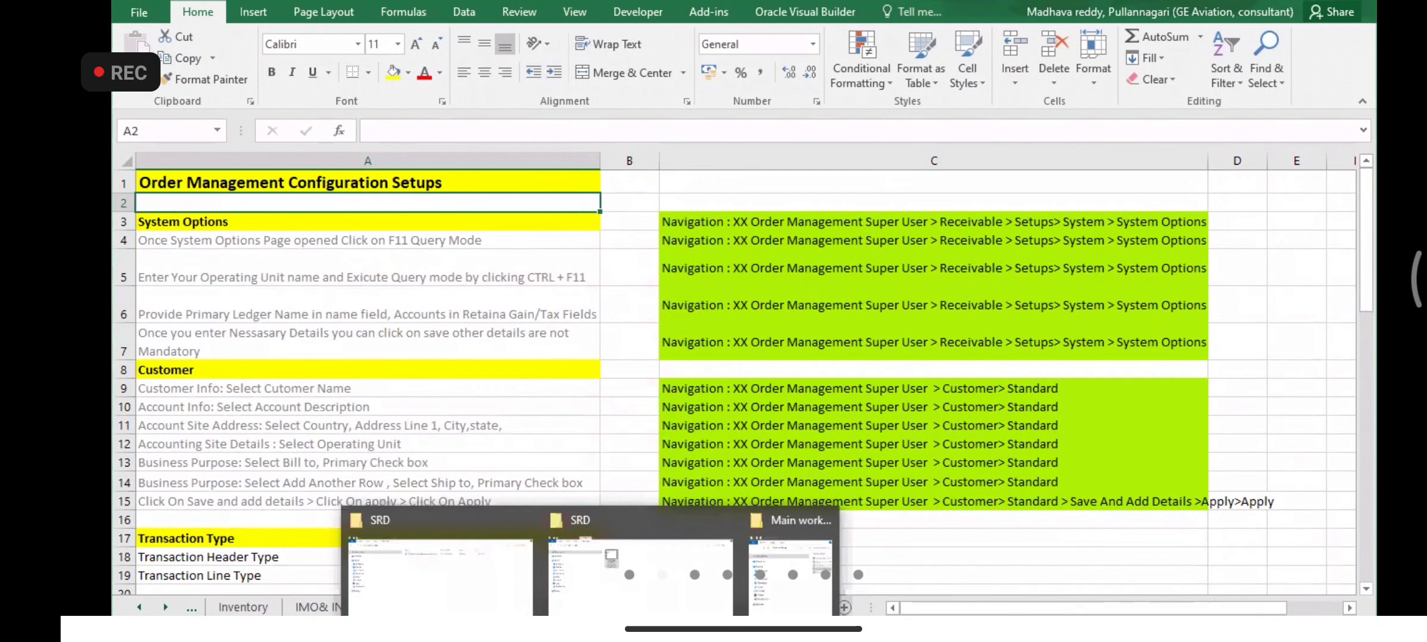
- Search Windows for 're', launch Remote Desktop Connection and start connecting to the remote server
left_click(333, 629)
type("e")
key("BackSpace")
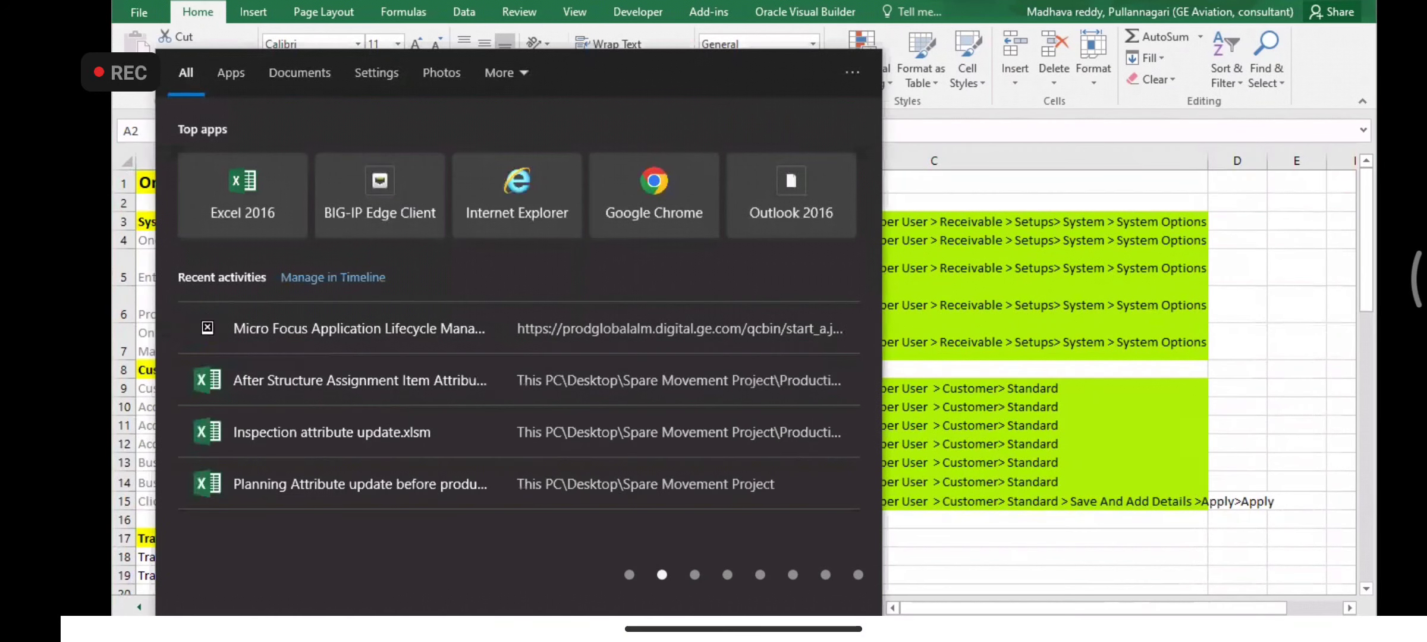
type("re")
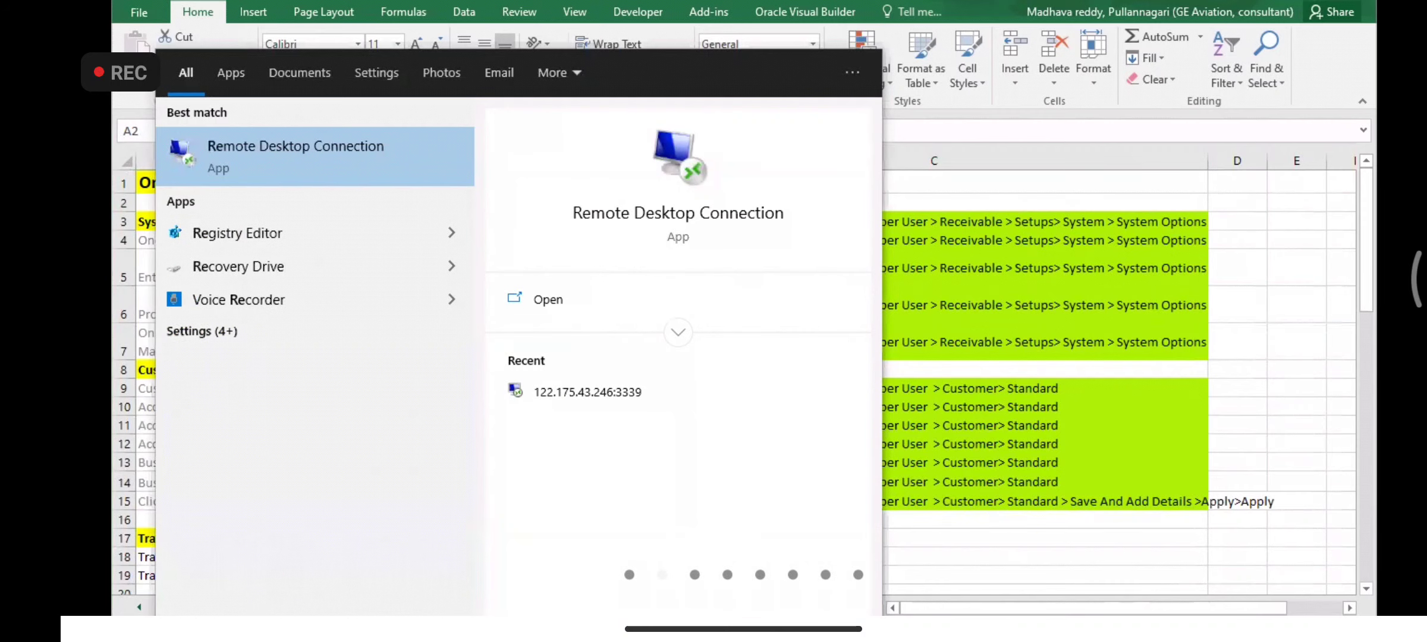
left_click(325, 165)
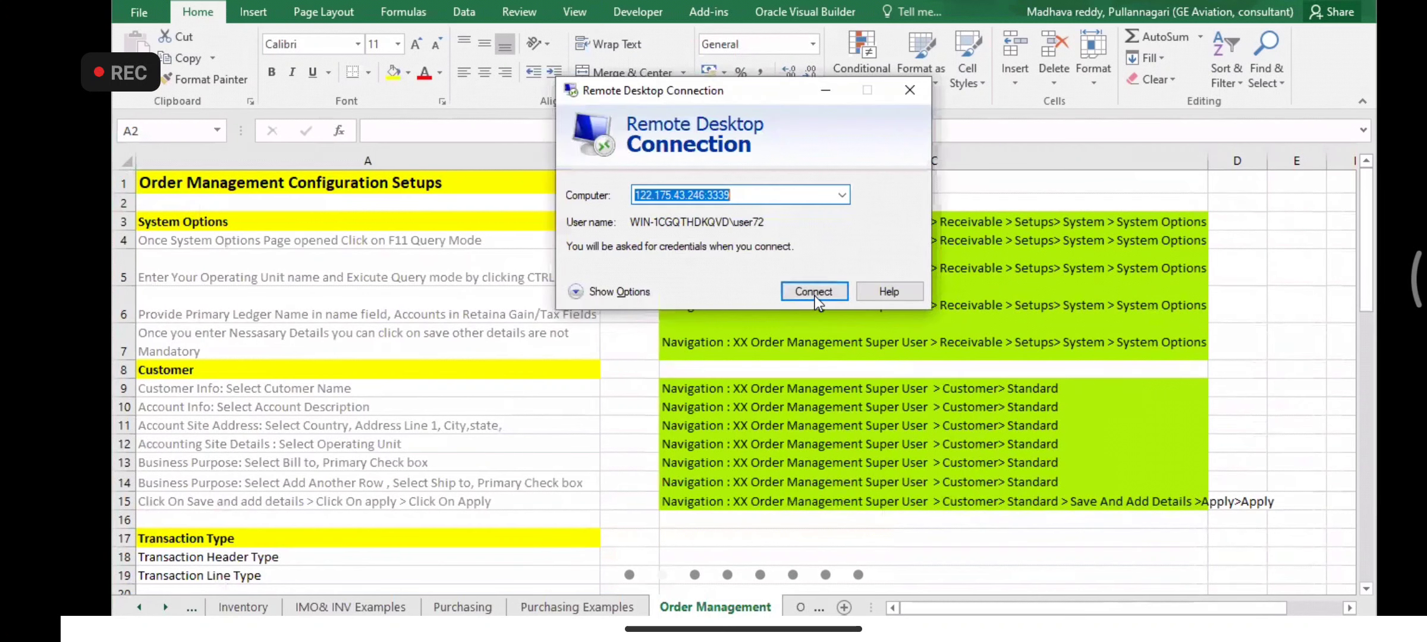
left_click(814, 291)
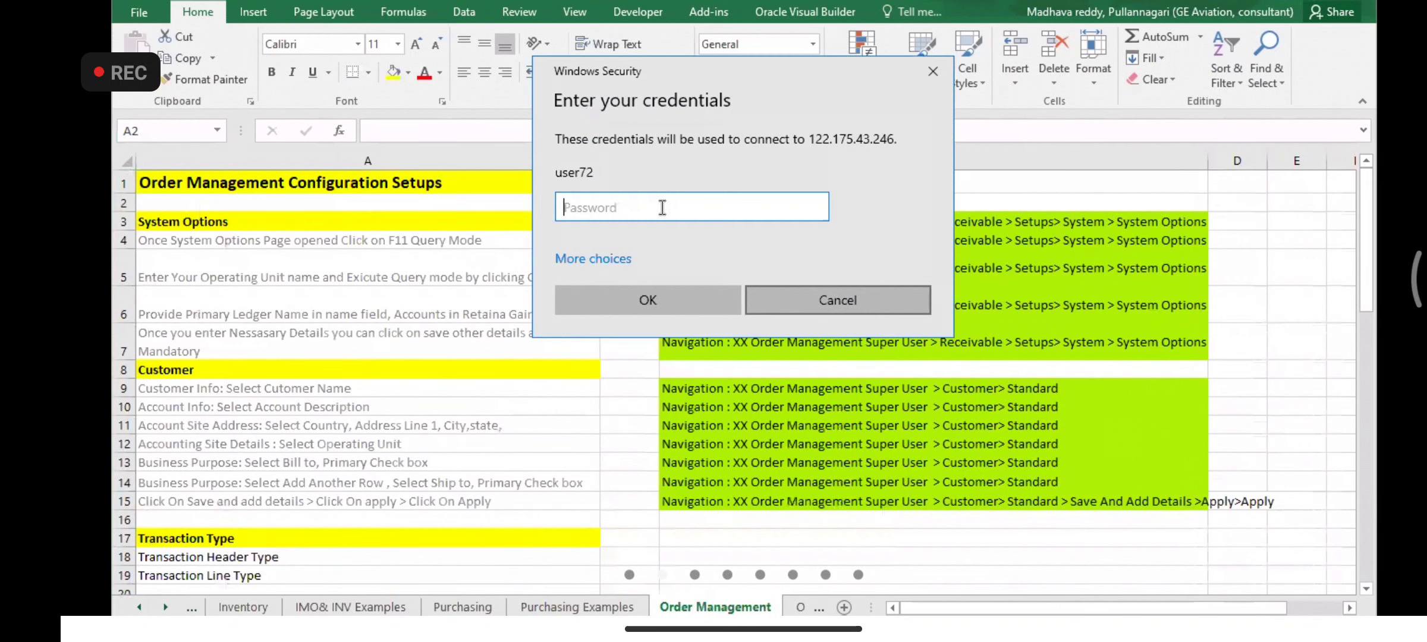
- Enter the remote account password, correcting a typo, and submit it to connect
key("Caps_Lock")
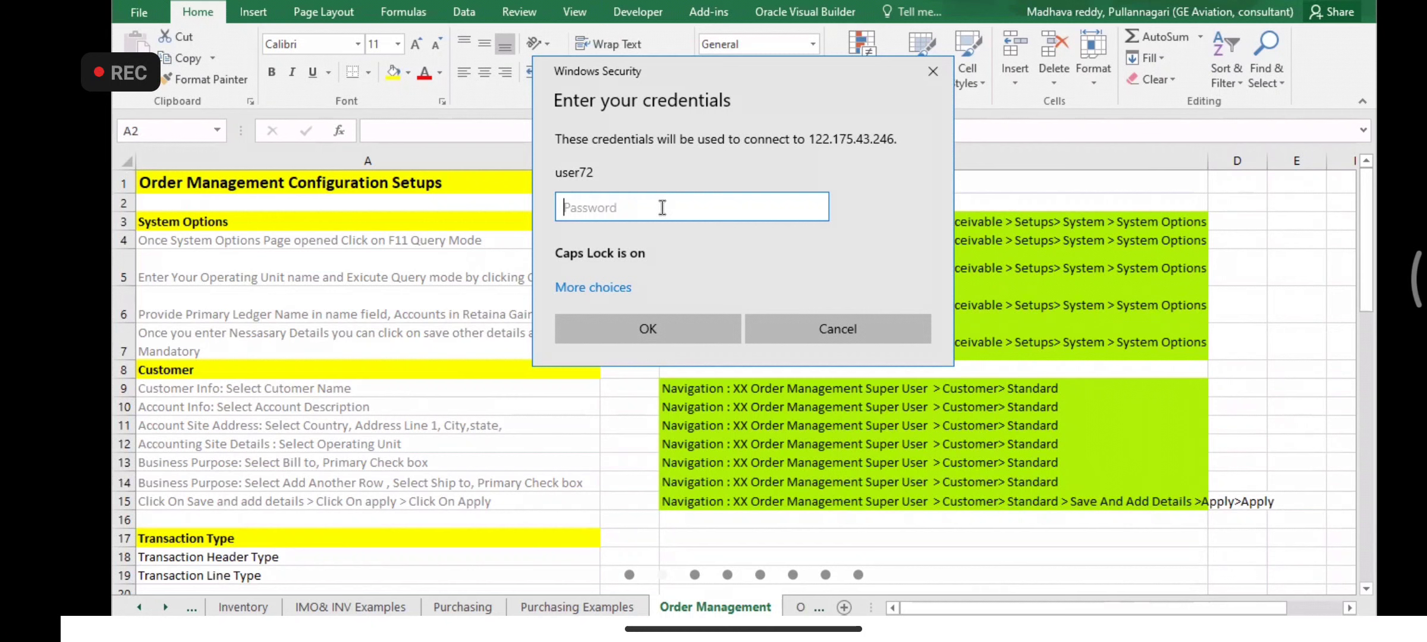
type("••••")
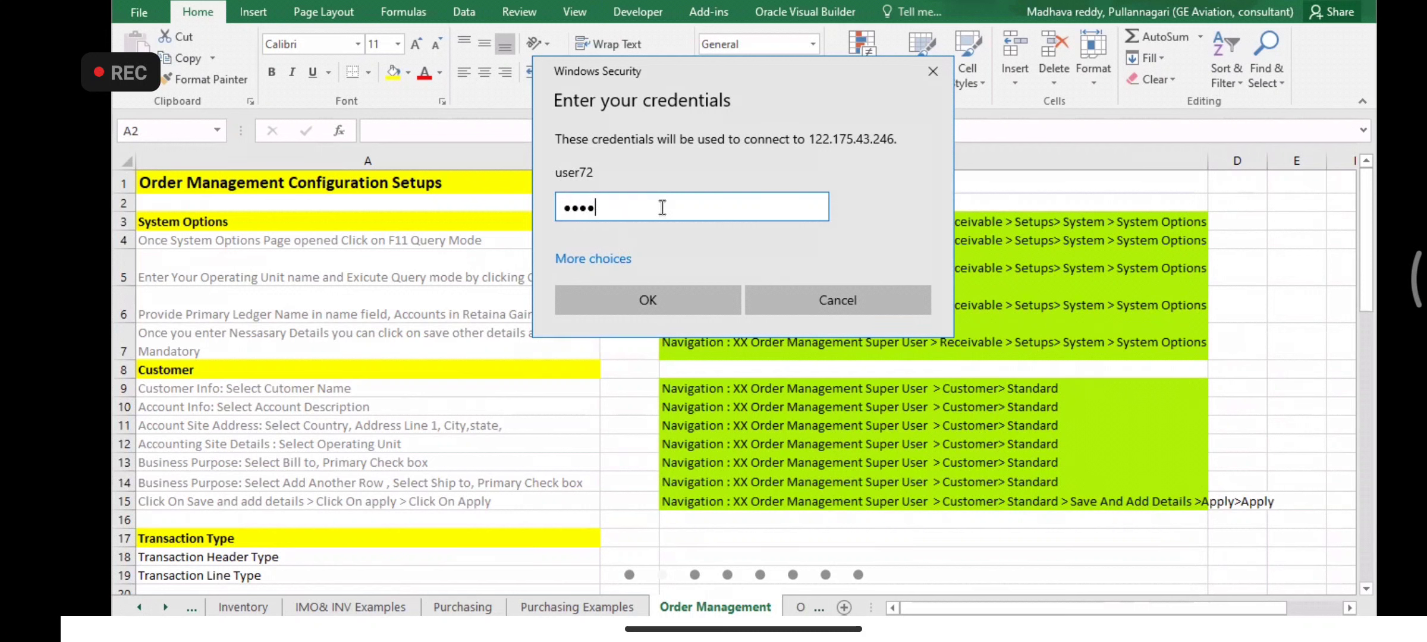
type("•")
key("BackSpace")
key("BackSpace")
key("BackSpace")
key("BackSpace")
key("BackSpace")
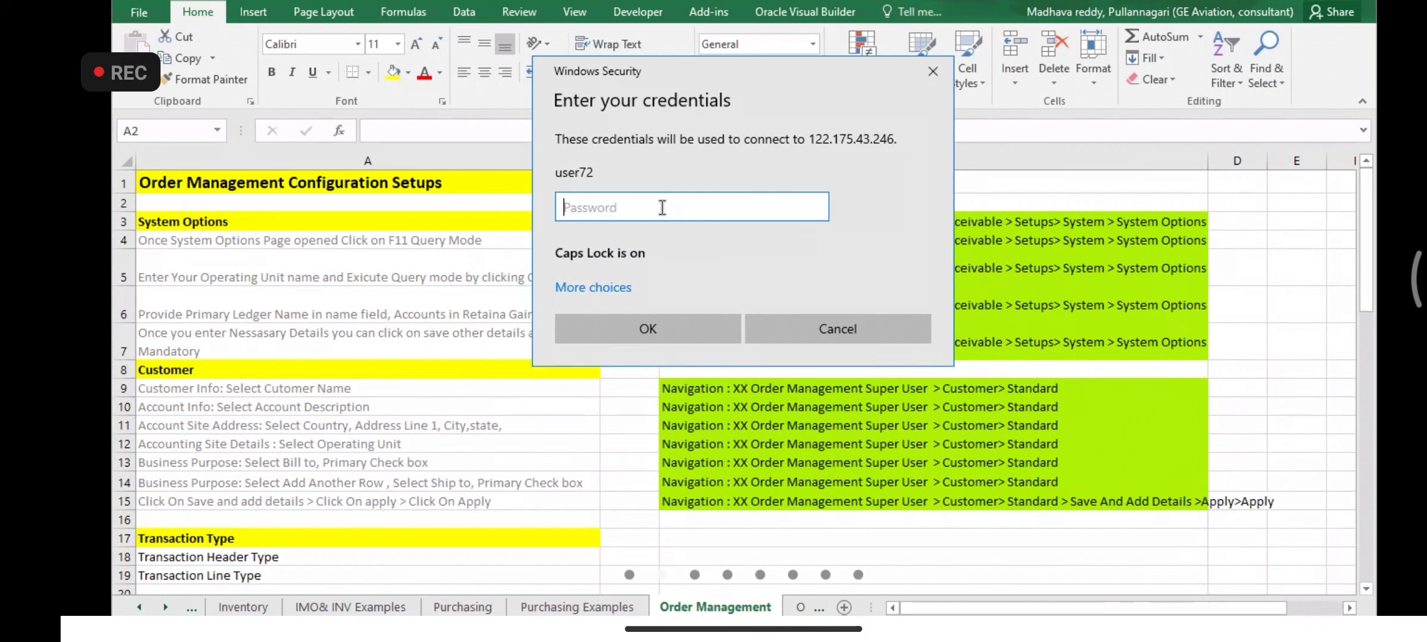
type("••••")
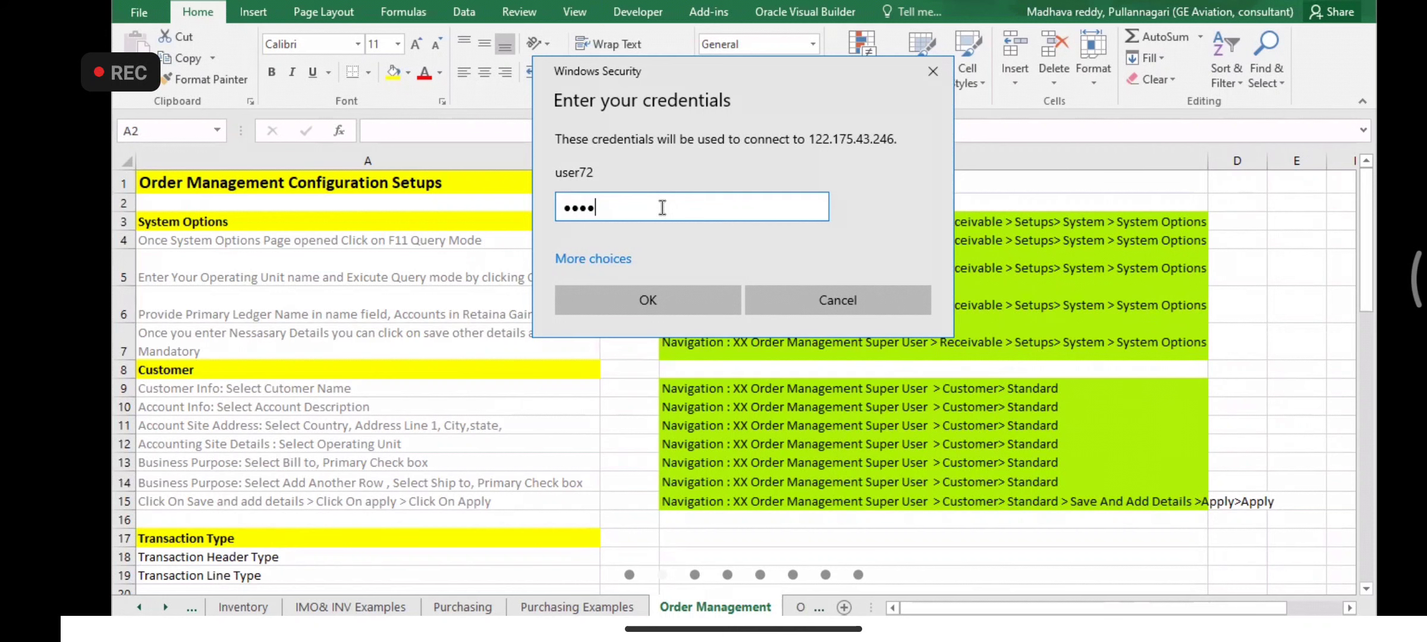
type("••••")
key("Return")
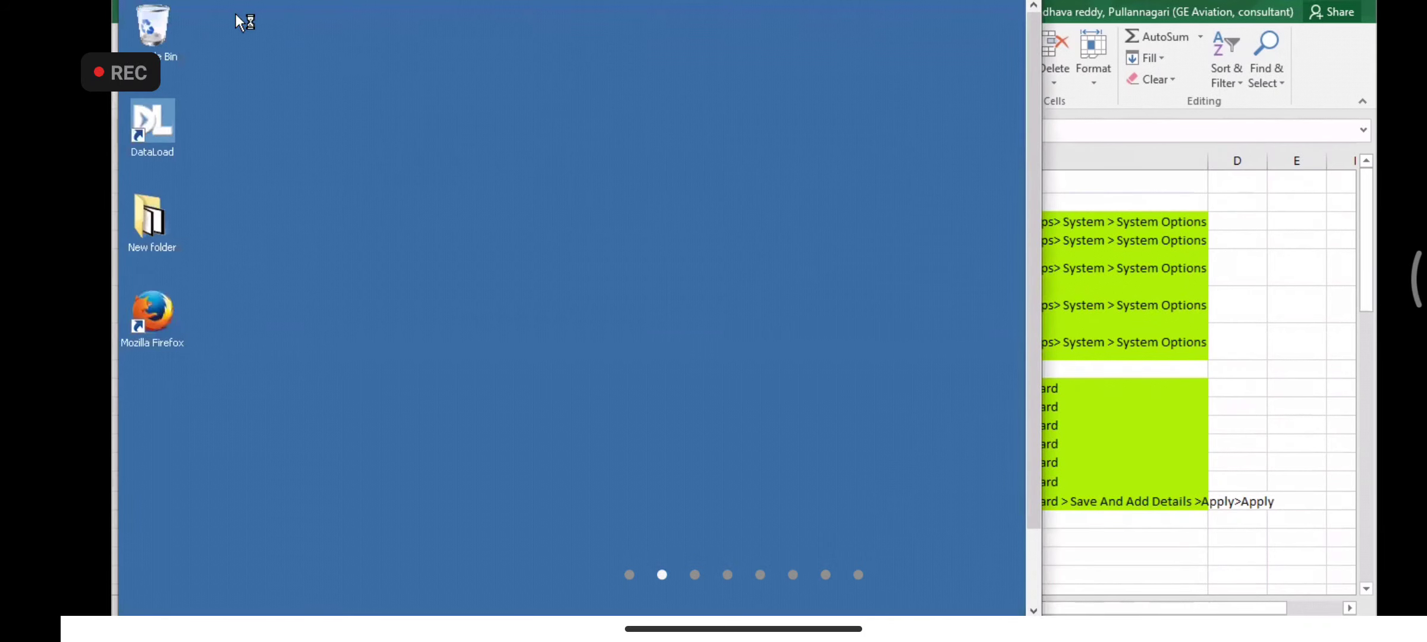
- Select the Mozilla Firefox shortcut and make the remote desktop window full screen
left_click(173, 316)
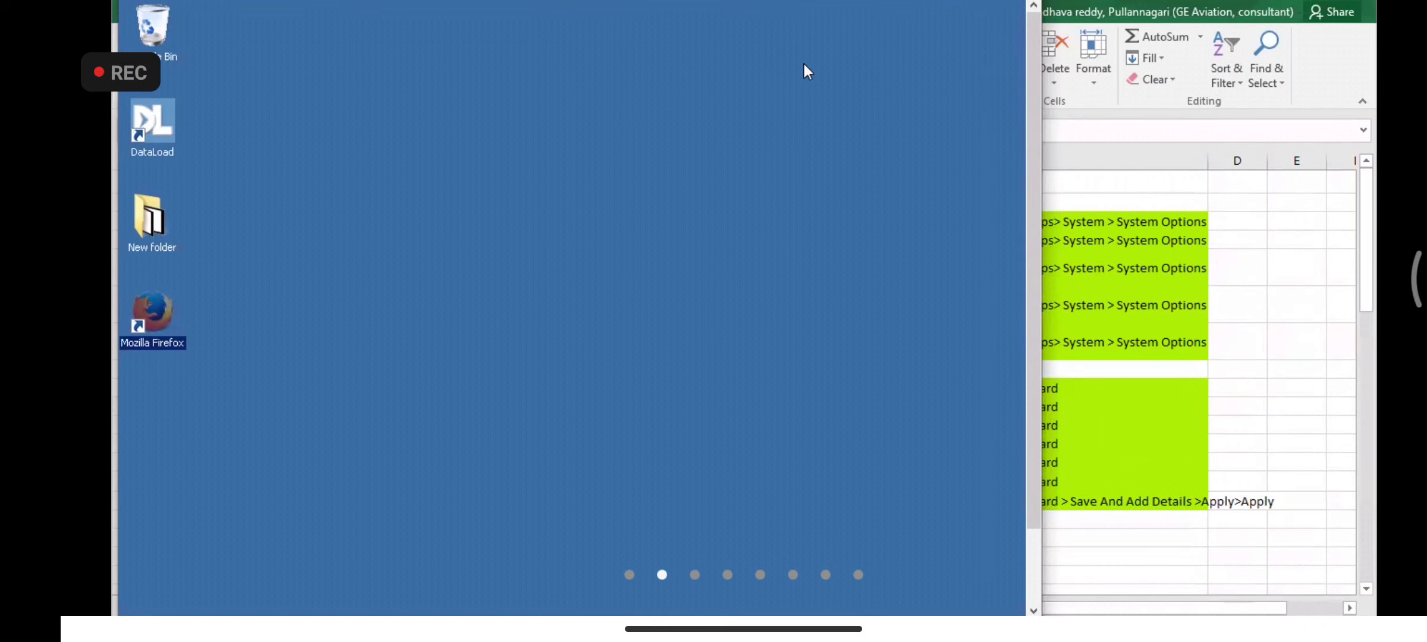
left_click(977, 1)
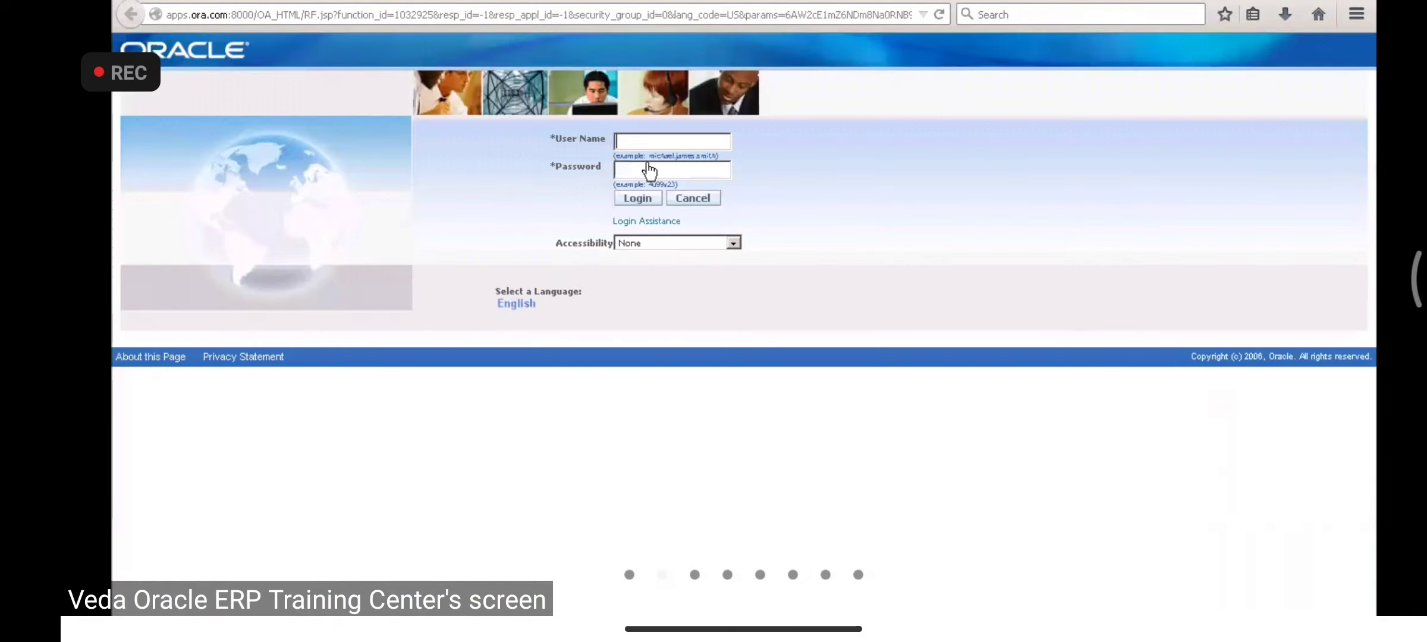
- Log in to Oracle with the username and password, dismissing the remember-password prompt
key("Tab")
key("Return")
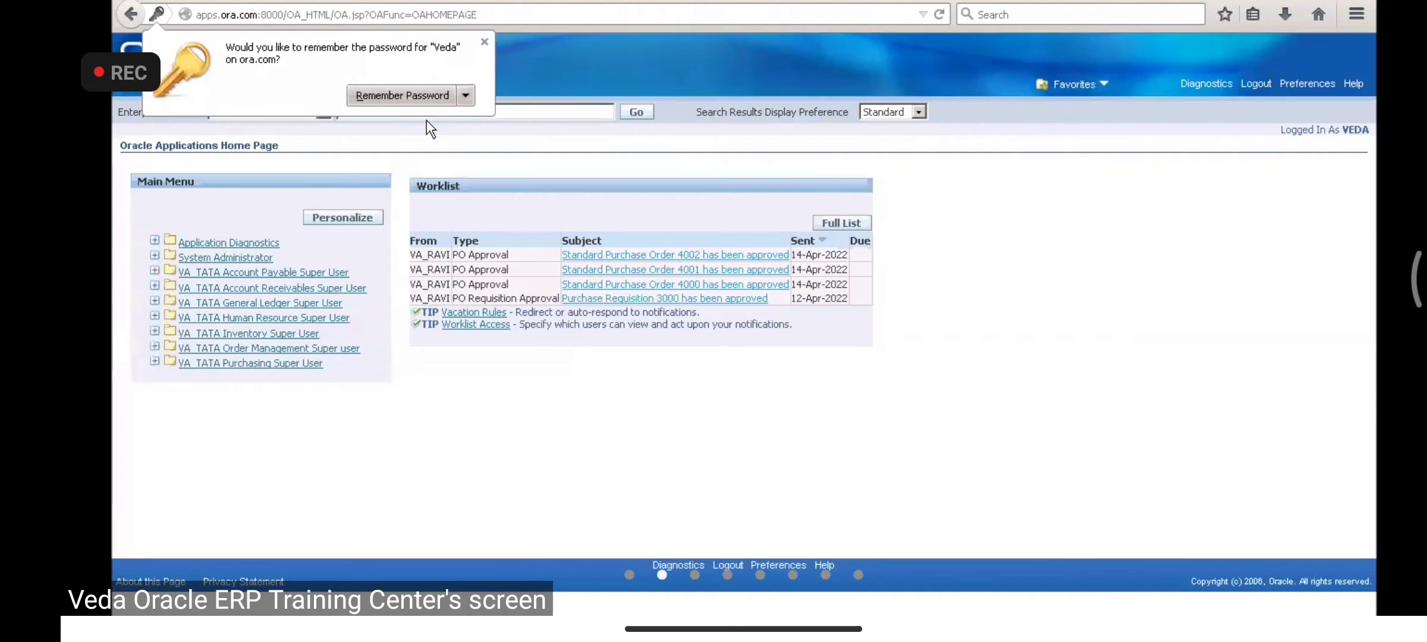
left_click(481, 44)
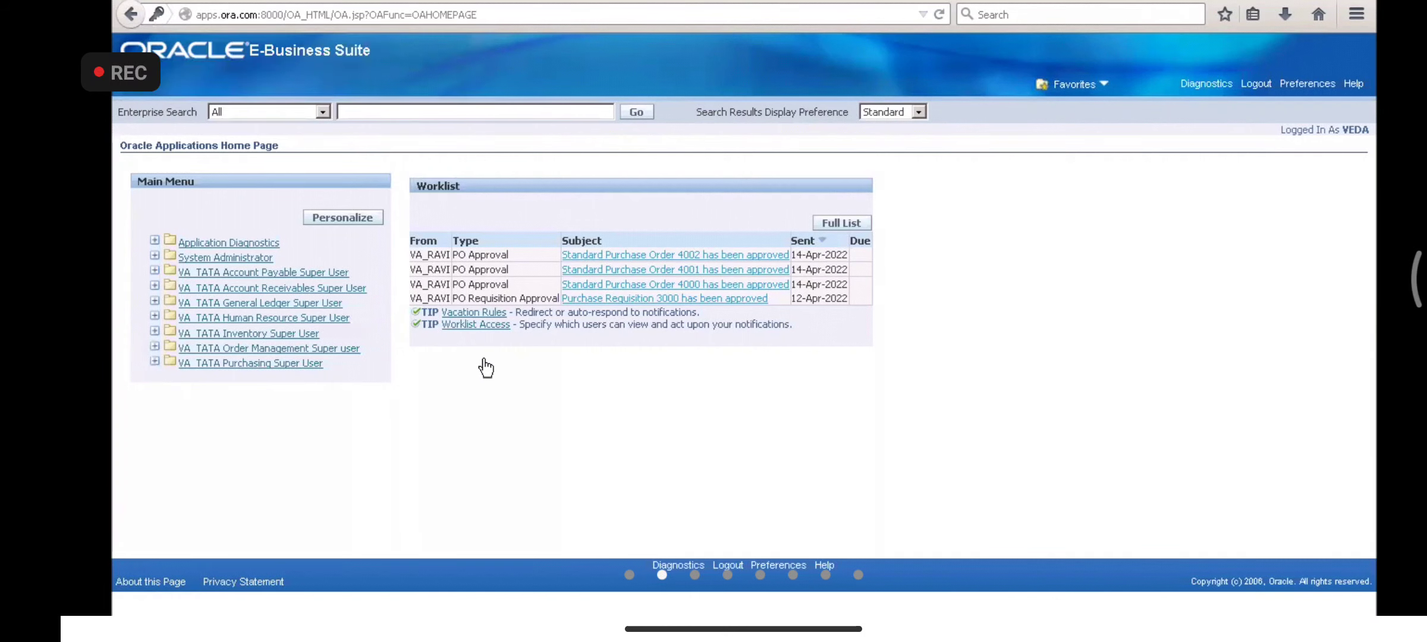
- Expand the VA_TATA Inventory Super User responsibility and launch Requests
left_click(212, 319)
left_click(199, 349)
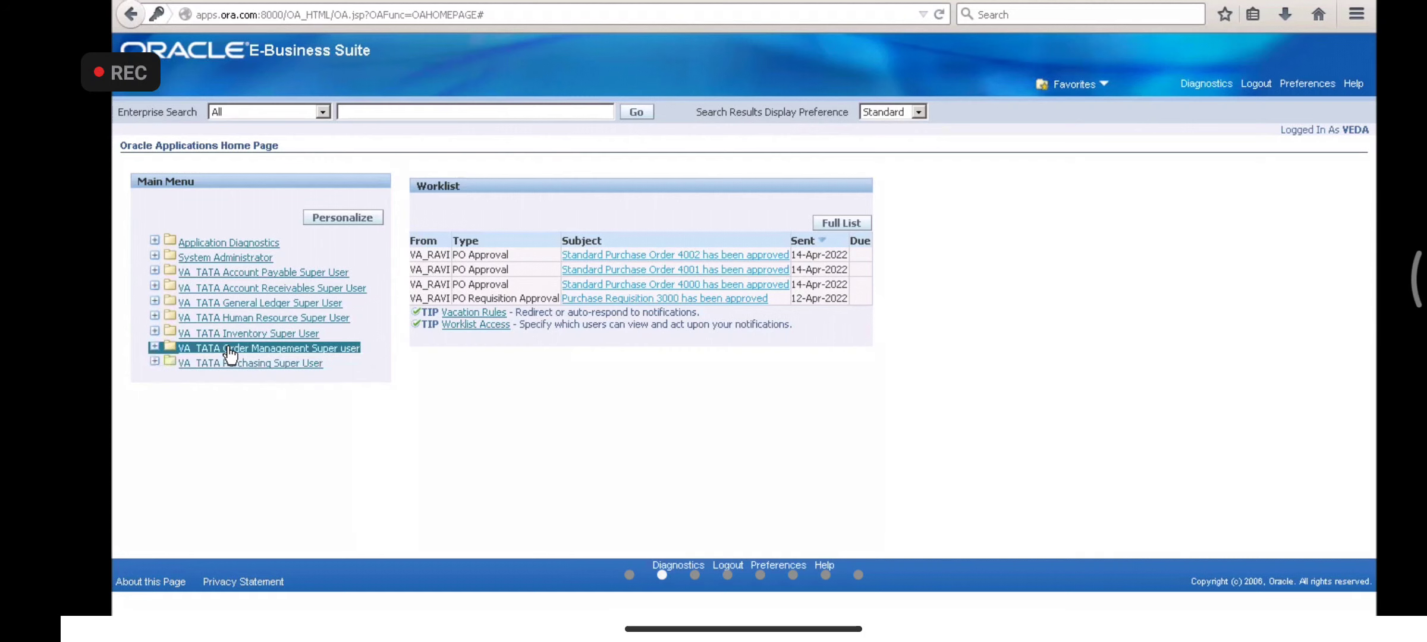
left_click(154, 347)
left_click(156, 344)
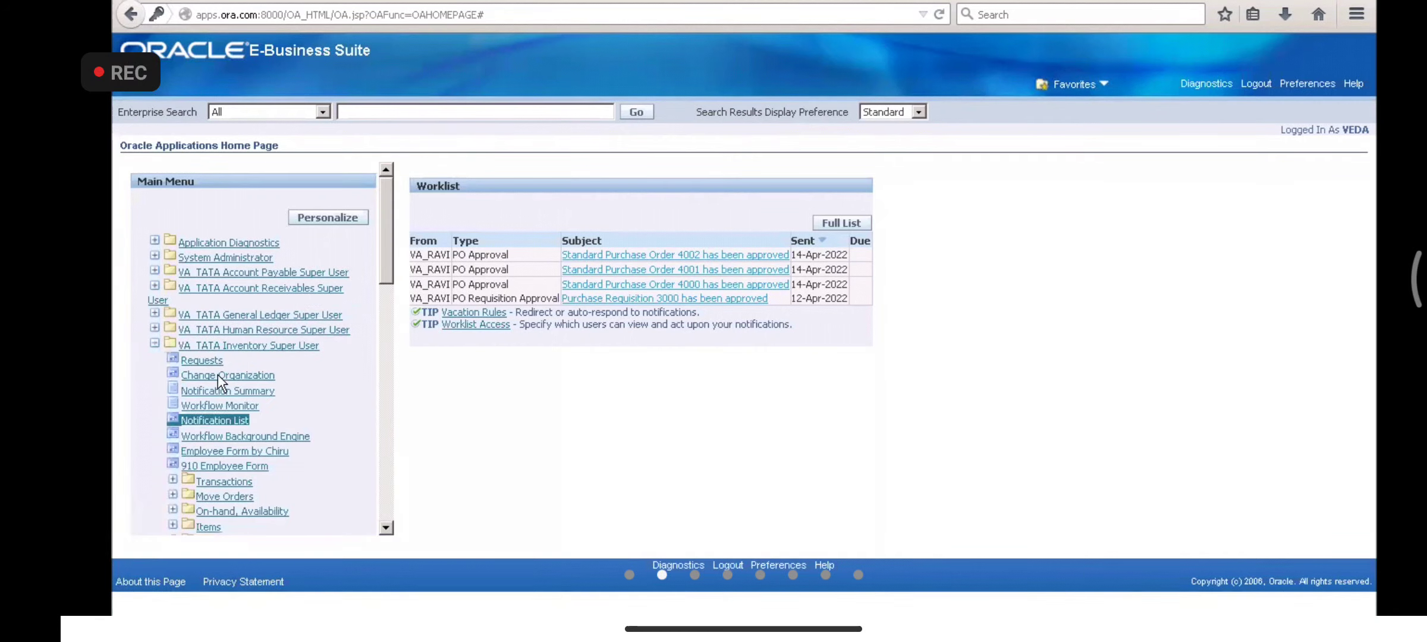
left_click(203, 361)
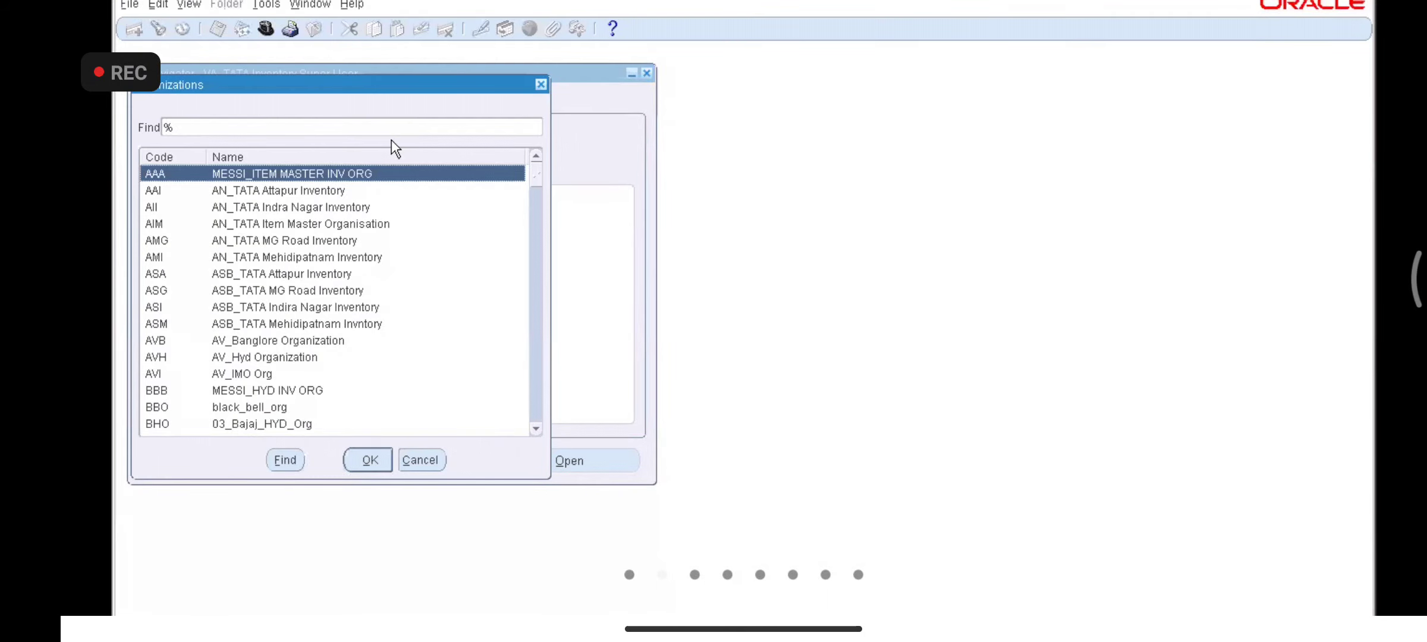
- Pick an inventory organization from the V-filtered list, then switch to VA_TATA Order Management Super user
key("v")
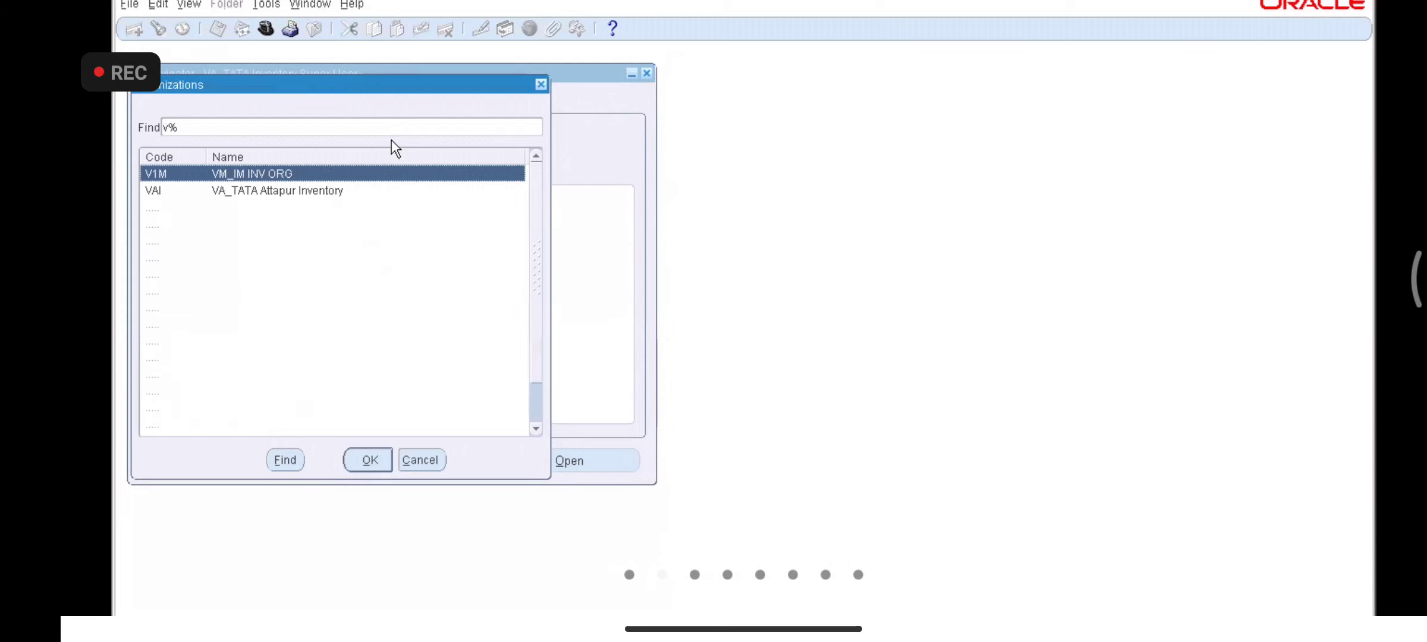
key("Return")
key("alt+v")
key("r")
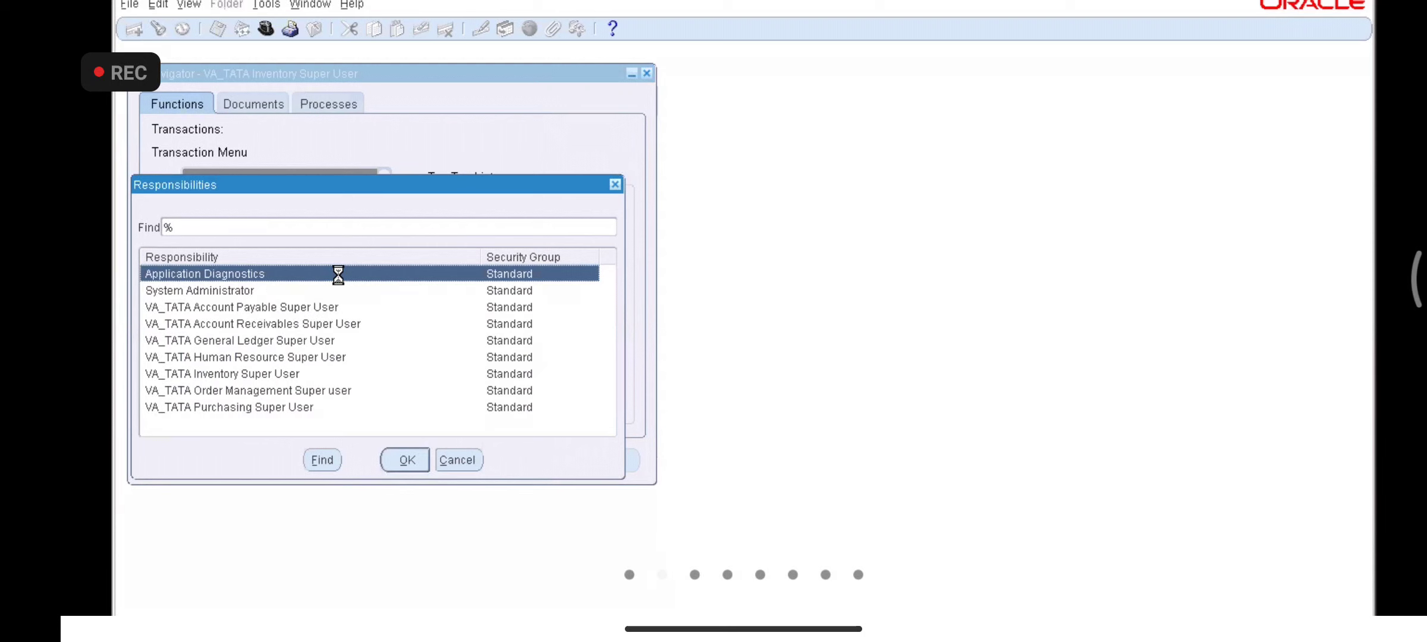
key("Down")
key("Down")
key("Down")
key("Down")
key("Down")
key("Down")
key("Down")
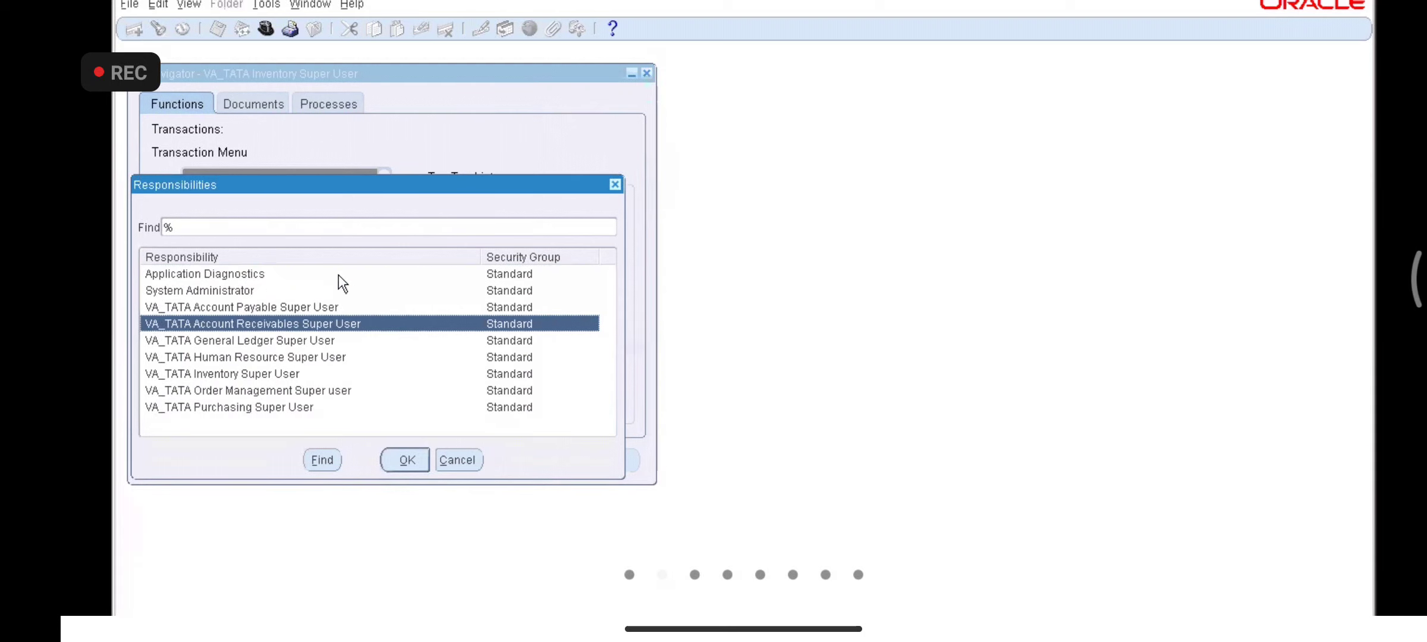
key("Return")
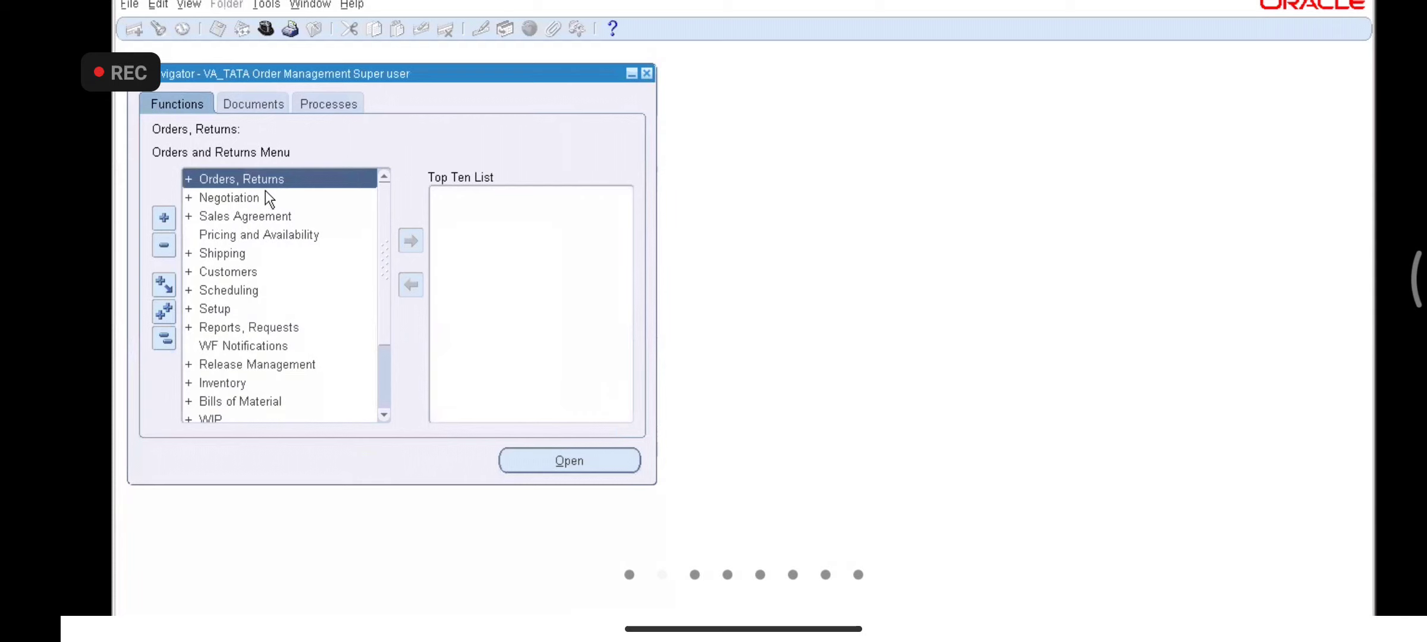
- Open Sales Orders under Orders, Returns and try Line Items, dismissing the APP-ONT-251786 error each time
double_click(265, 191)
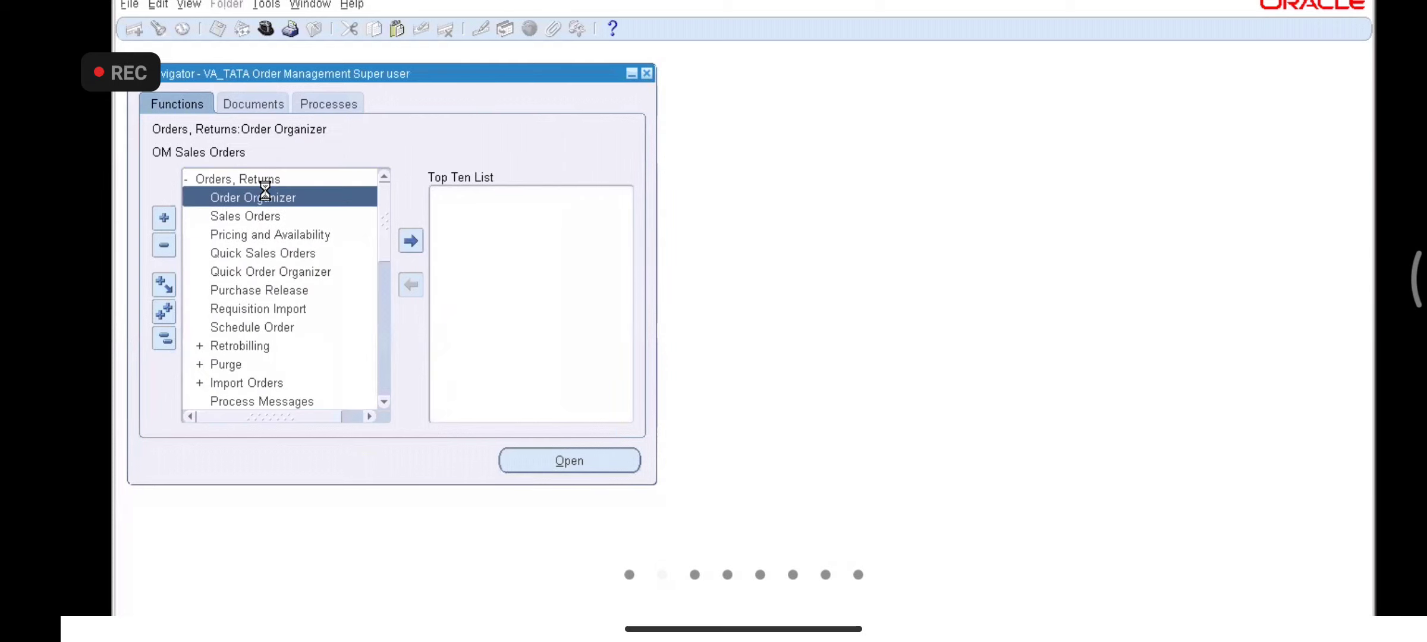
key("Down")
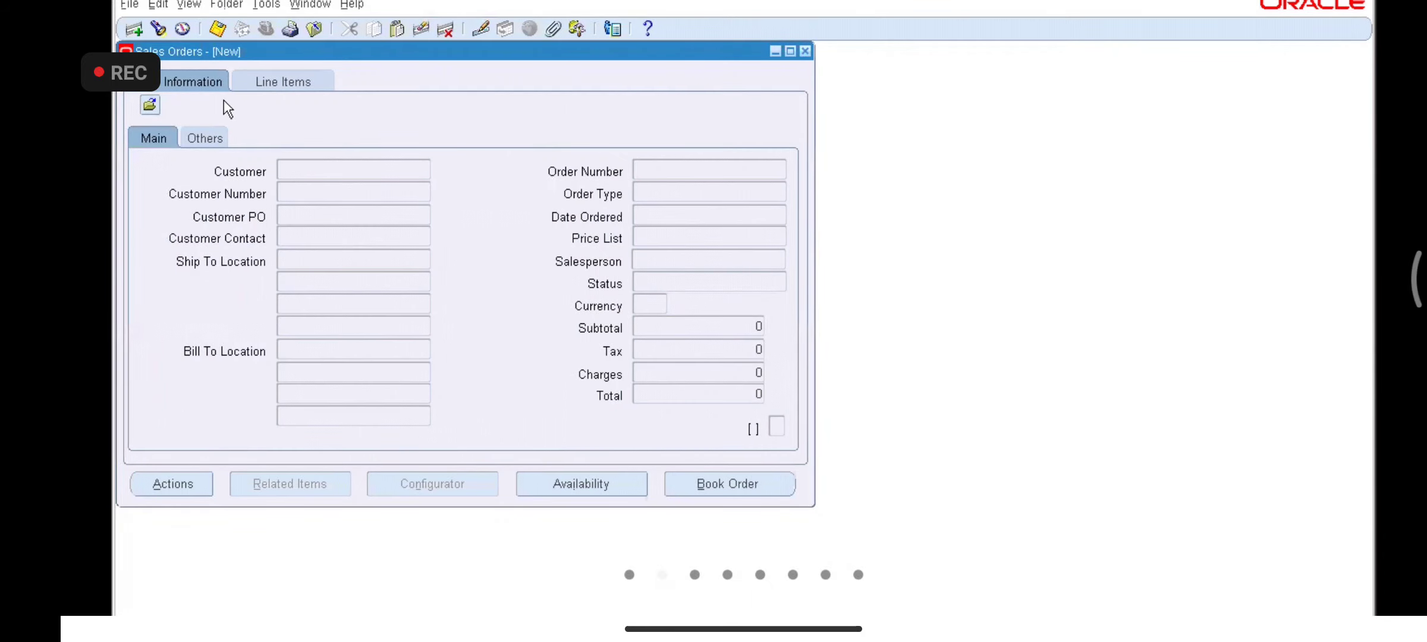
left_click(268, 78)
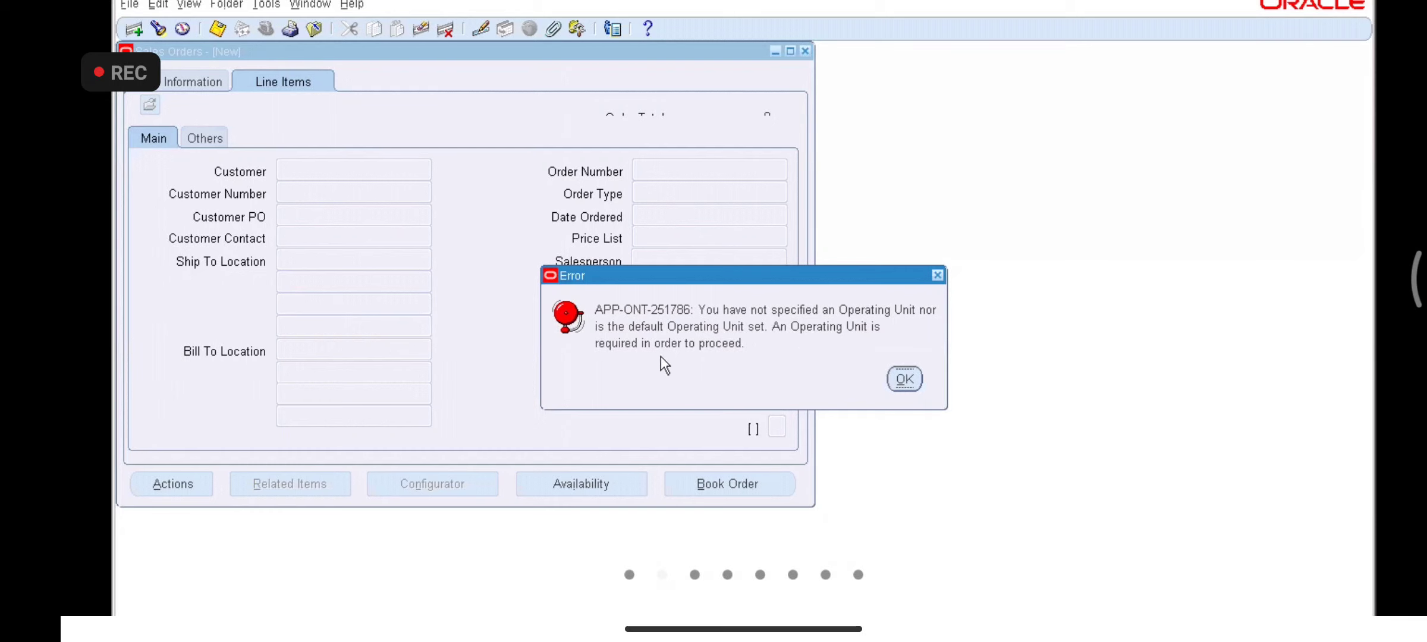
left_click(904, 379)
left_click(205, 139)
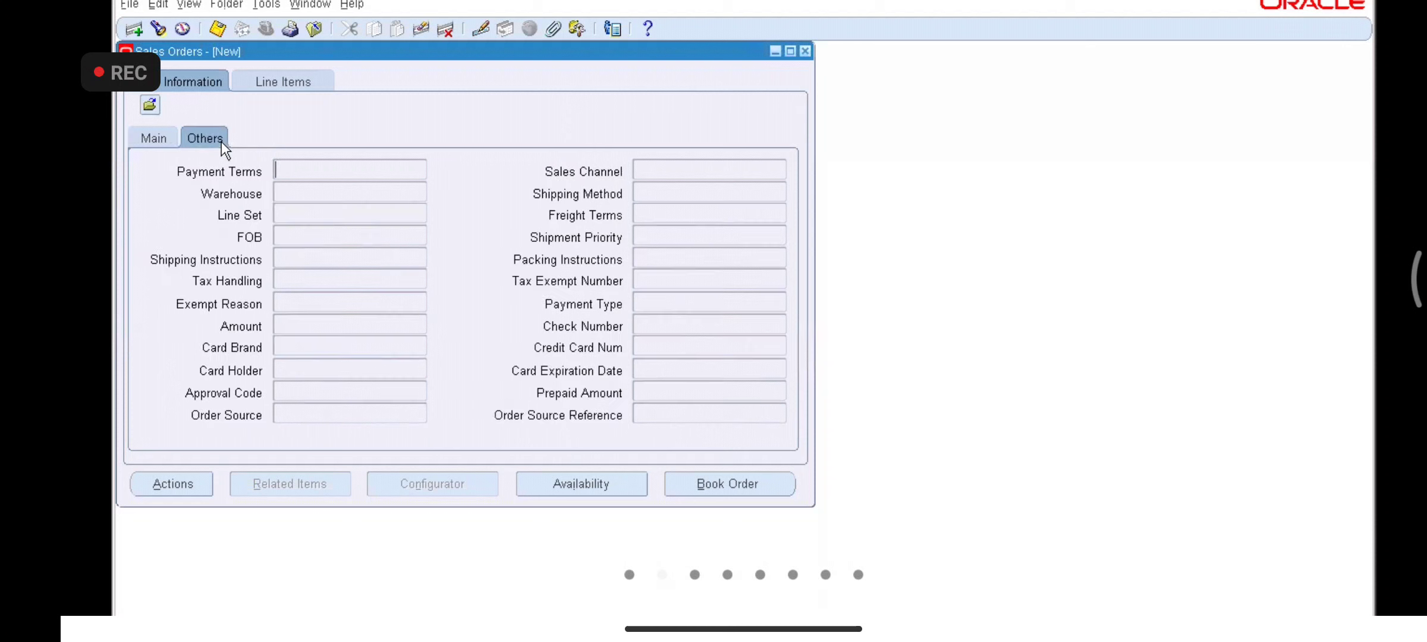
left_click(279, 85)
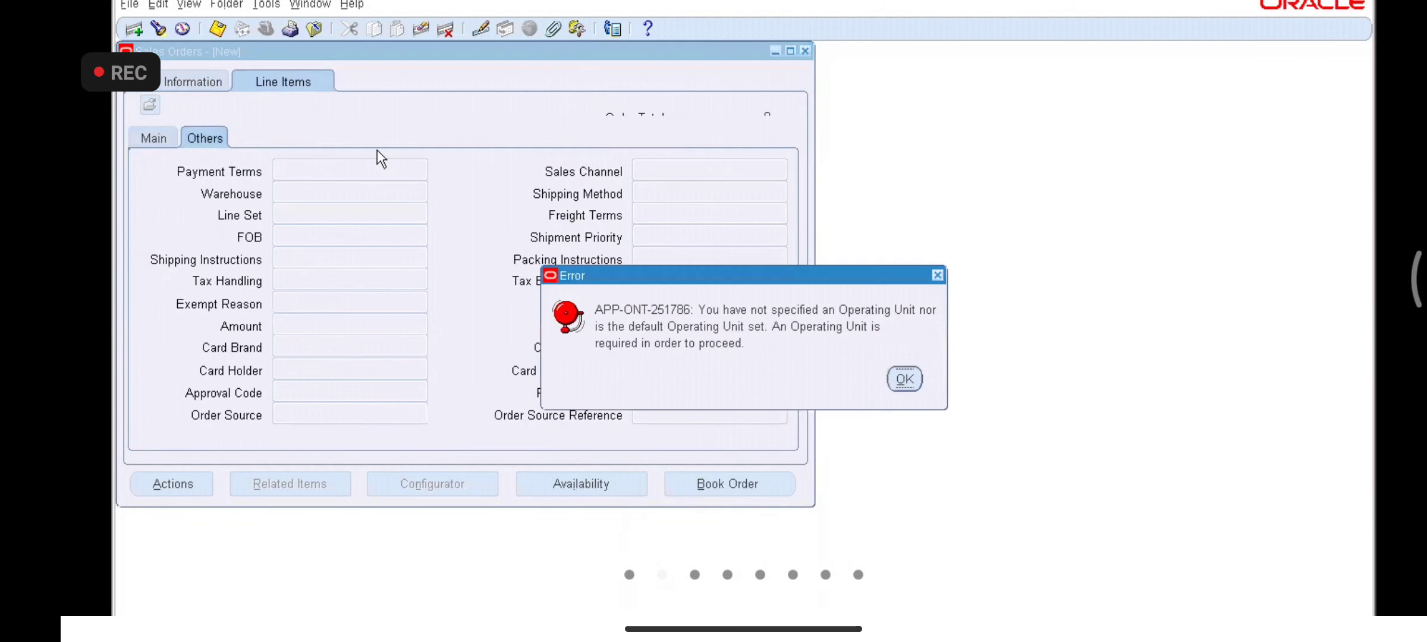
left_click(905, 379)
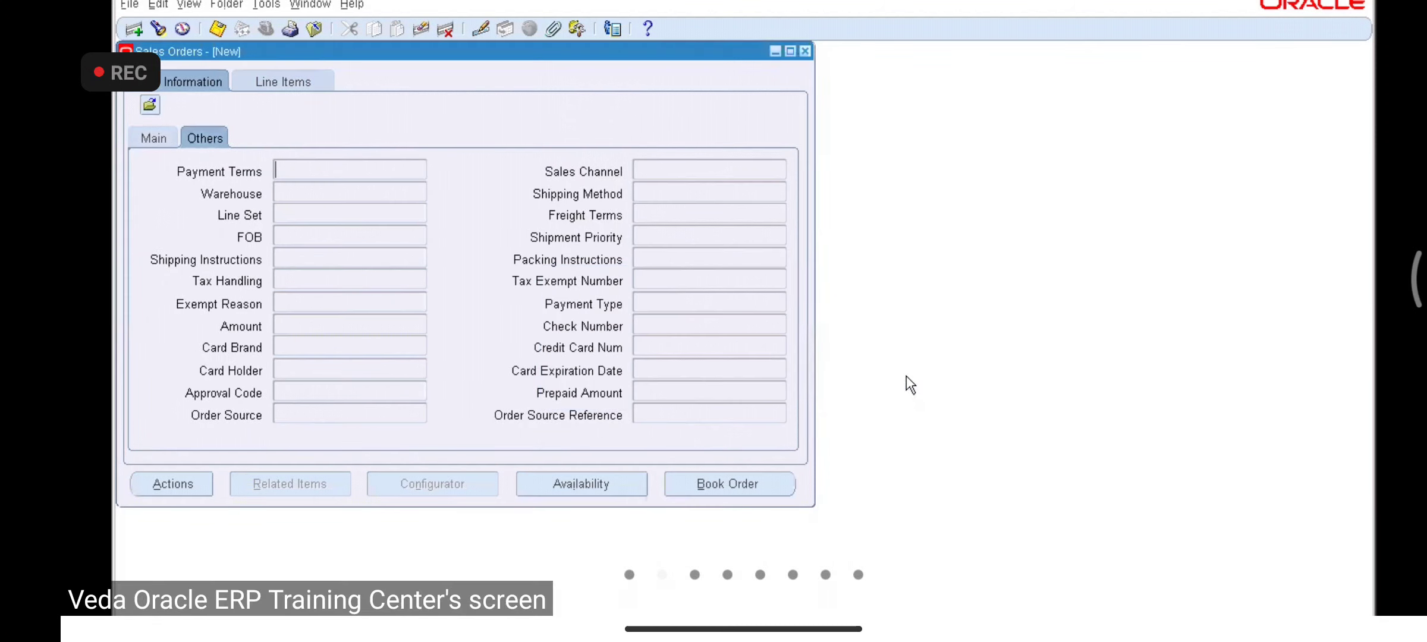
left_click(160, 139)
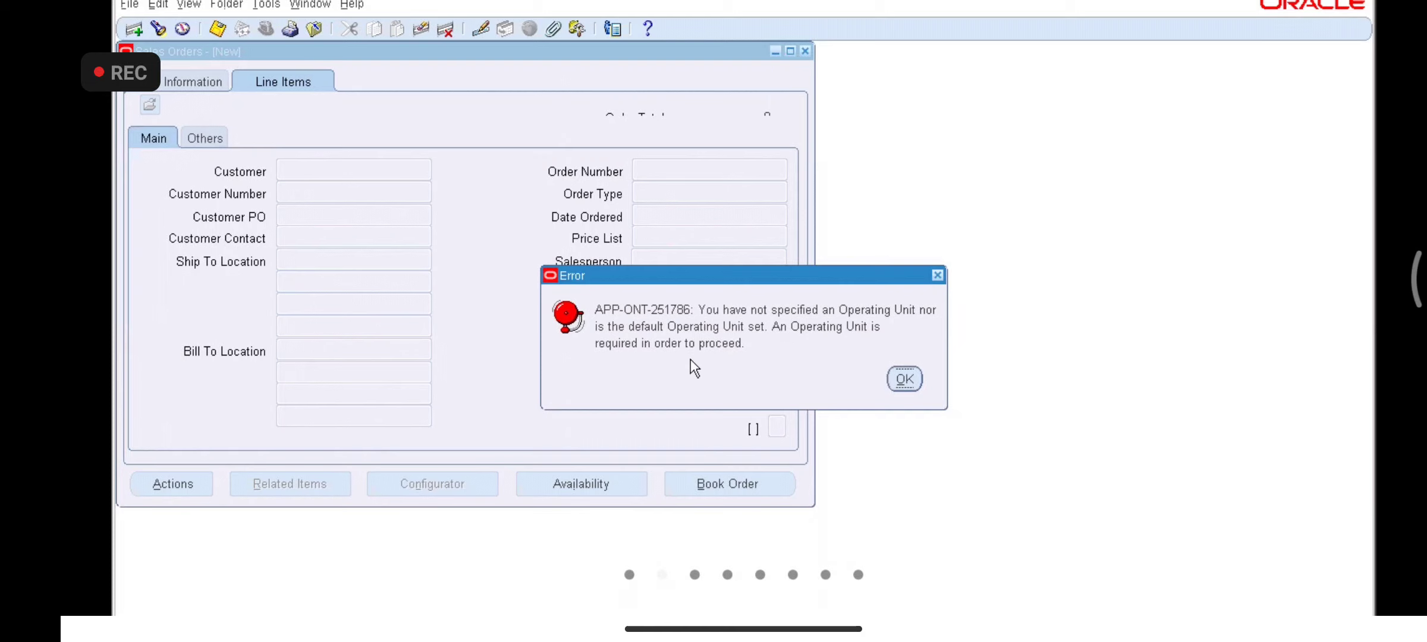
left_click(904, 379)
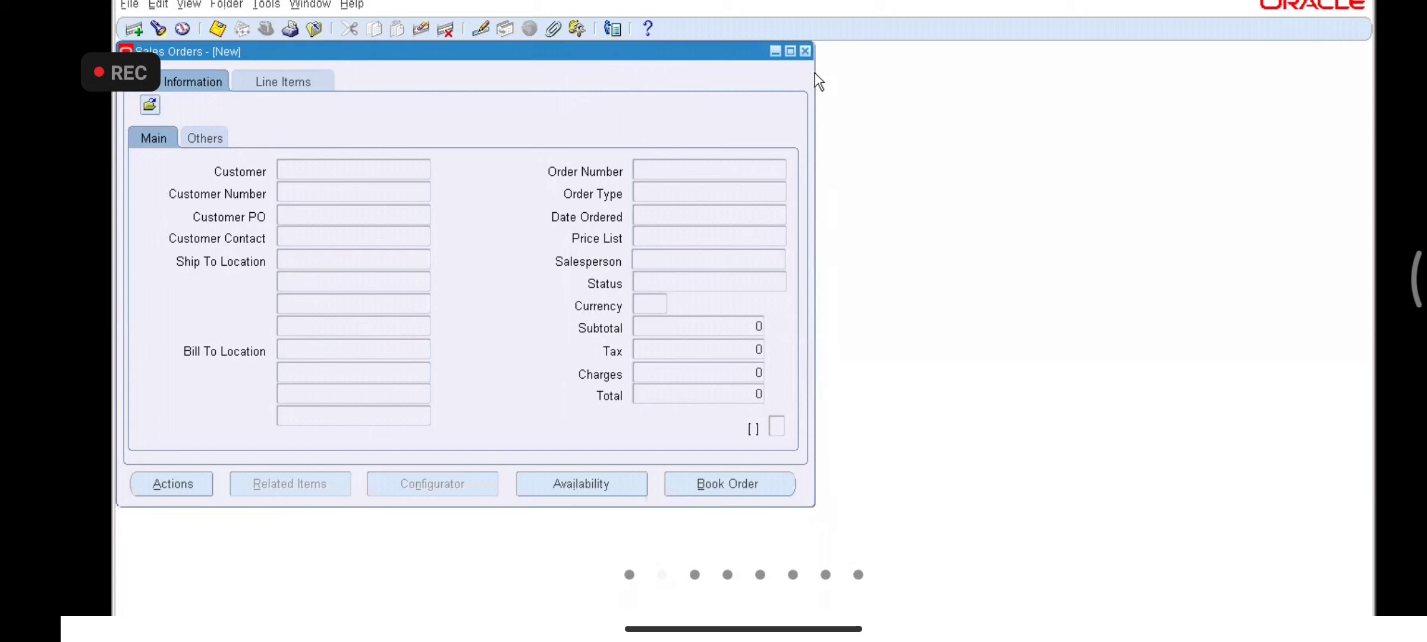
- Close Sales Orders, collapse the functions tree, and switch to the System Administrator responsibility
left_click(805, 51)
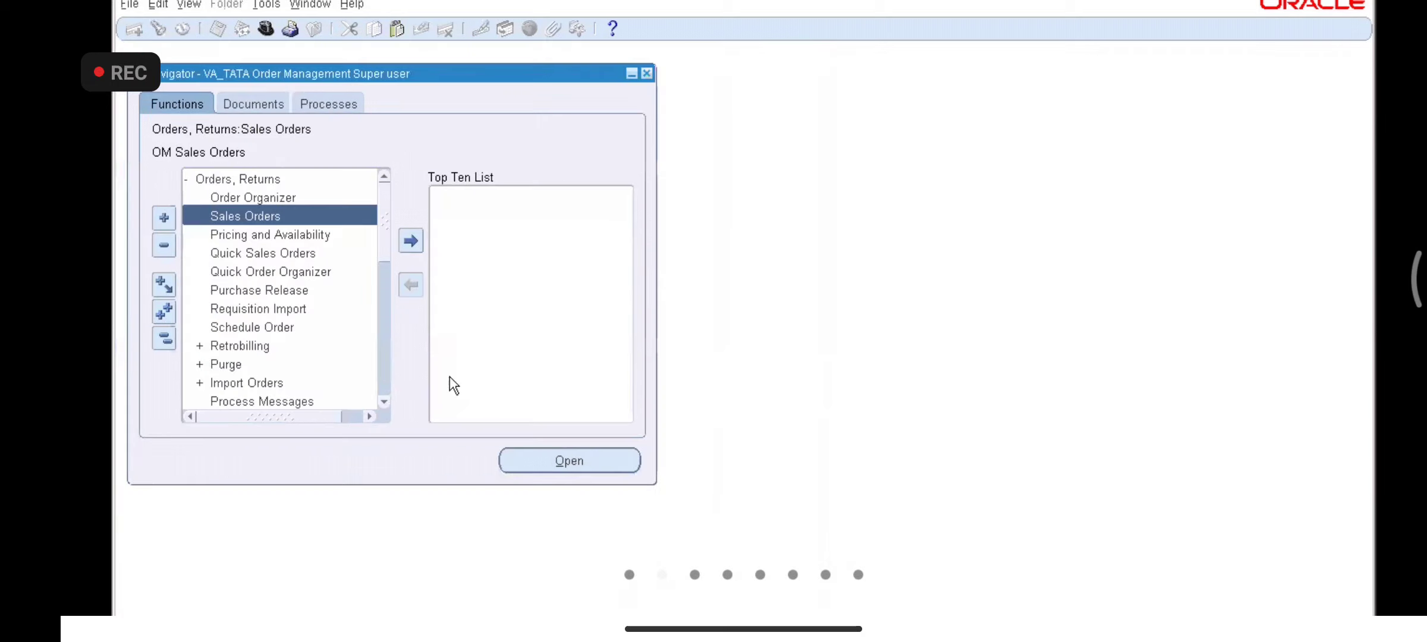
left_click(166, 336)
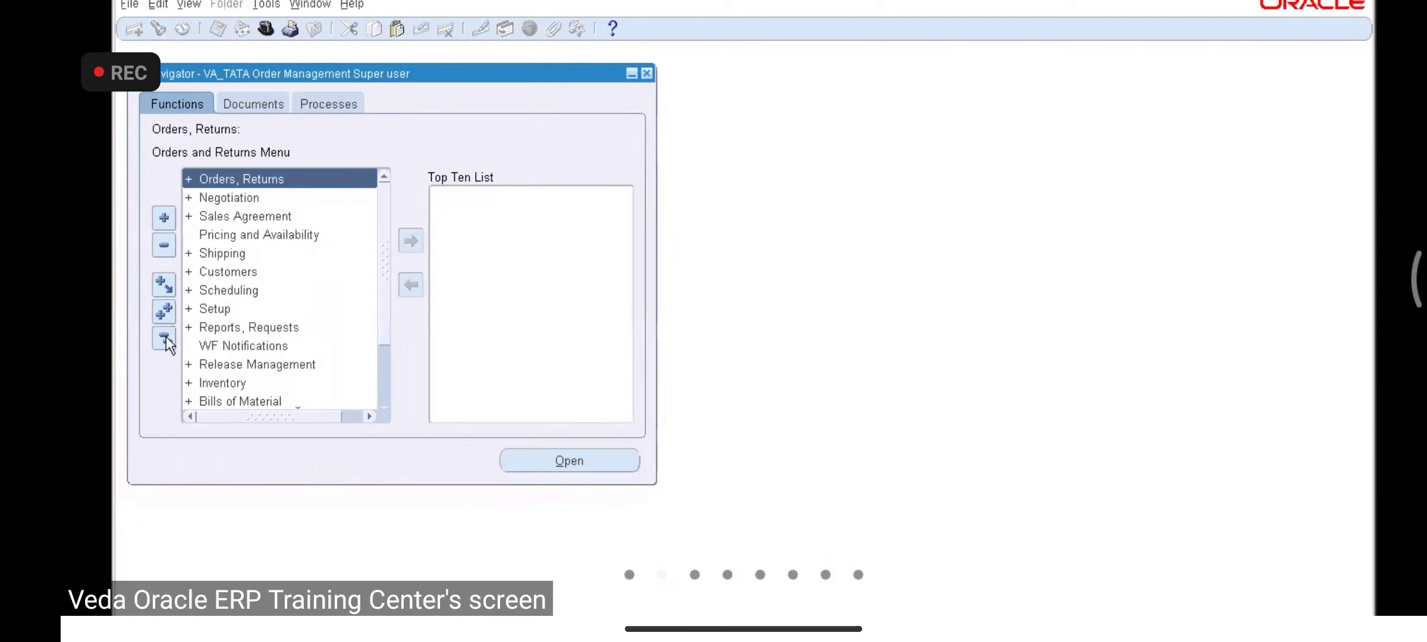
left_click(266, 29)
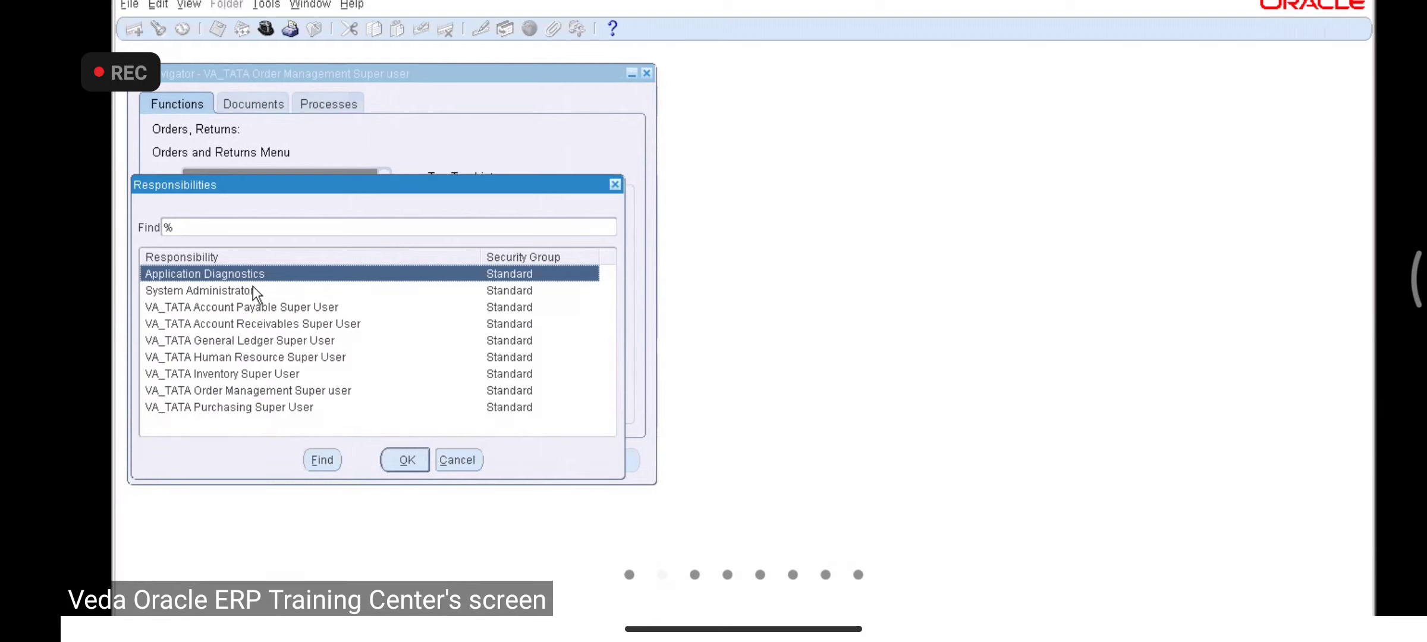
double_click(253, 287)
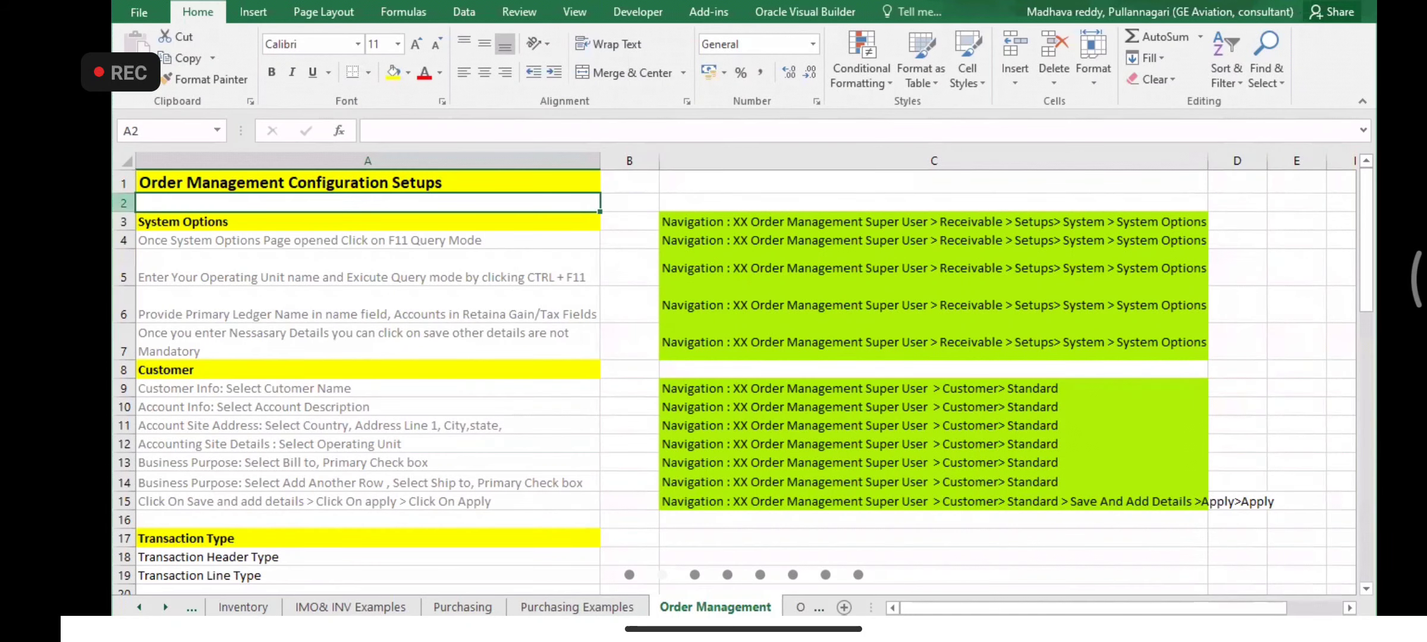
- Insert two blank rows at row 2 and clear the yellow fill from A2 and A3
right_click(123, 203)
left_click(166, 328)
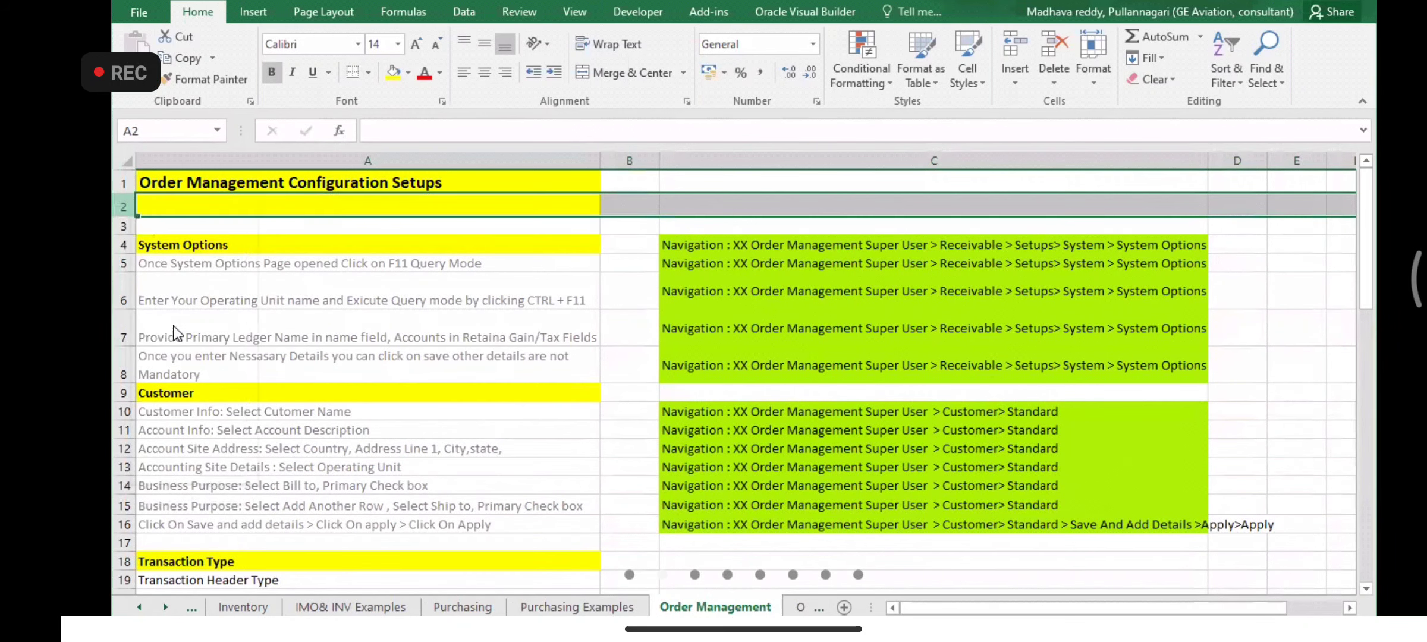
right_click(128, 207)
left_click(167, 330)
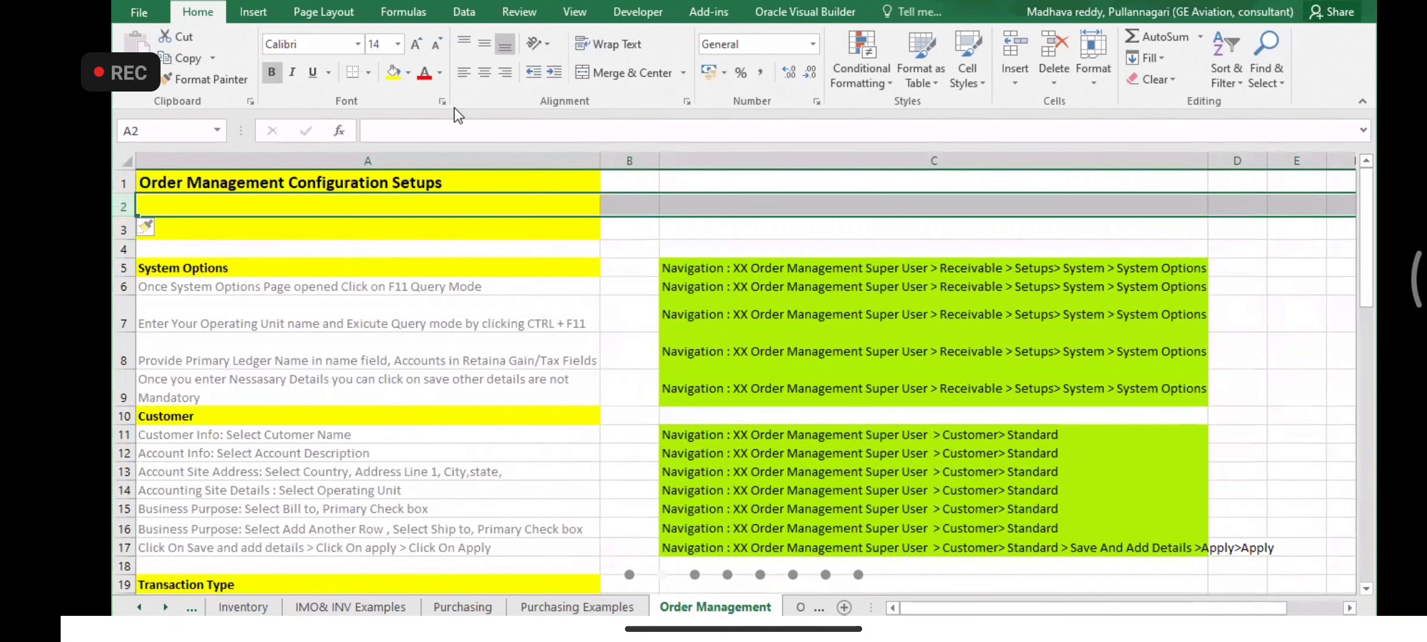
left_click(933, 230)
left_click(227, 77)
left_click(236, 204)
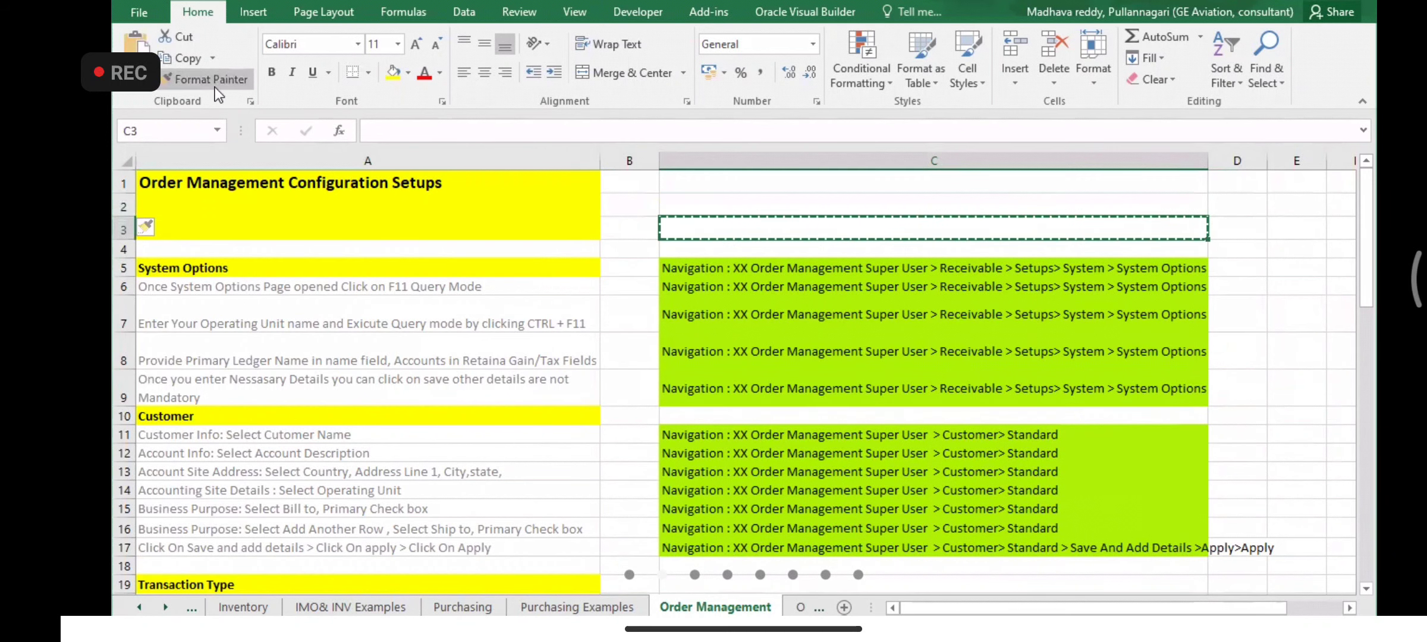
left_click(734, 224)
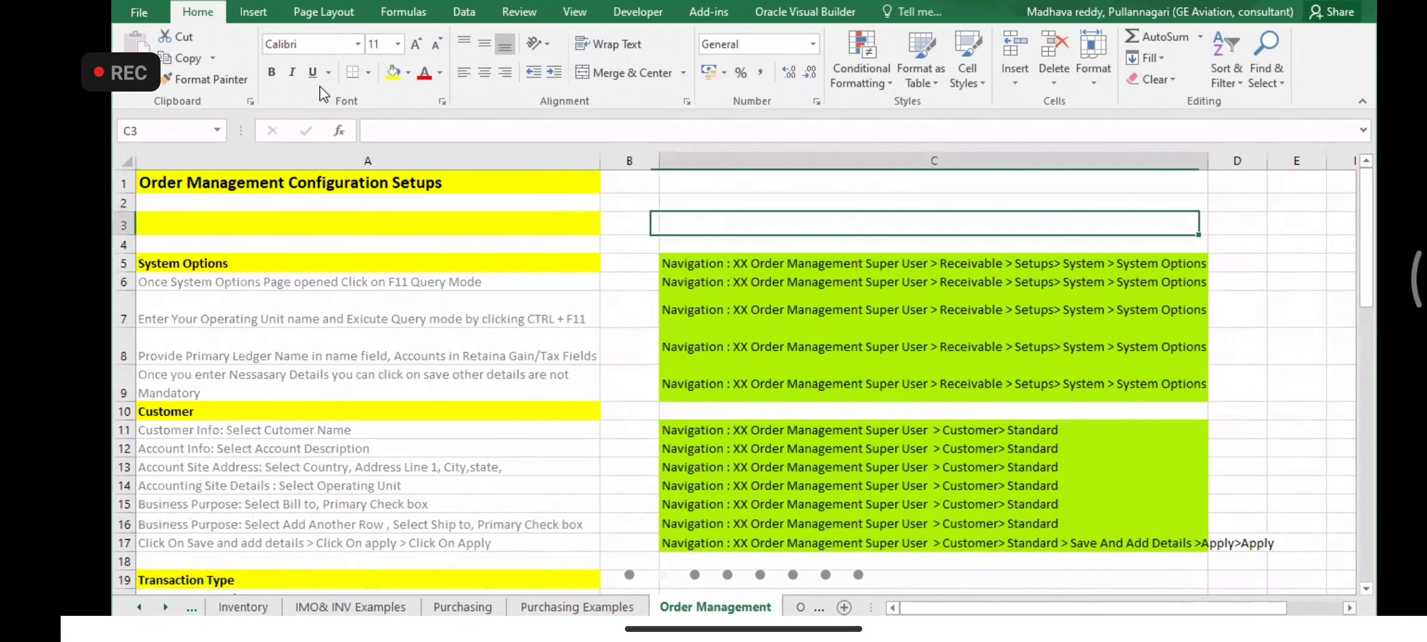
left_click(246, 76)
left_click(221, 222)
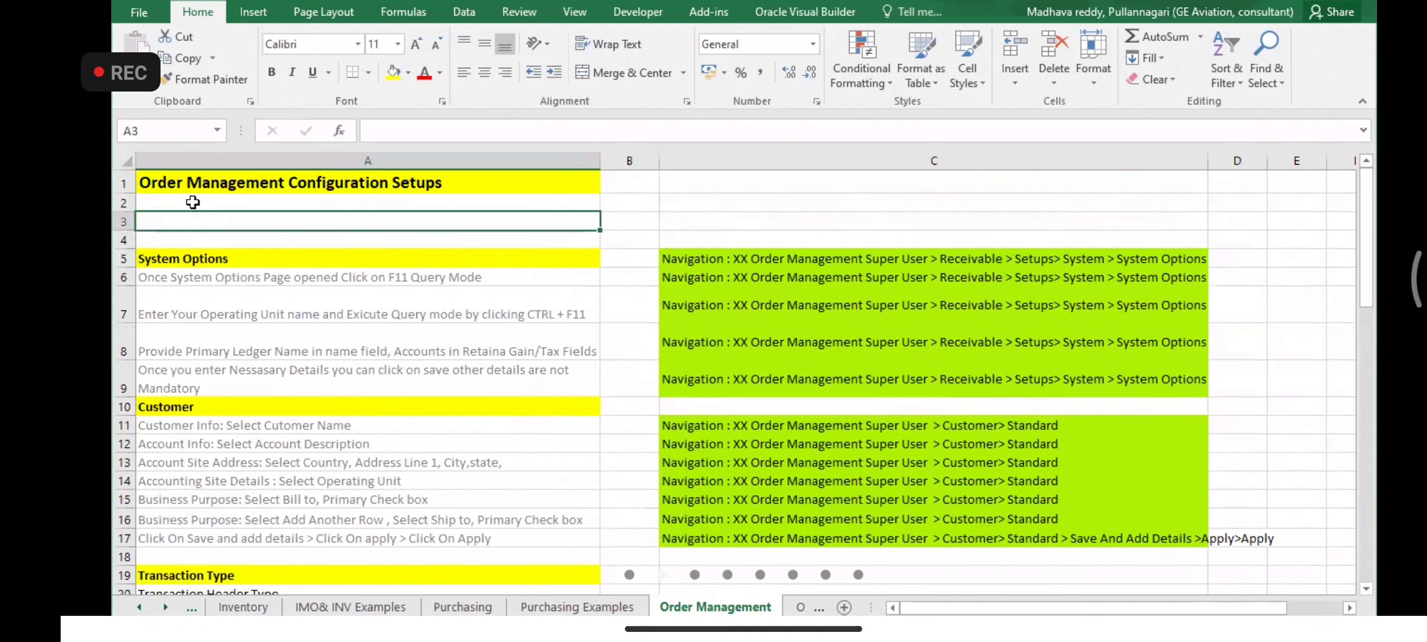
- Type 'Set Default Operating Unit to OM Responcibility' into cell A3
double_click(180, 215)
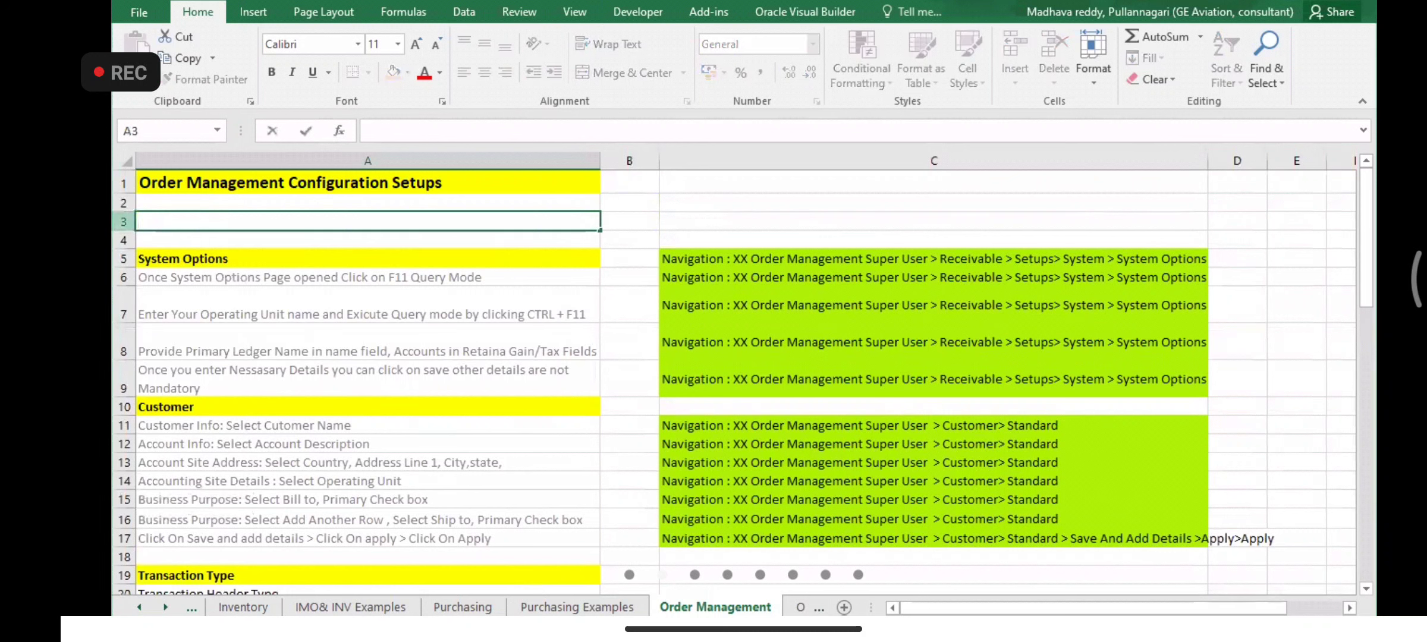
left_click(130, 217)
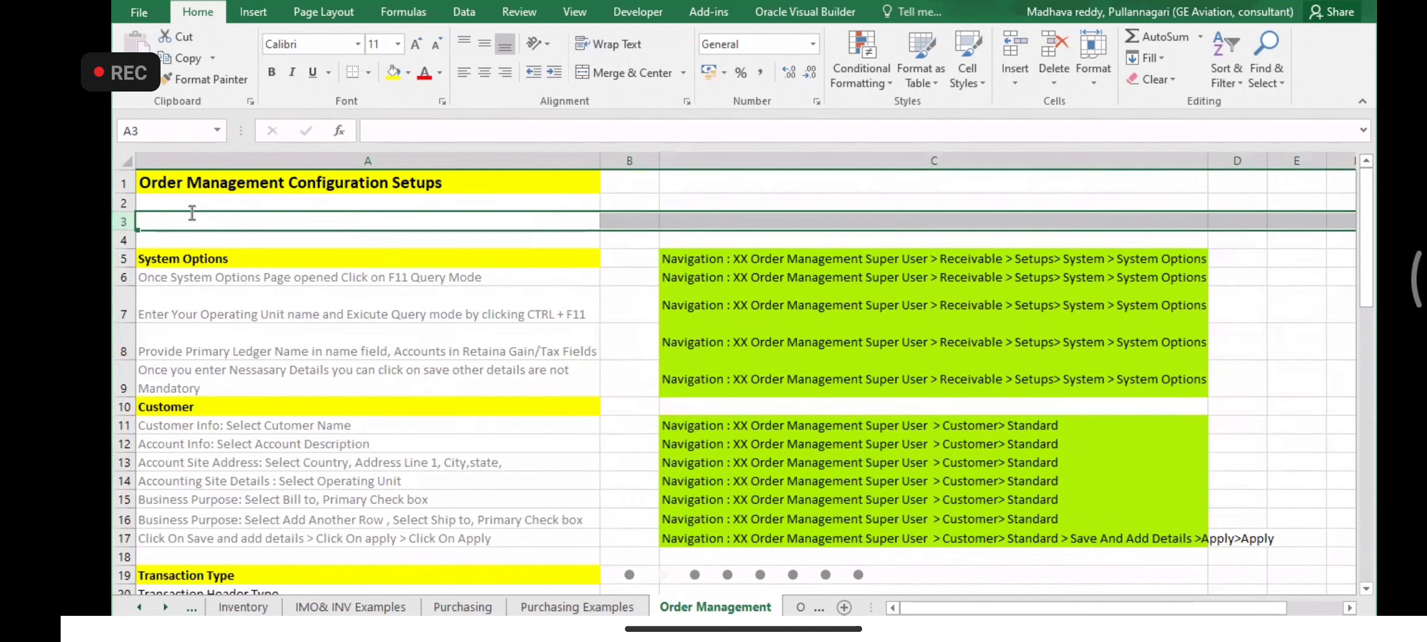
type("Set")
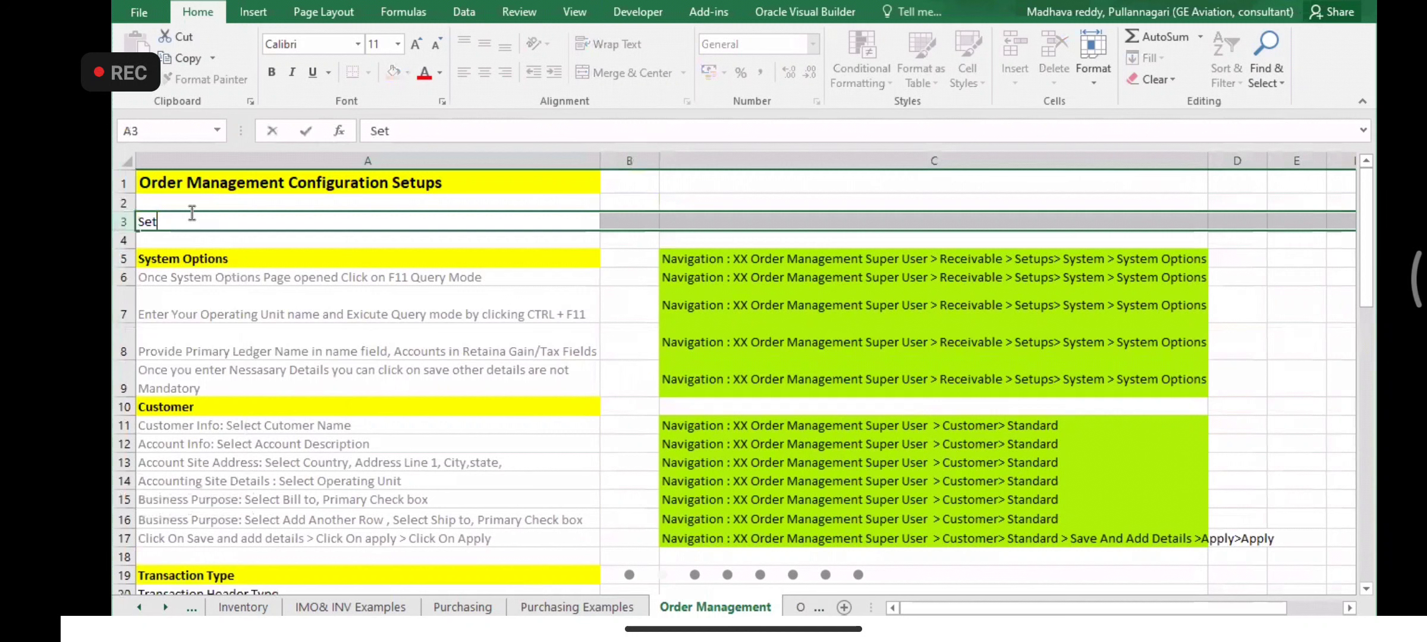
type(" Default Operating Unit to OM")
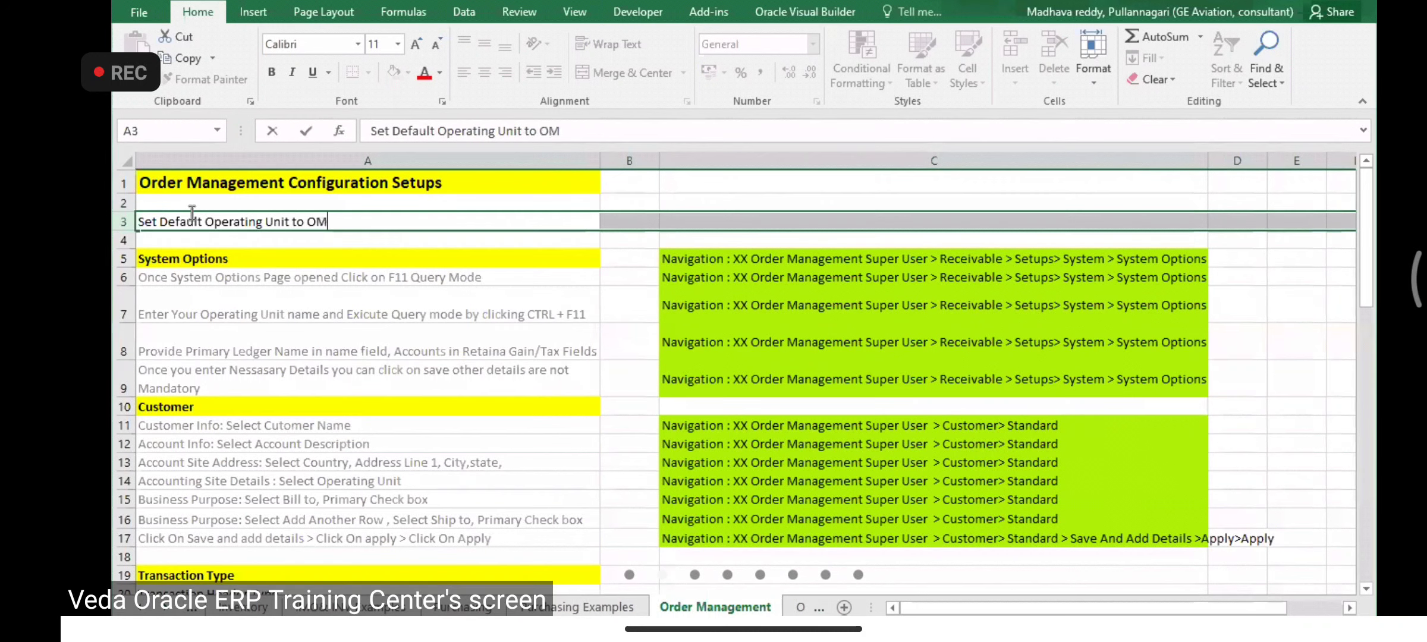
type(" Re")
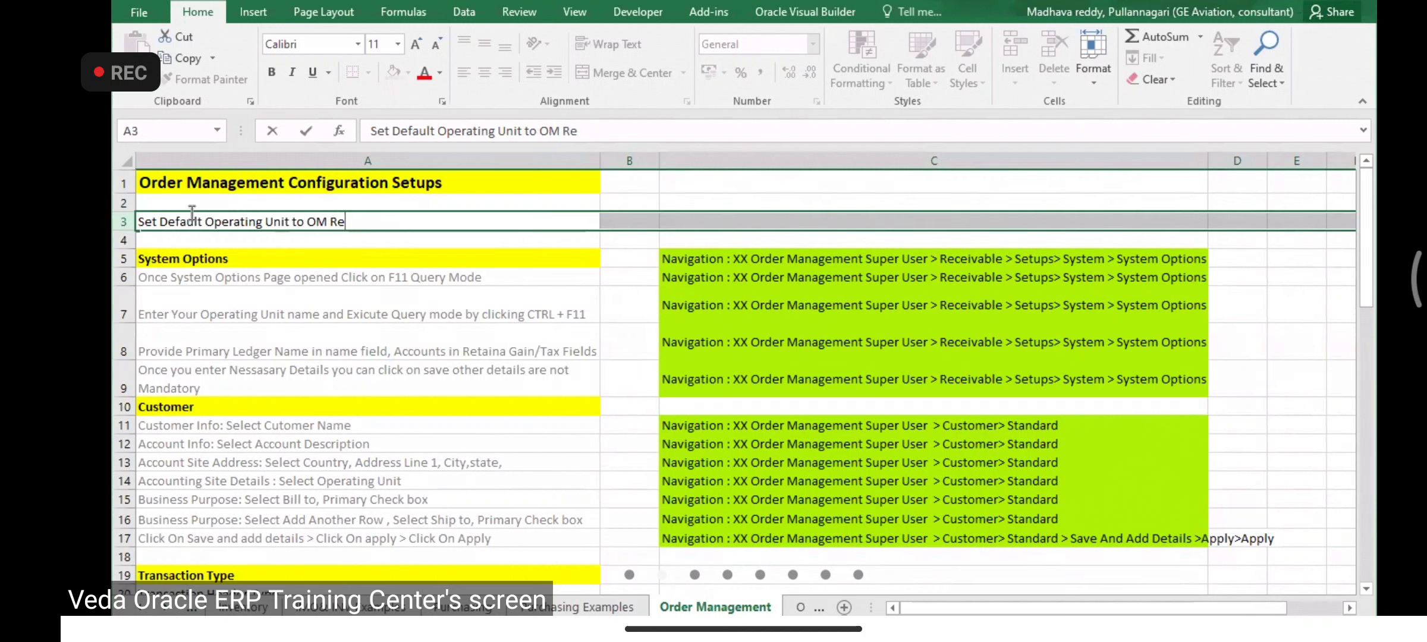
type("sponc")
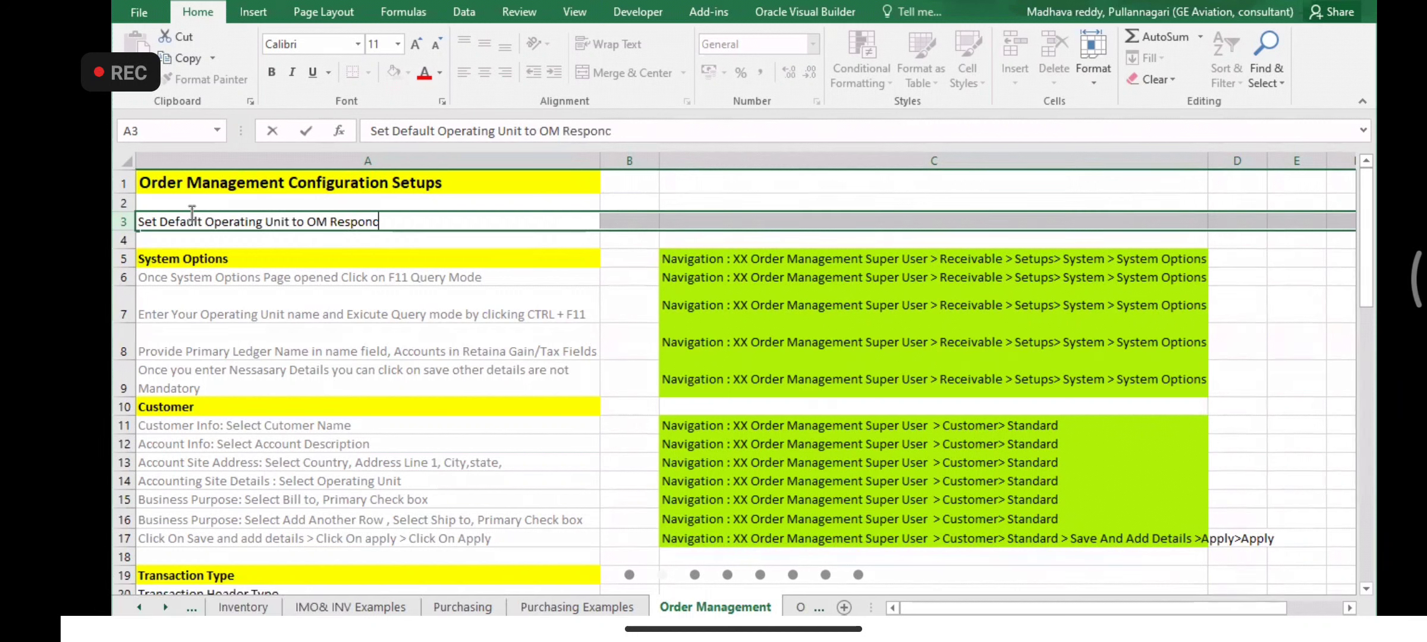
type("ibility")
left_click(364, 255)
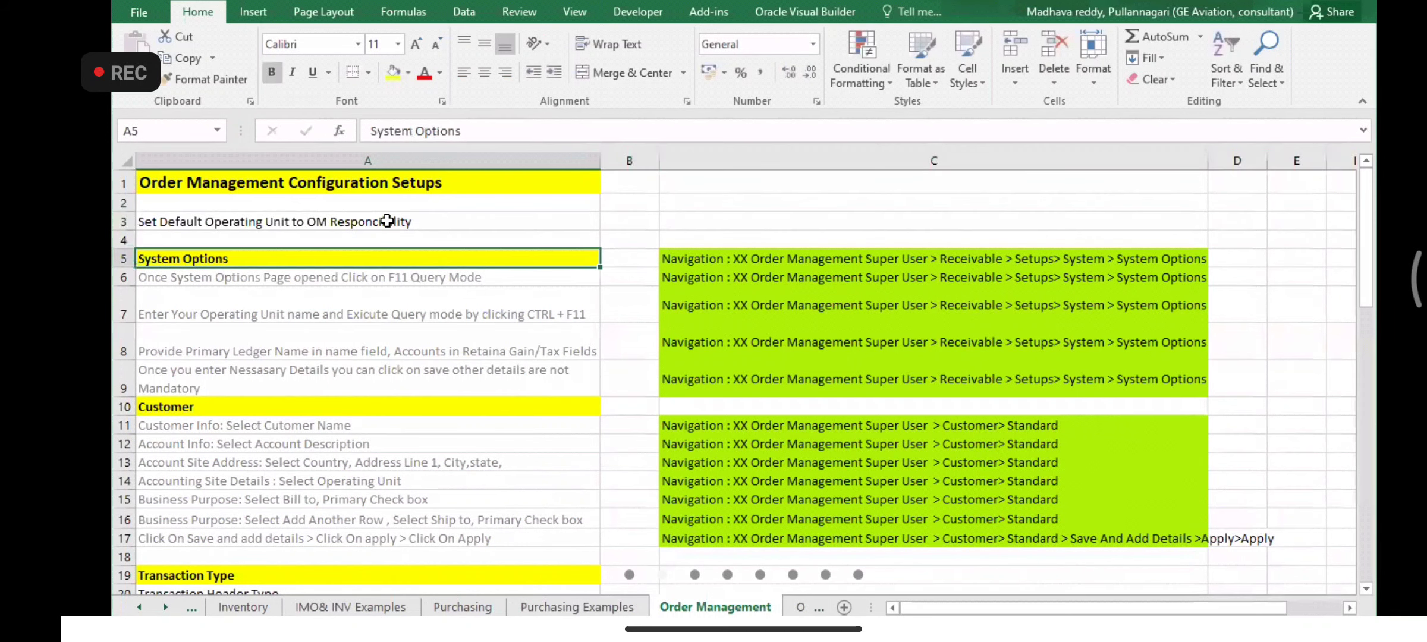
- Copy the System Options heading's bold yellow formatting onto the A3 note
double_click(379, 222)
left_click(222, 258)
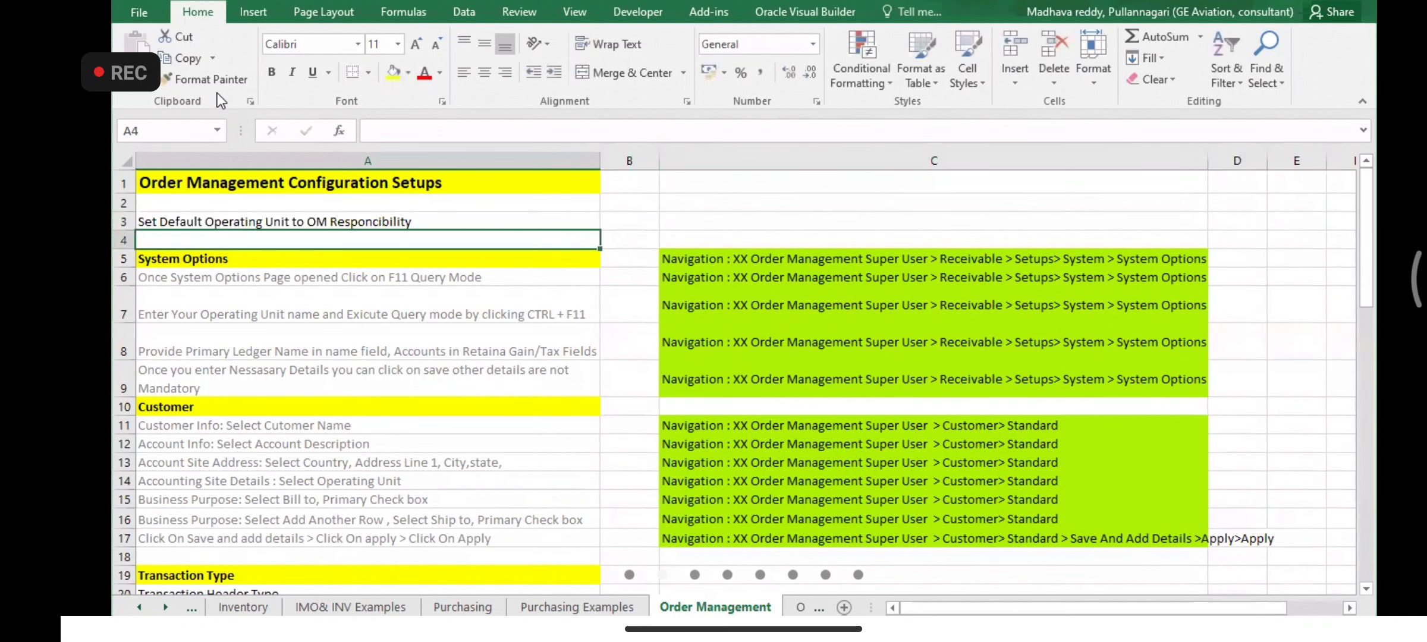
left_click(206, 79)
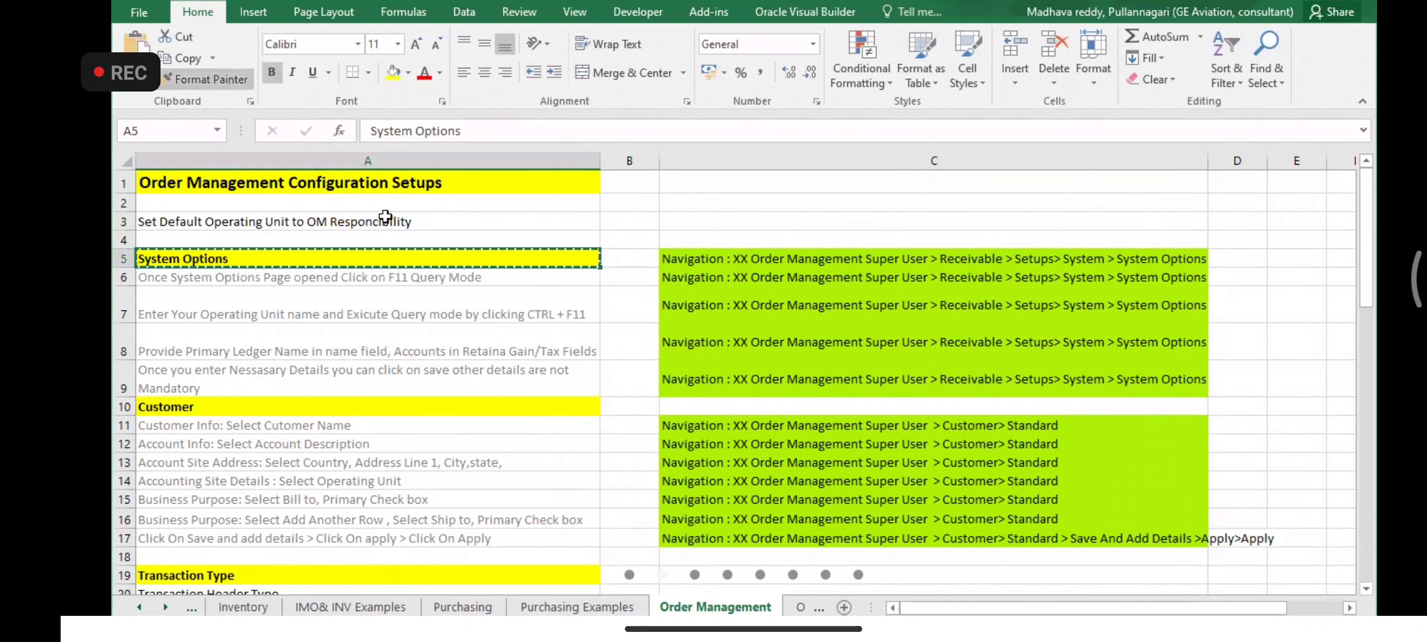
left_click(418, 221)
- Append '(Option)' to the A3 note, then reopen it with the caret at the start
double_click(433, 221)
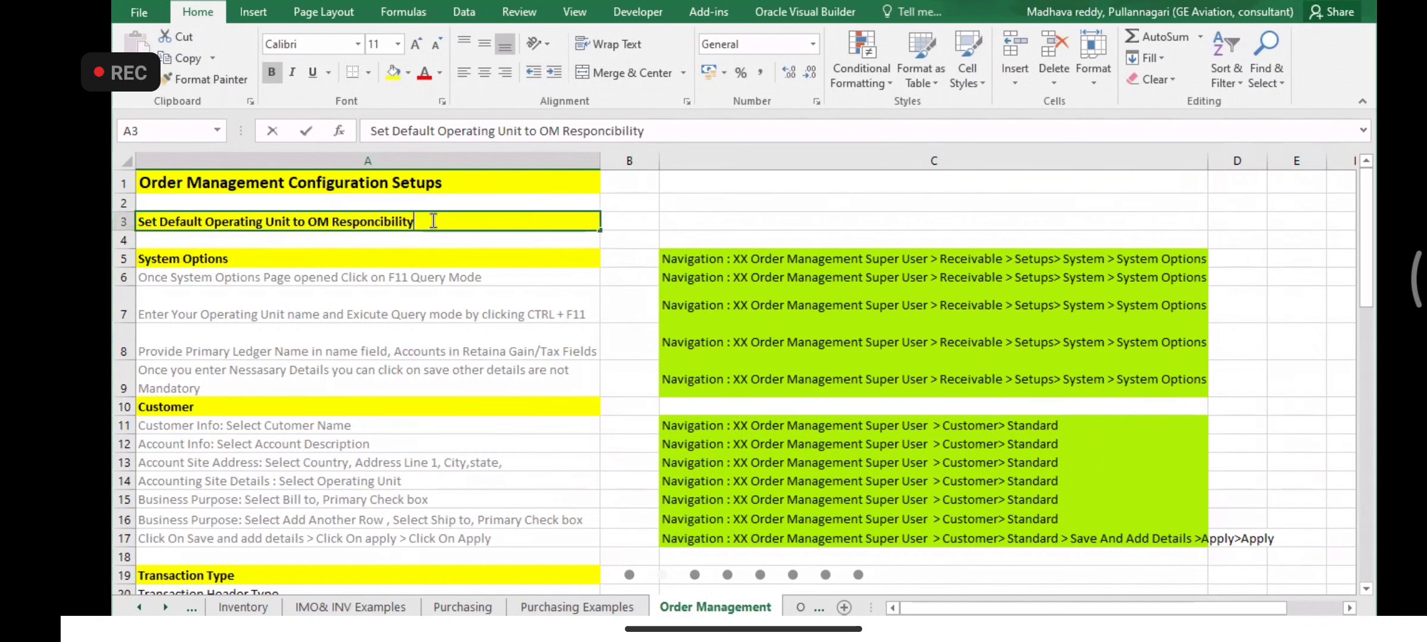
type("(o")
key("BackSpace")
type("oP")
key("BackSpace")
key("BackSpace")
type("O")
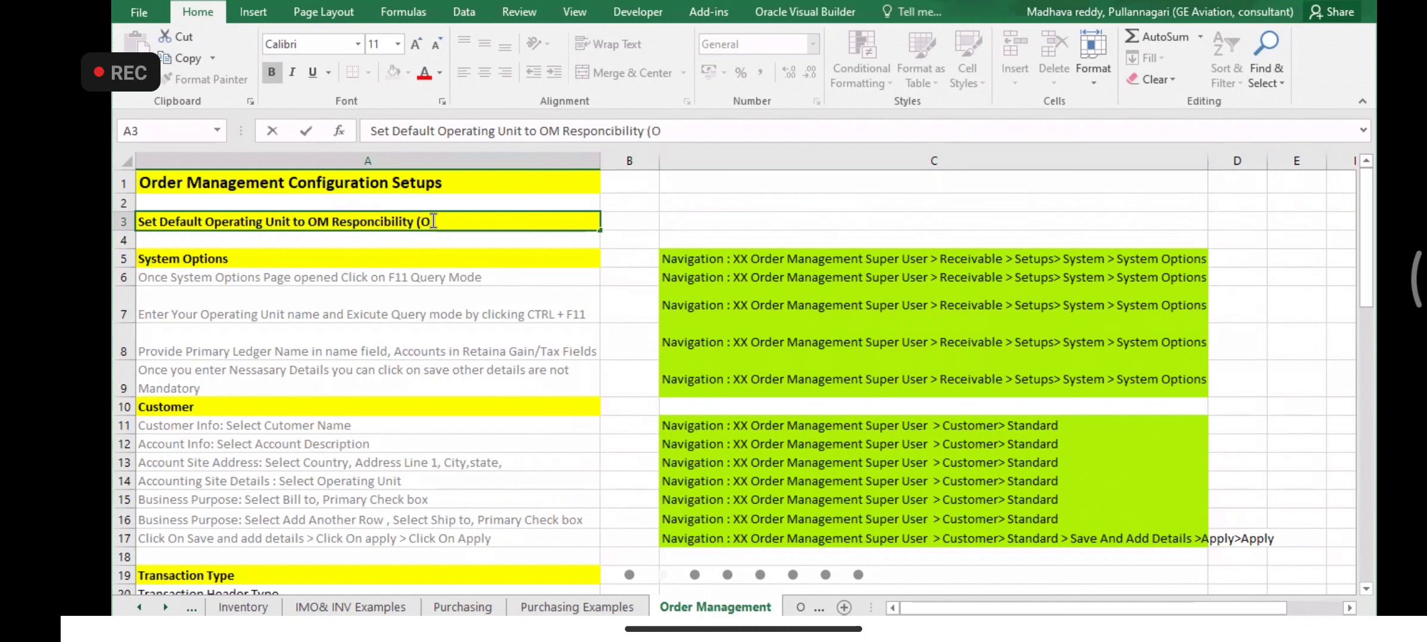
type("ption)")
left_click(713, 202)
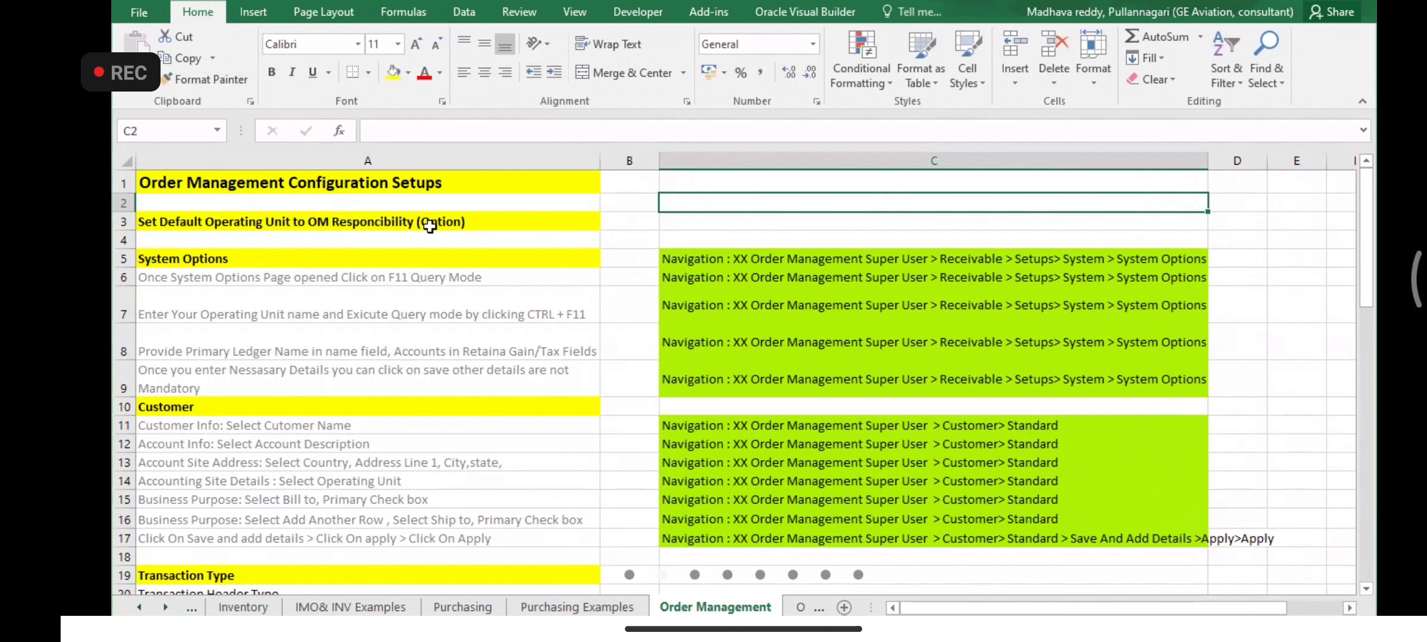
double_click(474, 224)
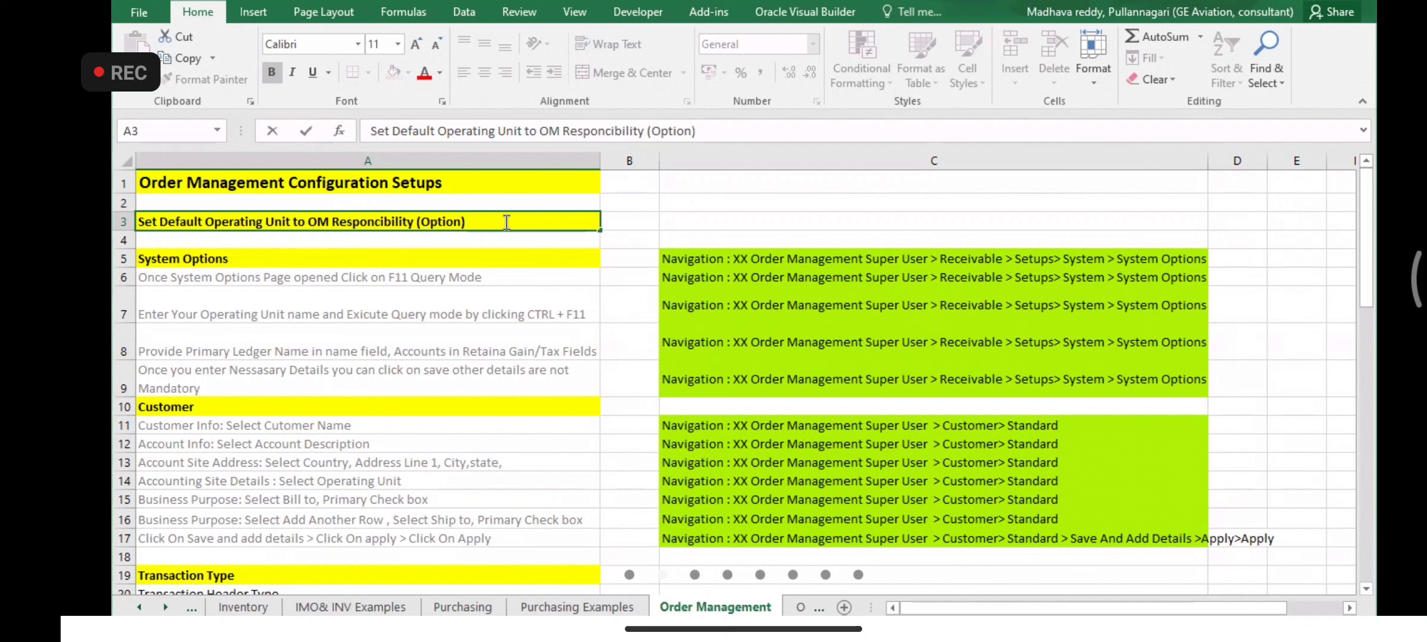
left_click(145, 222)
- Delete the Set Default Operating Unit row (row 3) from the Order Management sheet
right_click(129, 221)
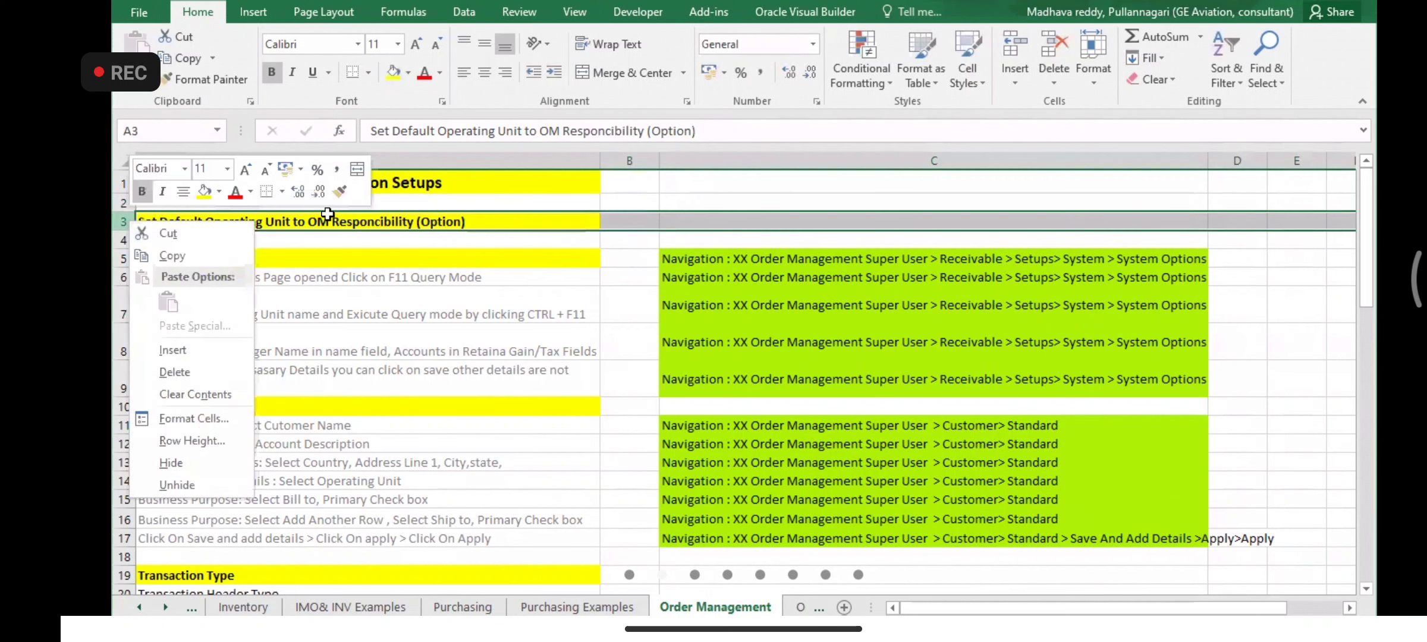
left_click(174, 371)
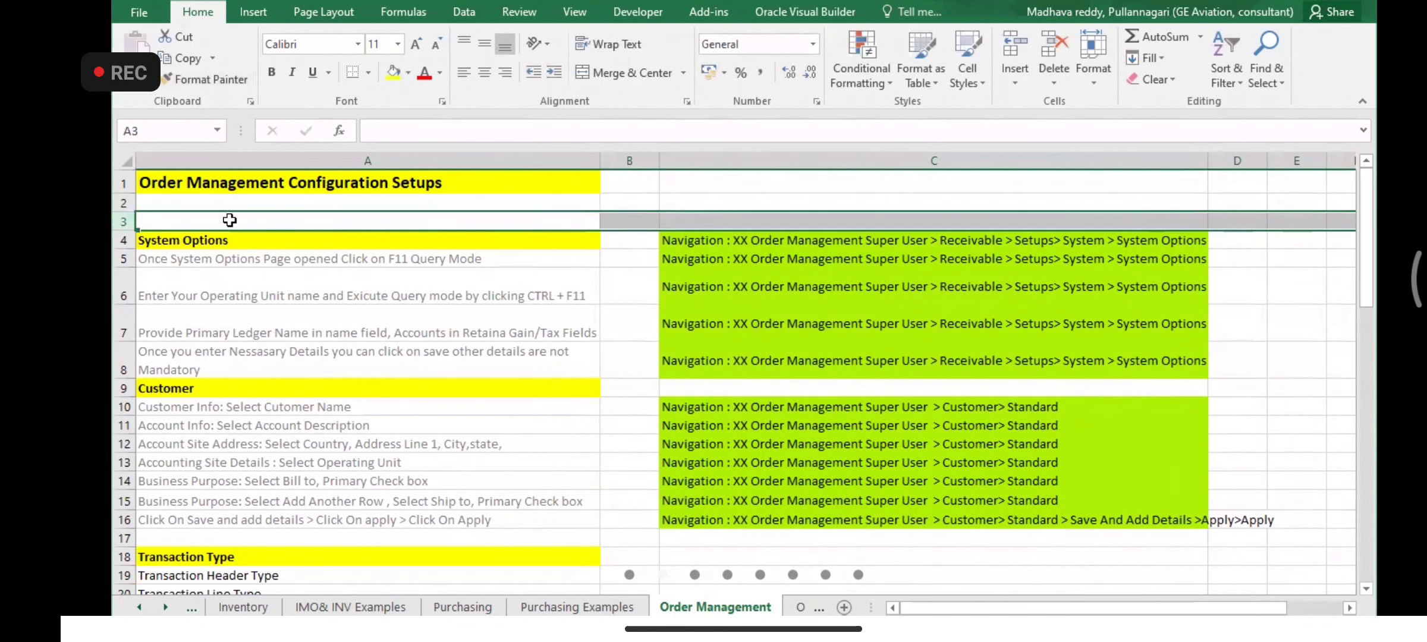
left_click(230, 221)
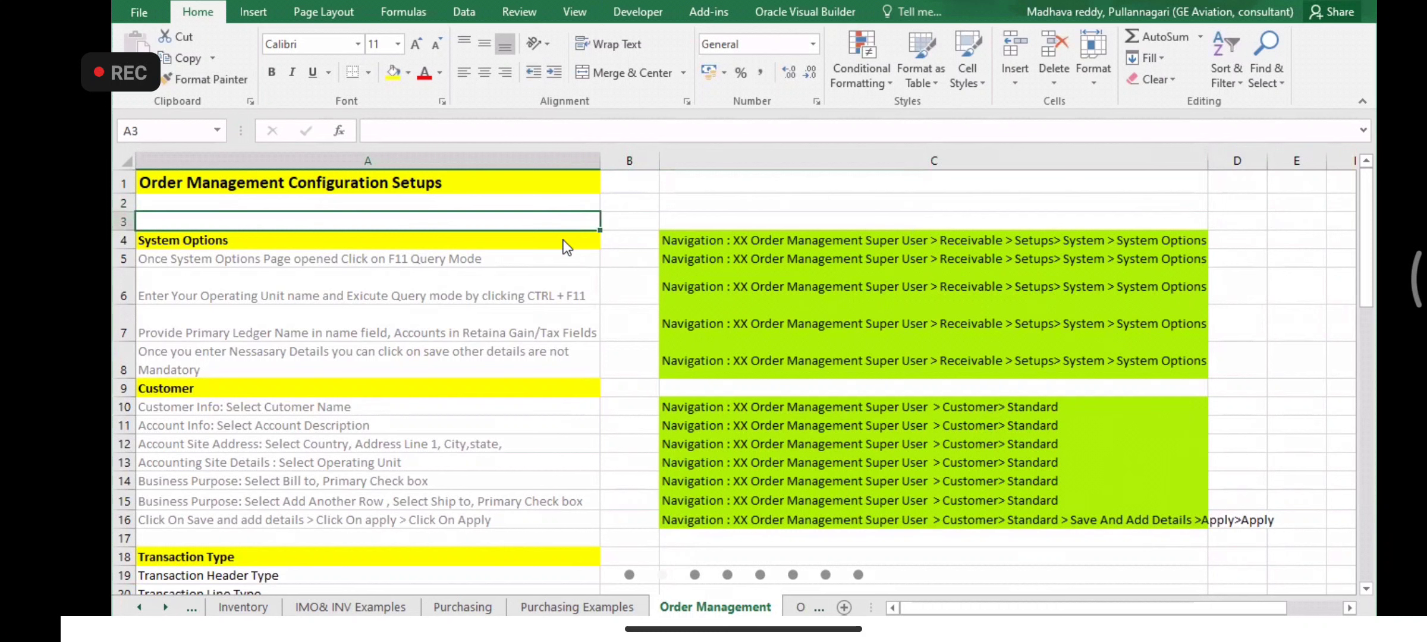
left_click(588, 491)
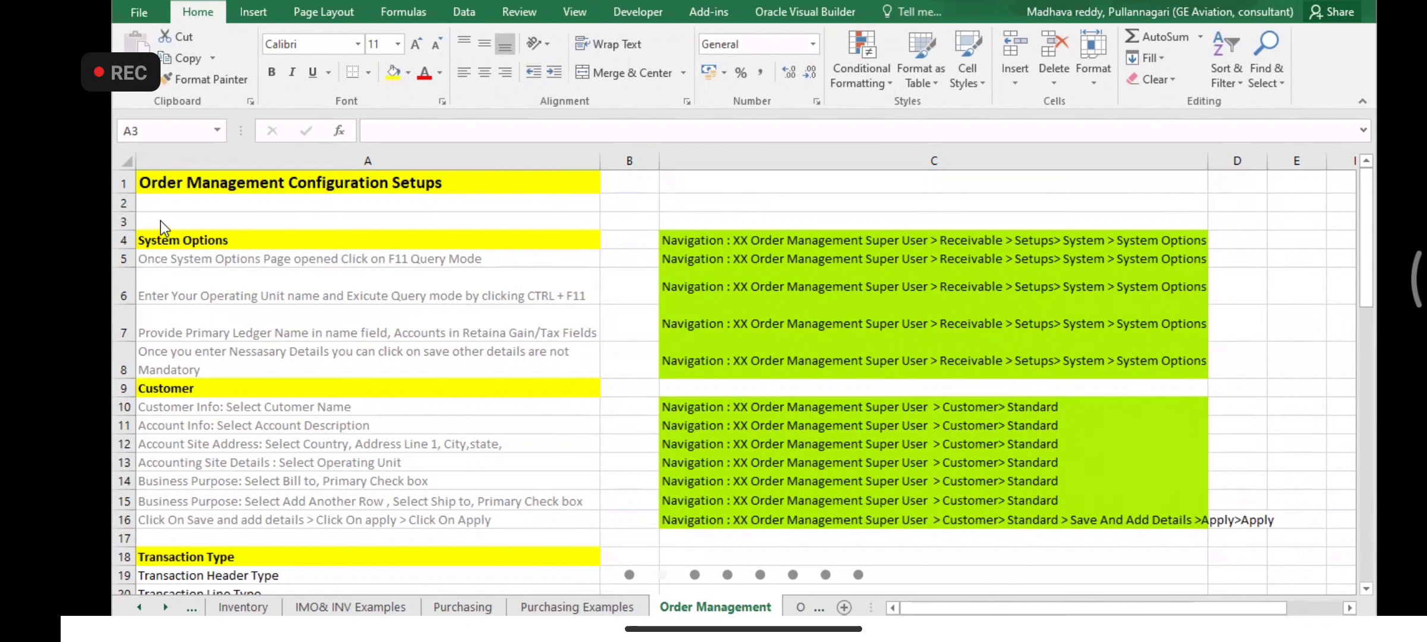
- Delete blank row 2 from the Order Management sheet
left_click(121, 202)
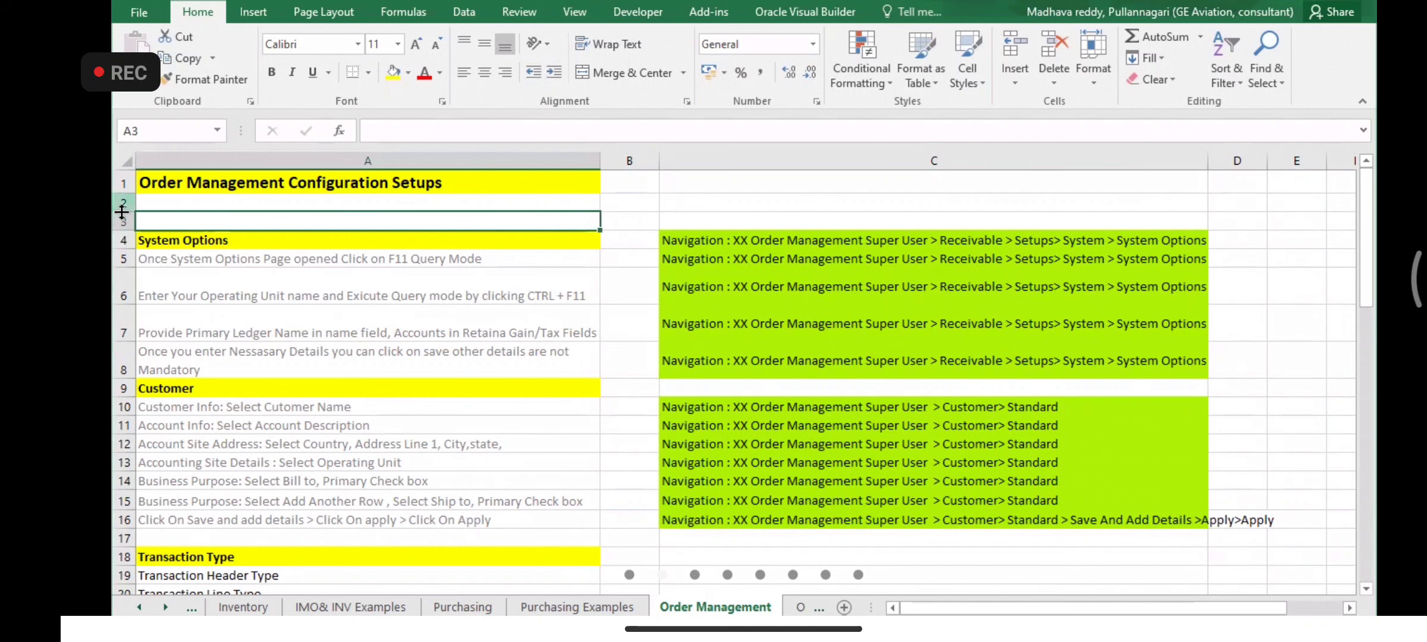
left_click(123, 208)
right_click(123, 209)
left_click(121, 206)
right_click(120, 206)
left_click(161, 356)
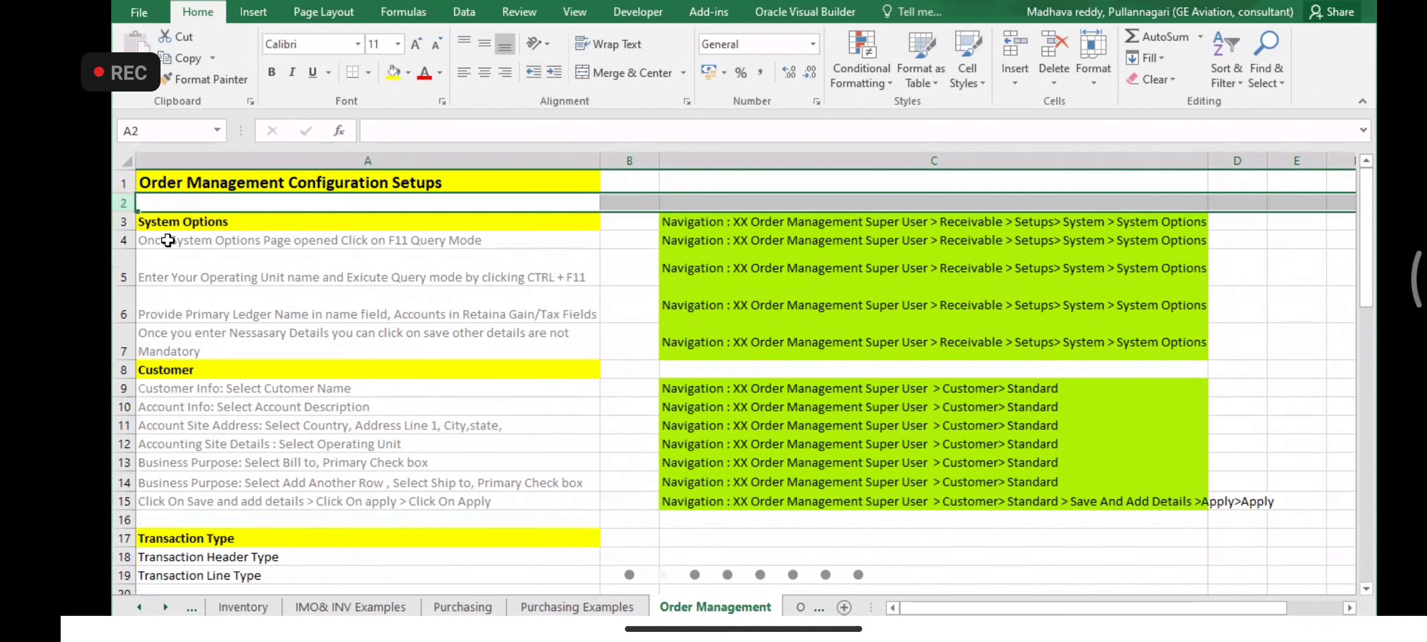
- Look over the System Options heading text, then view its navigation path in cell C3
left_click(176, 225)
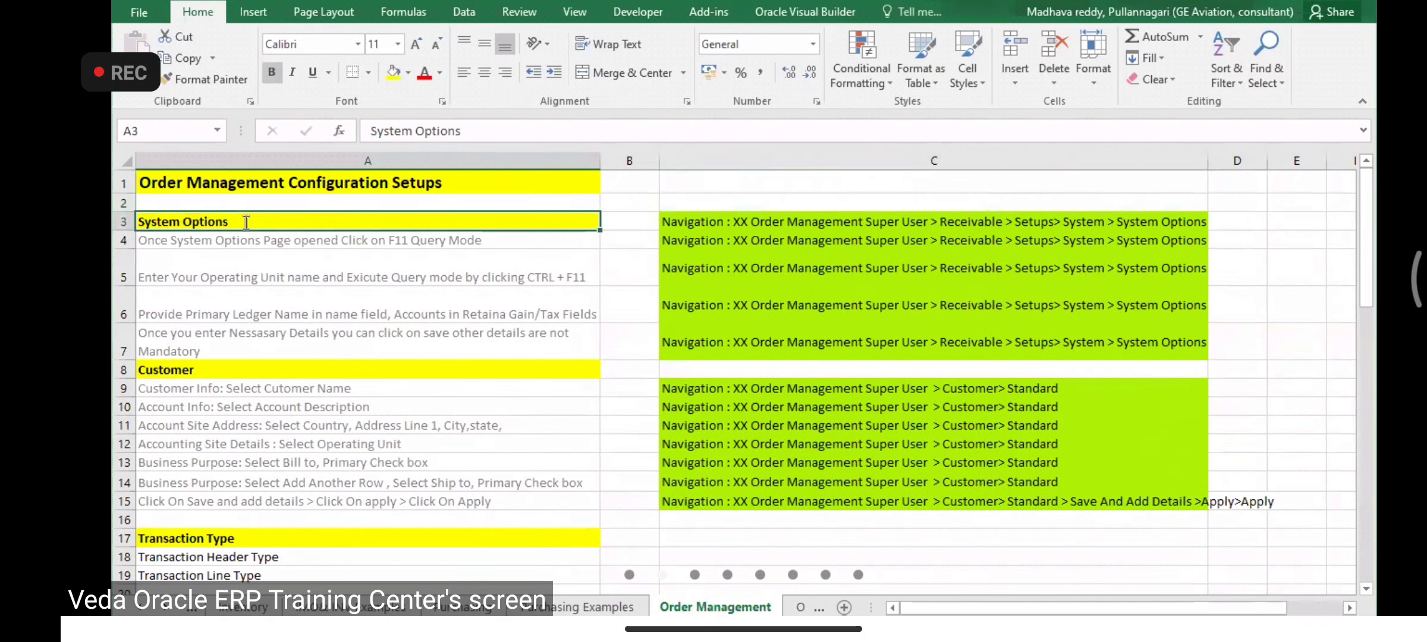
double_click(246, 223)
left_click_drag(265, 223, 139, 223)
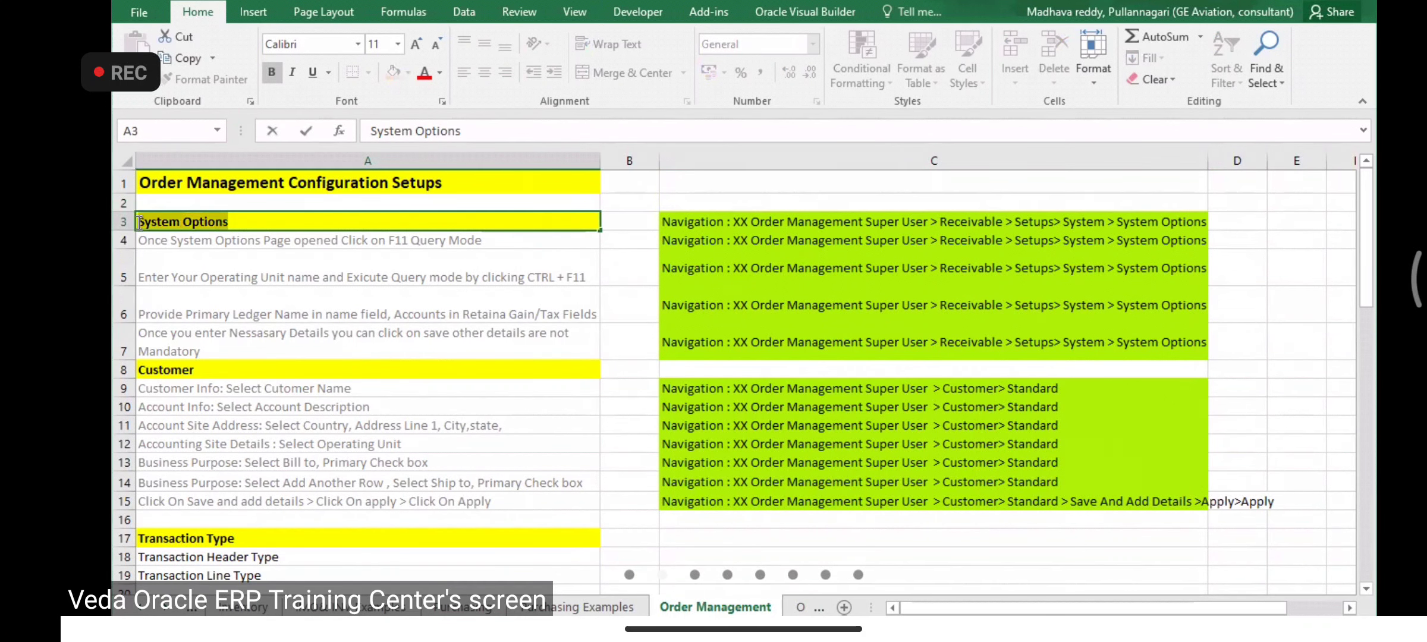
left_click(259, 222)
left_click_drag(228, 222, 135, 223)
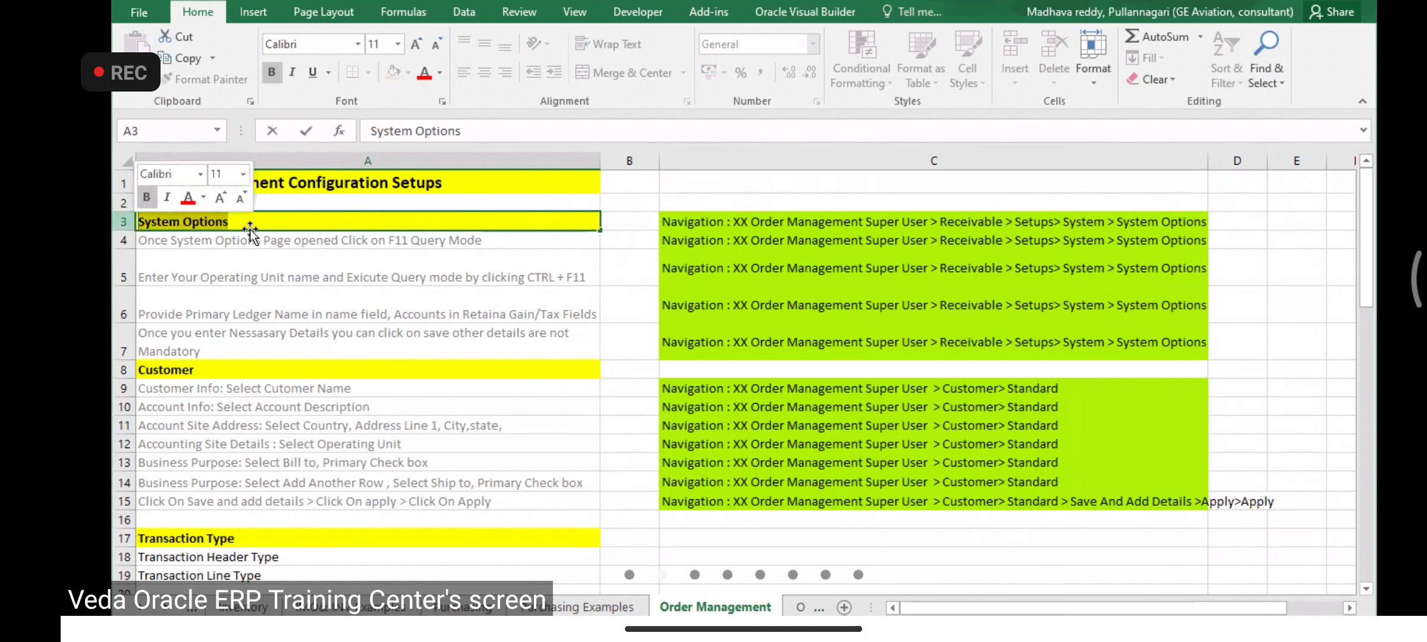
left_click(266, 223)
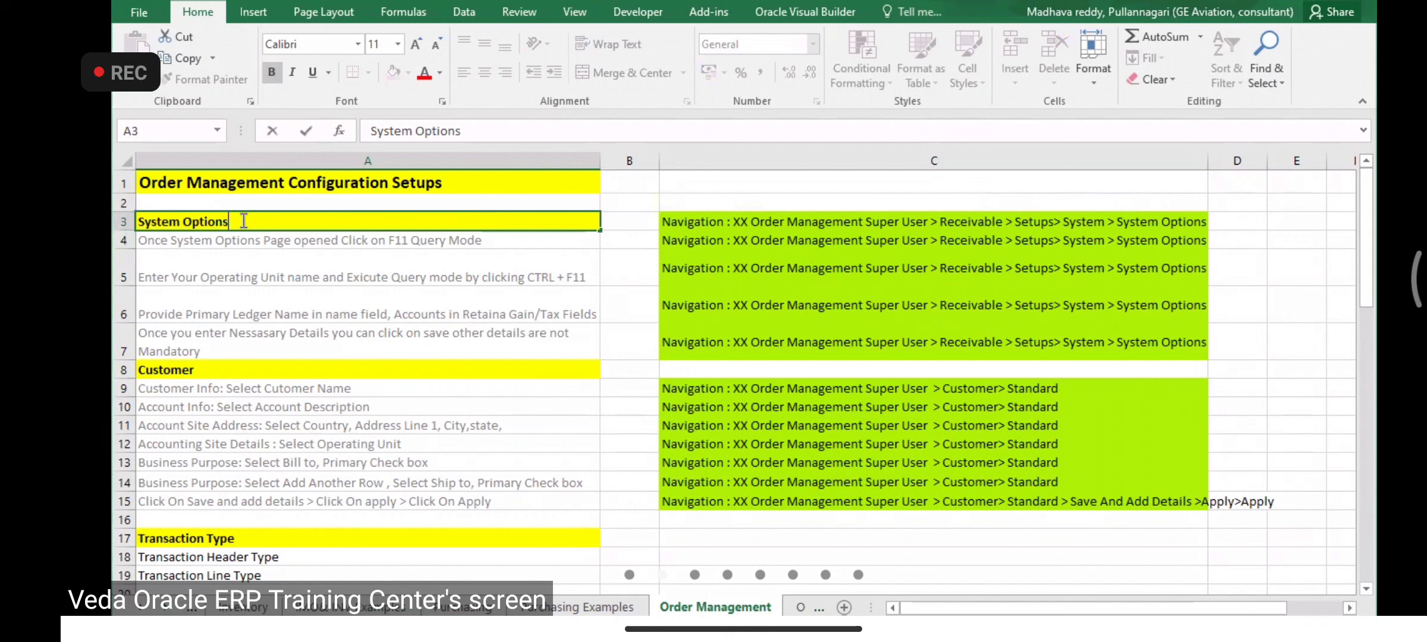
mouse_move(138, 221)
left_mouse_down()
mouse_move(244, 221)
mouse_move(130, 220)
left_mouse_up()
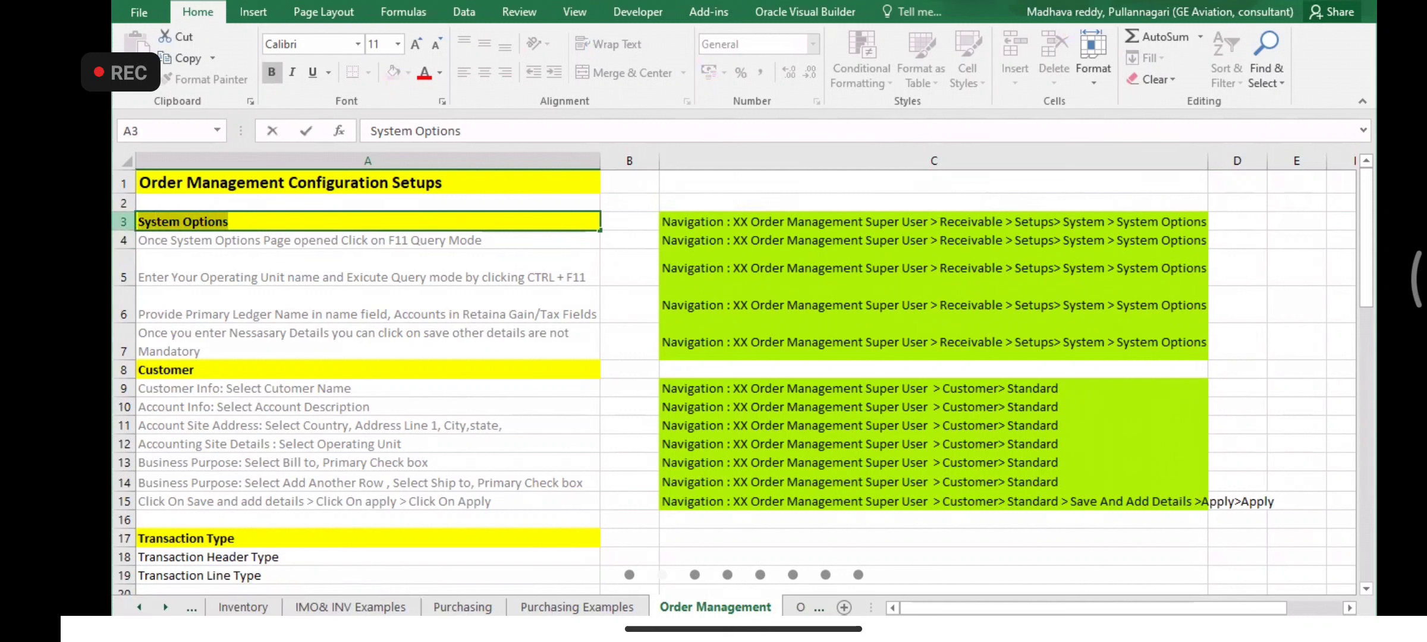
left_click(259, 221)
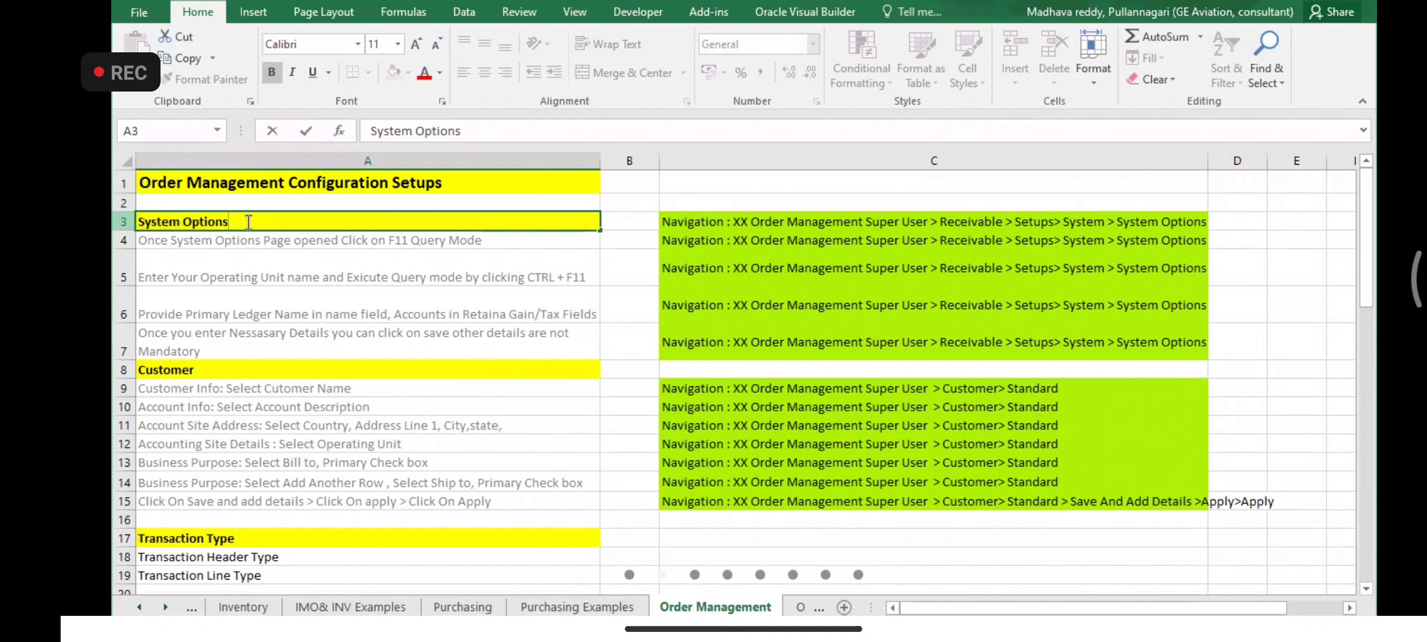
left_click_drag(249, 221, 135, 222)
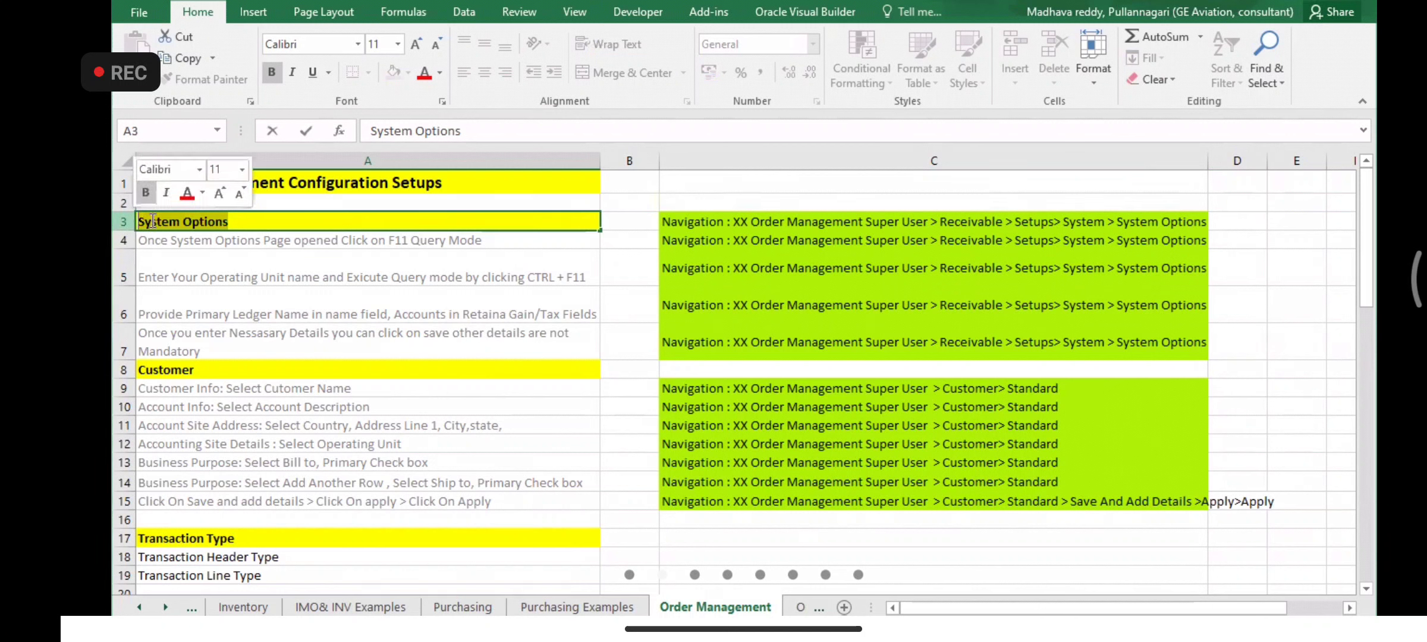
left_click(239, 221)
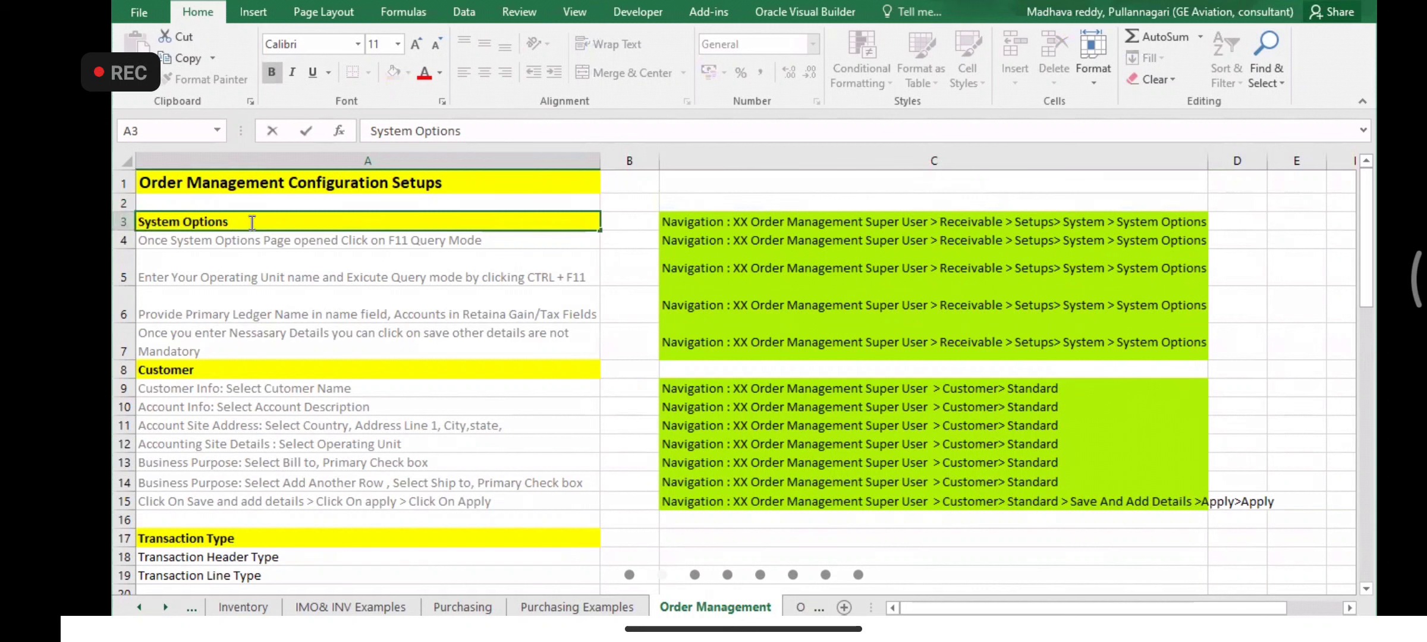
left_click_drag(236, 223, 136, 221)
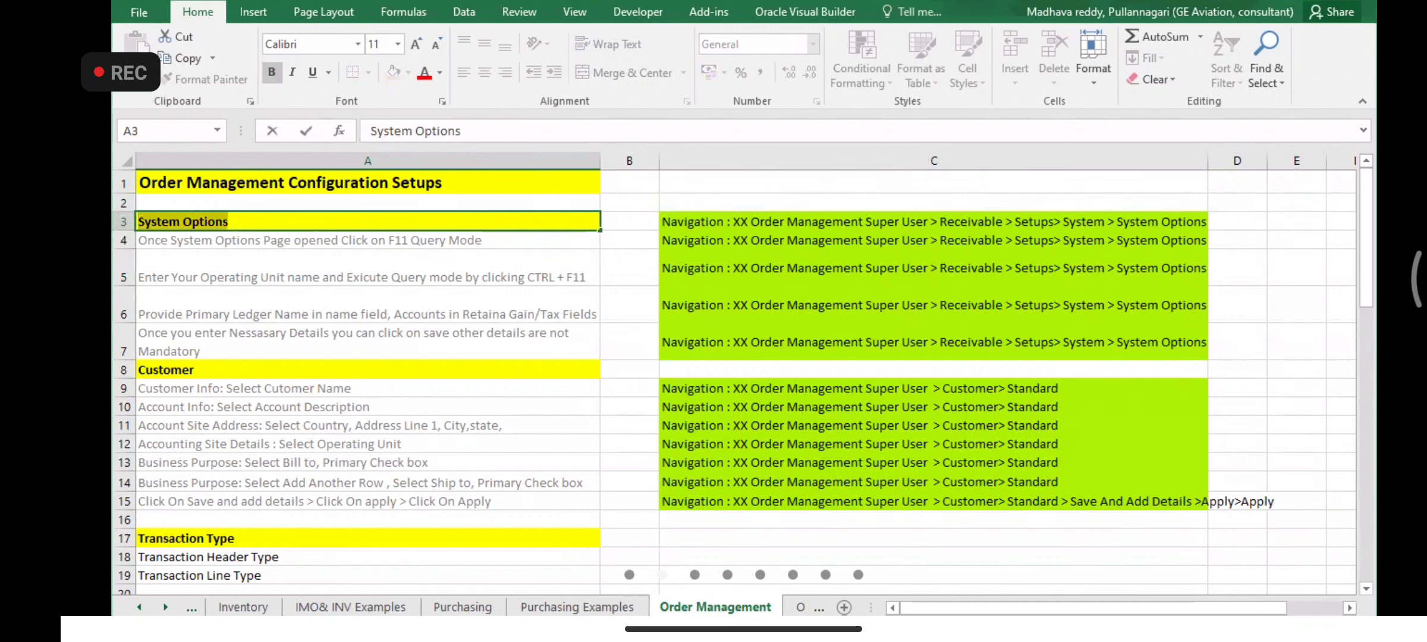
left_click(262, 219)
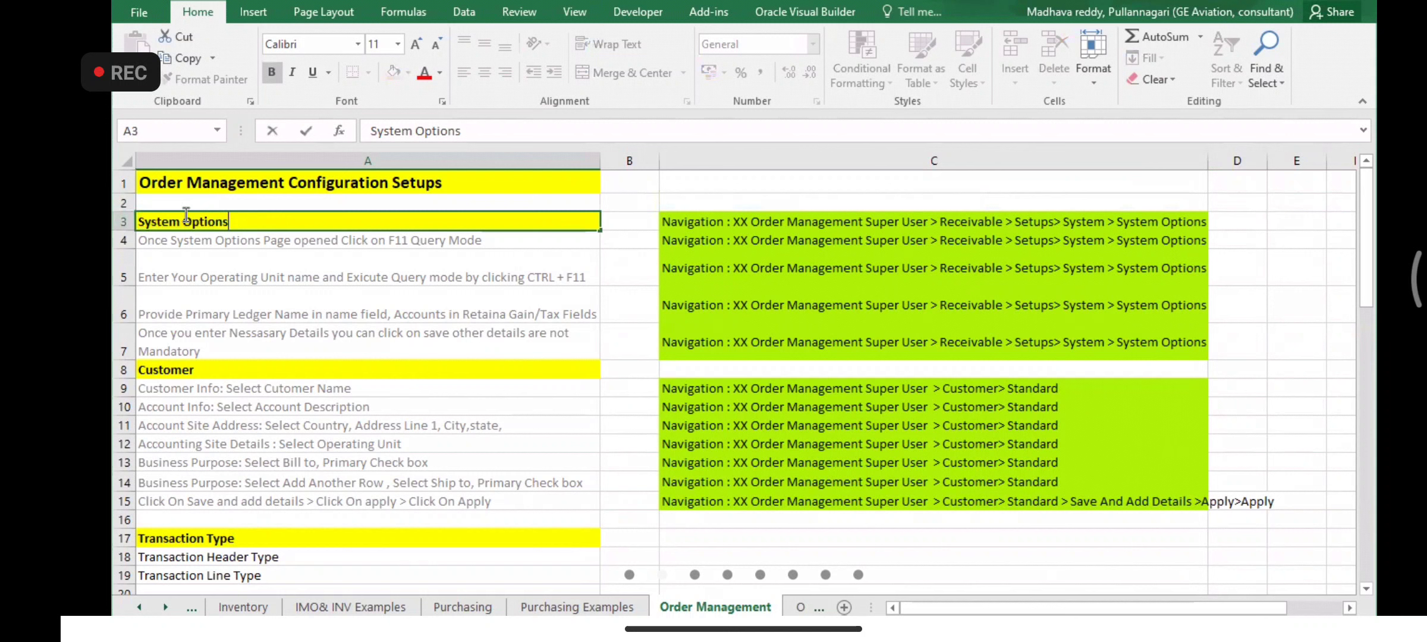
left_click_drag(235, 221, 139, 220)
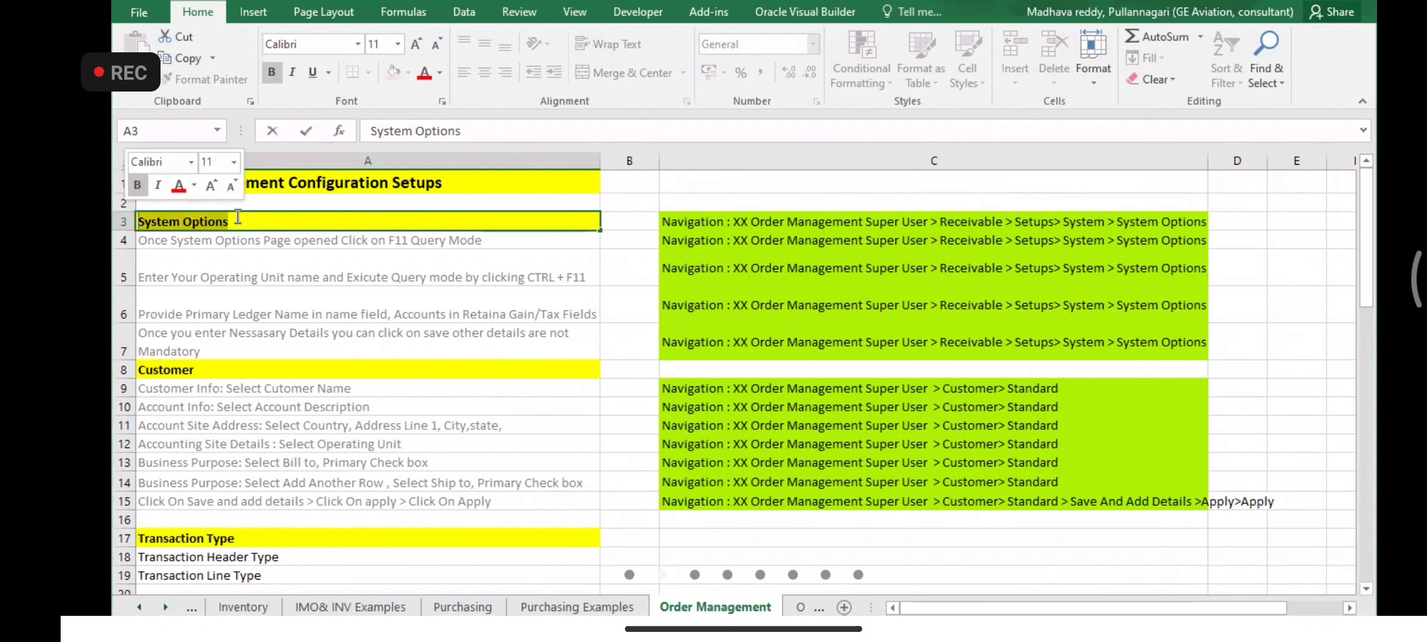
left_click(231, 224)
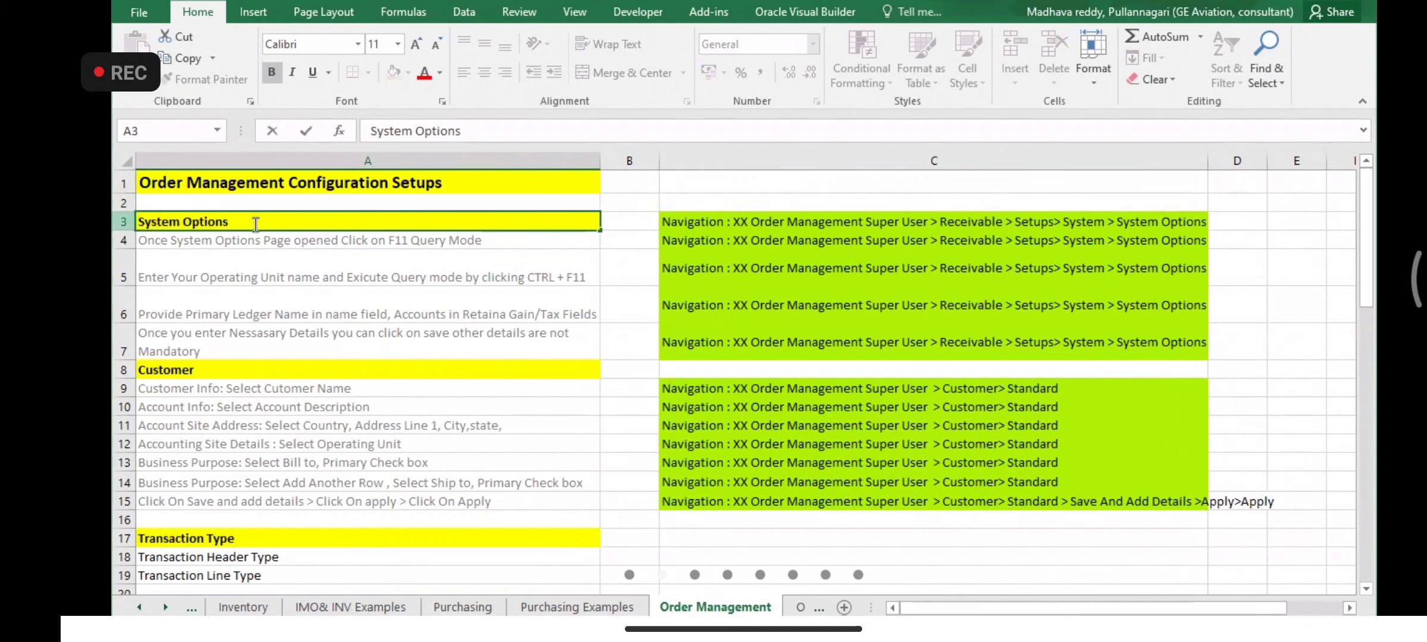
left_click_drag(252, 222, 140, 221)
left_click(239, 220)
left_click_drag(230, 221, 138, 222)
left_click(912, 624)
left_click(989, 226)
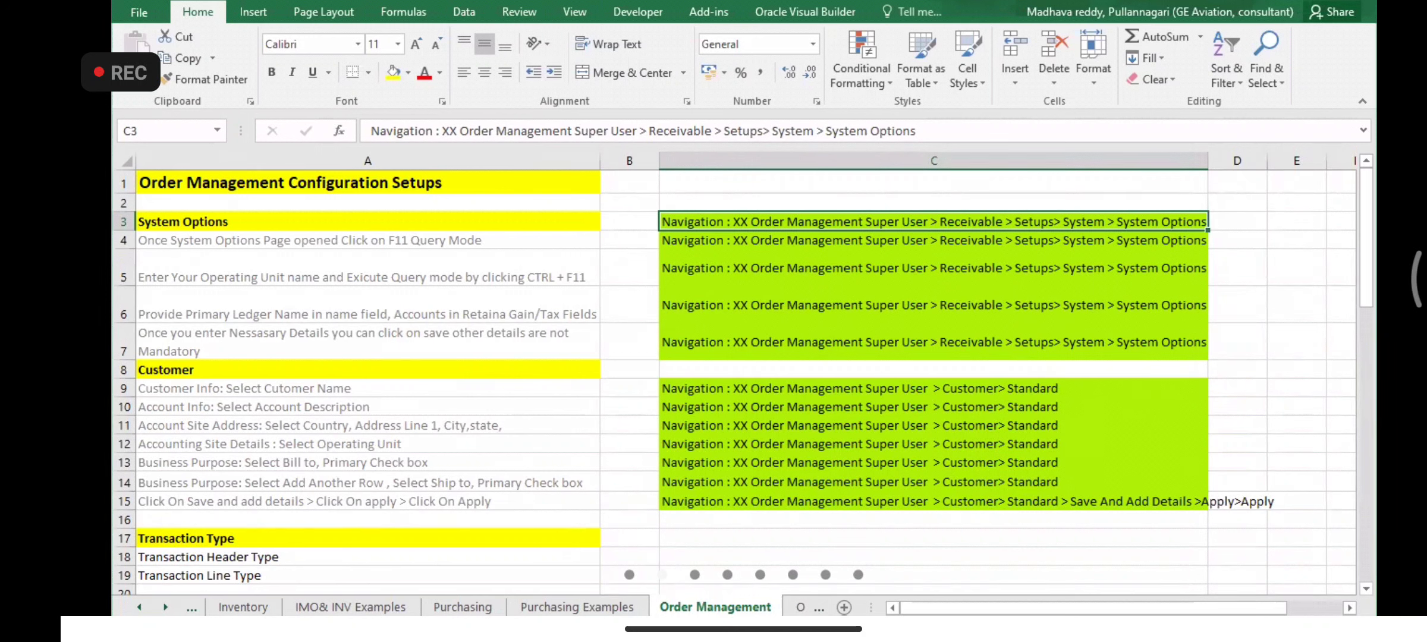
- Switch responsibility to VA_TATA Order Management Super user from the responsibilities list
key("alt+Tab")
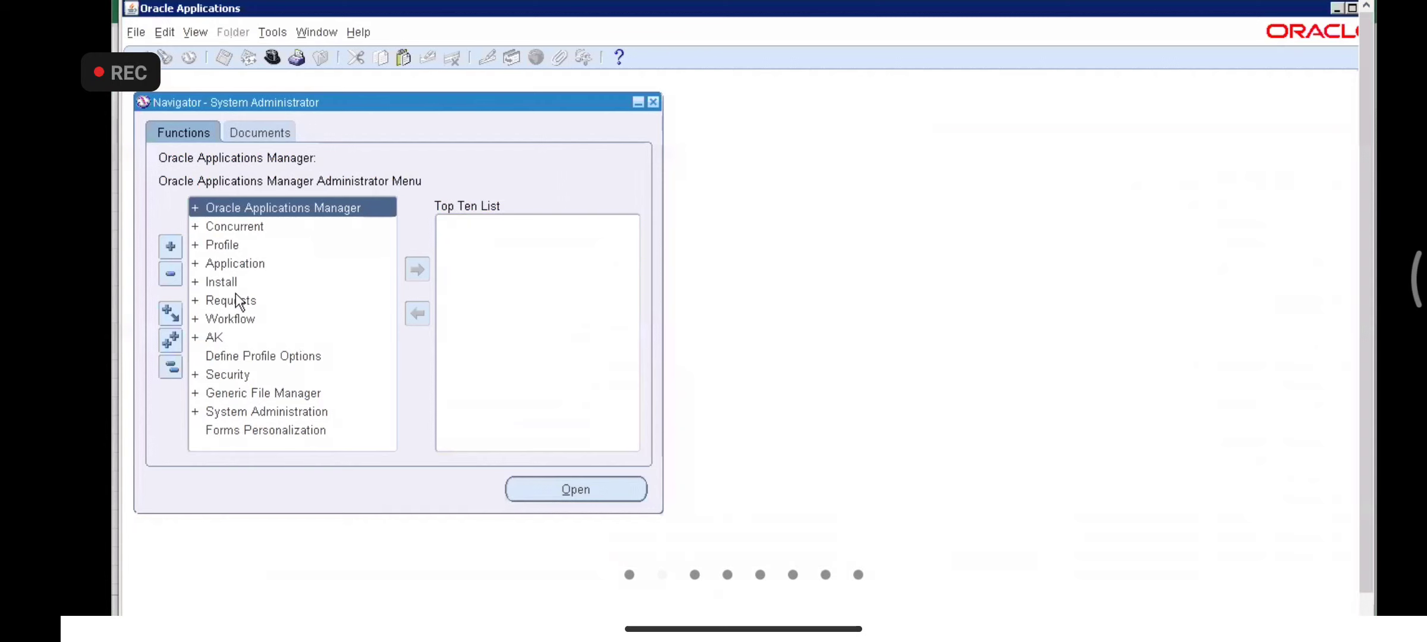
key("alt+f")
key("w")
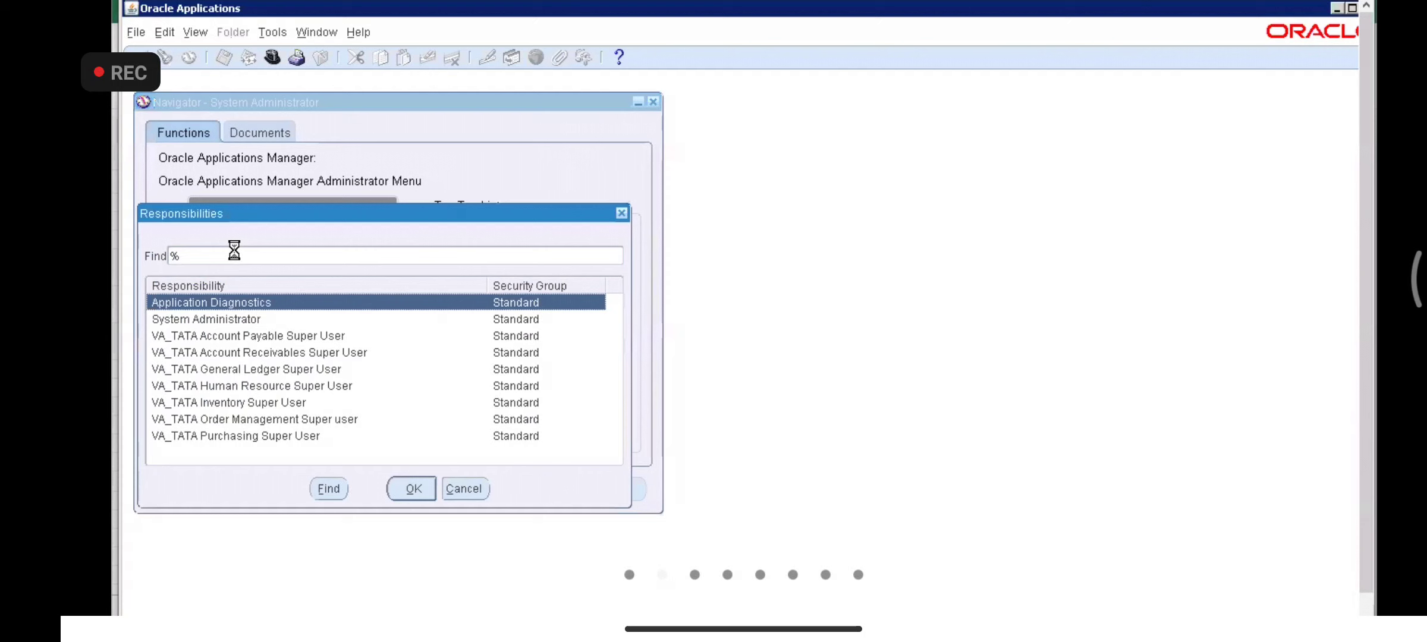
key("Down")
key("Down")
key("Down")
key("Down")
key("Down")
key("Down")
key("Down")
key("Down")
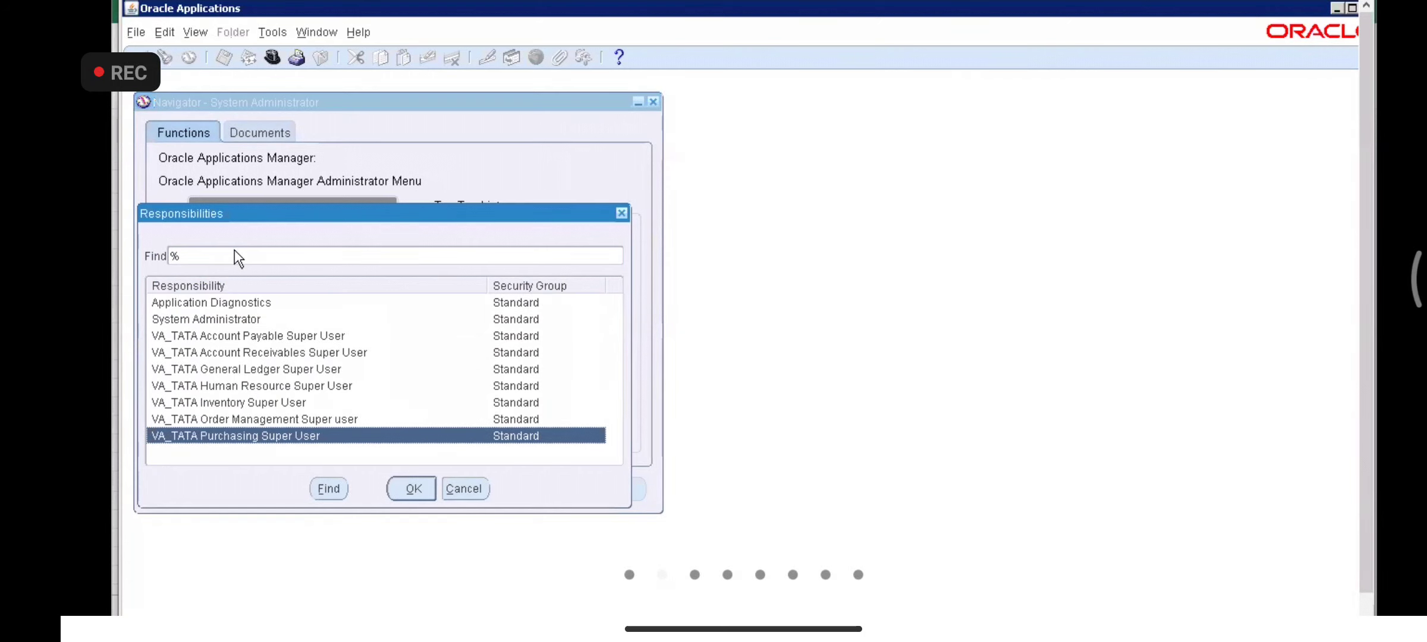
key("Up")
key("Up")
key("Up")
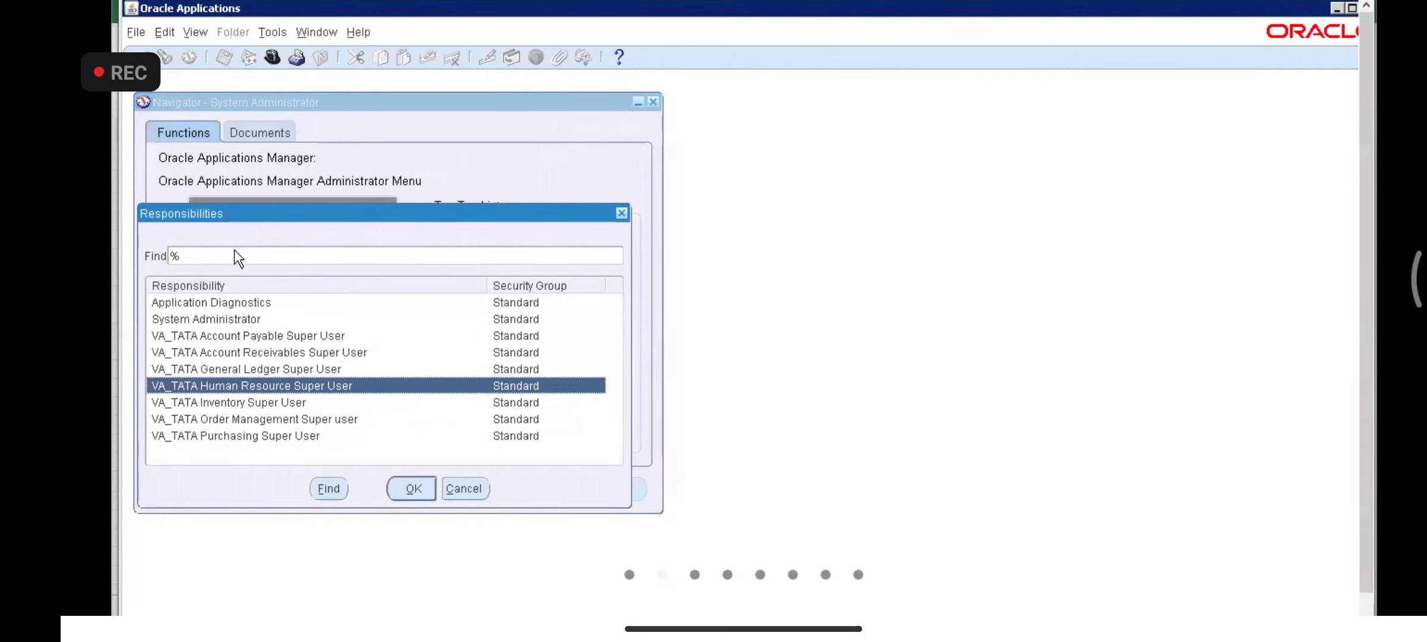
key("Up")
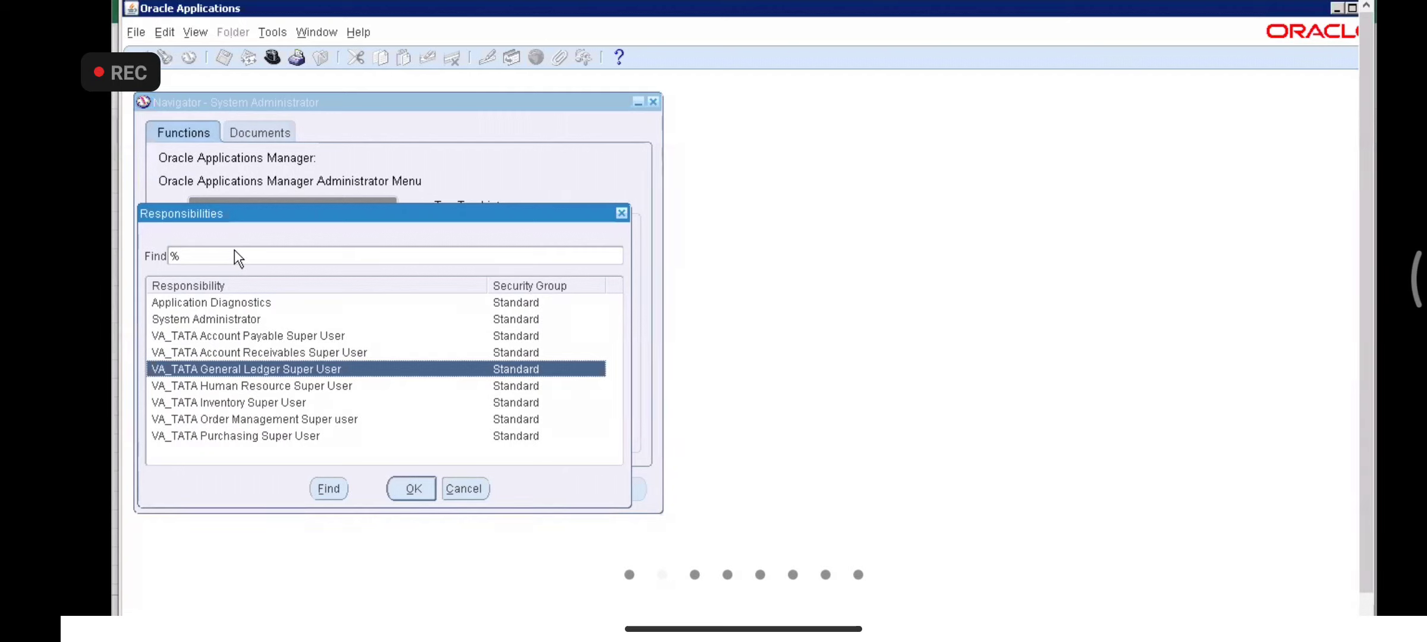
key("Down")
key("Down")
key("Down")
key("Down")
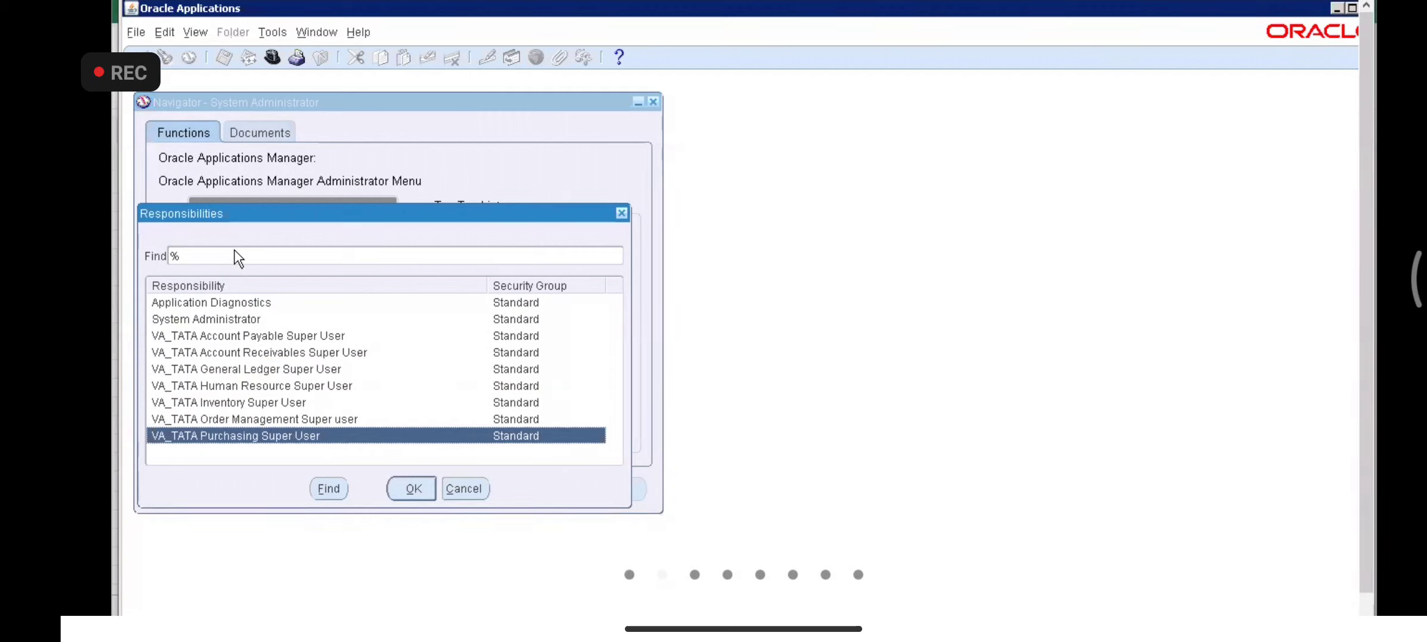
key("Up")
key("Up")
key("Up")
key("Up")
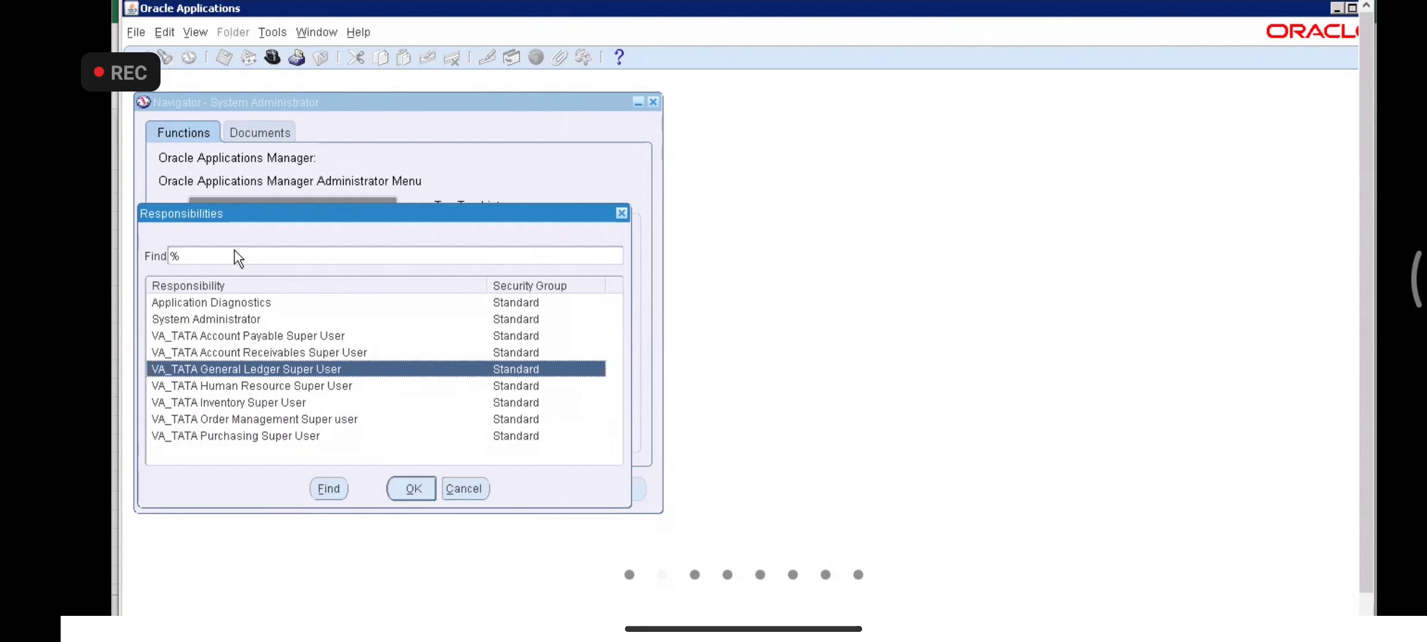
key("alt+Tab")
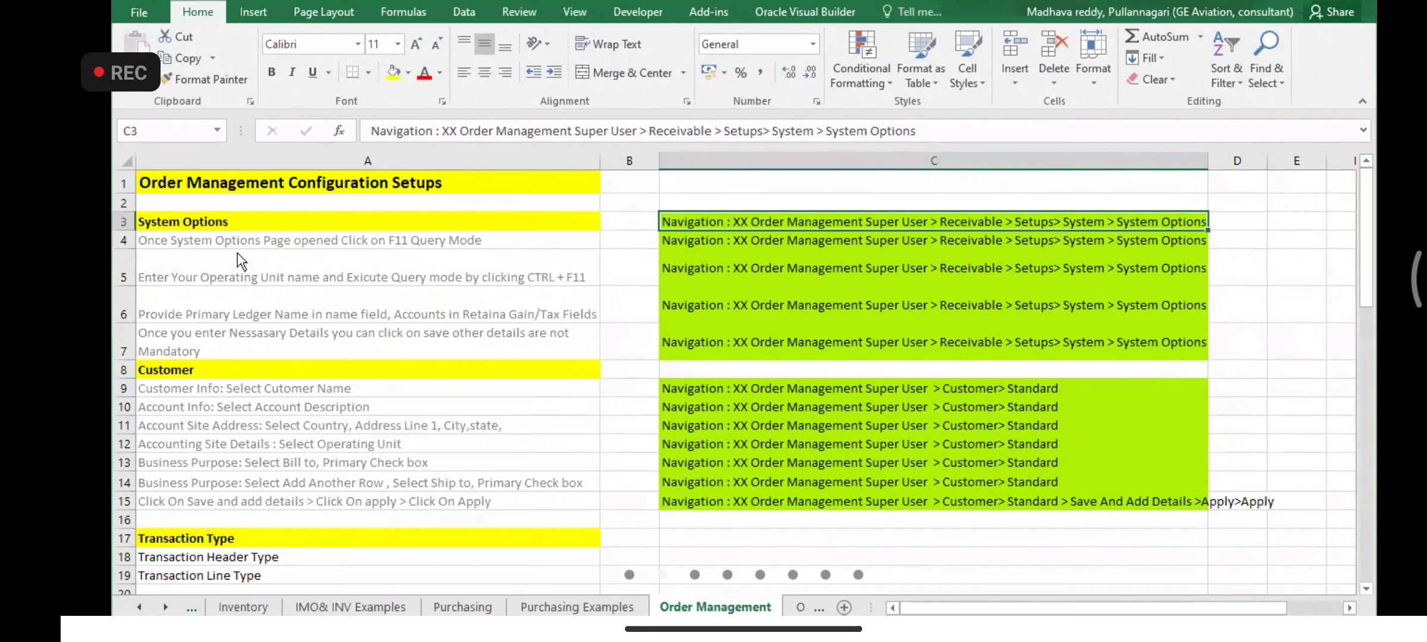
key("alt+Tab")
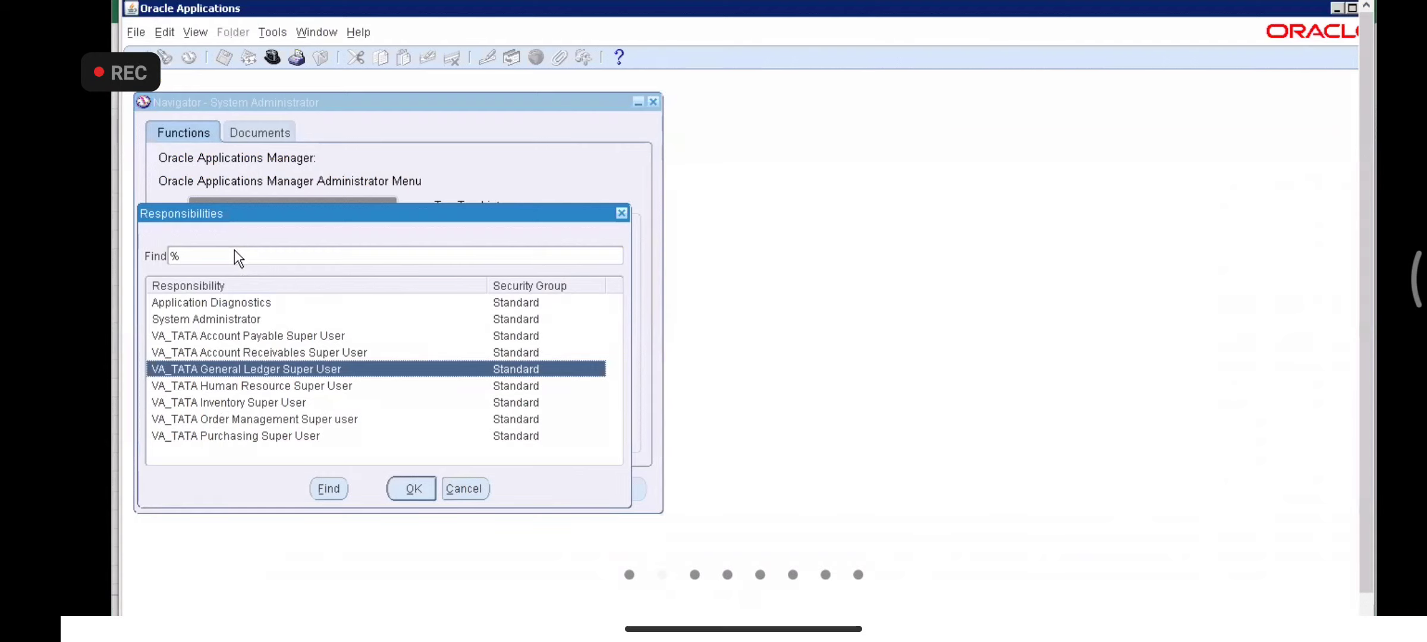
key("Down")
key("Down")
key("Down")
key("Return")
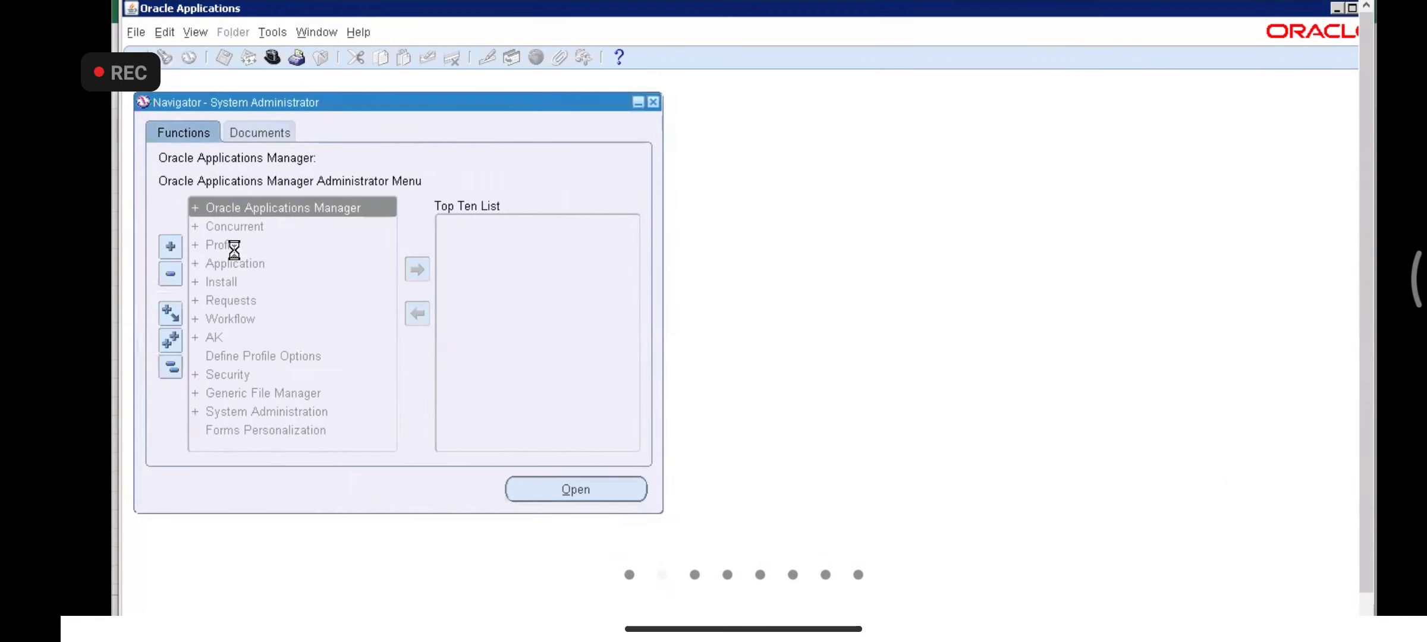
- Expand Receivables > Setup in the Order Management Navigator
key("Down")
key("Down")
key("Down")
key("Down")
key("Down")
key("Down")
key("Down")
key("Down")
key("Down")
key("Down")
key("Down")
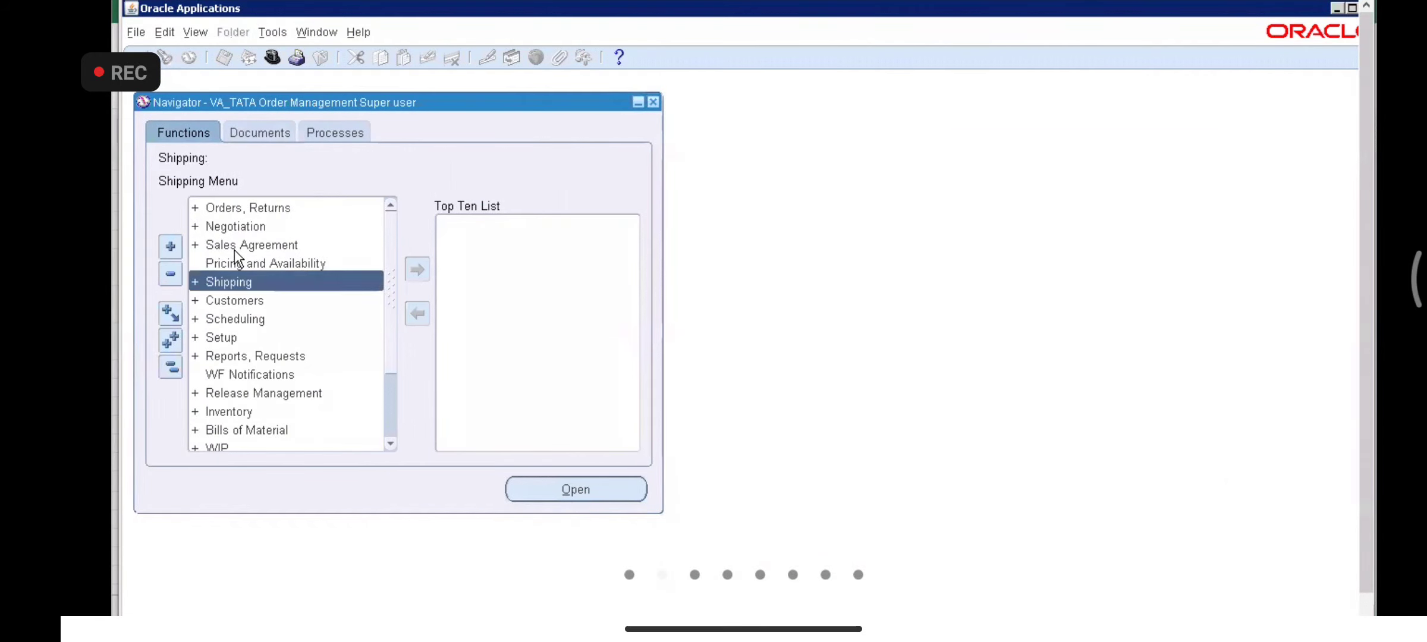
key("Down")
key("Down")
key("Down")
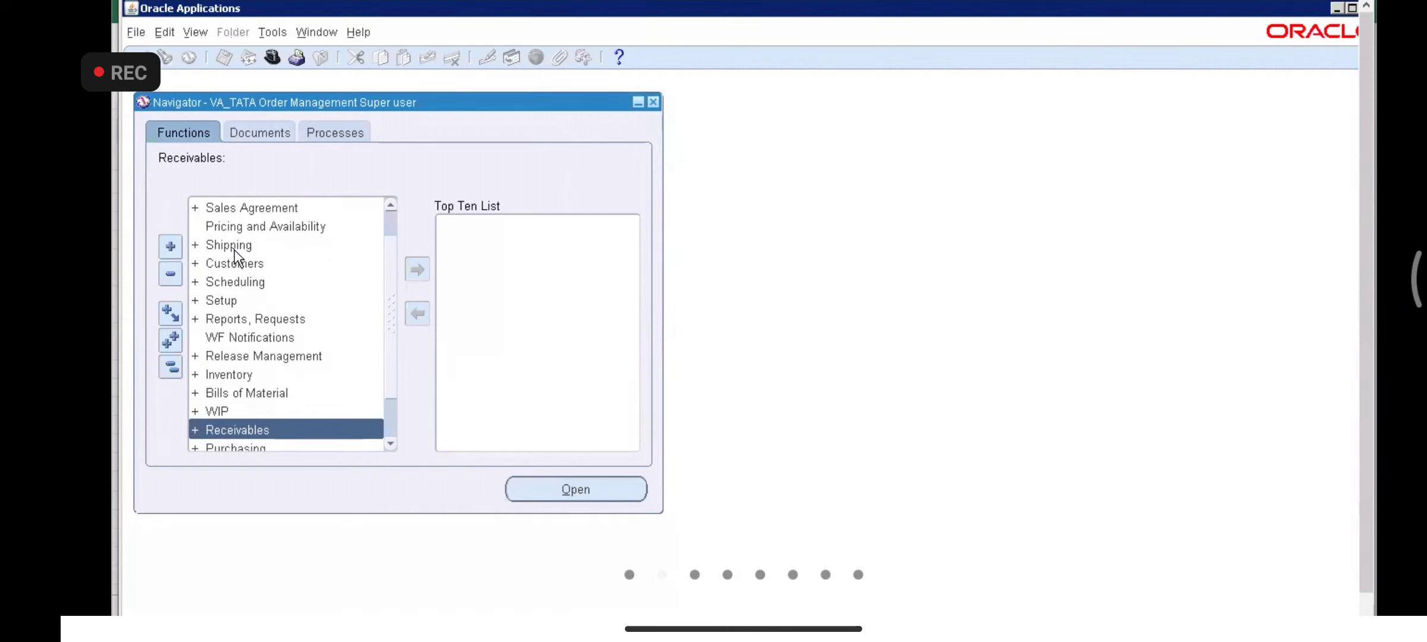
key("Return")
key("Down")
key("Down")
key("Down")
key("Down")
key("Down")
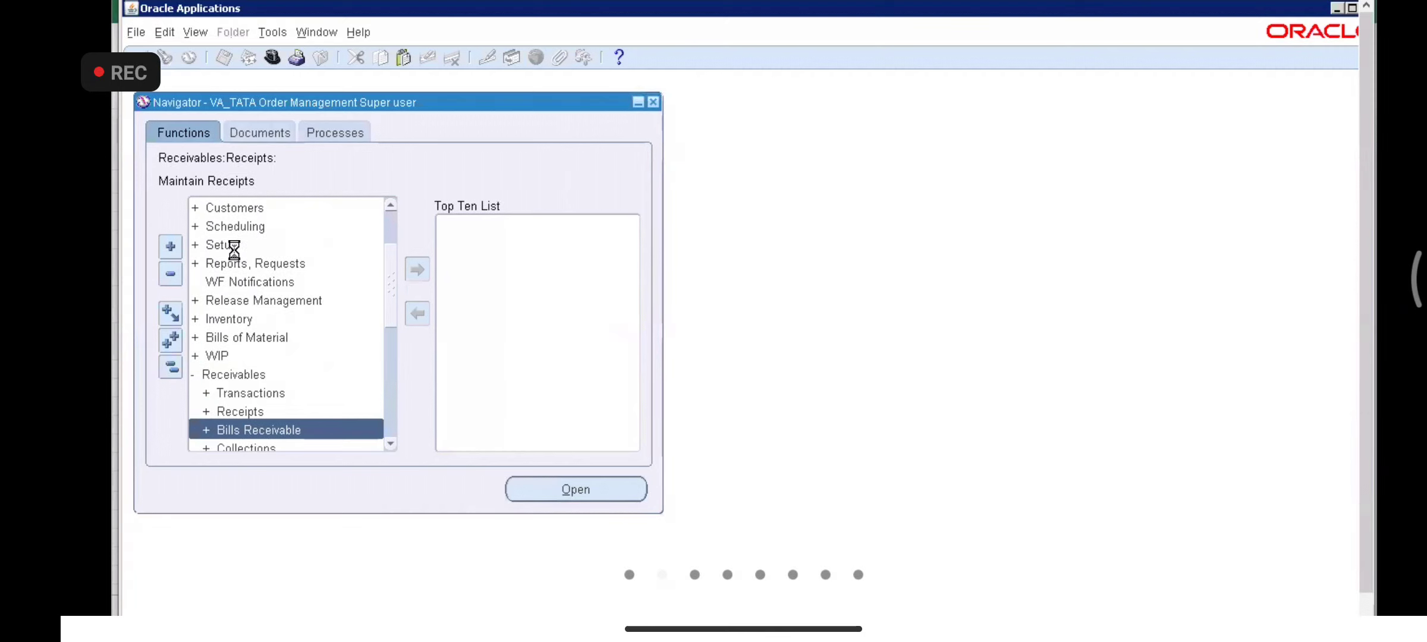
key("Down")
- Open System Options under Setup > System, then go back to the Excel notes
key("Down")
key("Up")
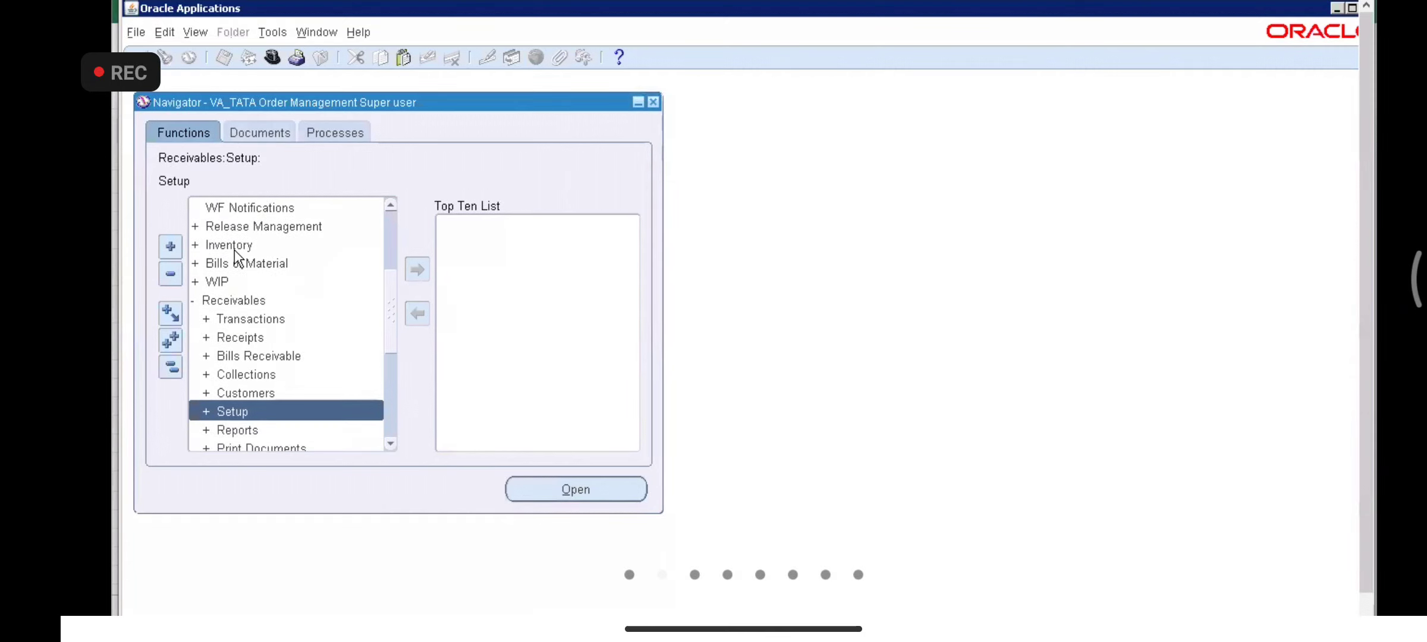
key("Return")
key("Down")
key("Down")
key("Down")
key("Down")
key("Down")
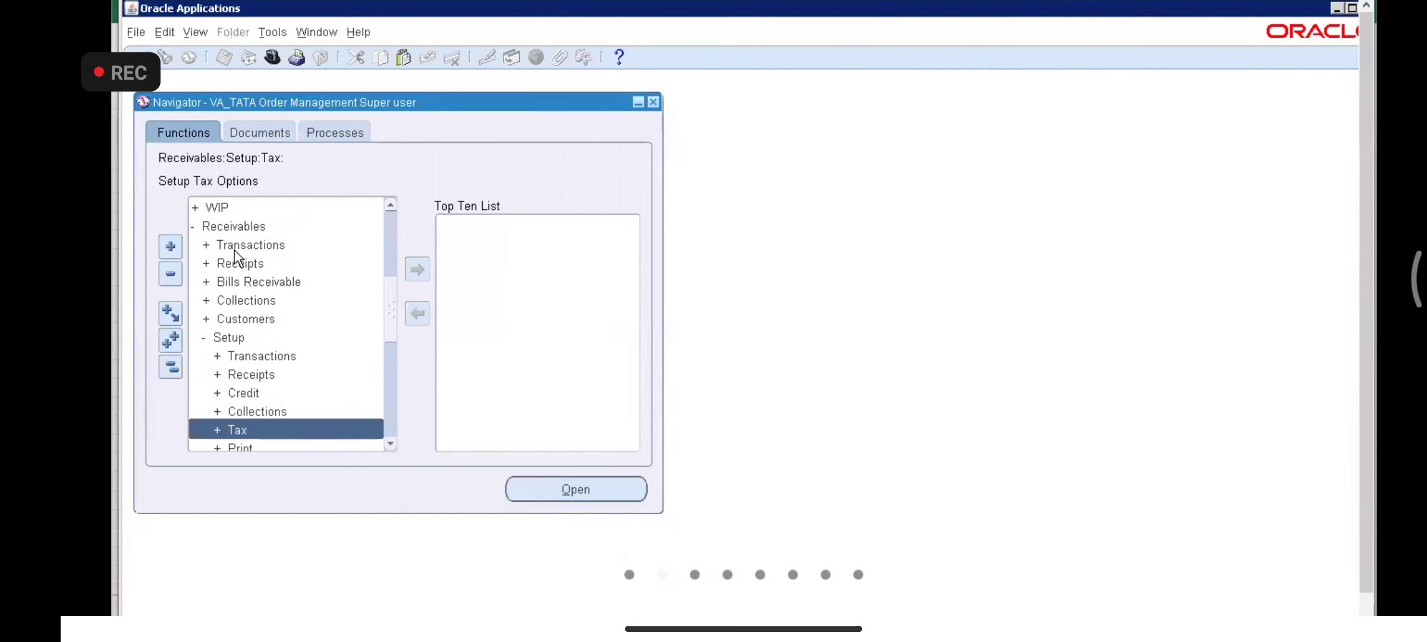
key("Down")
key("Down")
key("Down")
key("Up")
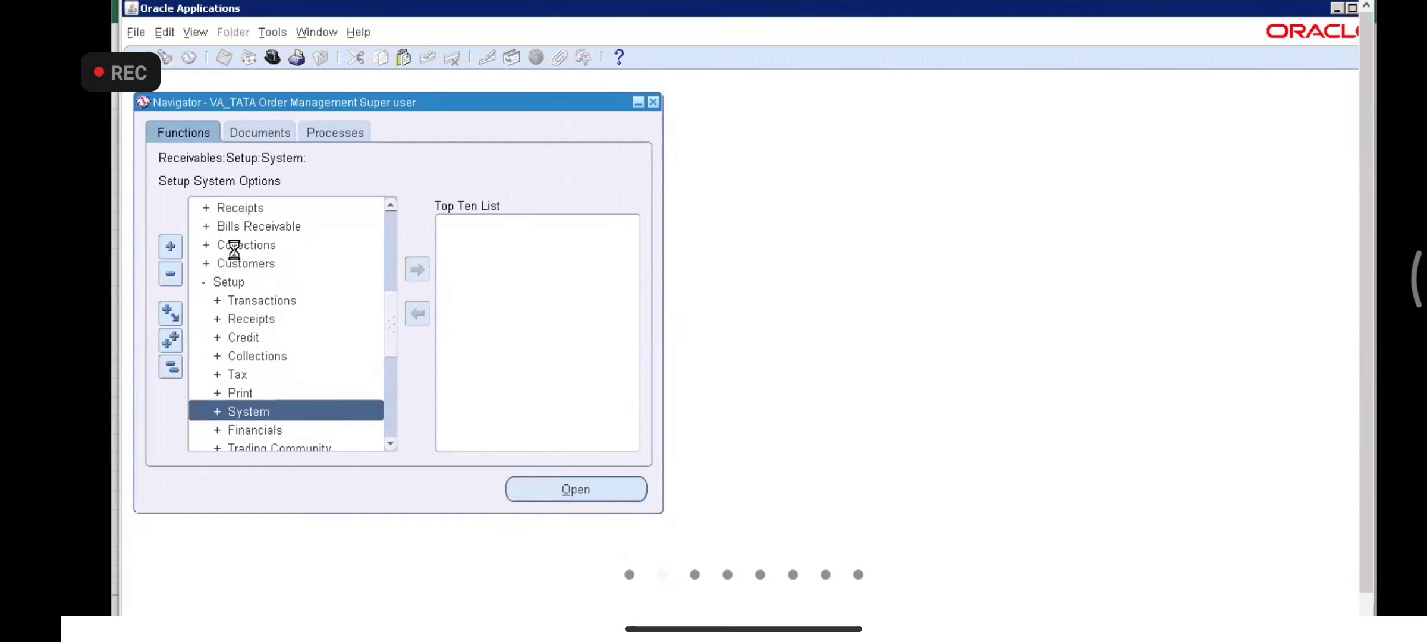
key("Return")
key("Down")
key("Down")
key("Down")
key("Down")
key("Down")
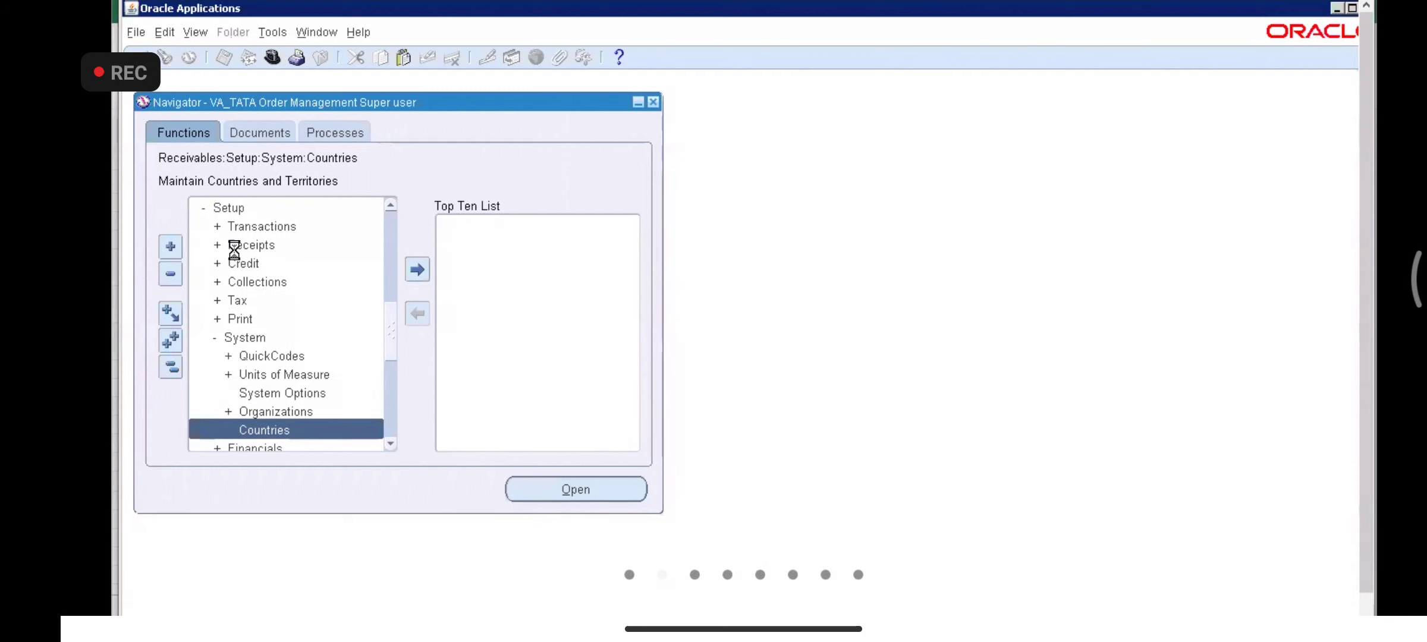
key("Up")
key("Up")
key("Return")
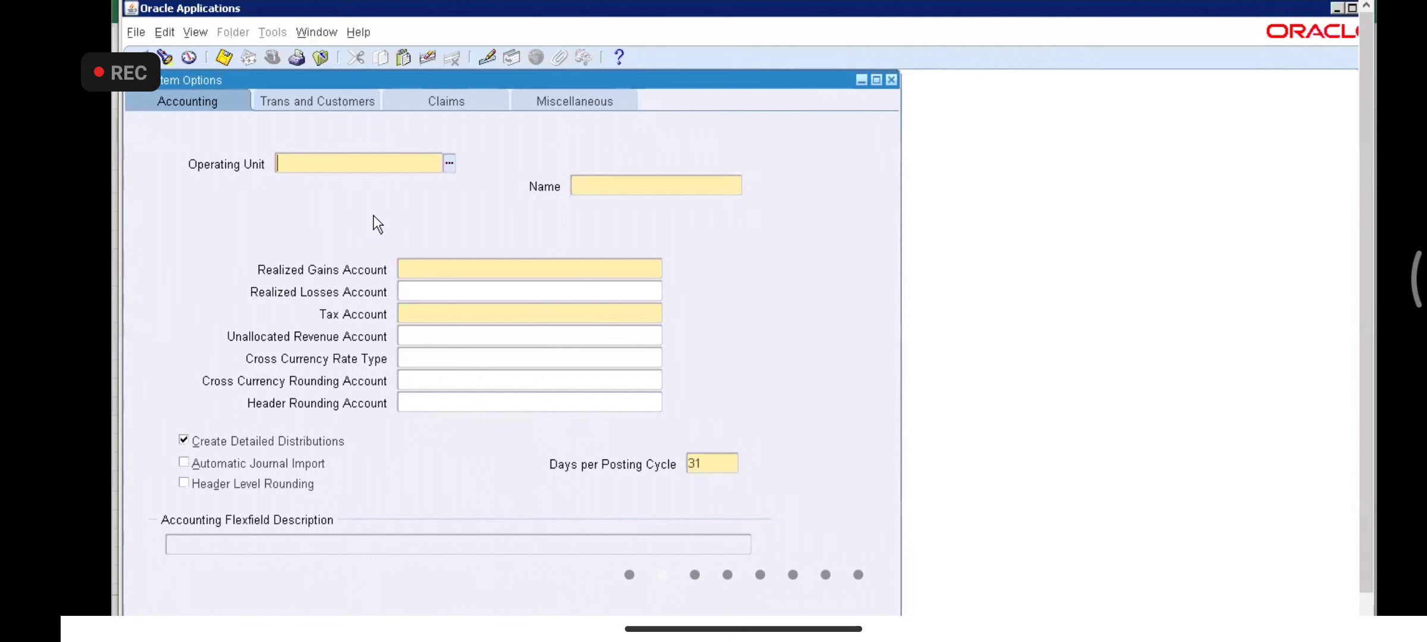
key("alt+Tab")
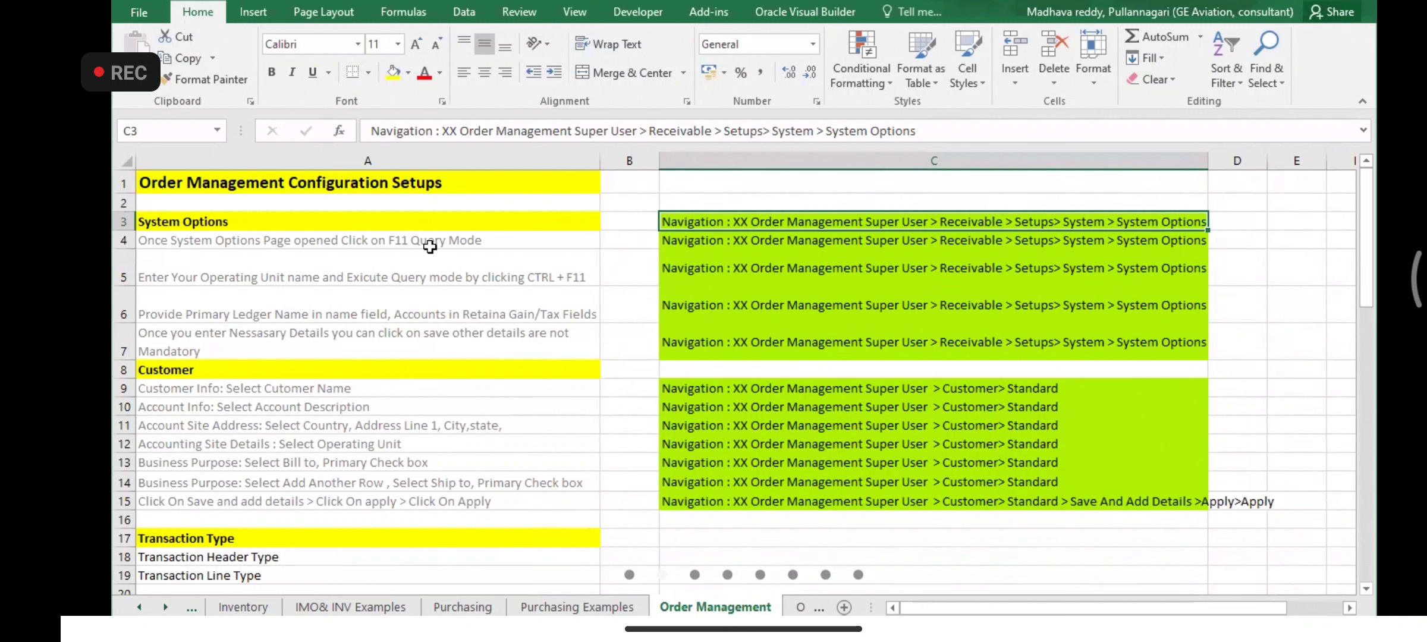
- Change the A4 note to read 'F11 for Query Mode', then return to System Options
double_click(411, 236)
type("F")
type("or")
key("BackSpace")
key("BackSpace")
key("BackSpace")
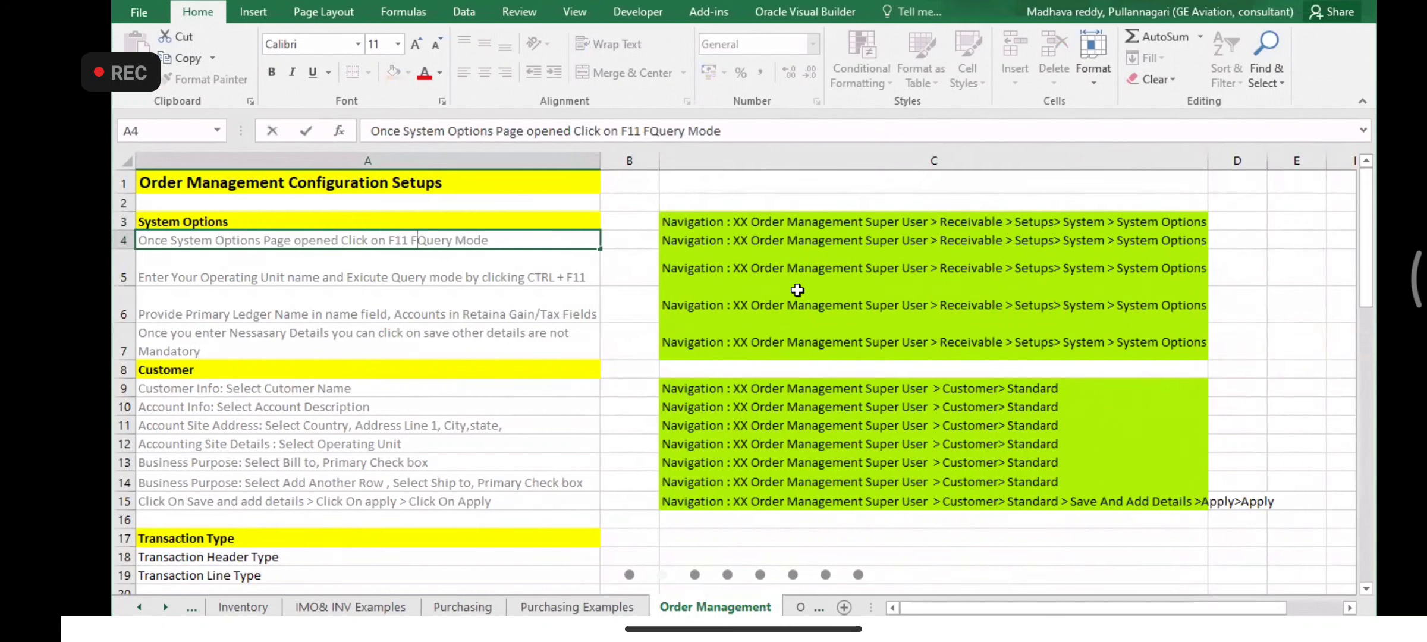
key("BackSpace")
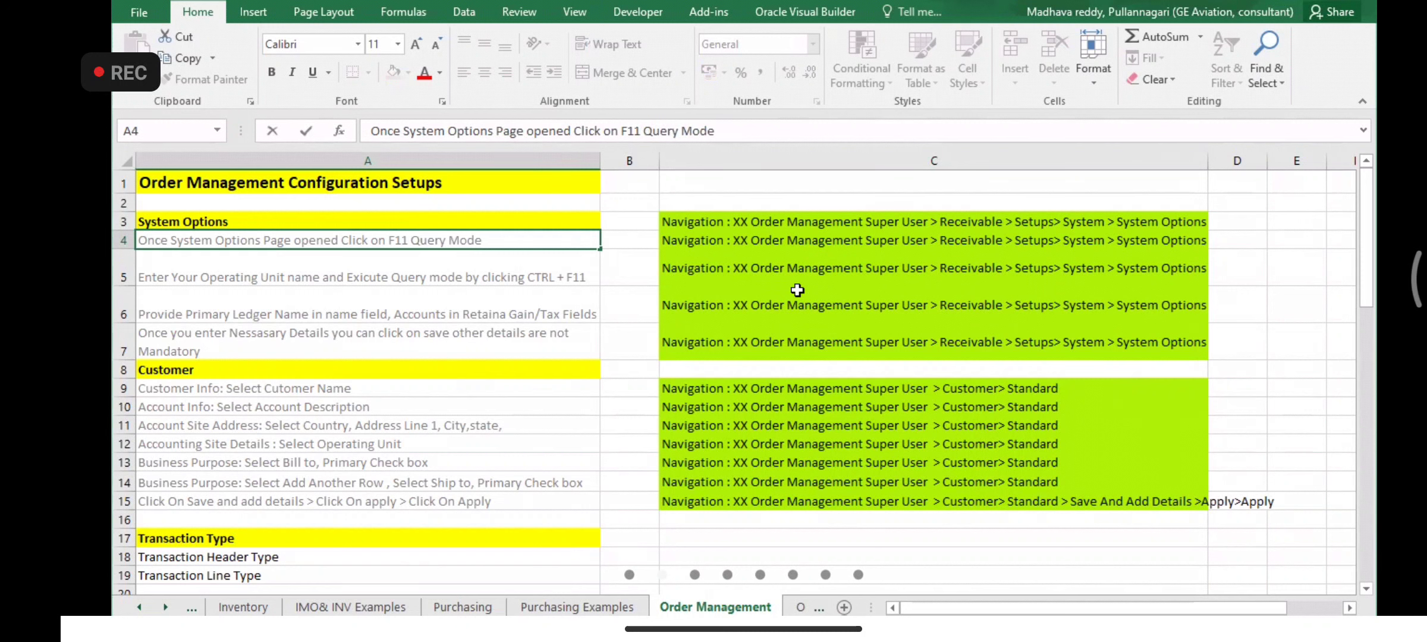
type("for")
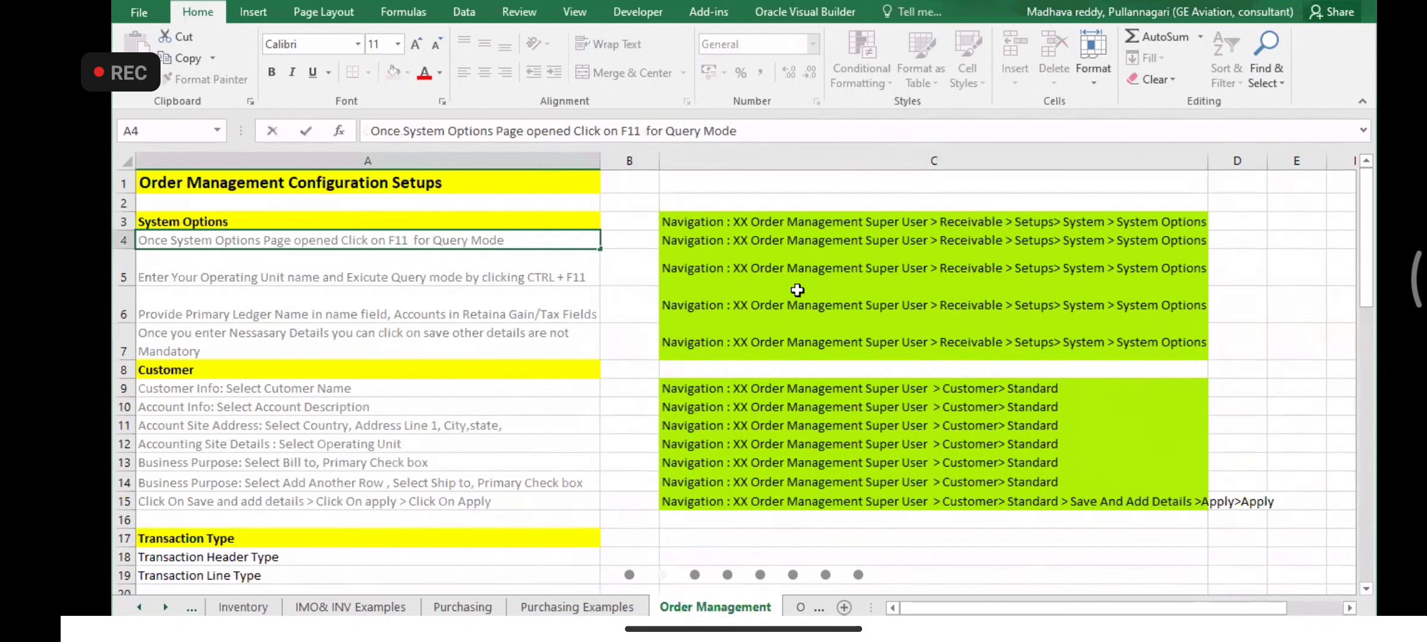
key("alt+Tab")
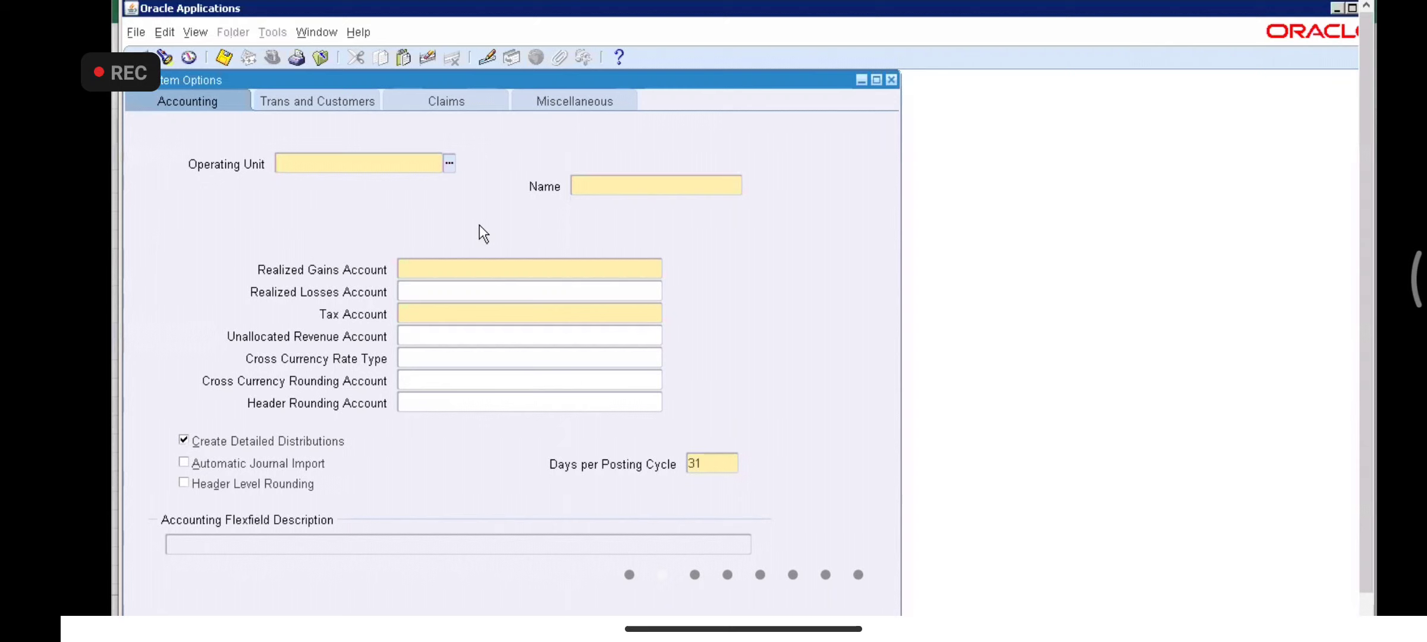
- Query System Options for operating units VA_TATA%, browse the records, then start a new query with 'V'
key("F11")
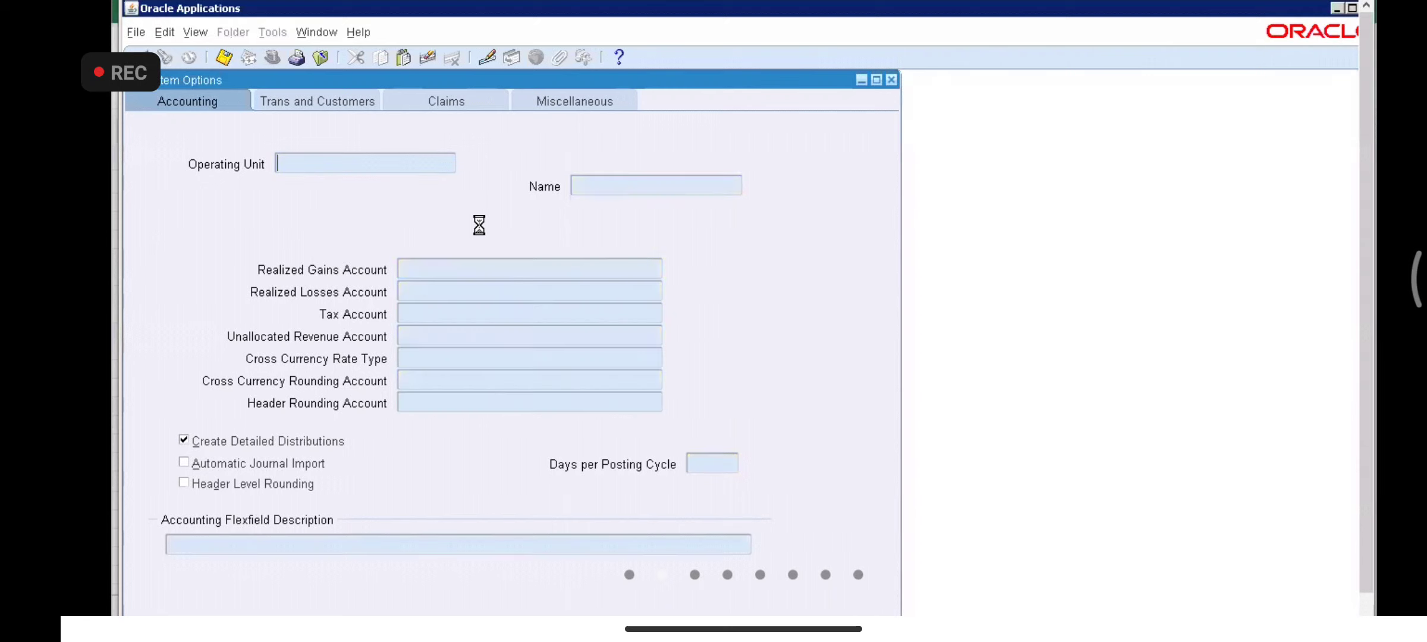
type("VA_TATA%")
key("ctrl+F11")
left_click(378, 163)
key("Down")
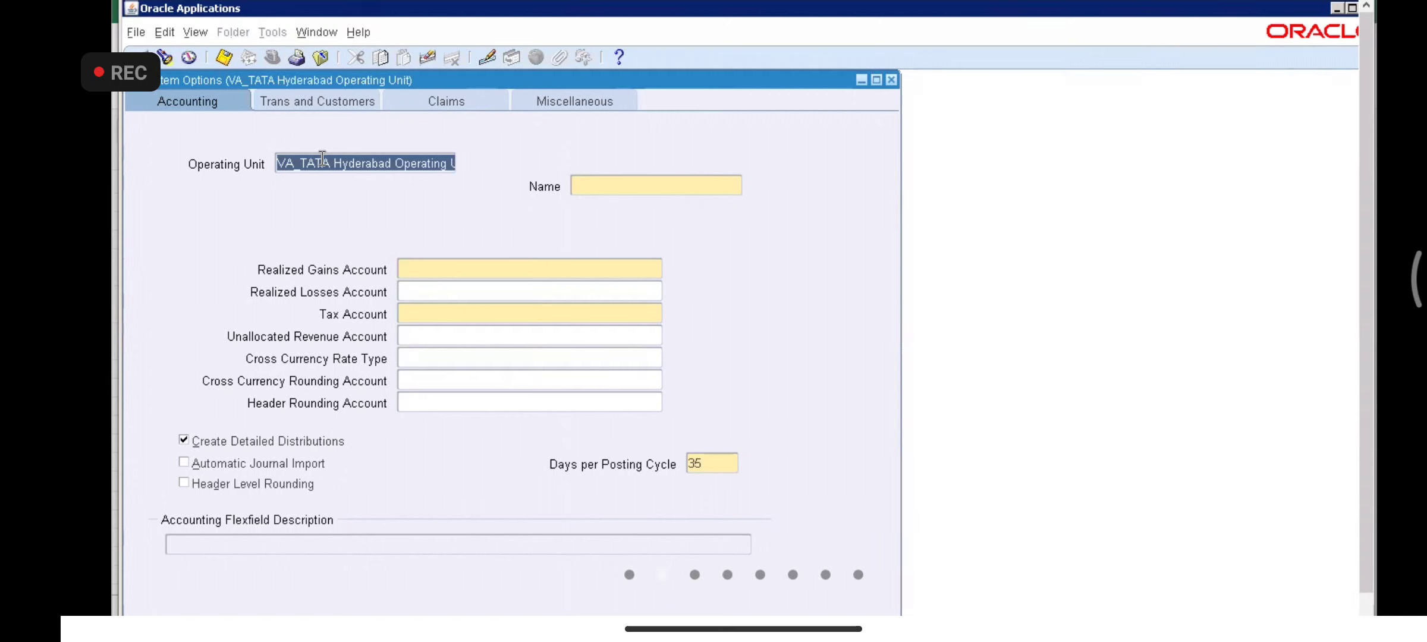
key("F11")
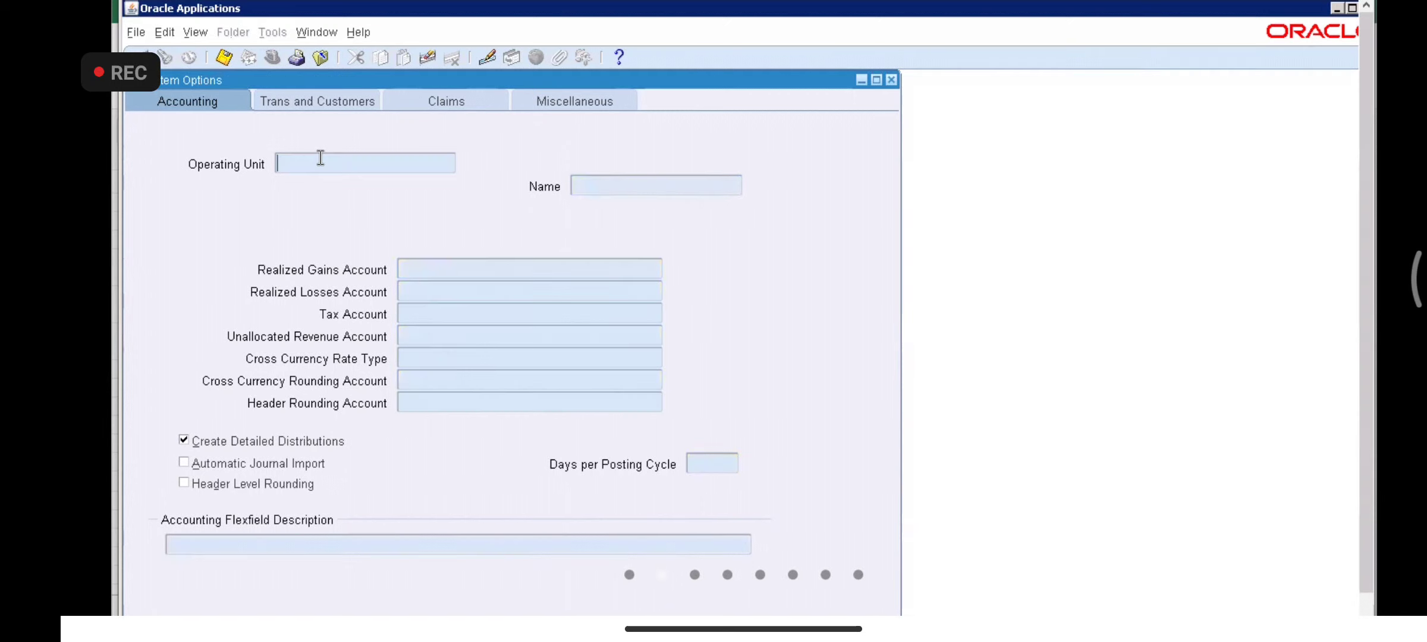
type("V")
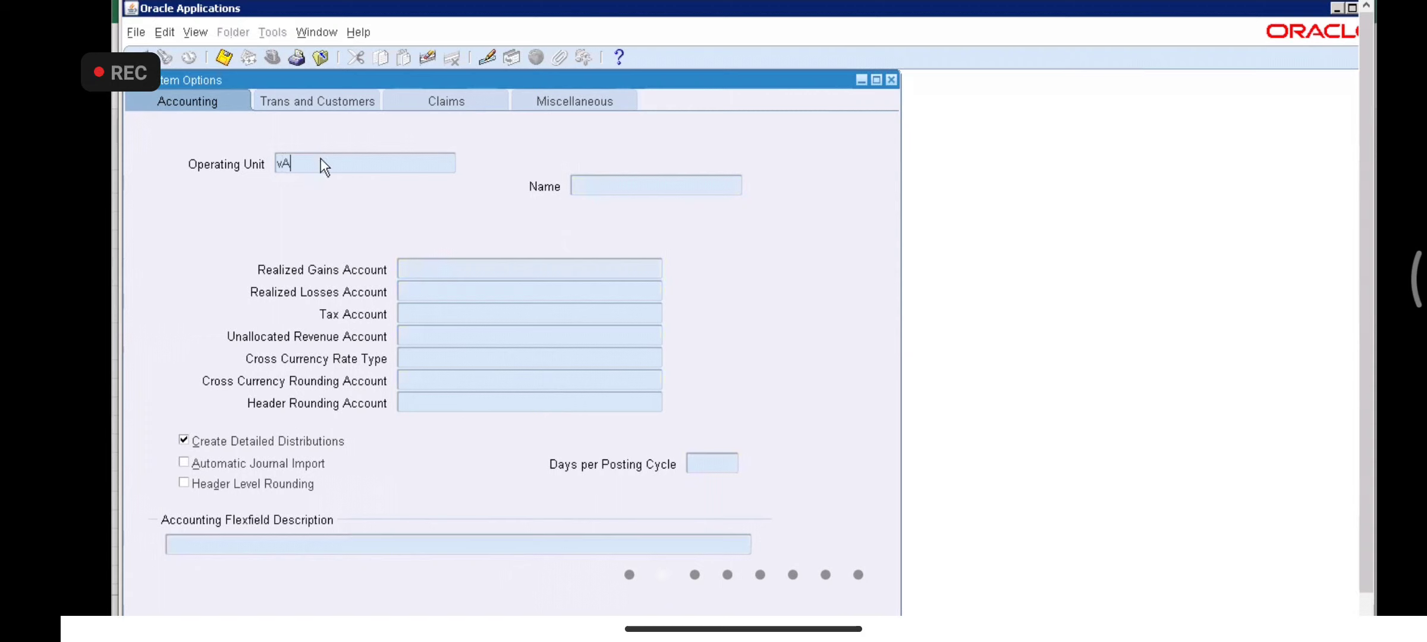
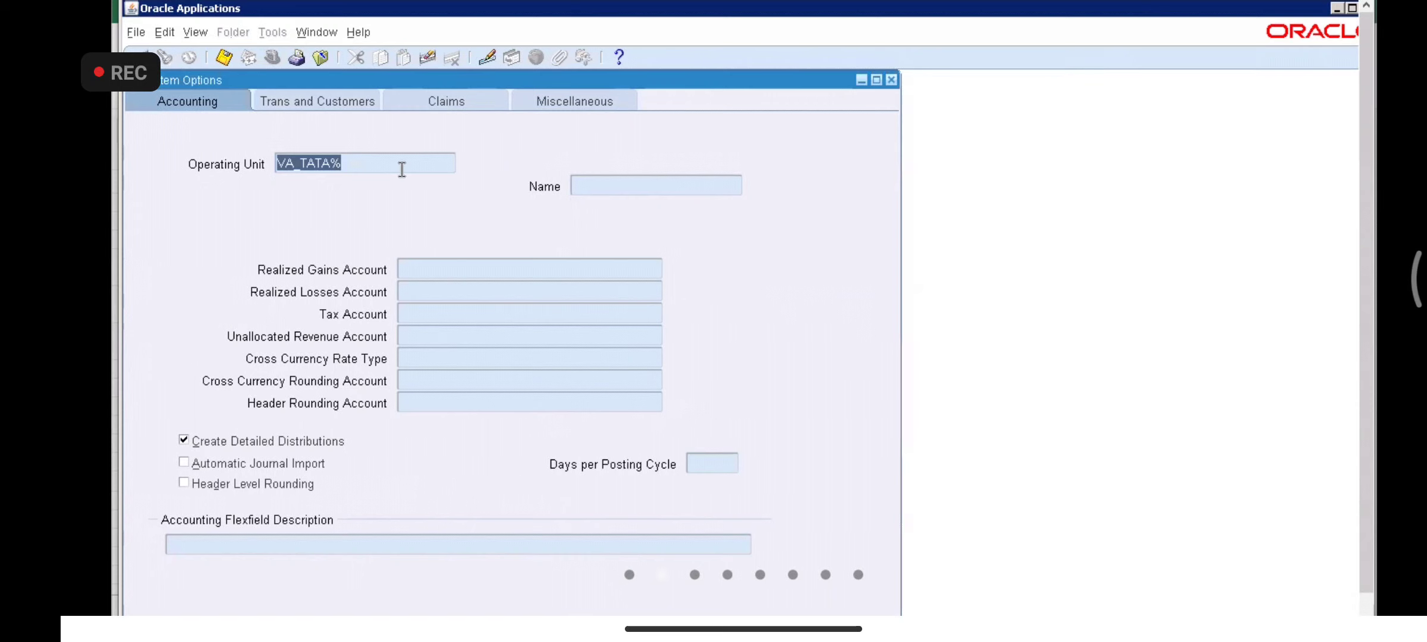
- Query System Options for VA_TATA%, dismissing each flexfield error and clearing the Operating Unit field
key("ctrl+F11")
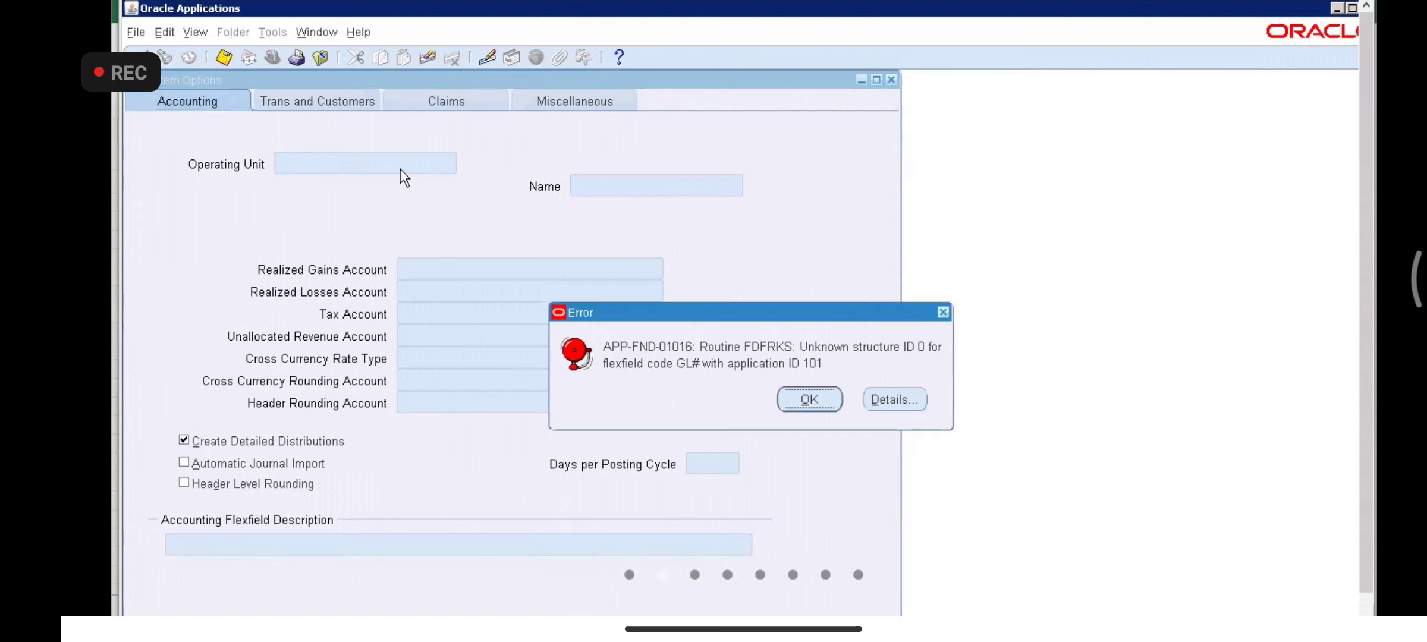
left_click(807, 393)
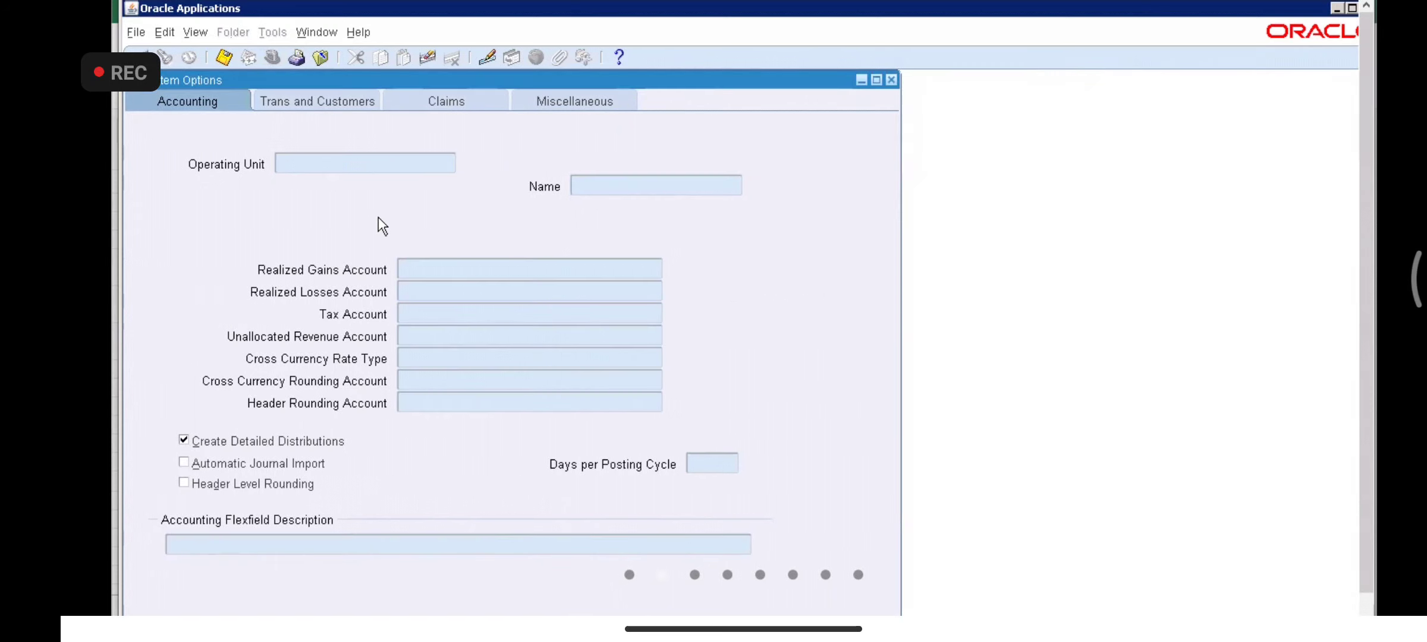
type("VA_TATA%")
key("ctrl+F11")
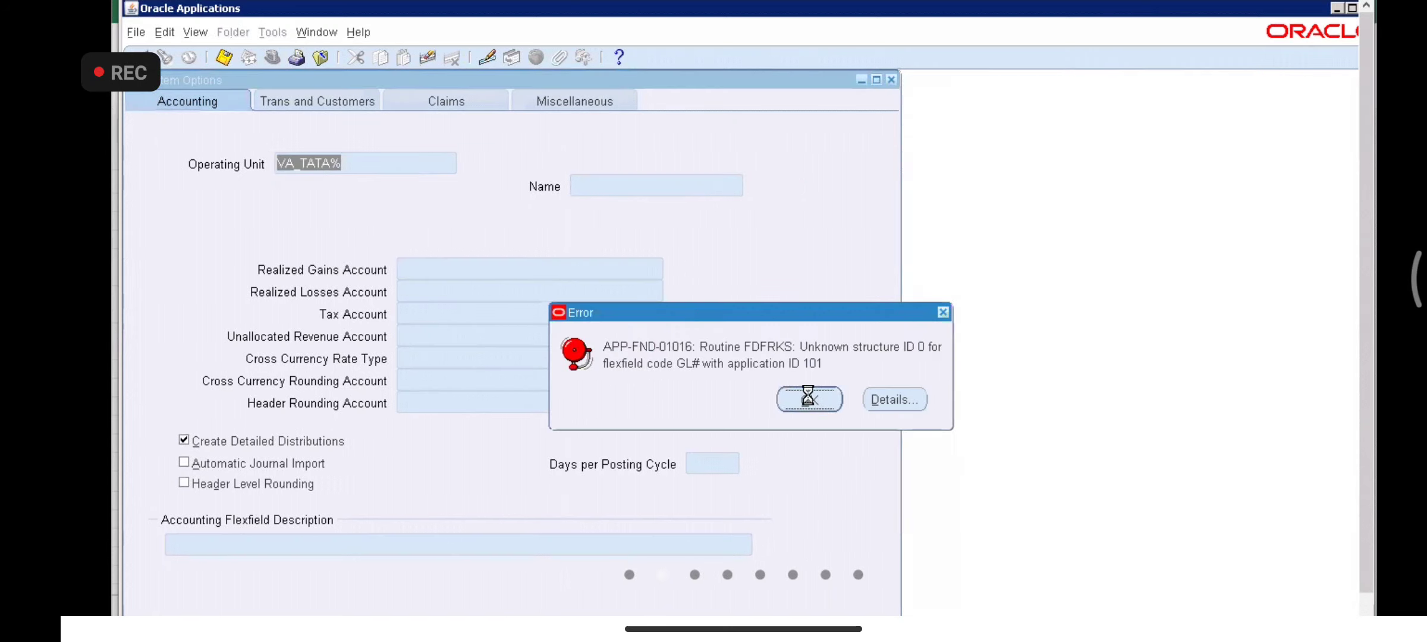
left_click(808, 394)
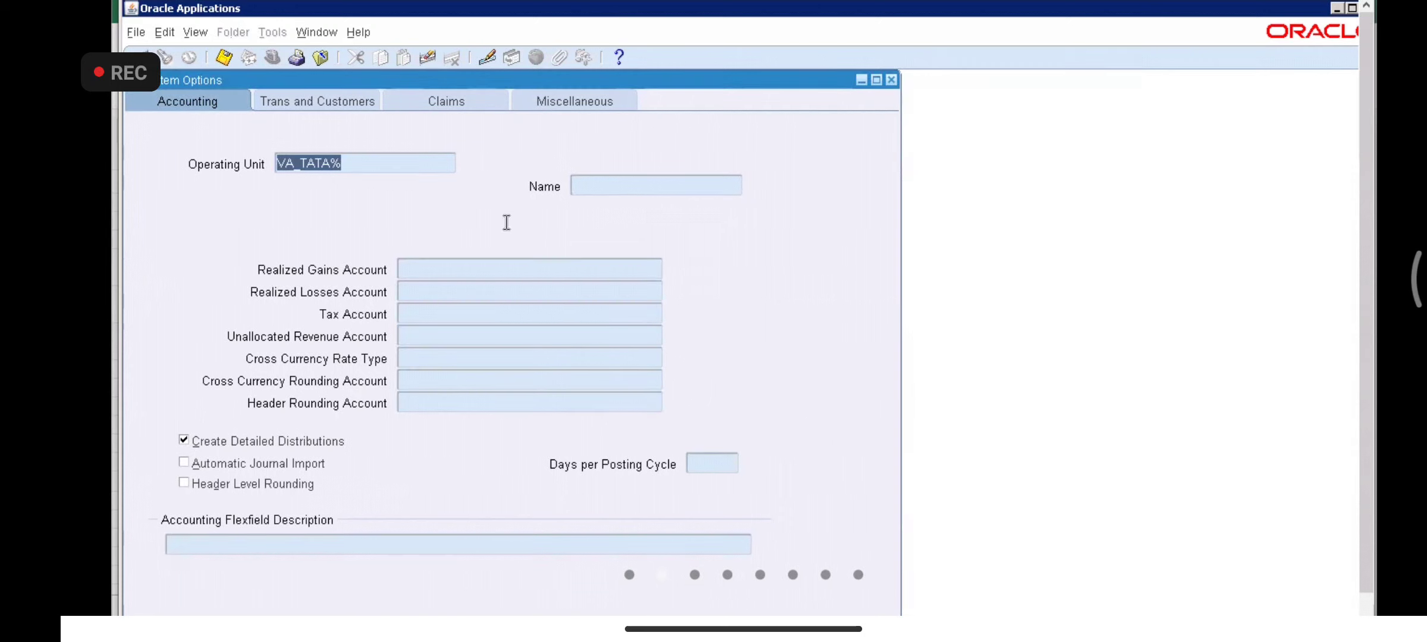
key("BackSpace")
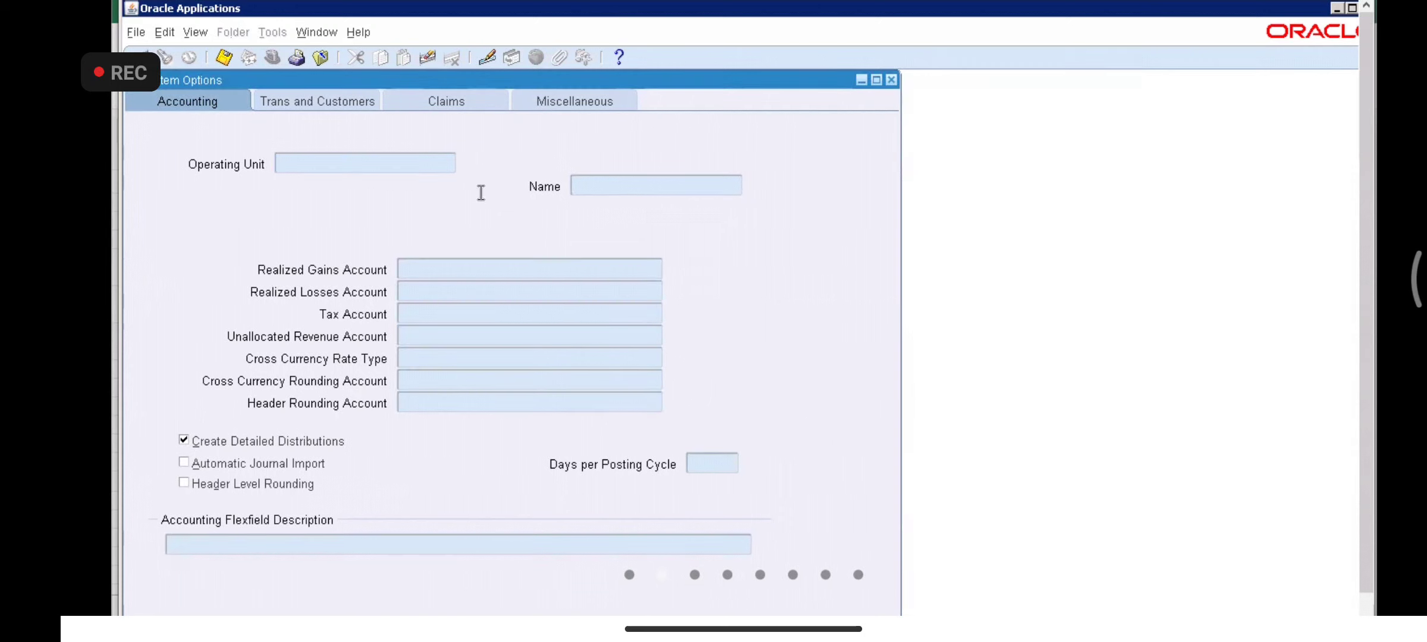
key("ctrl+F11")
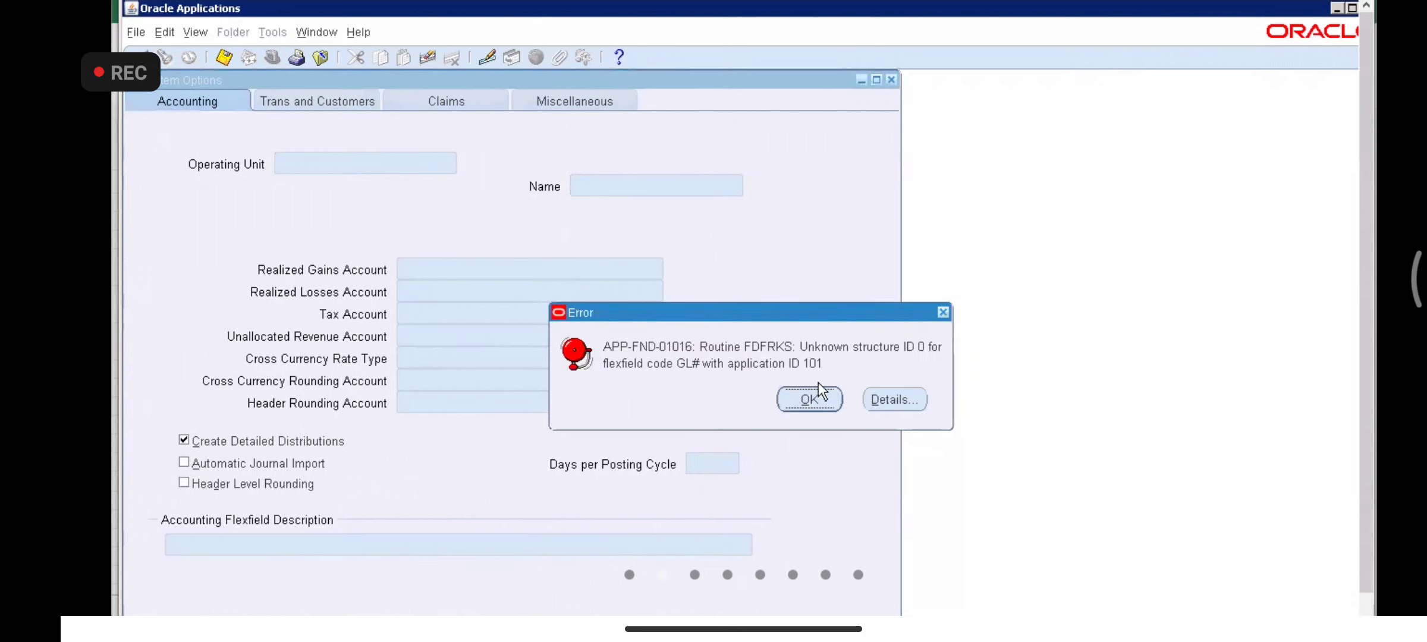
left_click(815, 398)
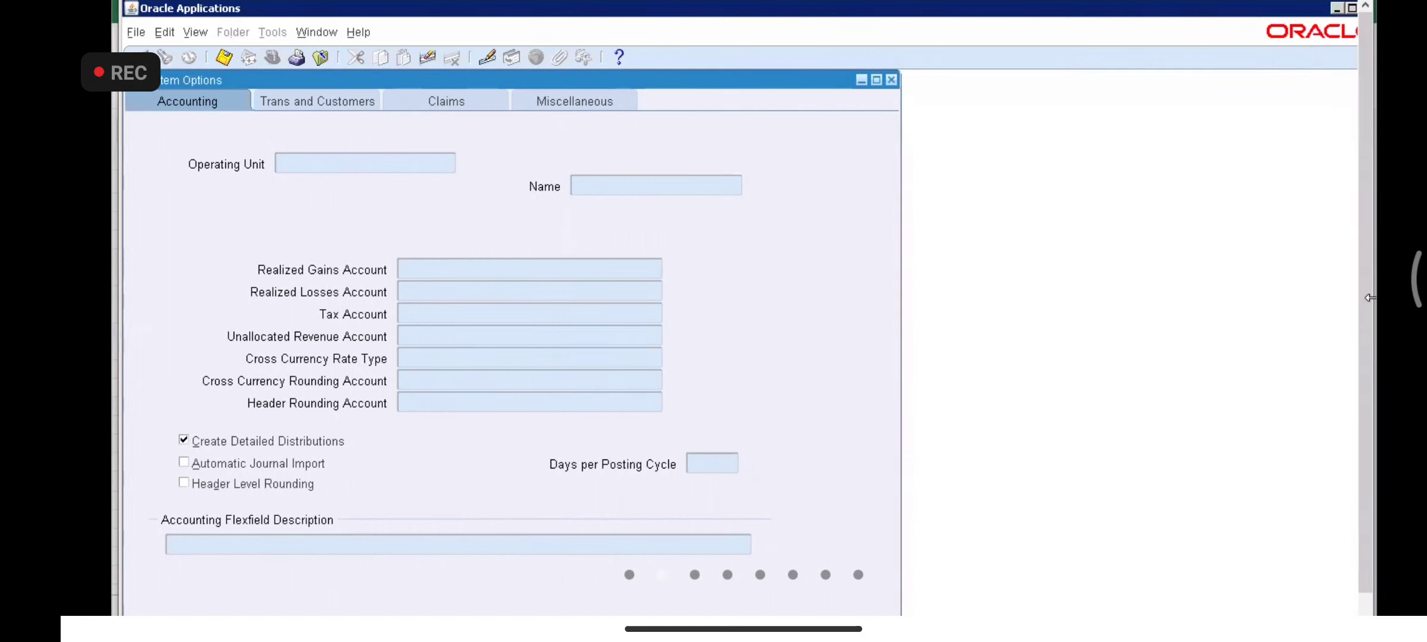
left_click_drag(1367, 397, 1365, 450)
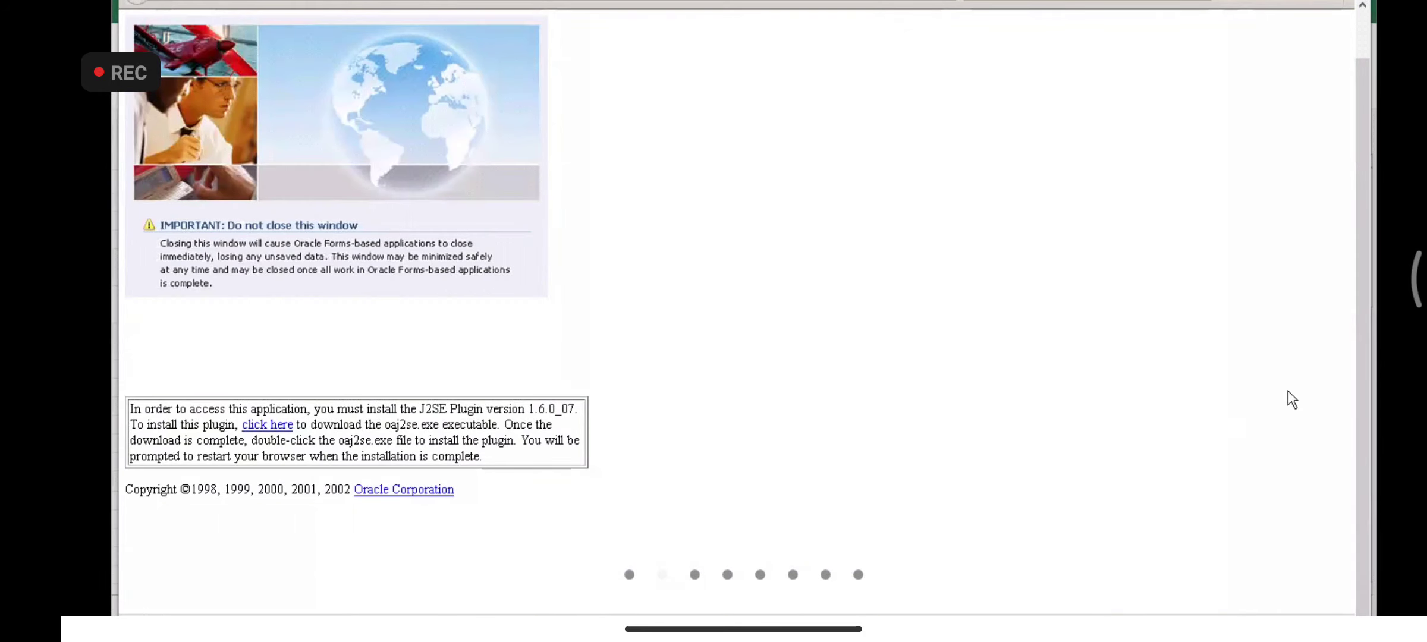
left_click_drag(1366, 385, 1364, 332)
left_click(208, 10)
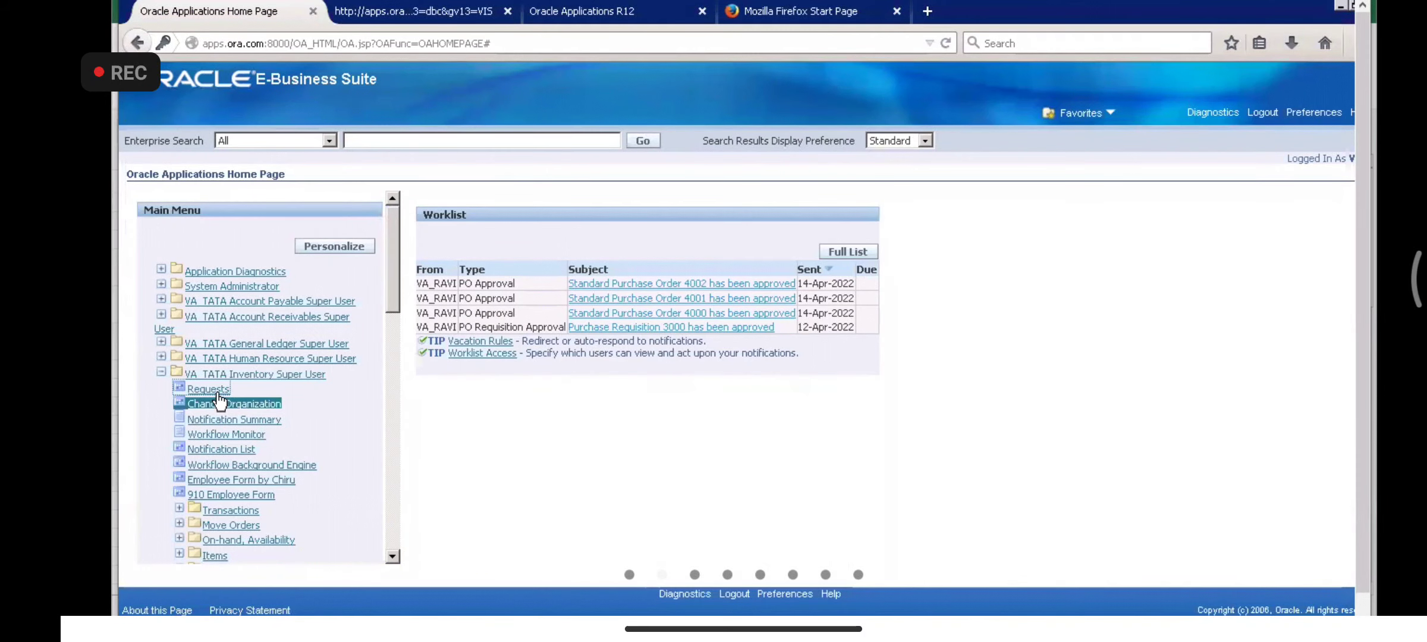
left_click(220, 401)
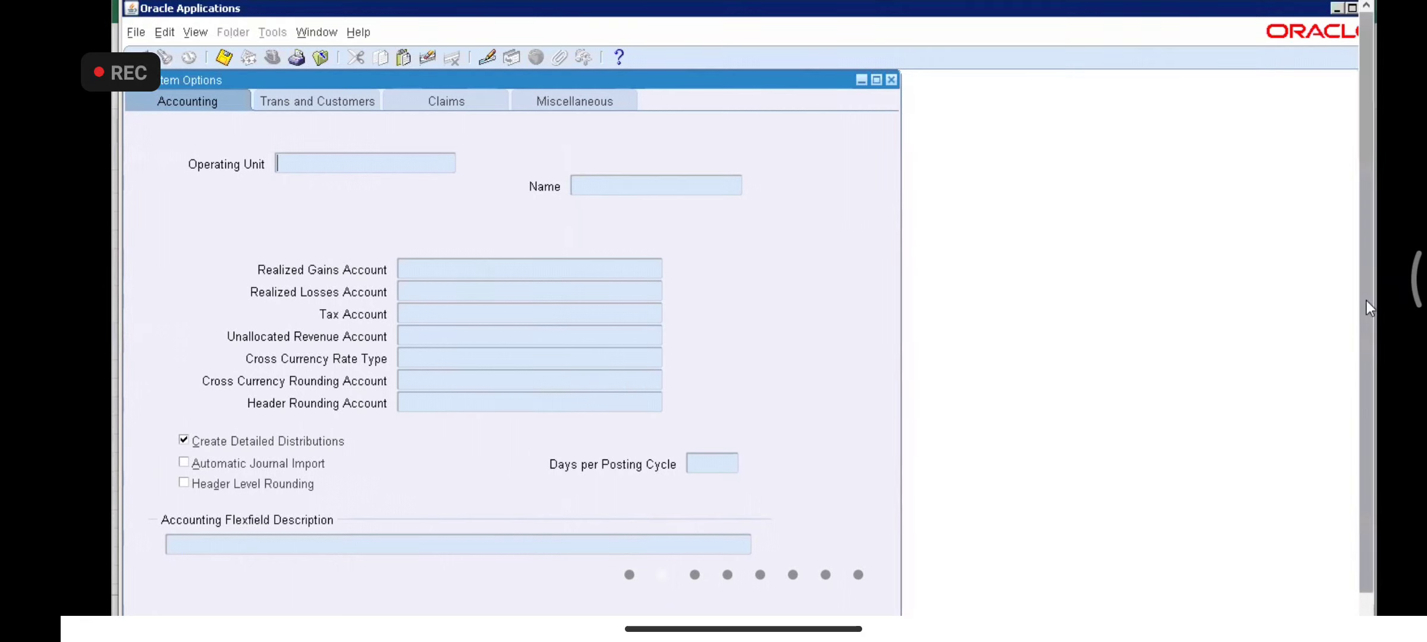
scroll(1367, 300, "down", 1)
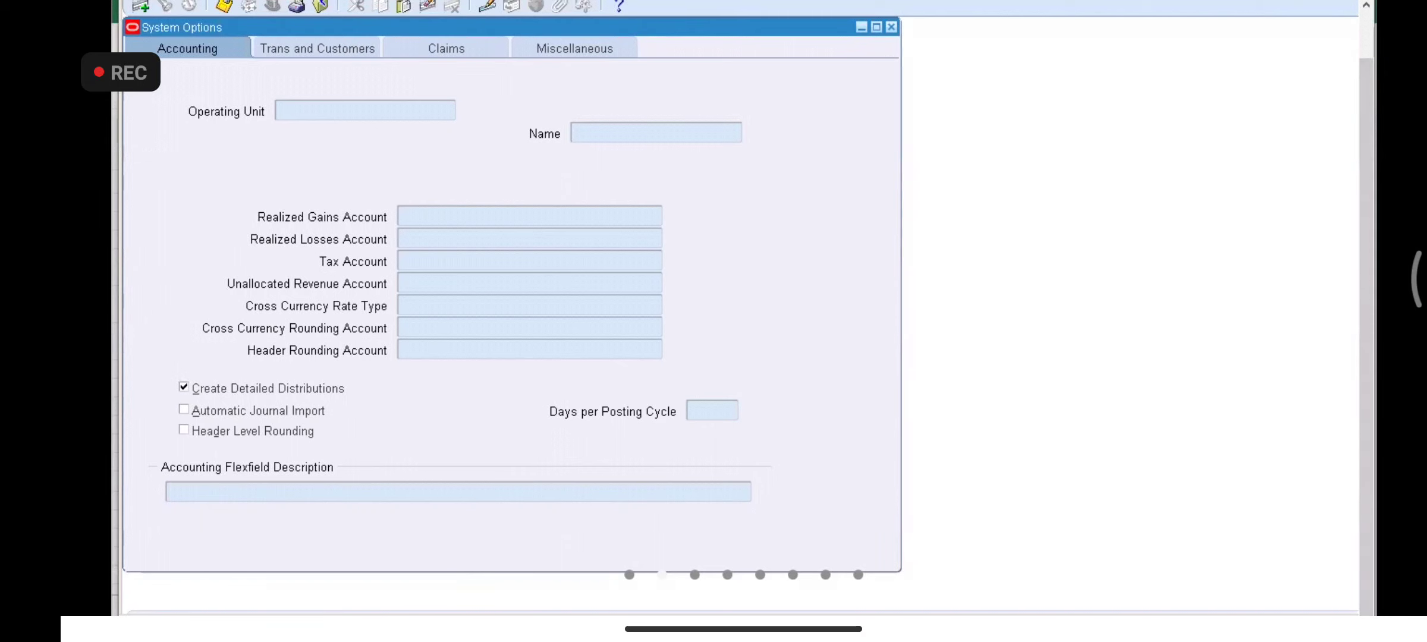
right_click(431, 628)
left_click(423, 602)
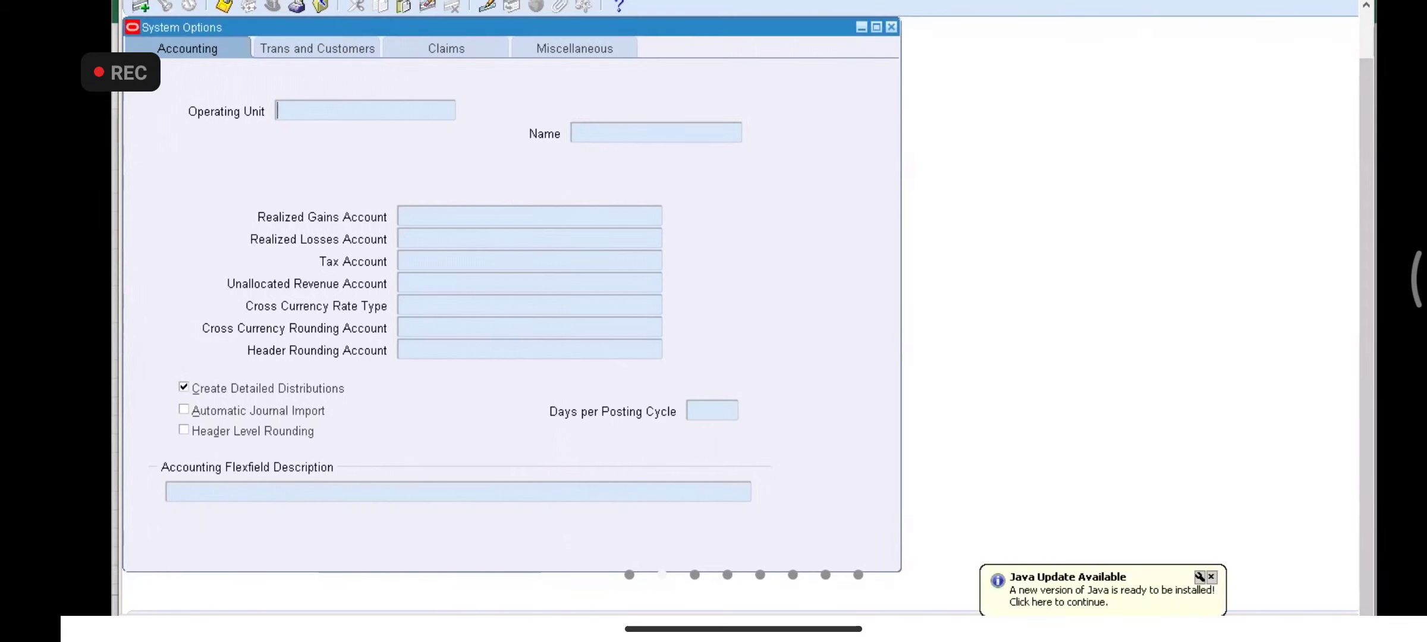
right_click(381, 629)
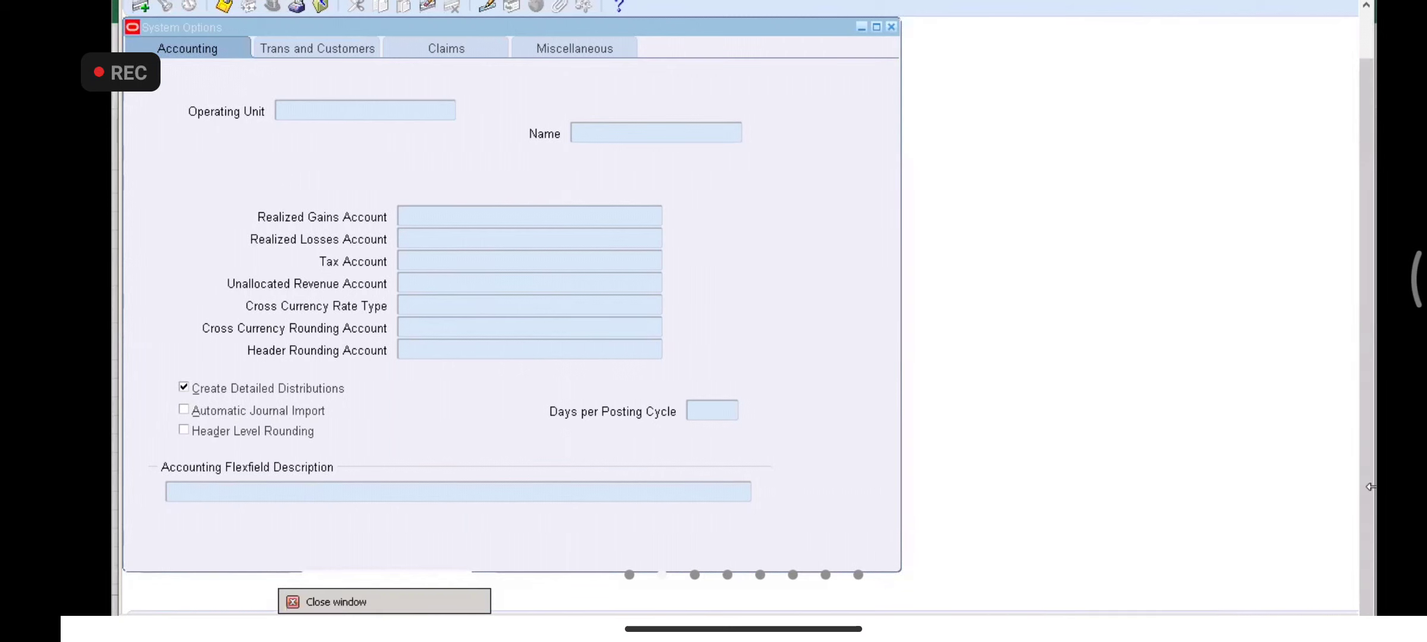
scroll(1367, 493, "up", 1)
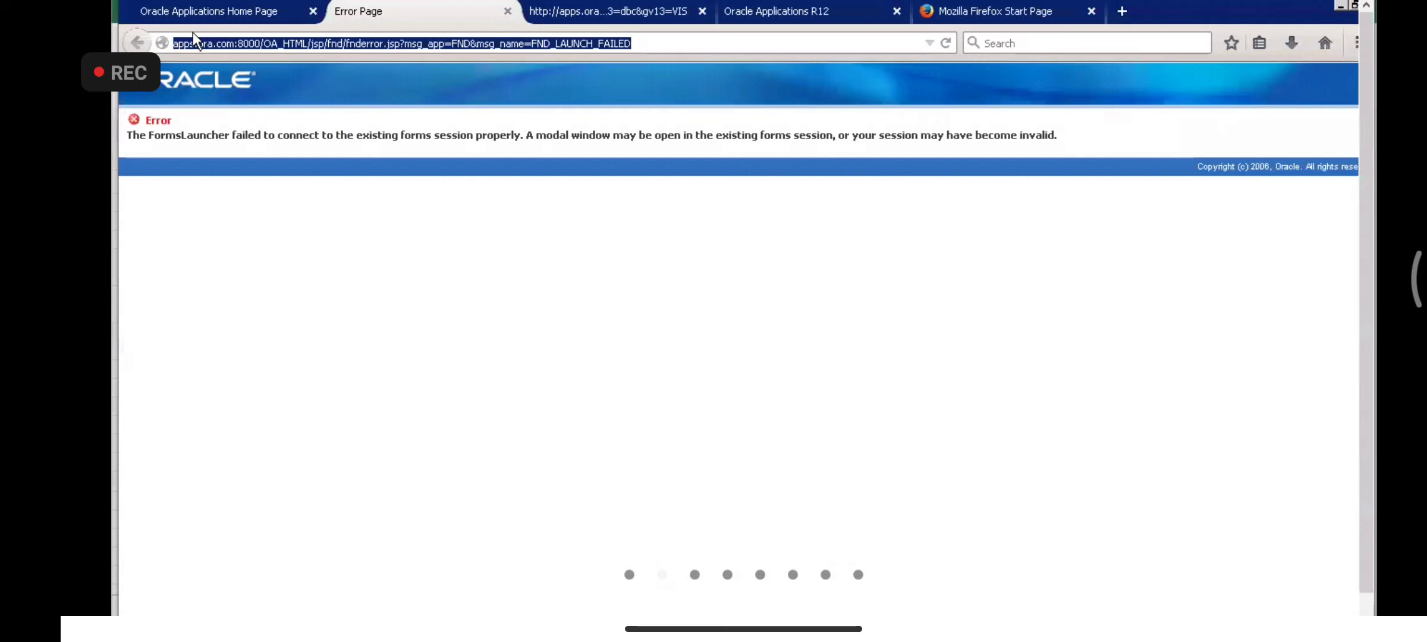
scroll(1364, 329, "down", 1)
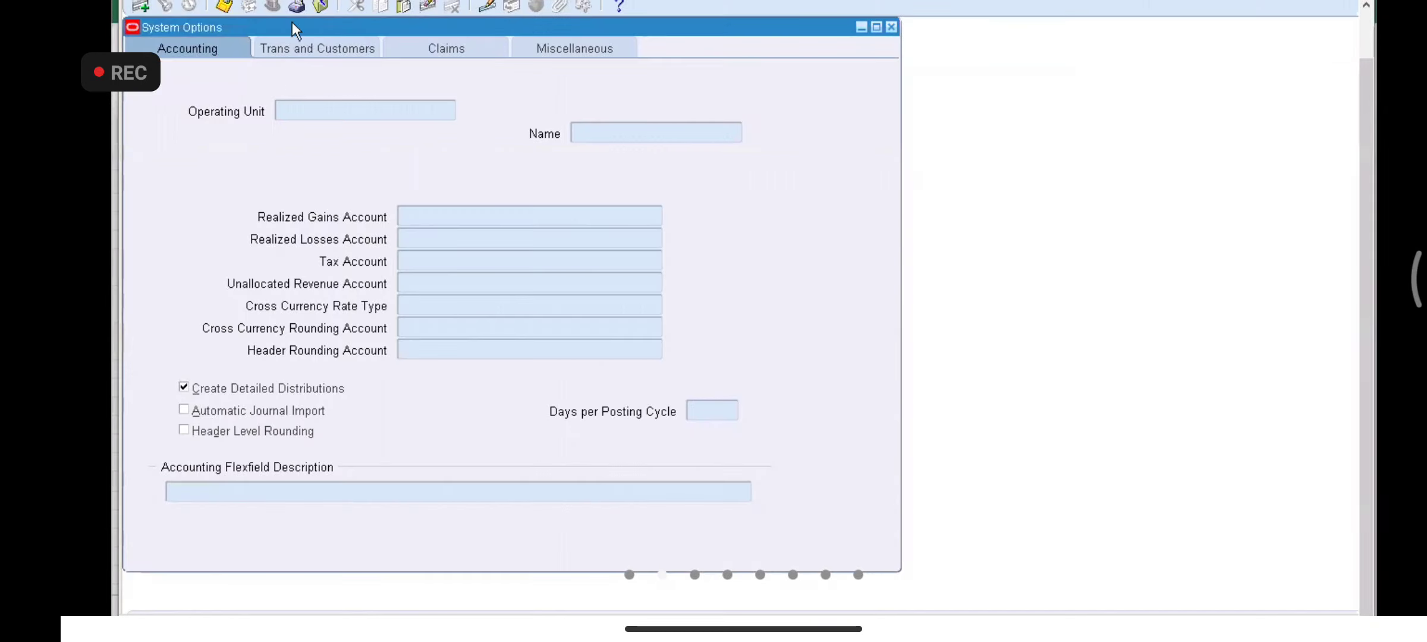
scroll(1364, 329, "up", 1)
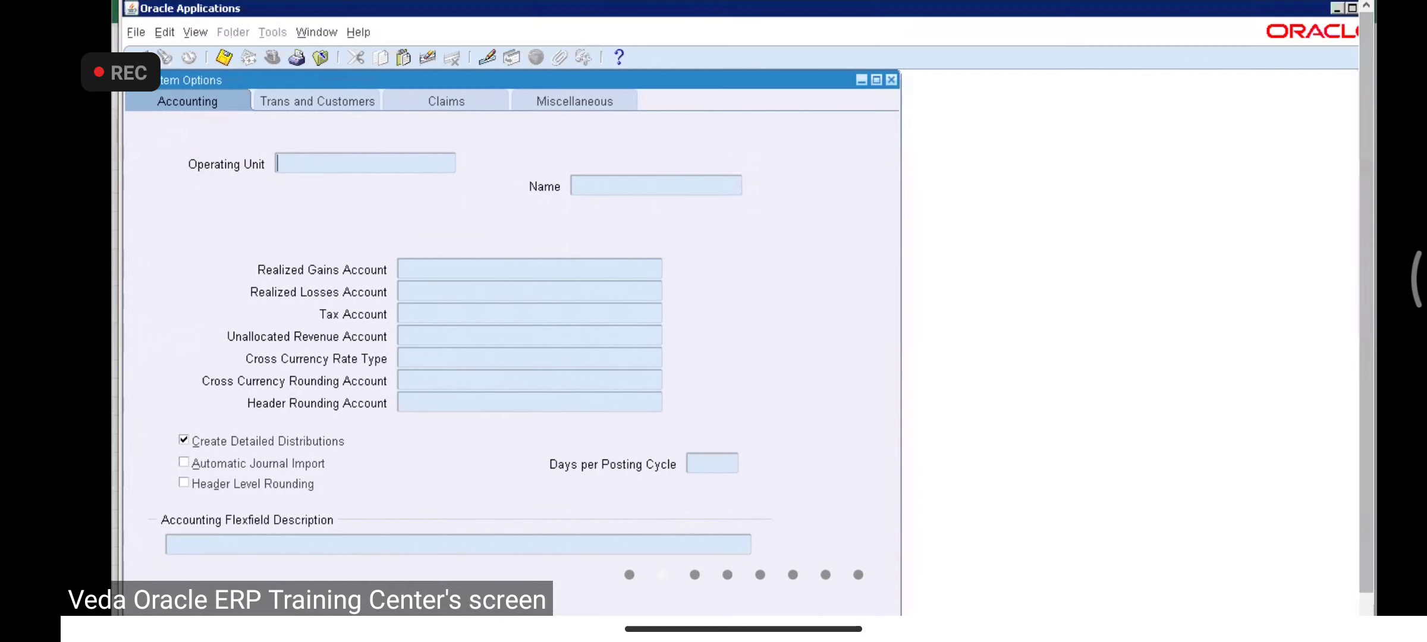
left_click(199, 36)
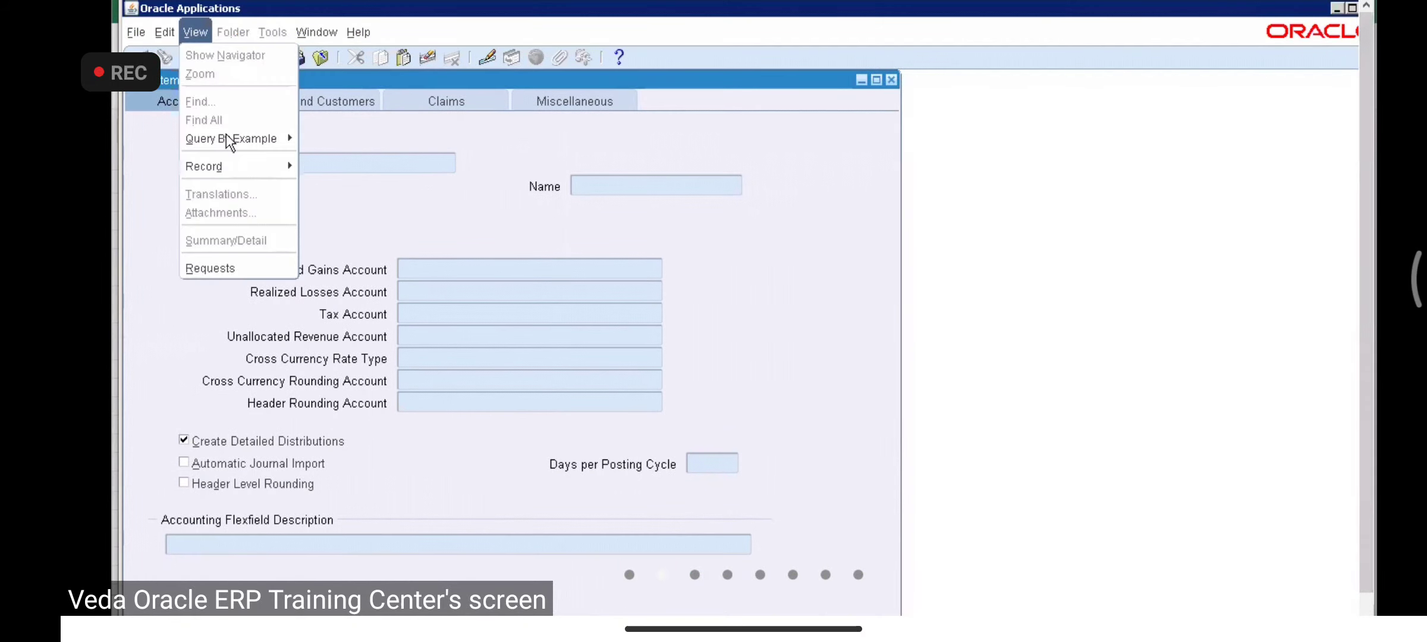
mouse_move(227, 134)
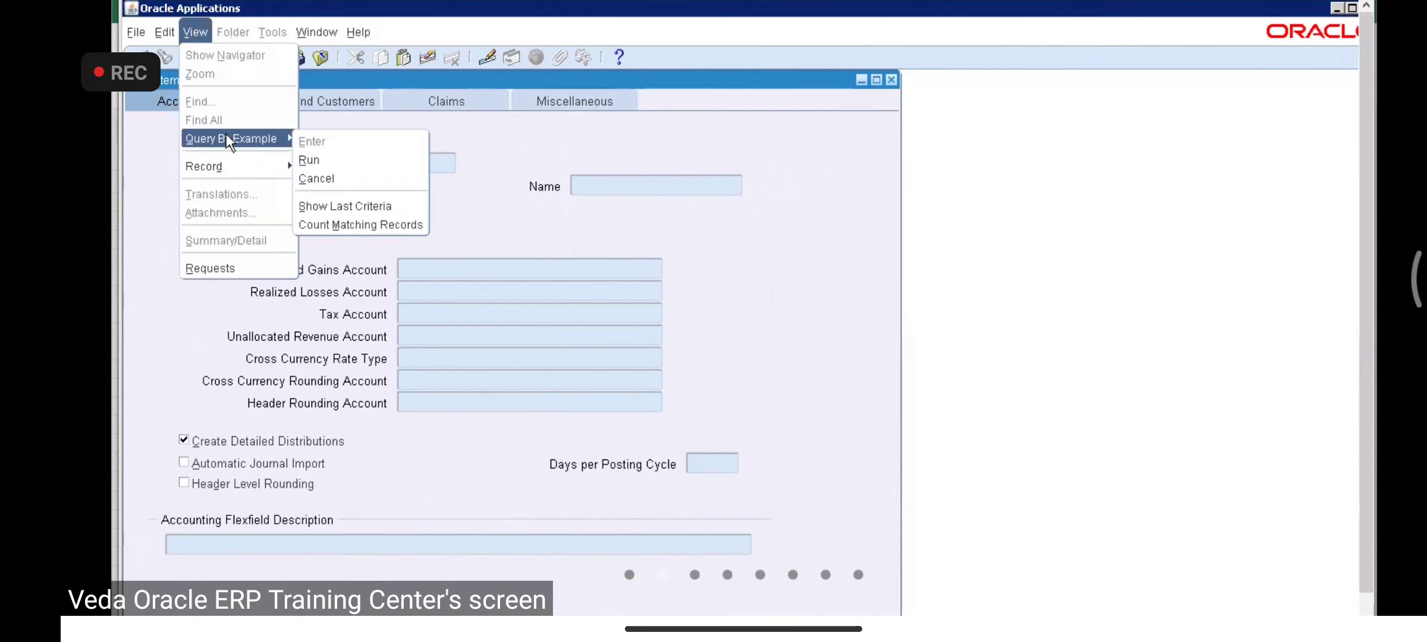
left_click(319, 177)
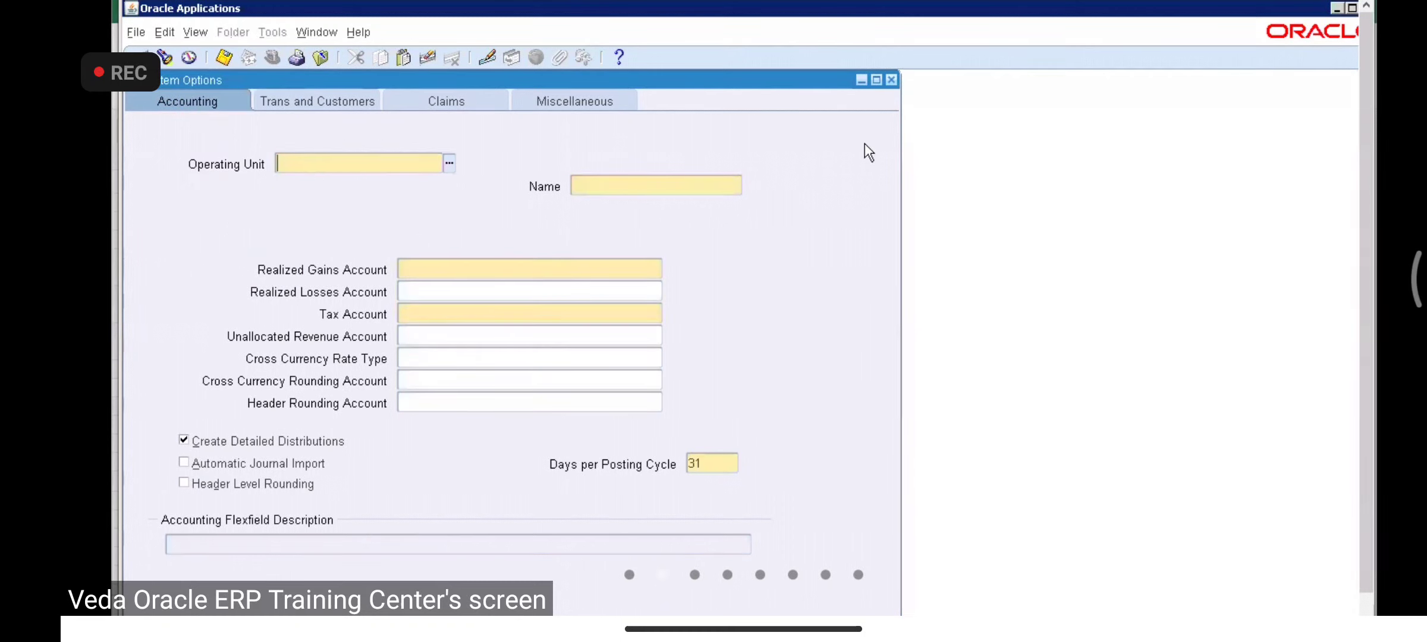
left_click(891, 80)
key("Return")
key("F11")
type("VA_TATA")
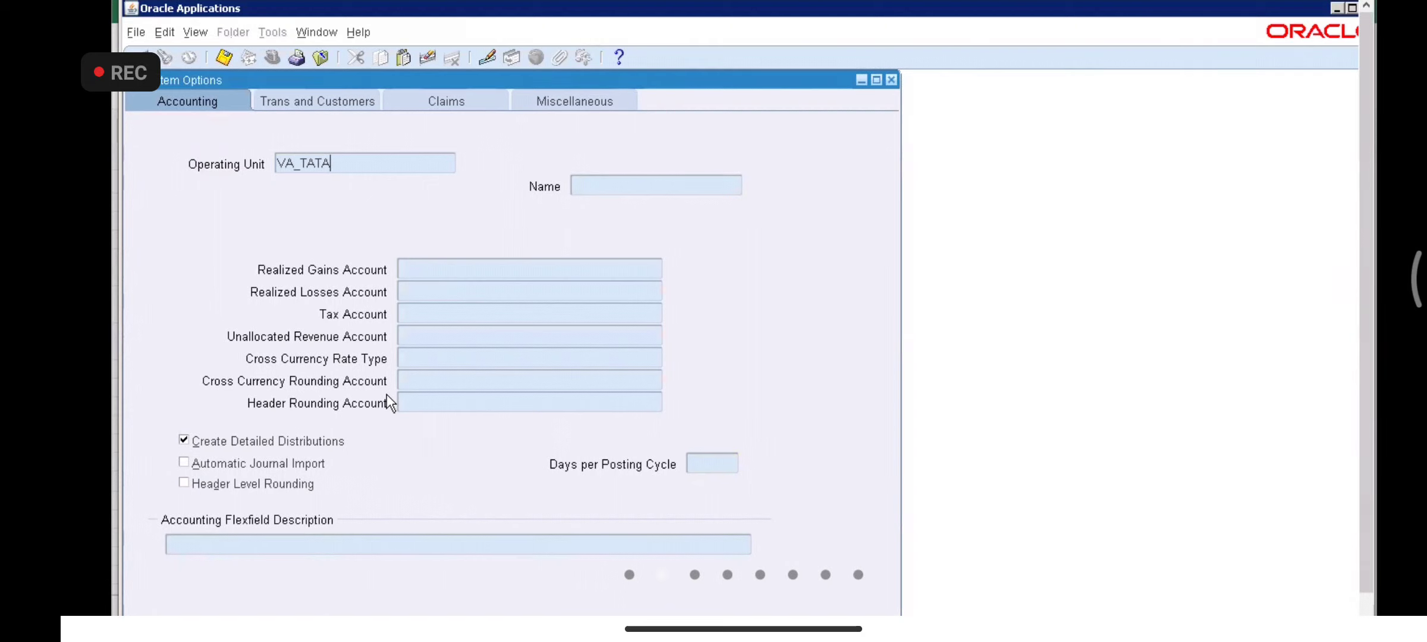
type("_HY%")
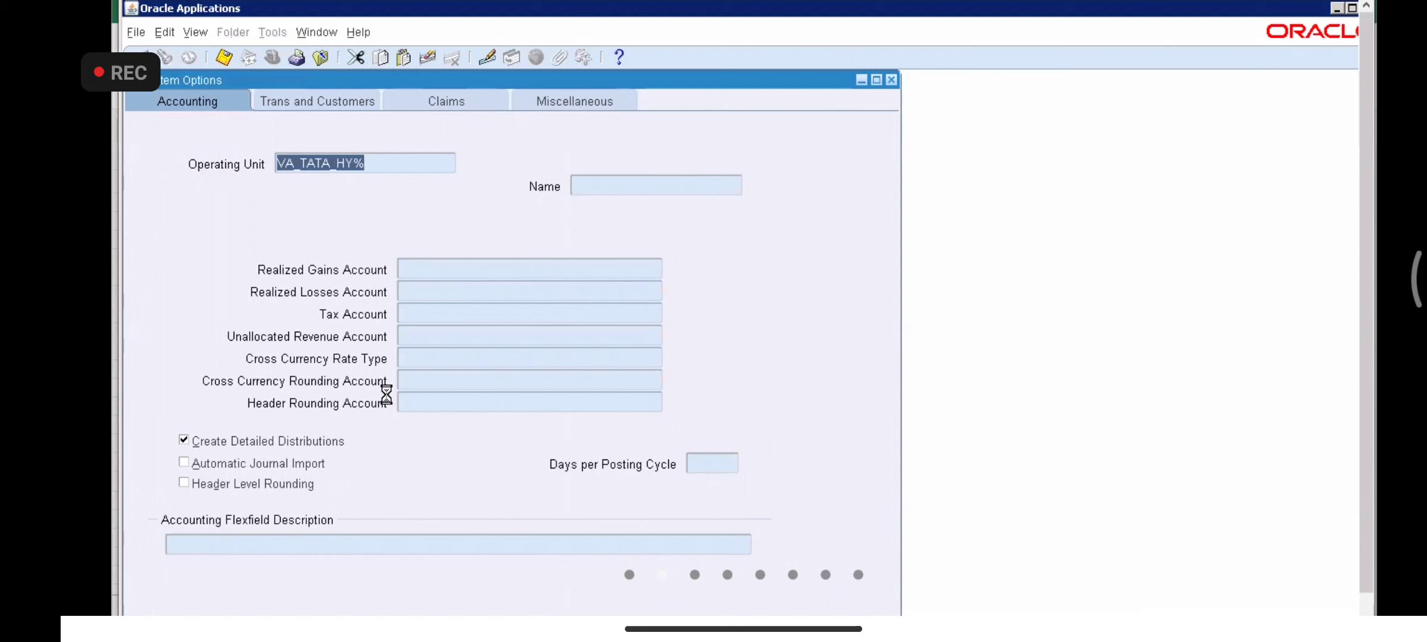
left_click(359, 163)
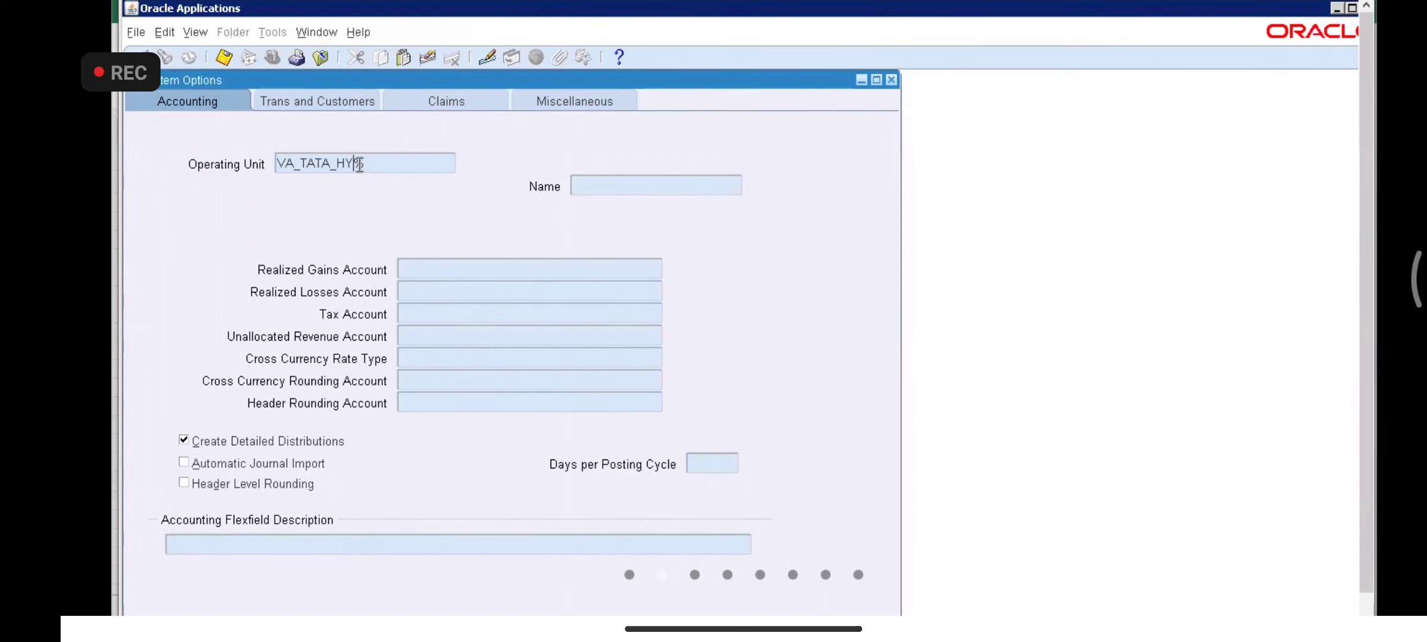
key("BackSpace")
key("BackSpace")
key("BackSpace")
key("Tab")
key("Down")
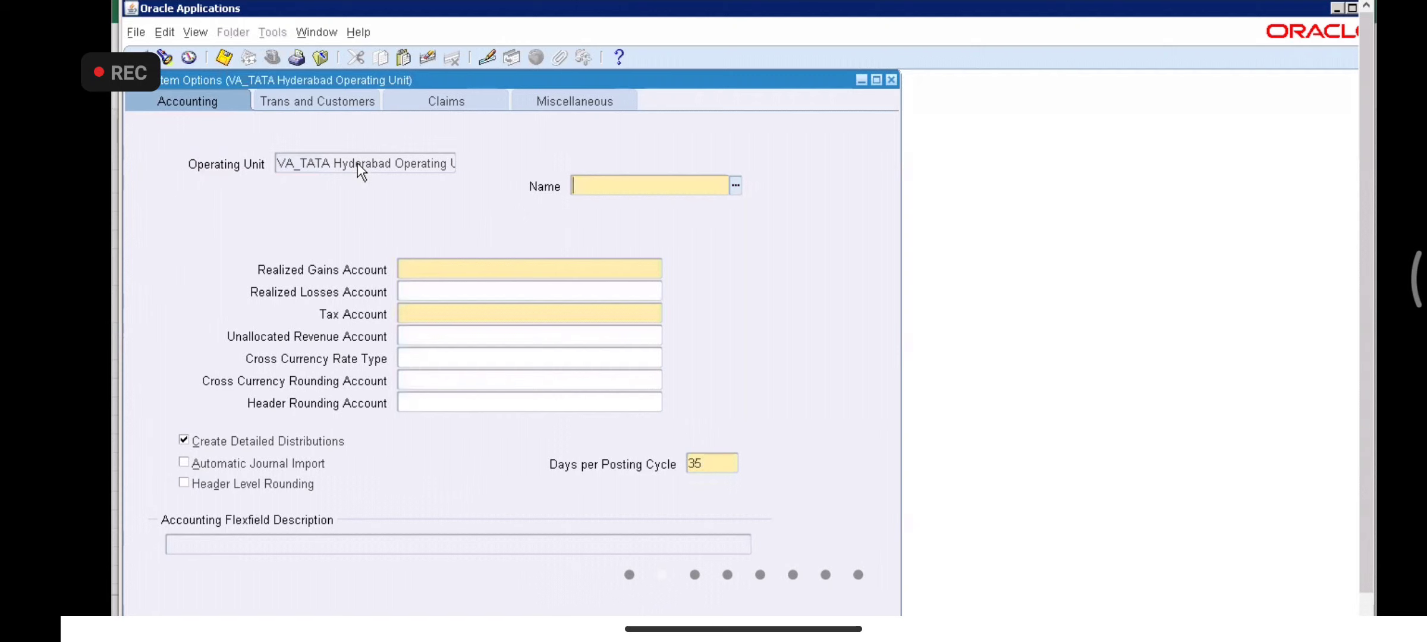
left_click(357, 161)
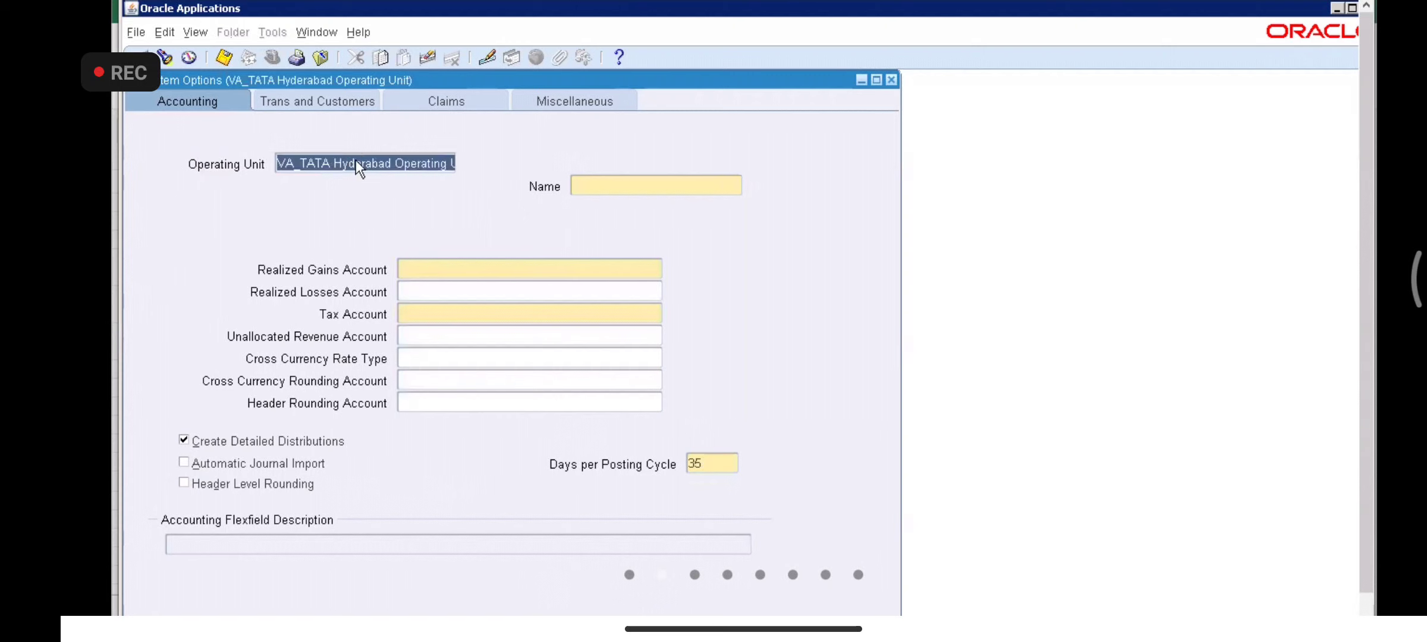
key("F11")
type("VA_TATA Hyderabad Operating Unit")
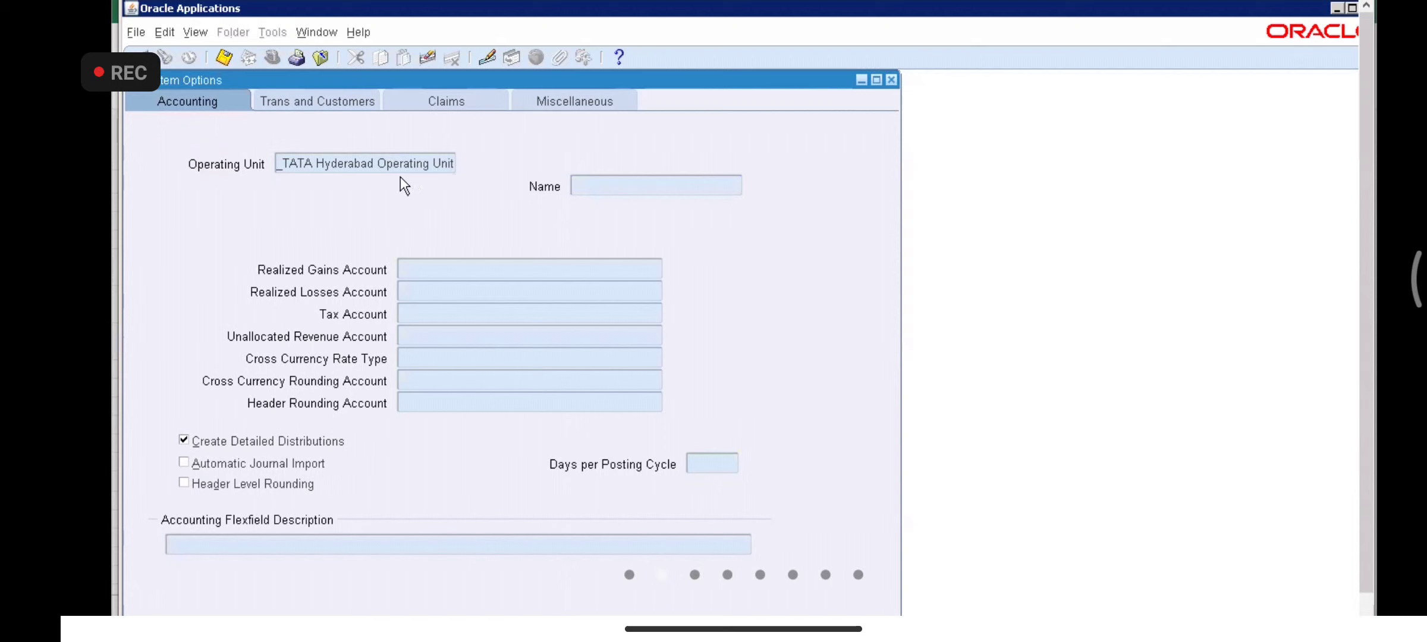
key("Left")
key("Left")
key("Left")
key("Left")
key("Left")
key("Left")
key("Left")
key("Left")
key("Left")
key("Left")
key("Left")
key("Left")
key("Left")
key("Left")
key("Left")
key("Left")
key("Left")
key("Left")
key("Left")
key("Left")
key("Left")
key("Left")
key("Left")
key("Left")
key("Left")
key("Left")
key("Left")
key("Left")
key("ctrl+F11")
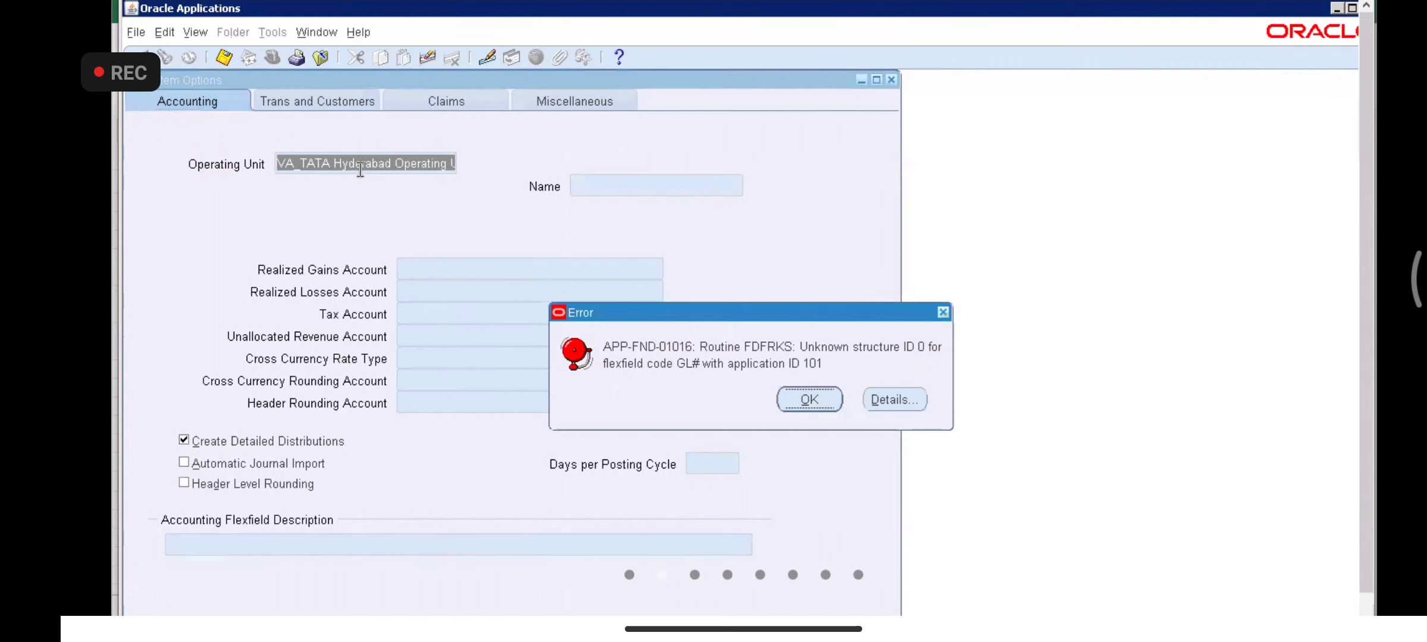
left_click(814, 395)
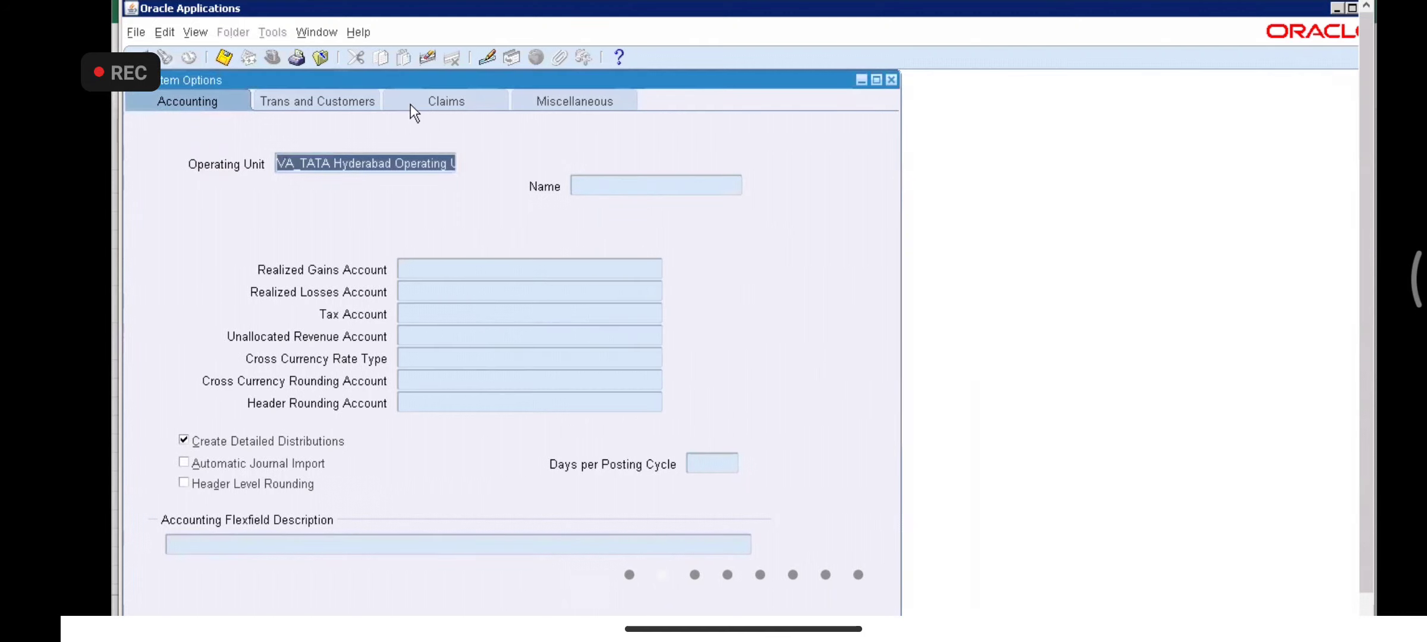
left_click(189, 31)
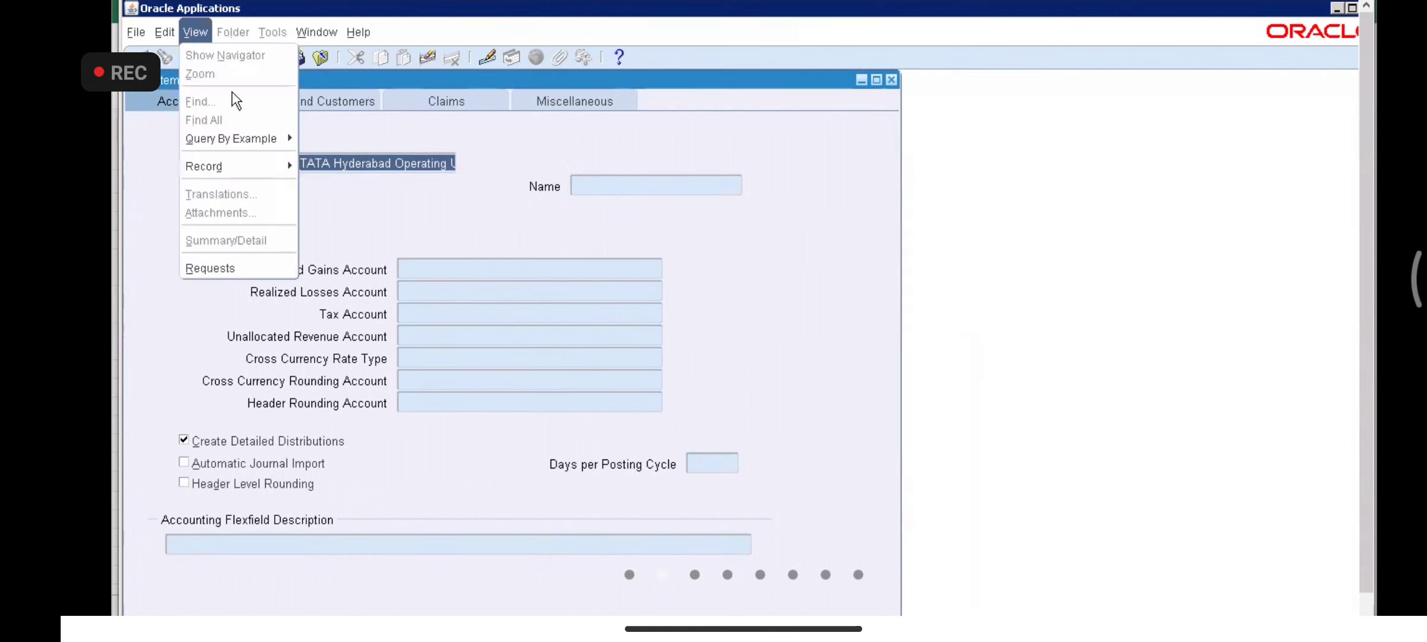
mouse_move(241, 142)
left_click(327, 159)
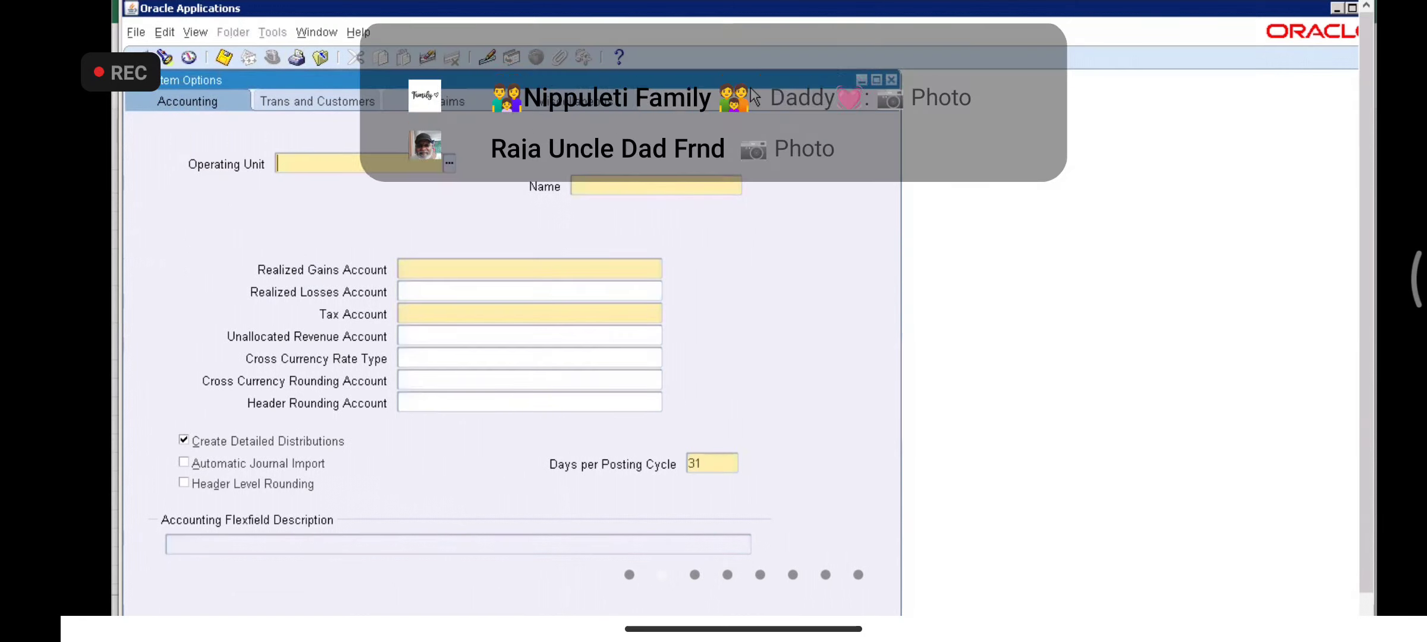
key("F11")
key("ctrl+F11")
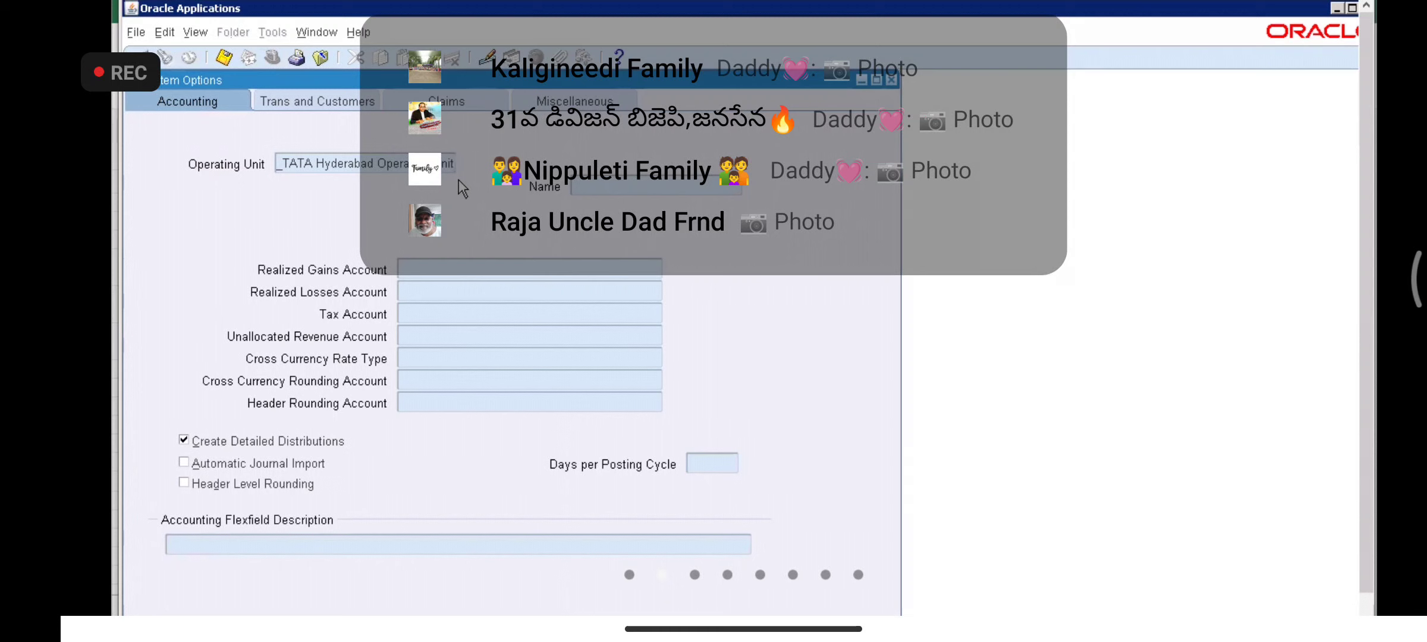
left_click(807, 397)
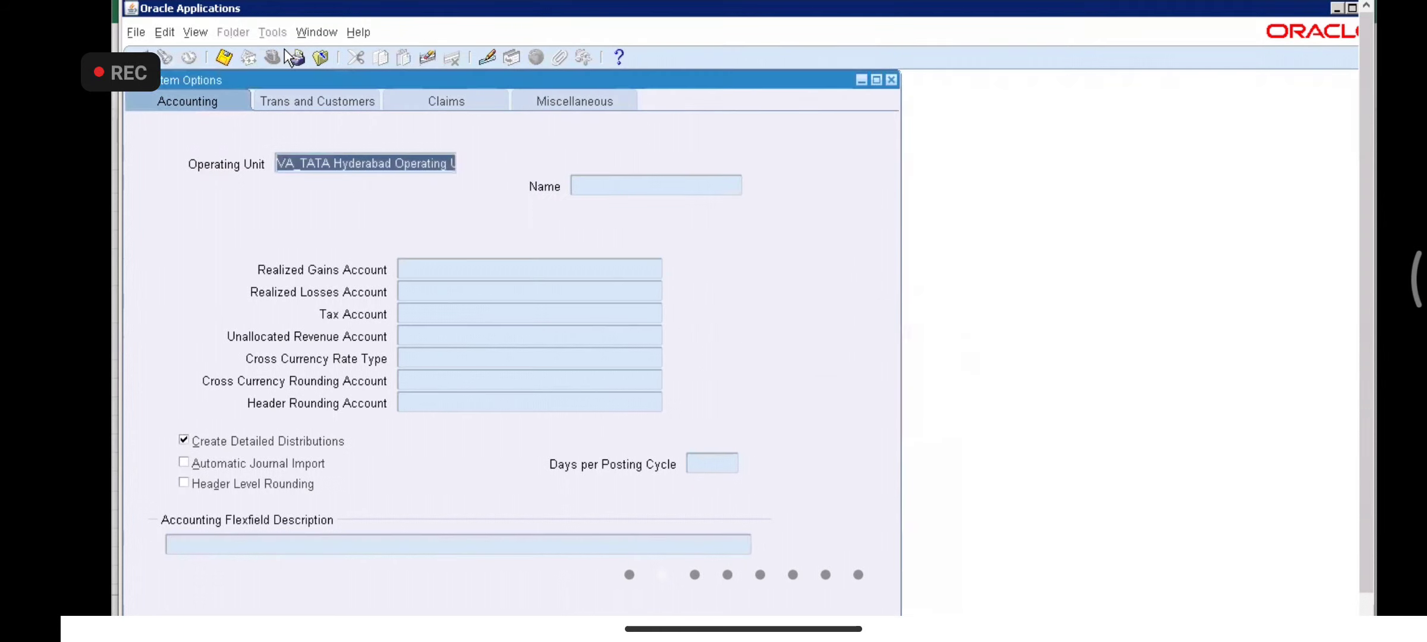
left_click(196, 32)
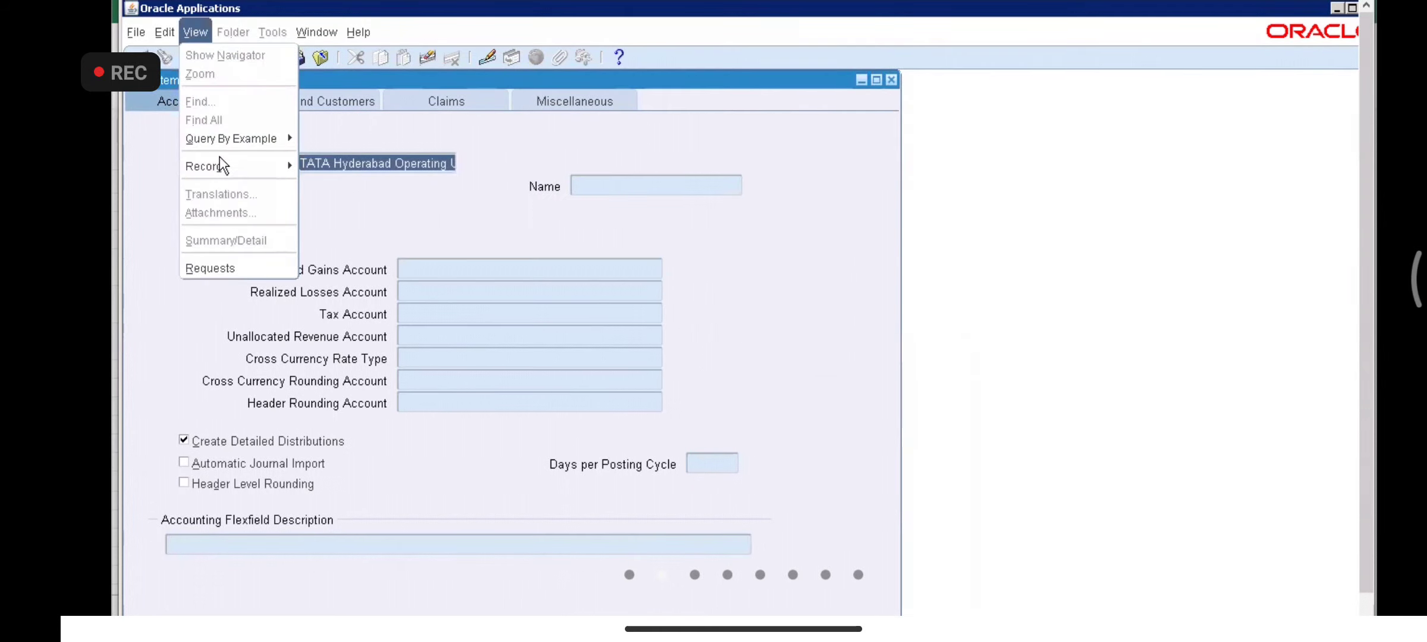
left_click(231, 130)
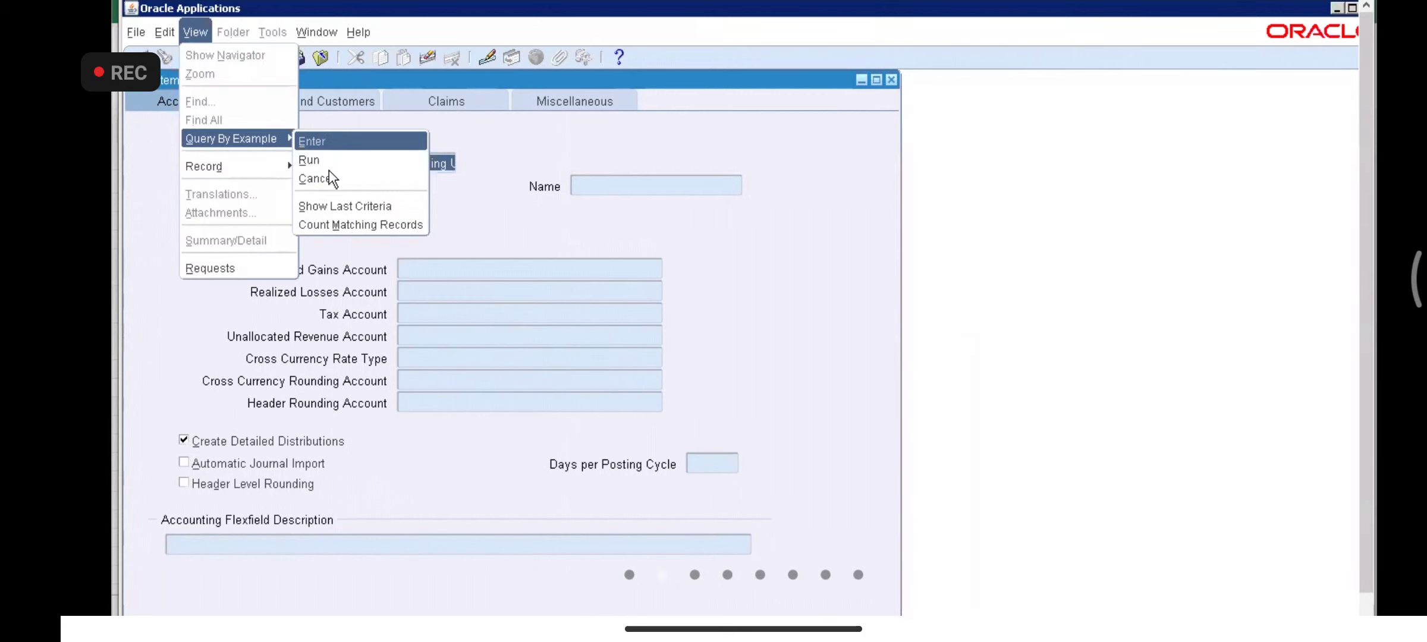
left_click(329, 176)
- Reopen System Options and set the ledger Name to VA_TATA_Primary_Ledger from a VA_TATA search
left_click(891, 82)
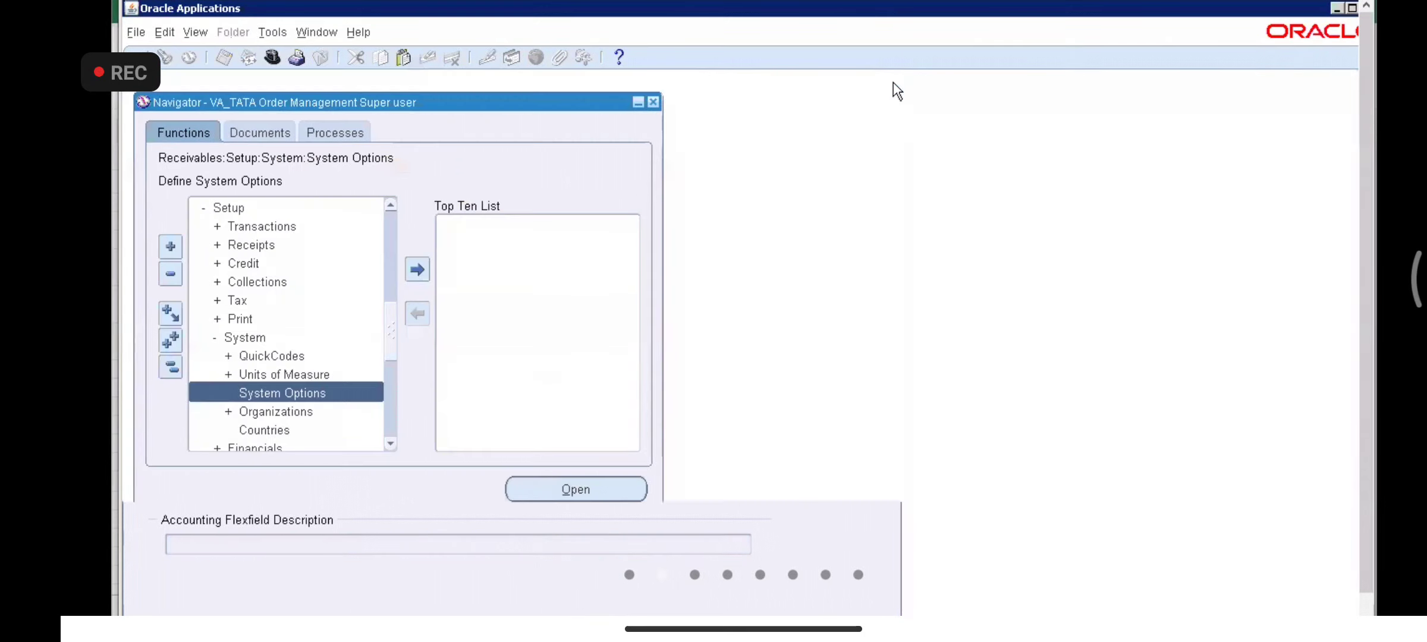
double_click(330, 392)
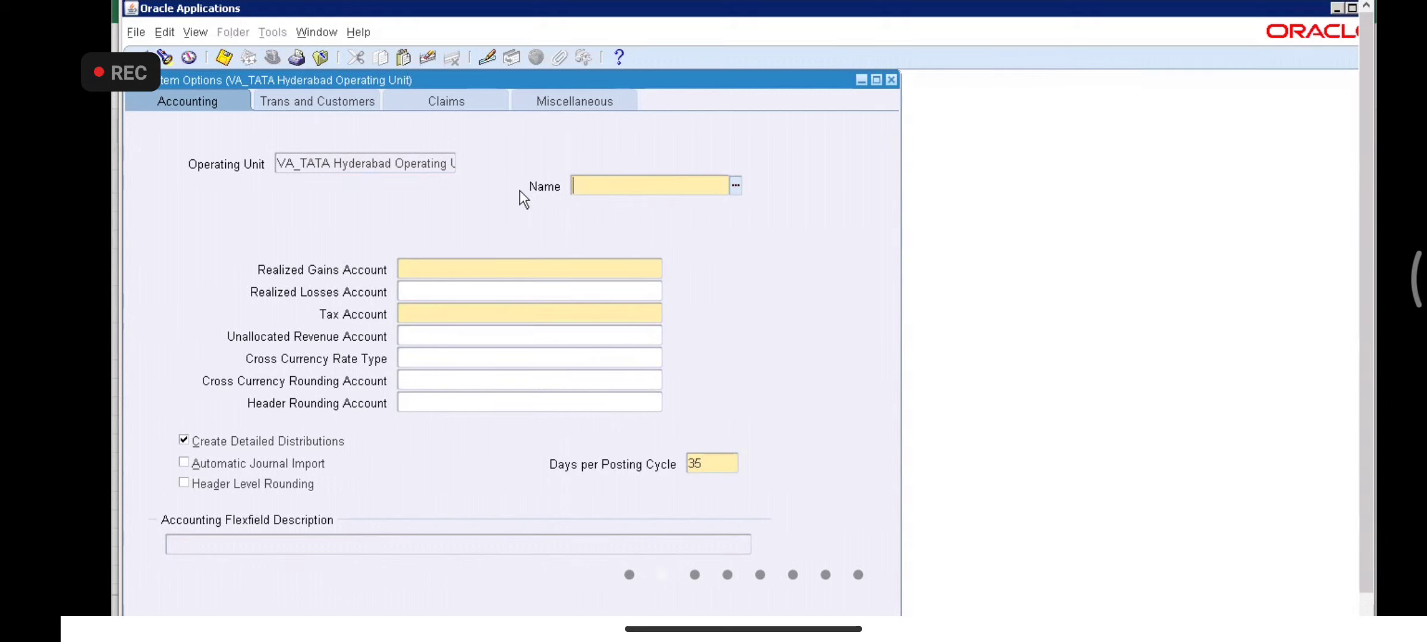
left_click(735, 185)
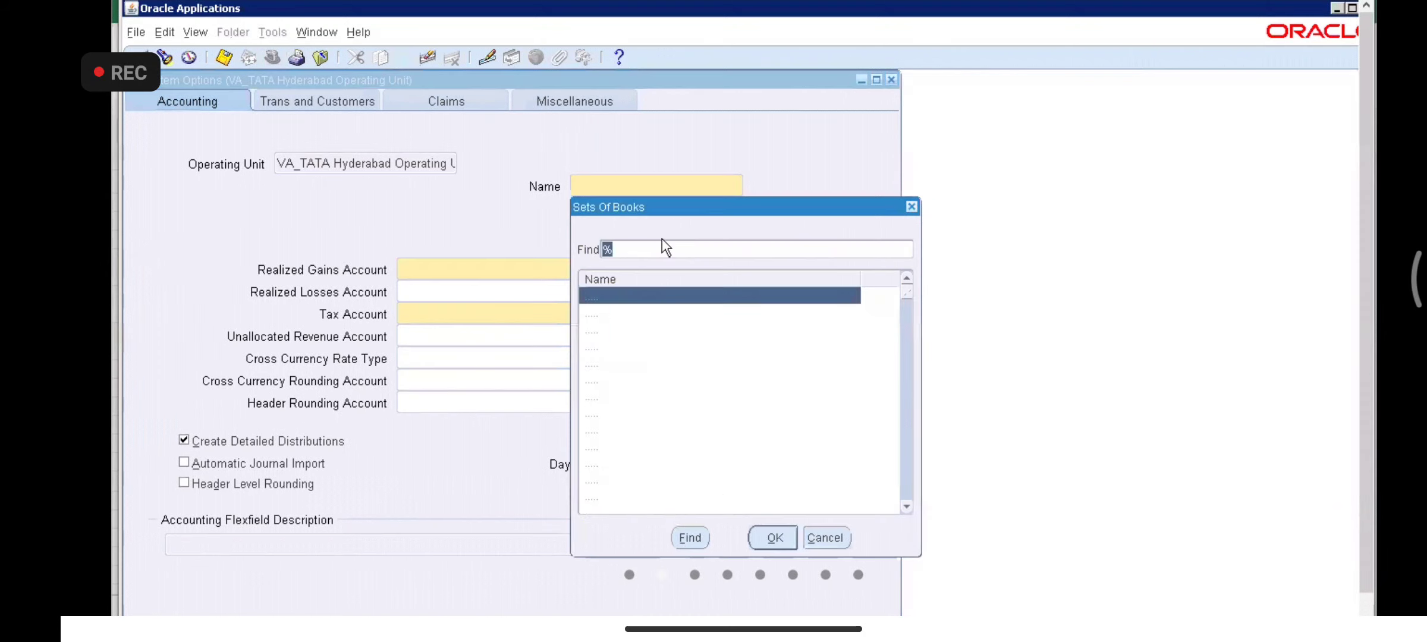
left_click(606, 249)
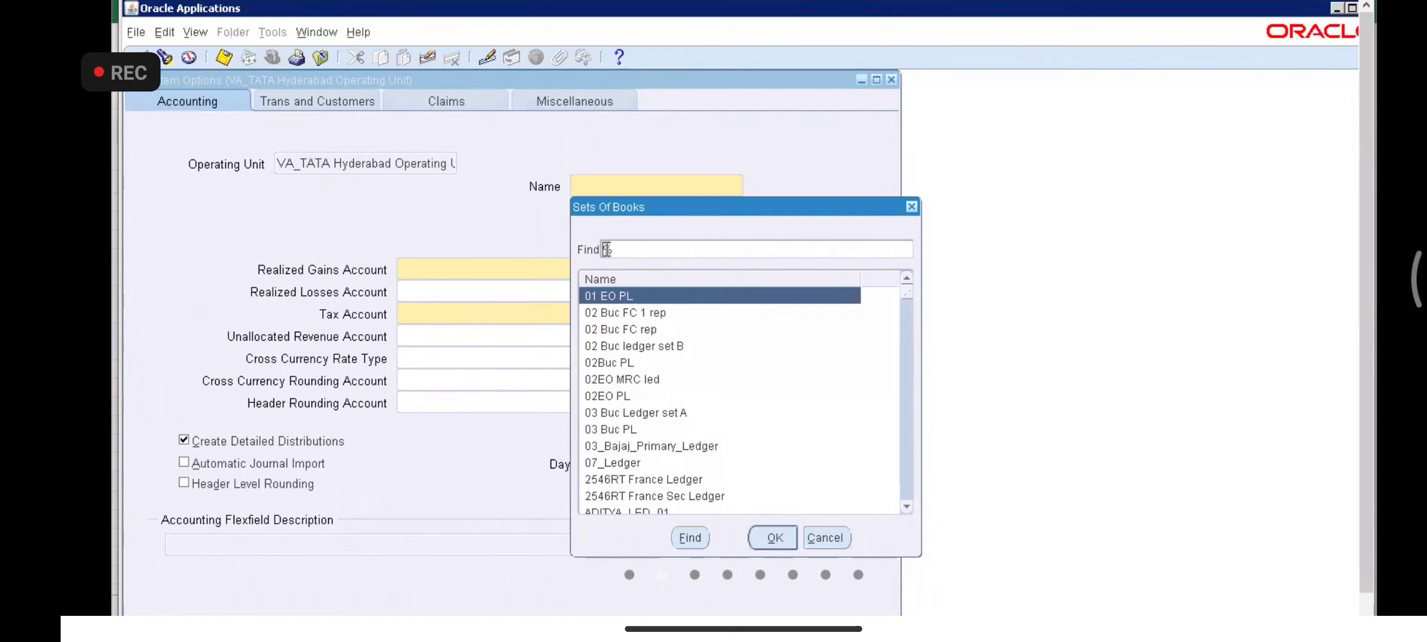
type("VA_TATA")
key("Return")
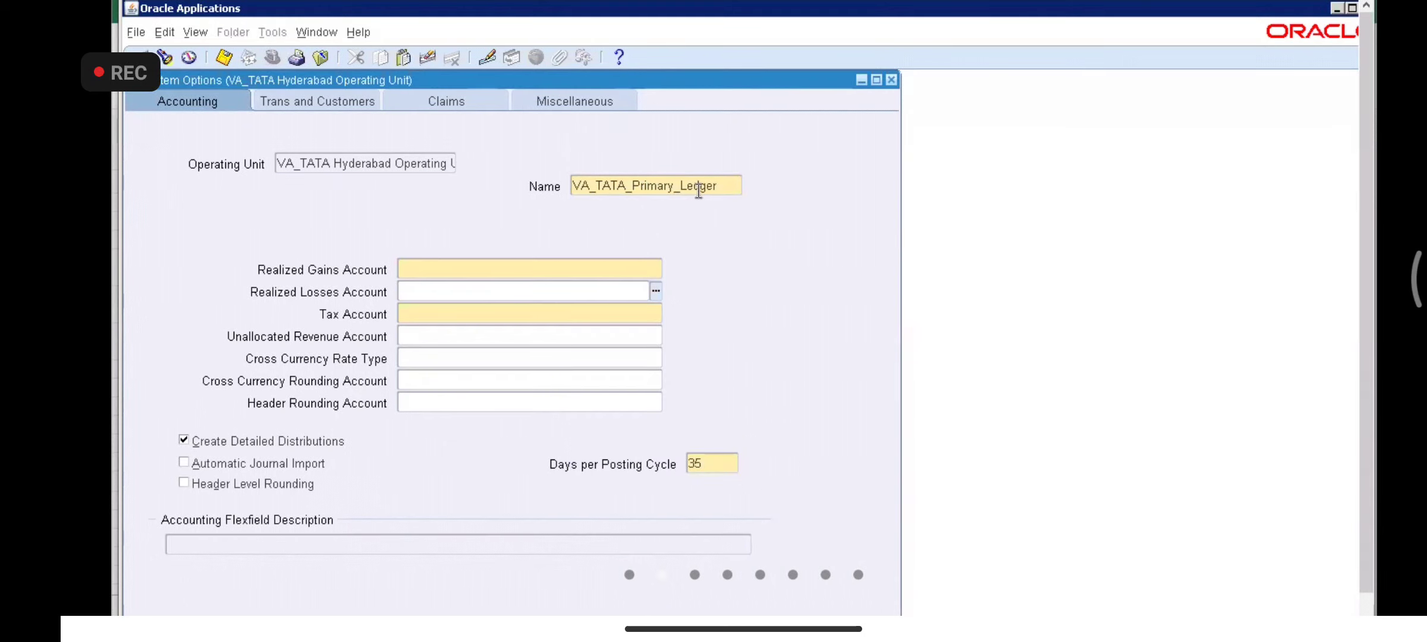
- Enter 1000.1000.1410.1000 as the Realized Gains Account and paste the same code into Tax Account
left_click(529, 267)
type("1000.1000.1")
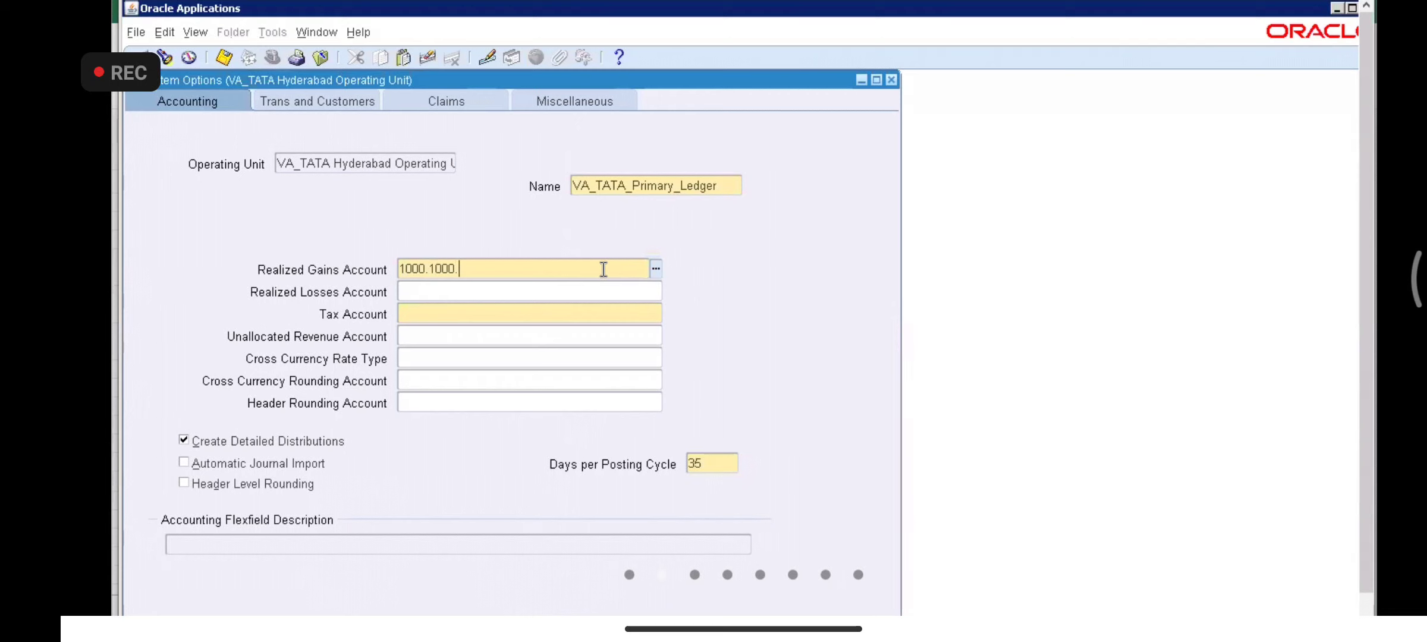
type("410.1000")
key("Tab")
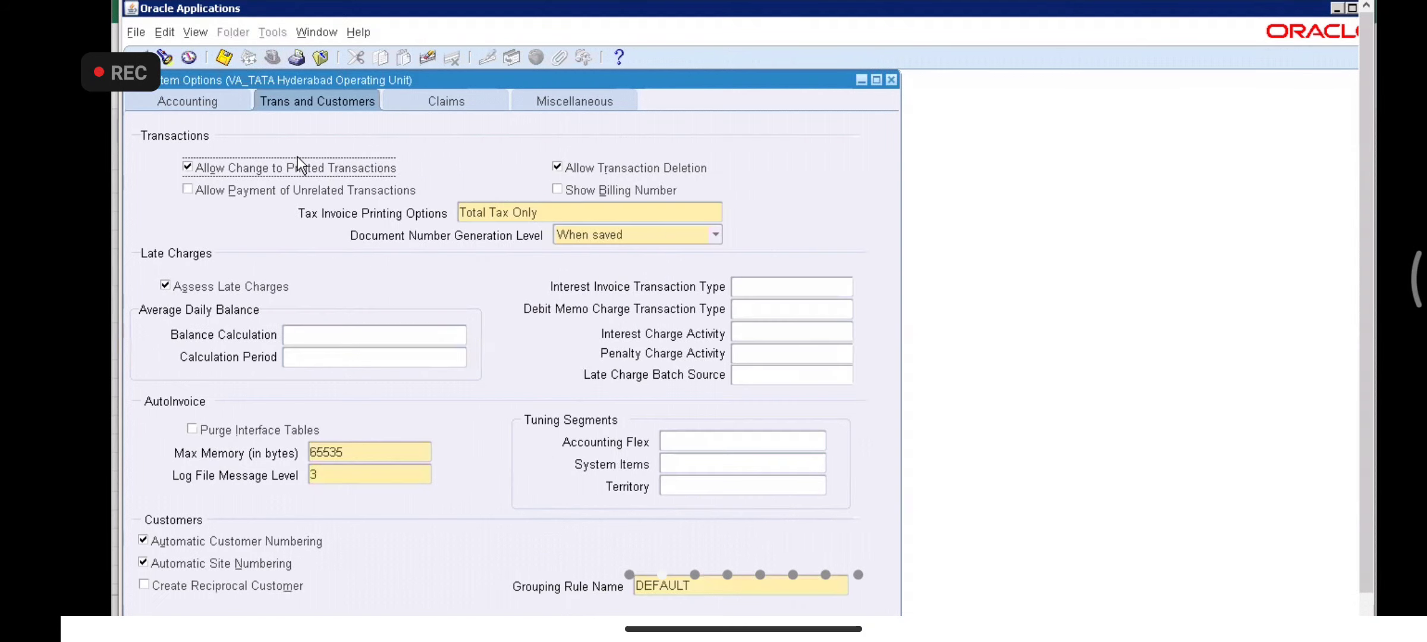
left_click(225, 107)
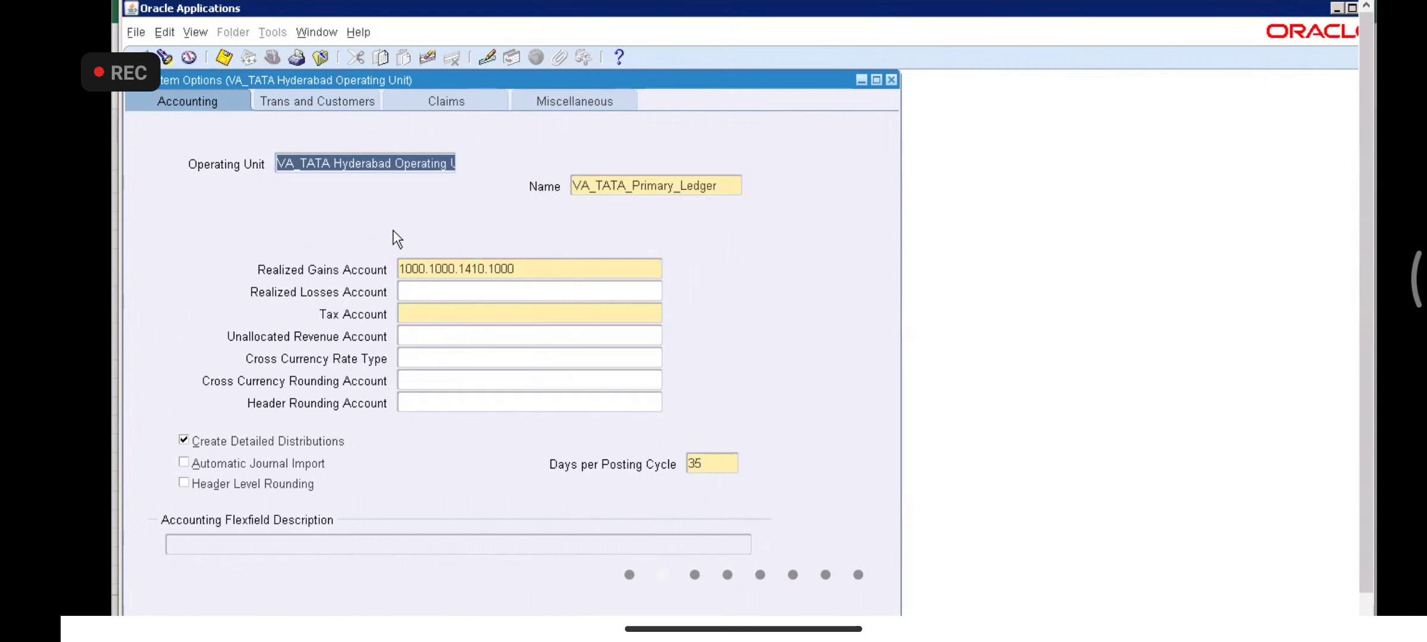
left_click(455, 265)
key("ctrl+c")
left_click(453, 325)
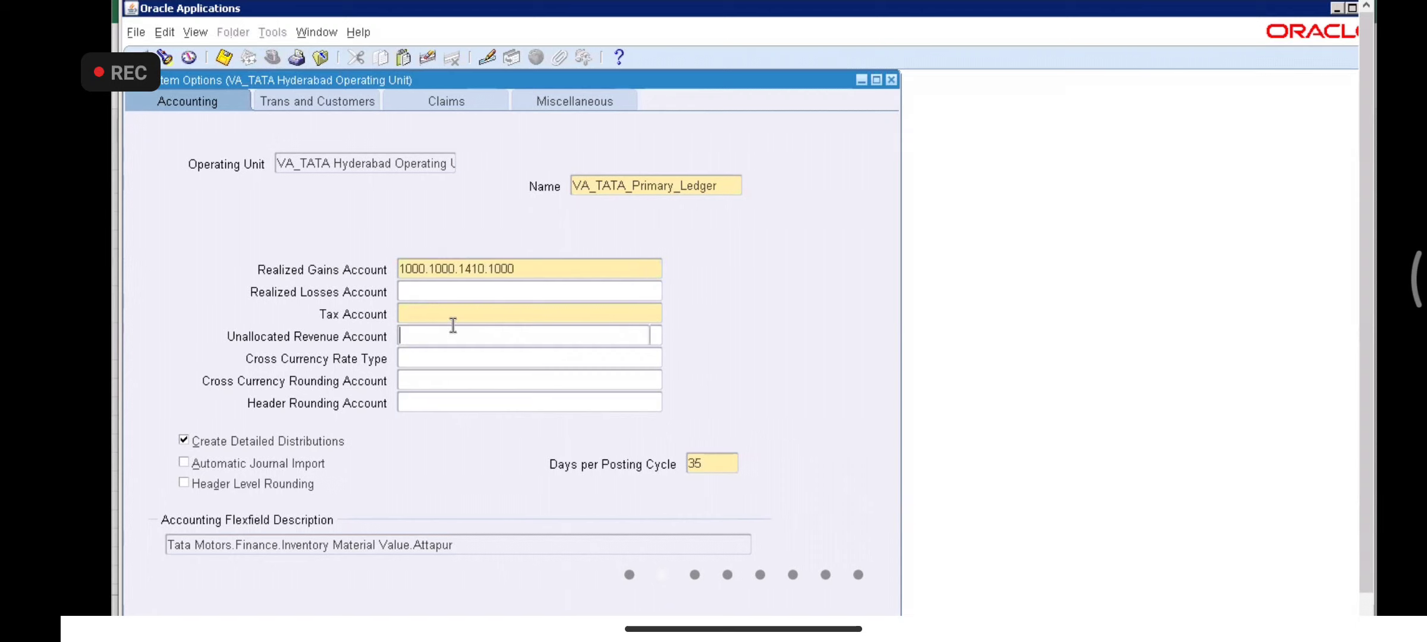
left_click(455, 316)
key("ctrl+v")
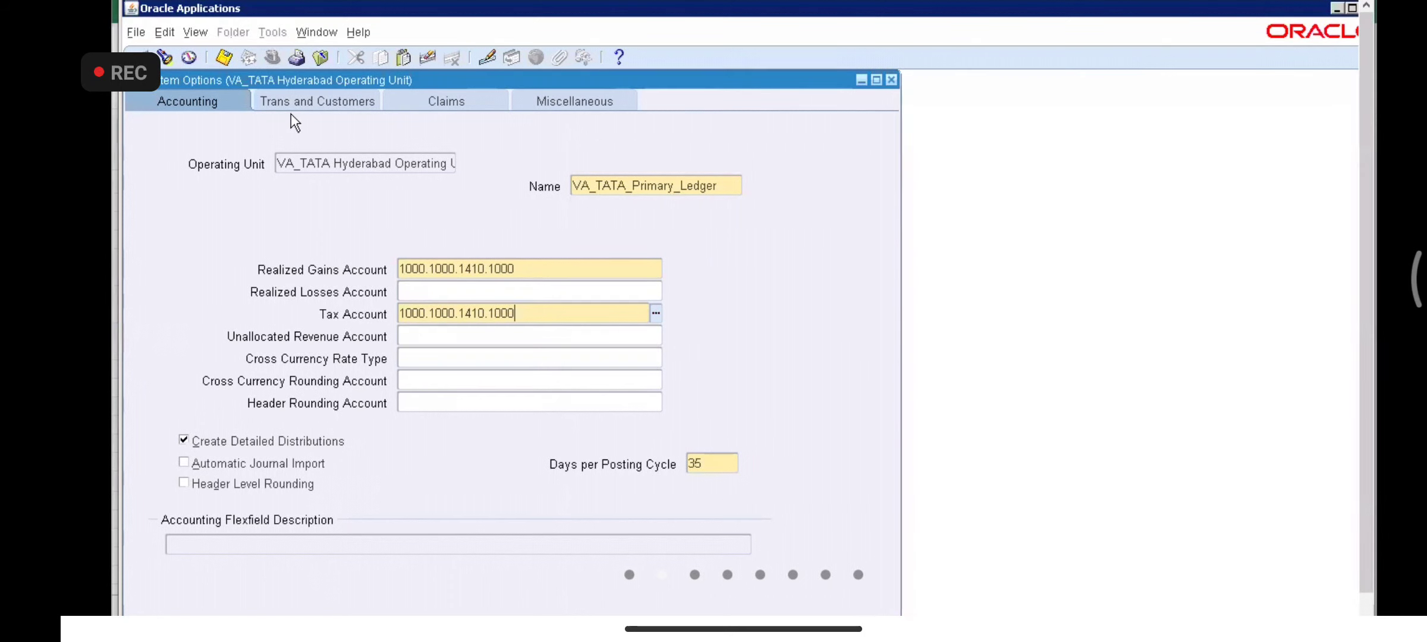
- Review the Trans and Customers, Claims and Miscellaneous tabs, save the Hyderabad options, then switch to Excel
left_click(343, 101)
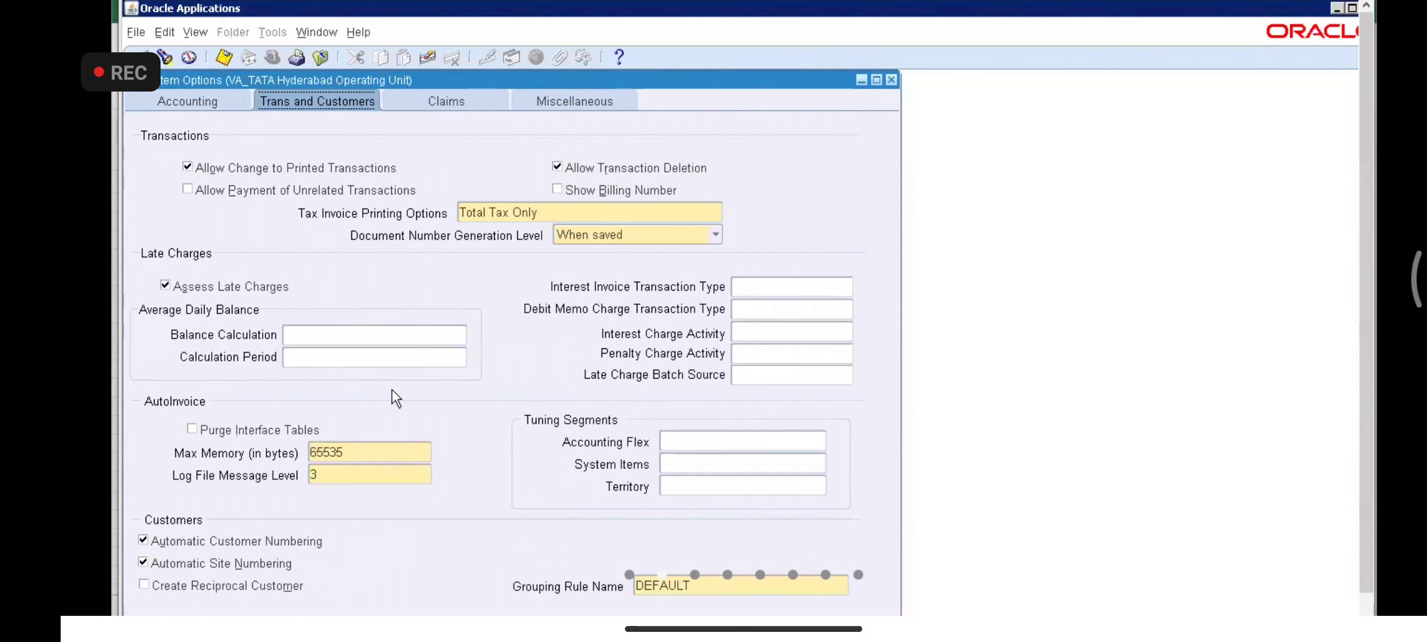
left_click(443, 101)
left_click(559, 91)
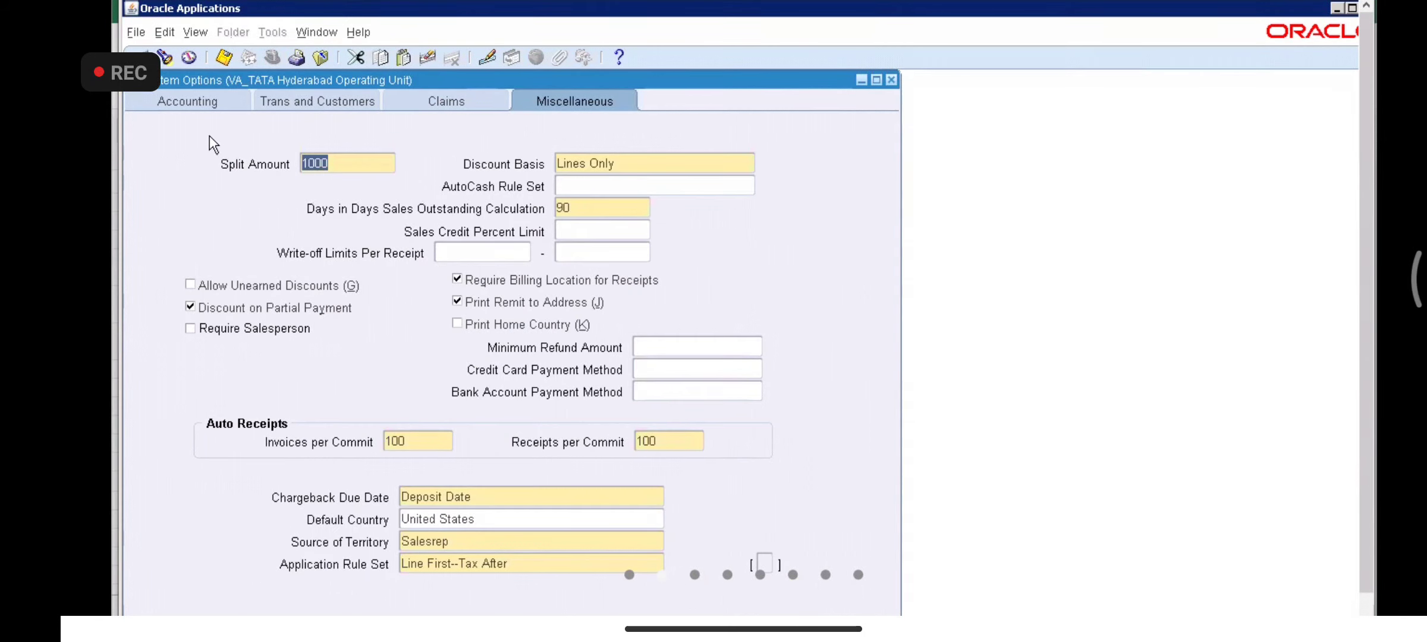
left_click(197, 103)
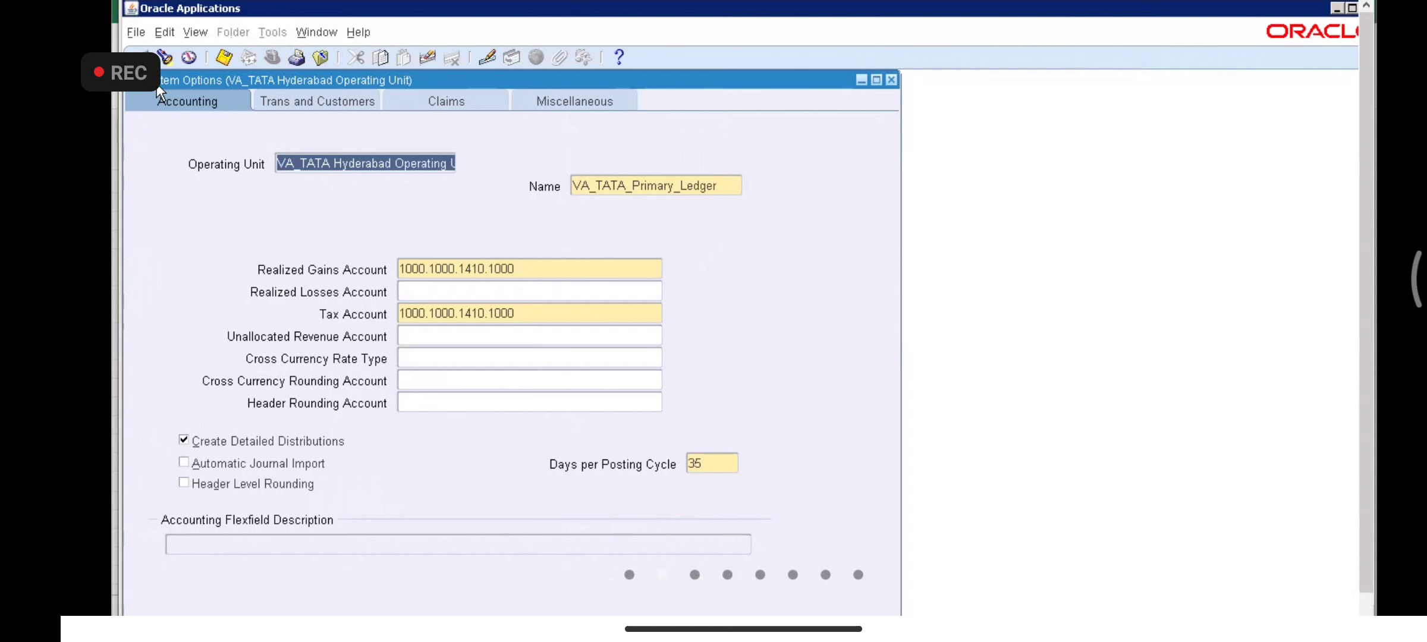
left_click(222, 57)
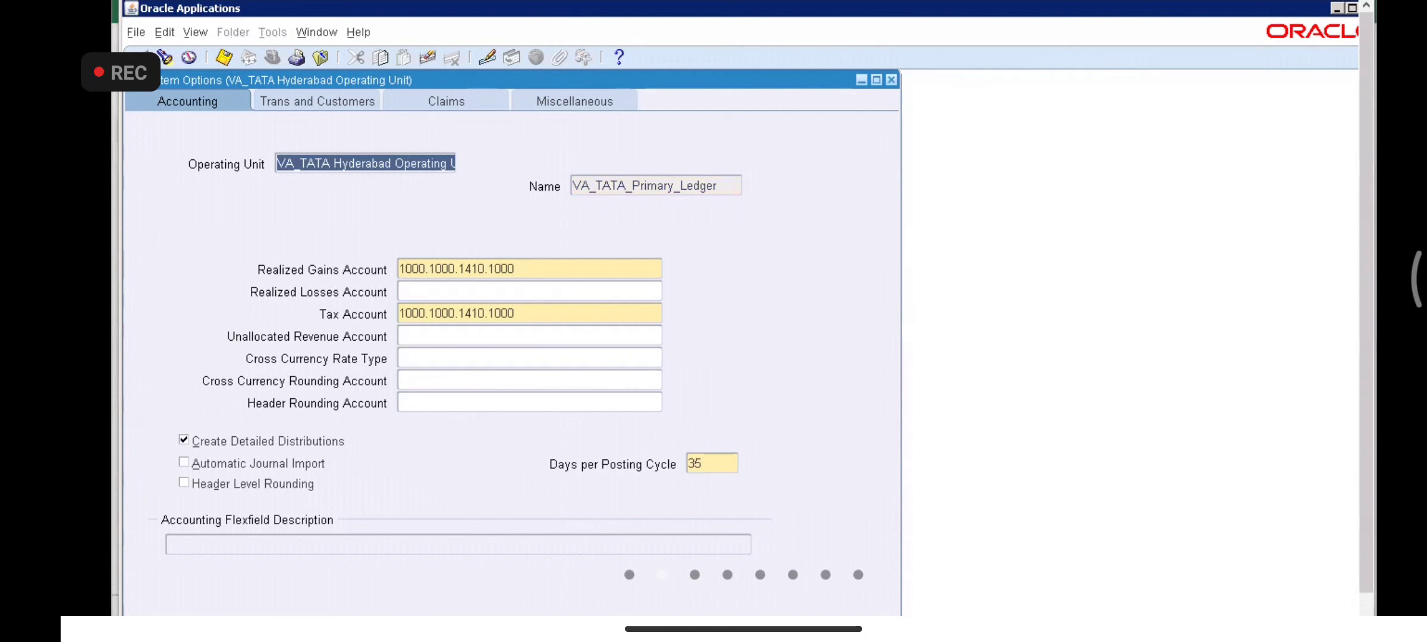
key("alt+Tab")
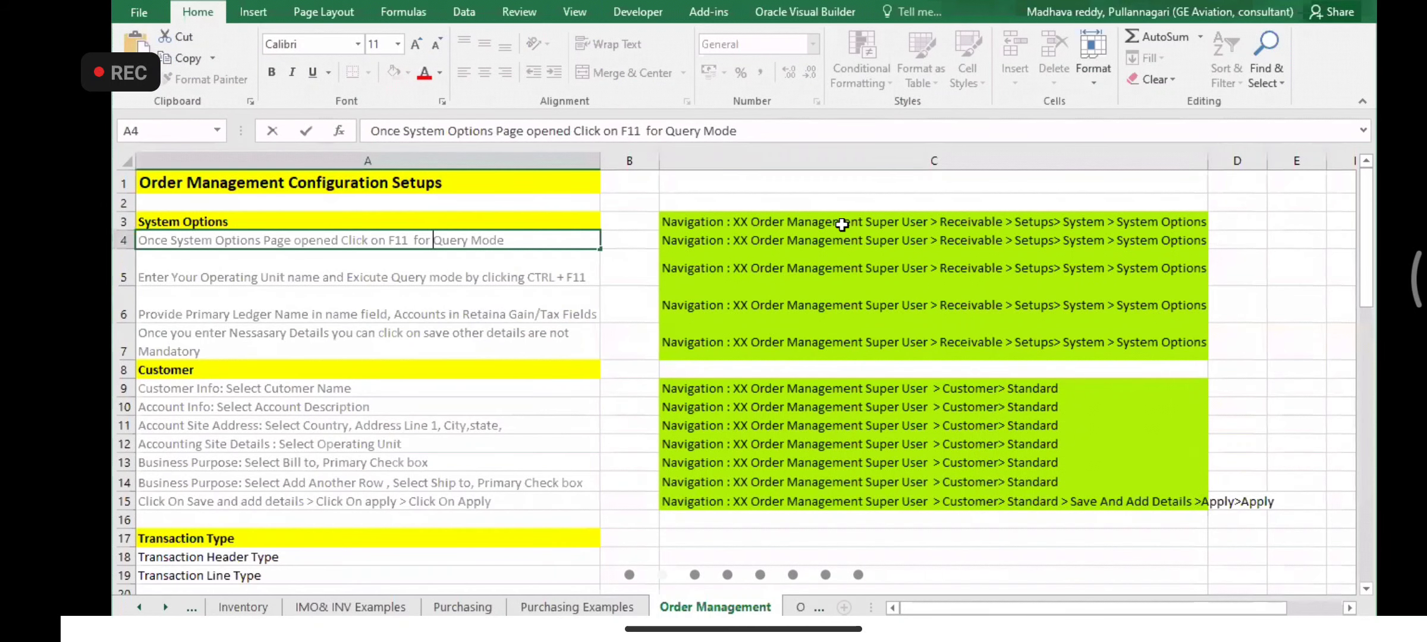
left_click(842, 225)
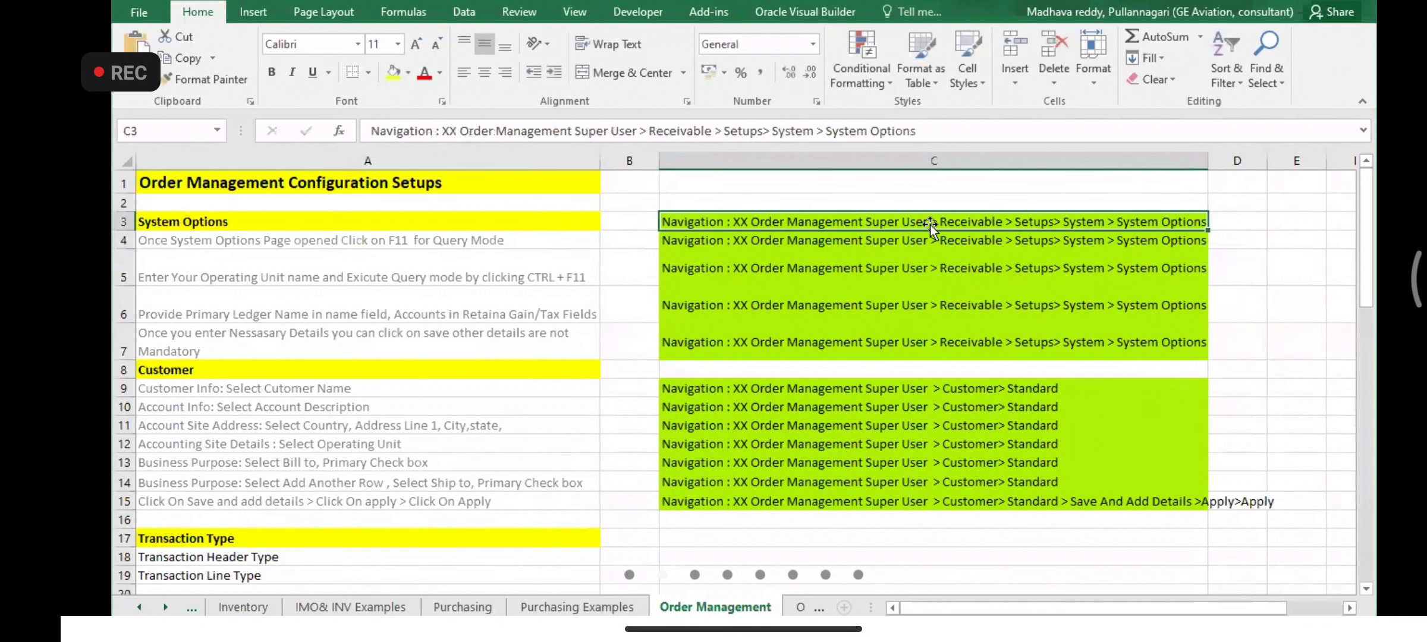
double_click(995, 225)
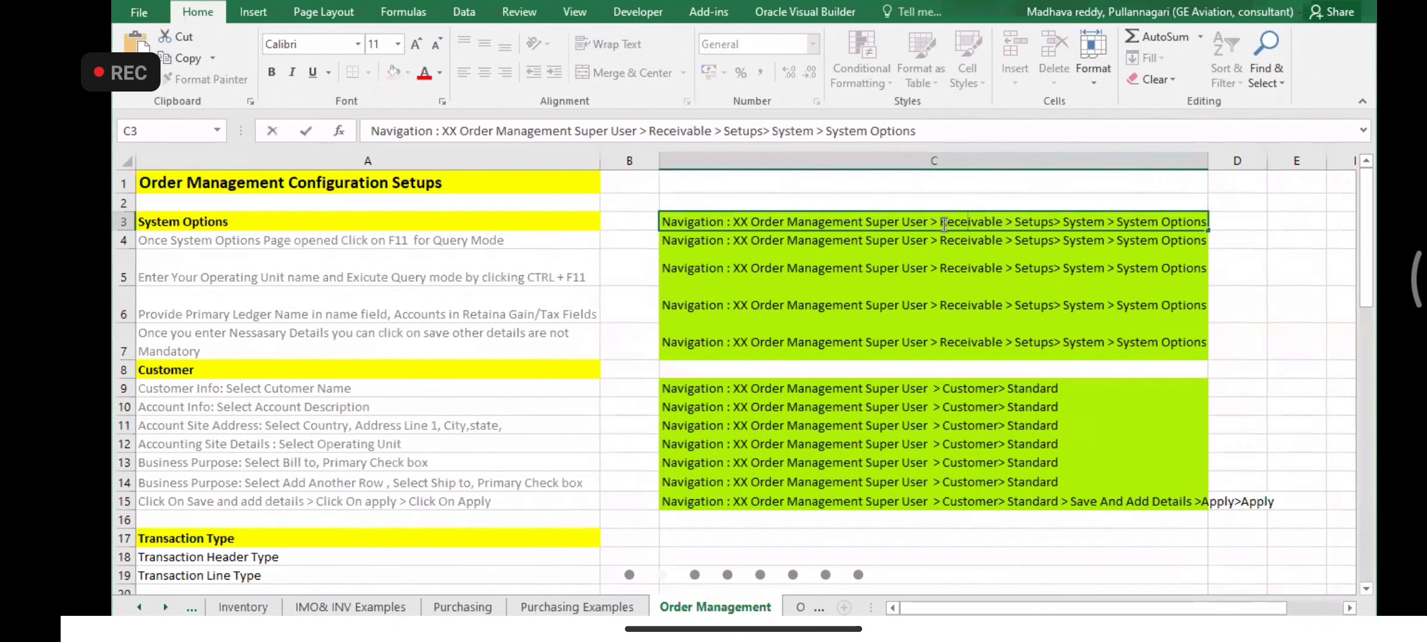
left_click_drag(941, 225, 1207, 225)
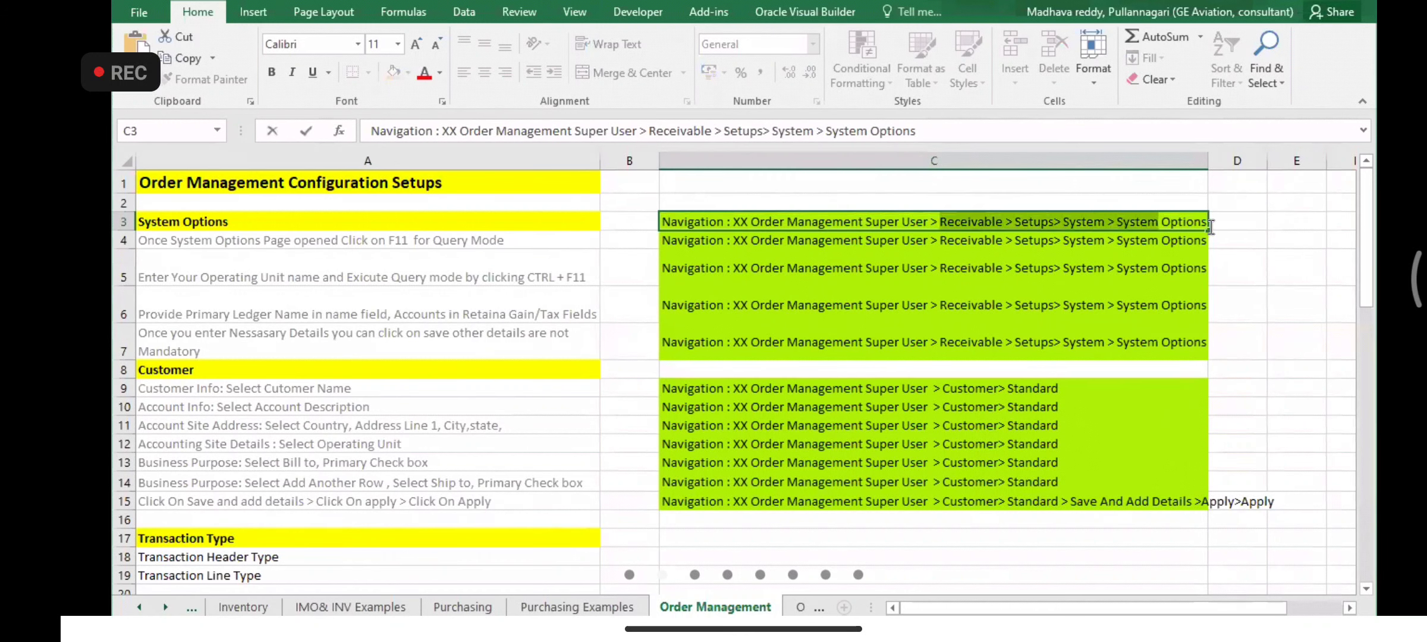
left_click(954, 223)
left_click_drag(941, 224, 1228, 227)
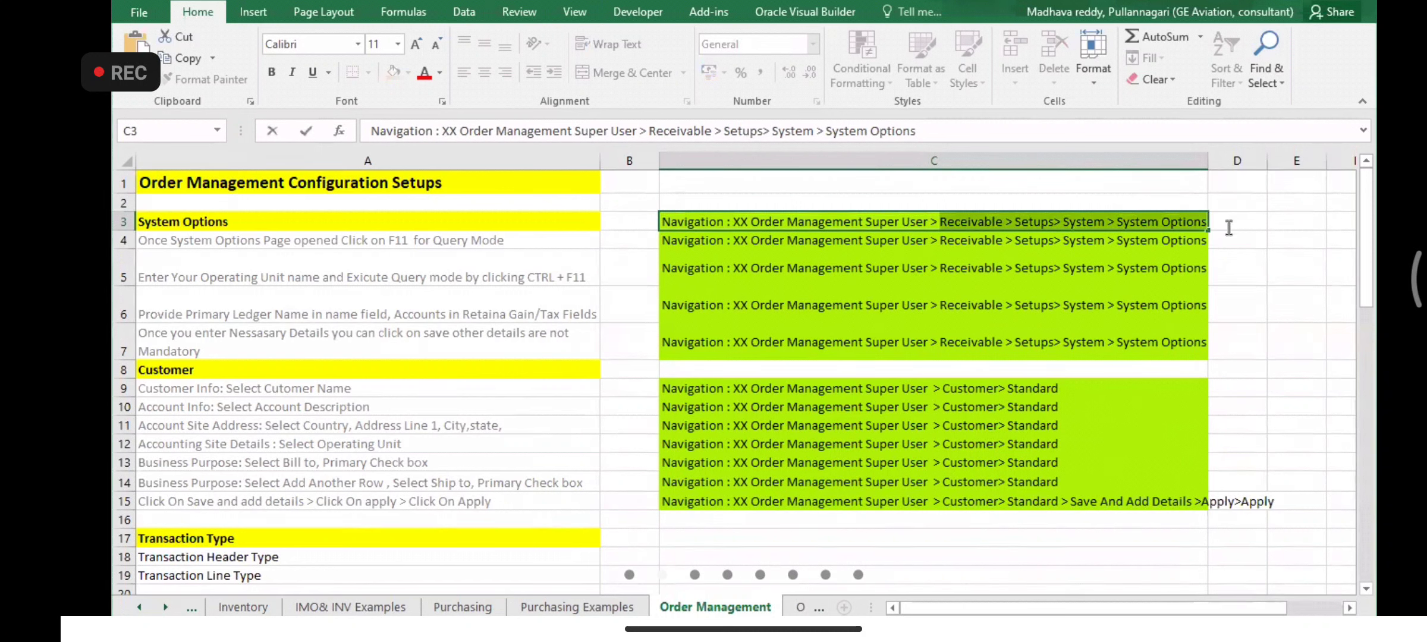
left_click(945, 222)
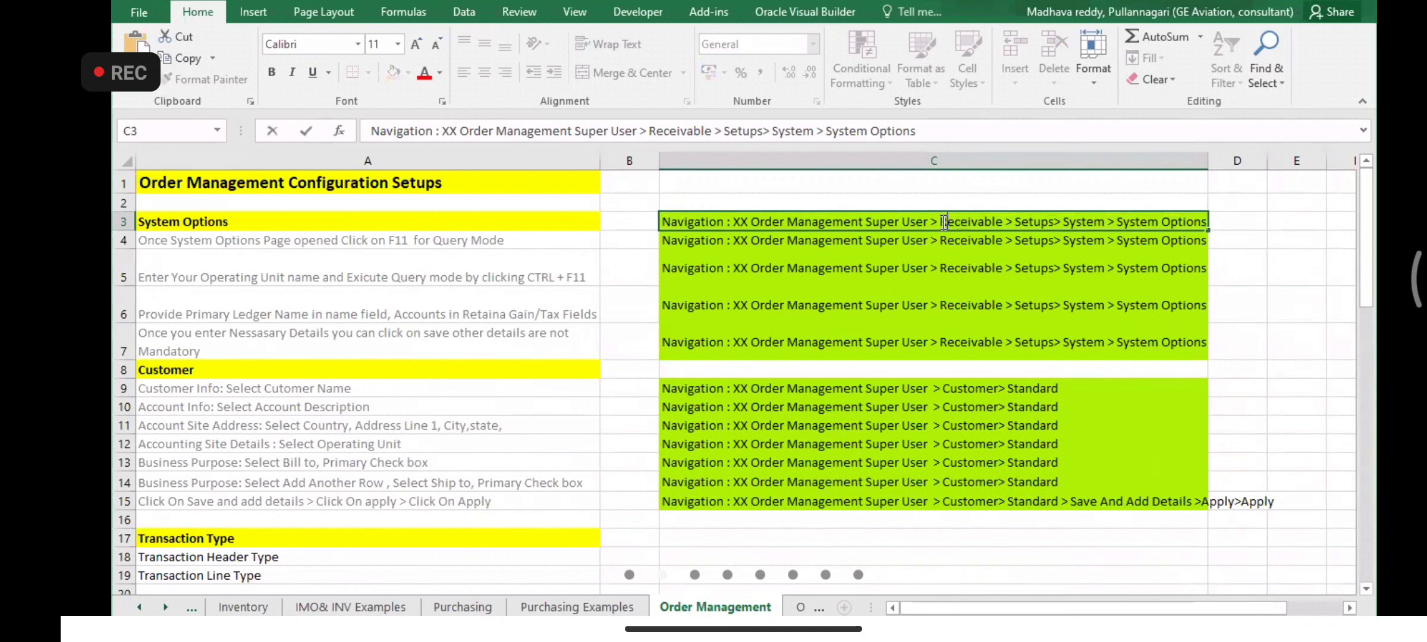
left_click_drag(944, 222, 1210, 226)
left_click(1008, 224)
left_click_drag(944, 222, 1210, 224)
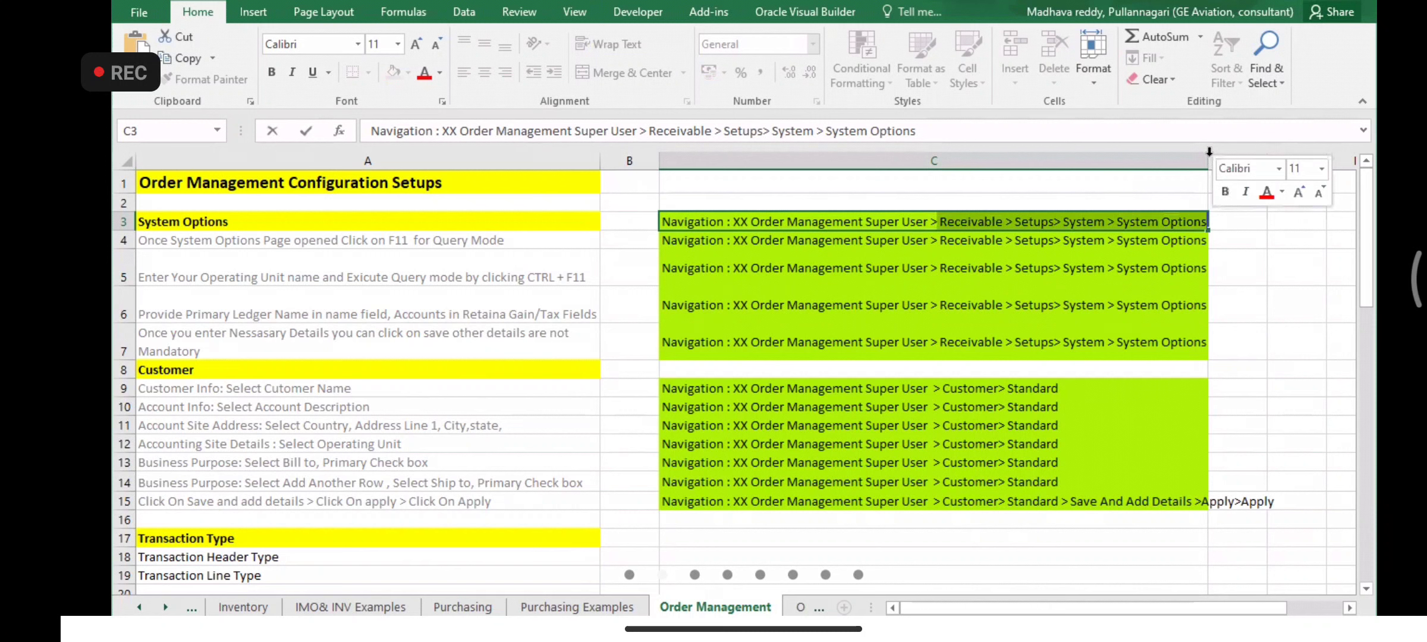
left_click(1214, 200)
left_click_drag(1210, 162, 1300, 161)
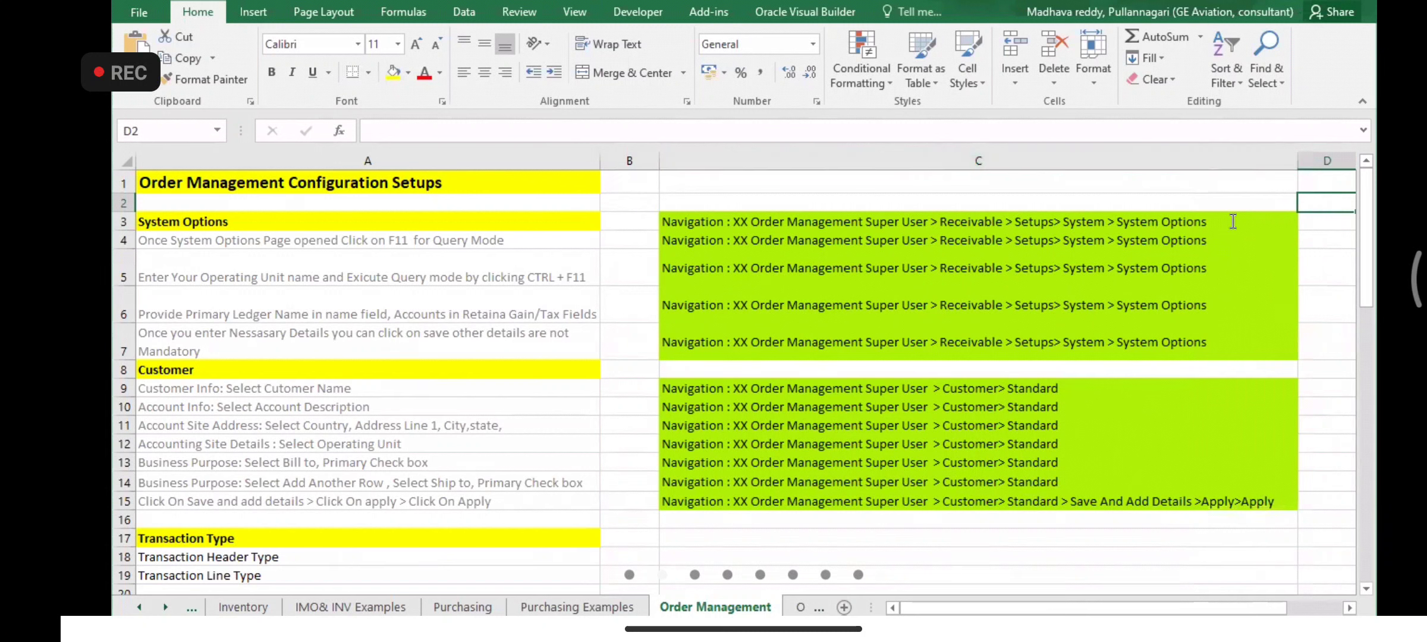
double_click(1226, 222)
left_click_drag(1225, 221, 937, 225)
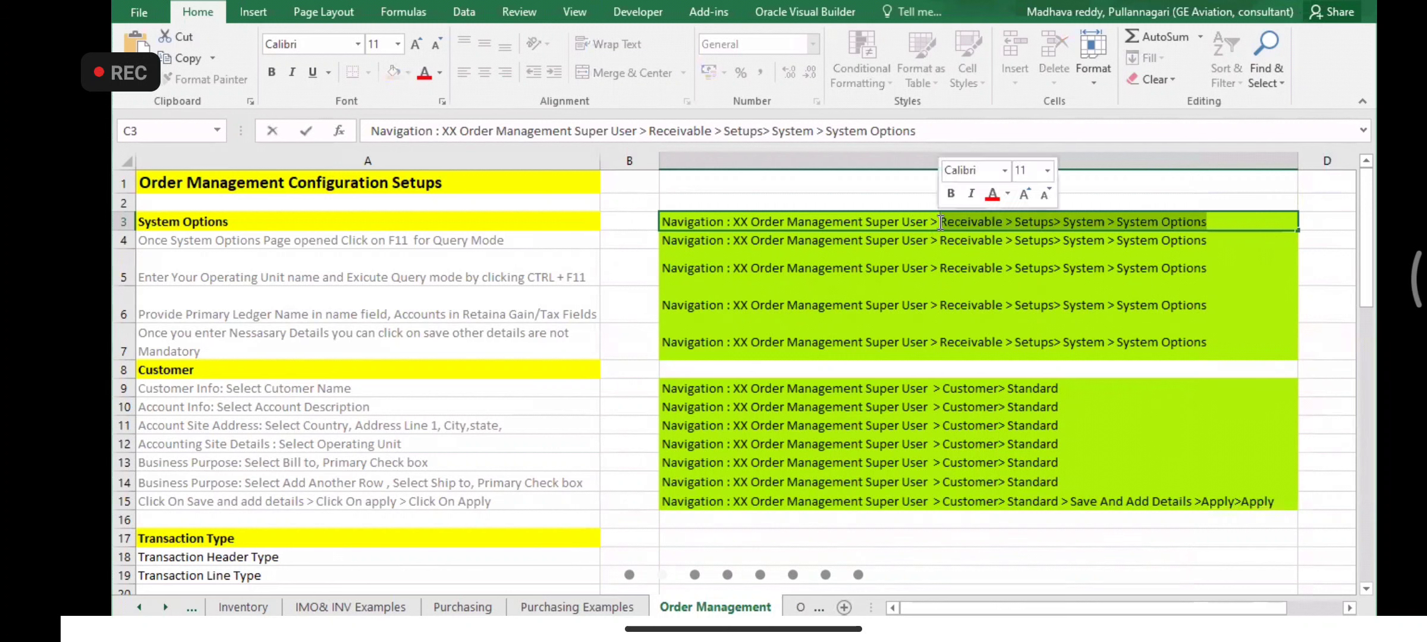
left_click(940, 222)
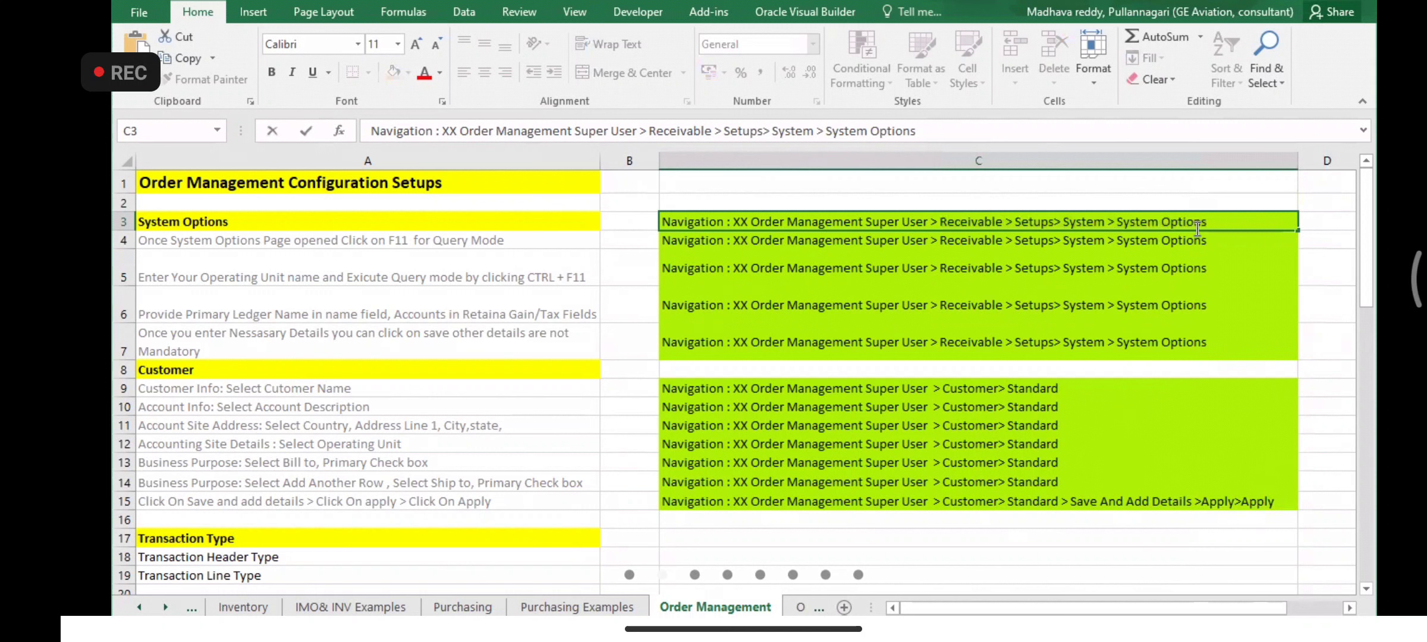
left_click(1225, 228, "shift")
left_click_drag(1225, 228, 940, 227)
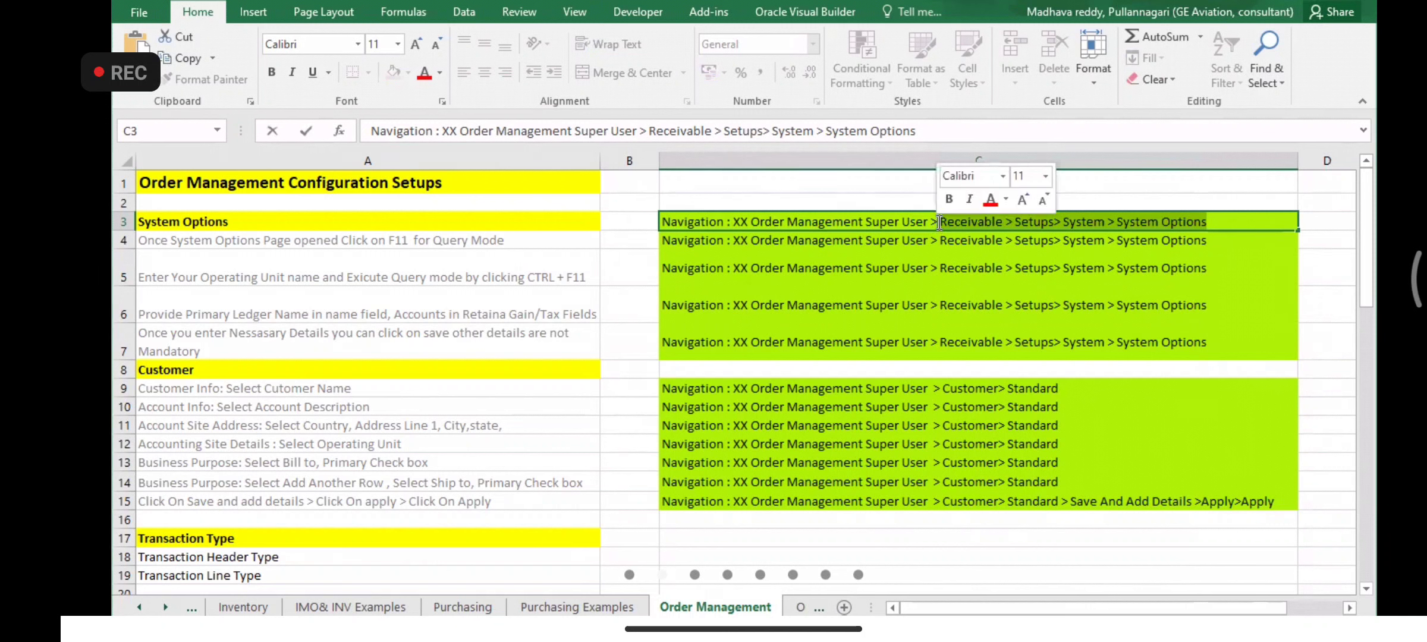
left_click(938, 222)
left_click_drag(937, 221, 1216, 220)
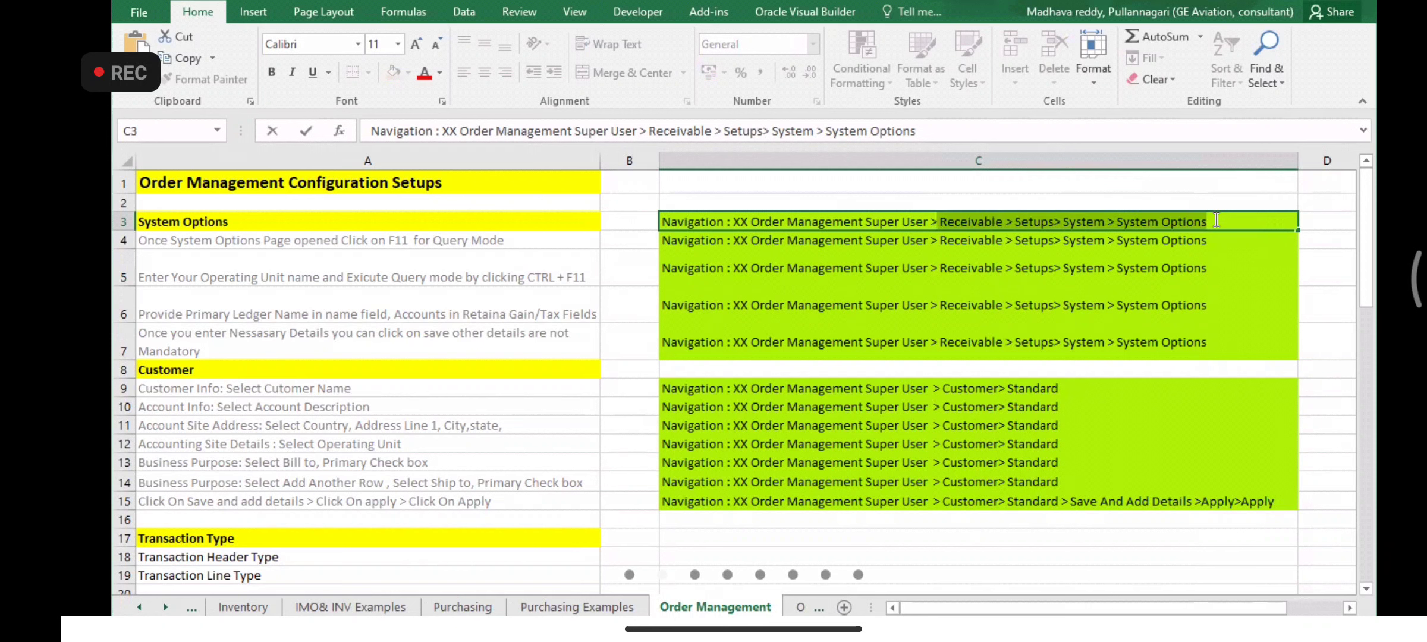
left_click(1216, 219)
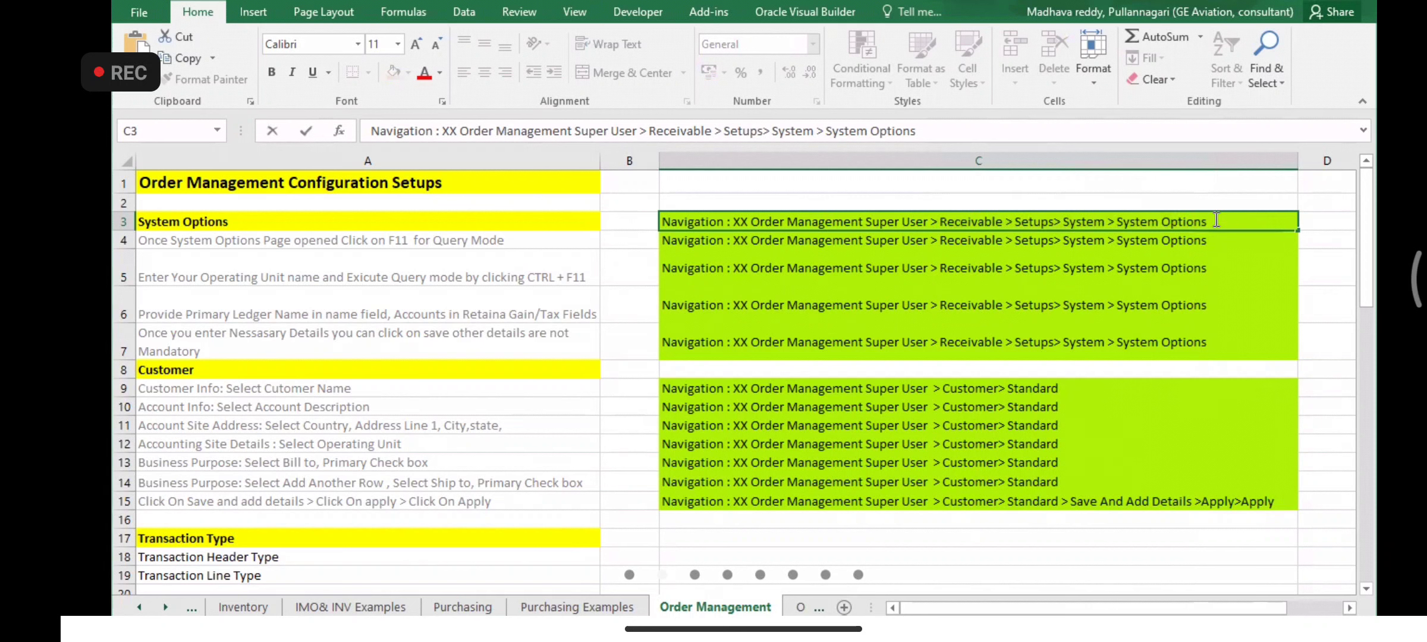
left_click_drag(1217, 220, 943, 226)
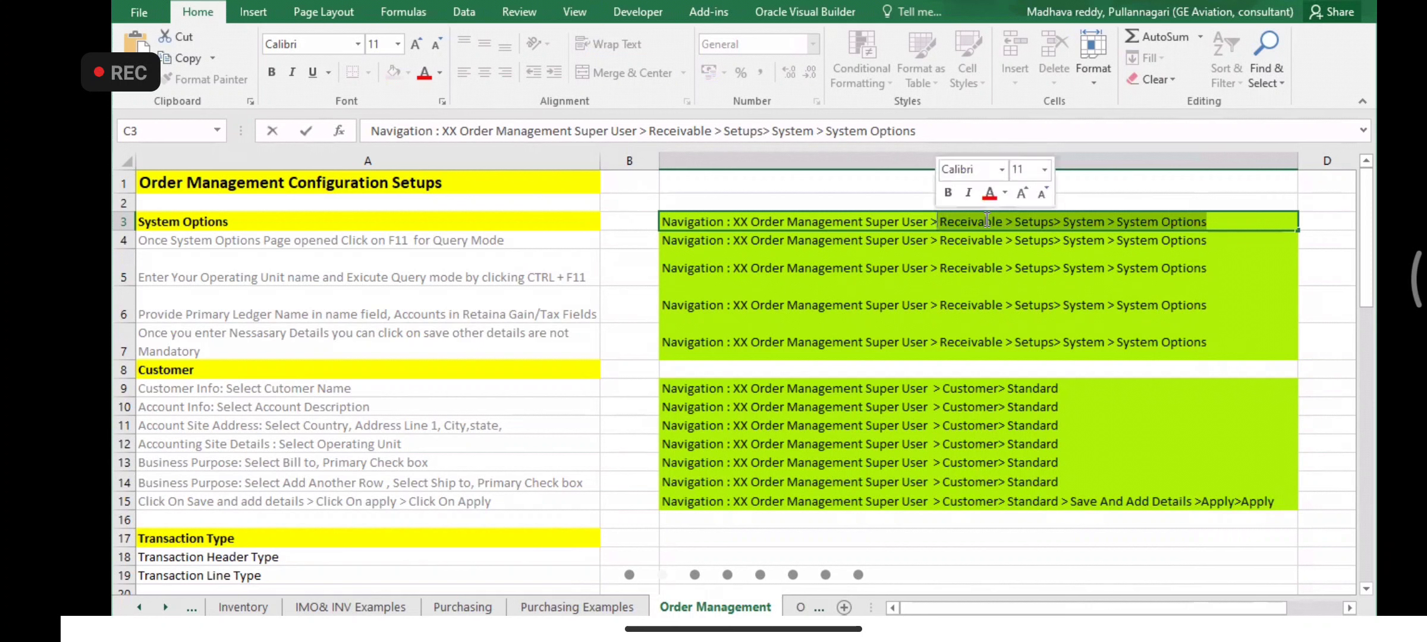
left_click(1221, 222)
left_click_drag(1222, 221, 935, 228)
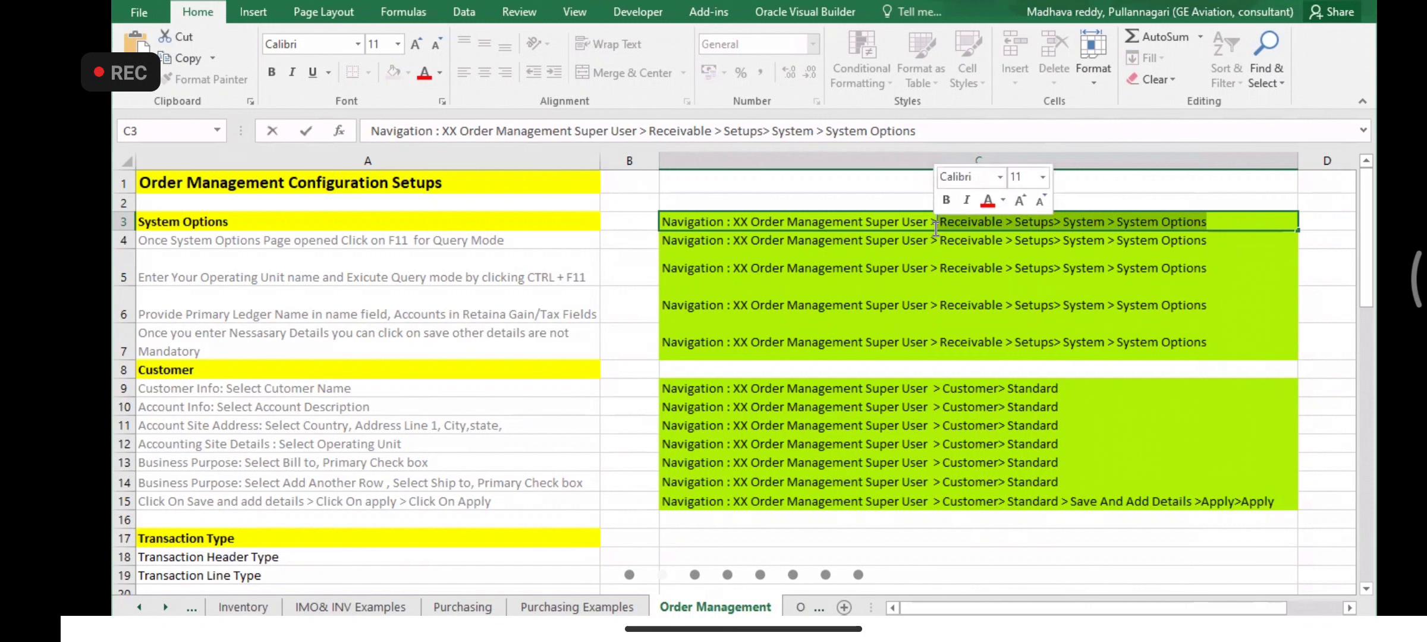
left_click(955, 226)
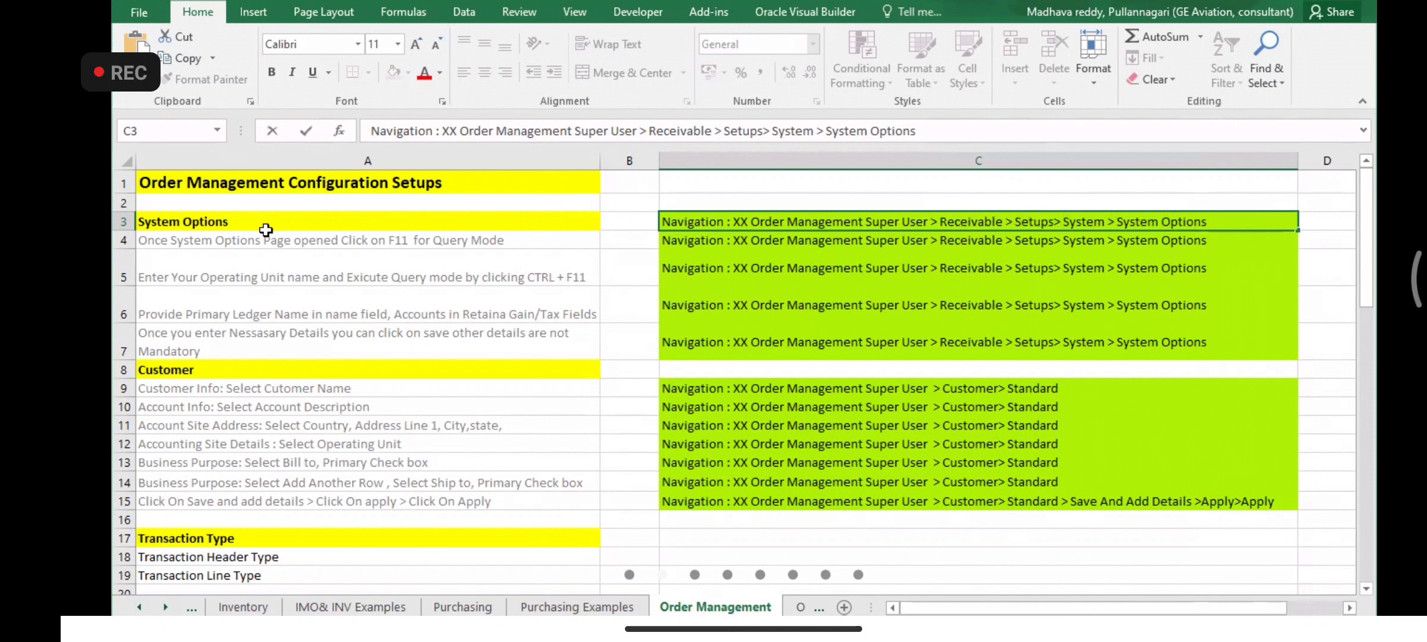
- Highlight the System Options heading text in cell A3 of the setup notes
left_click(244, 221)
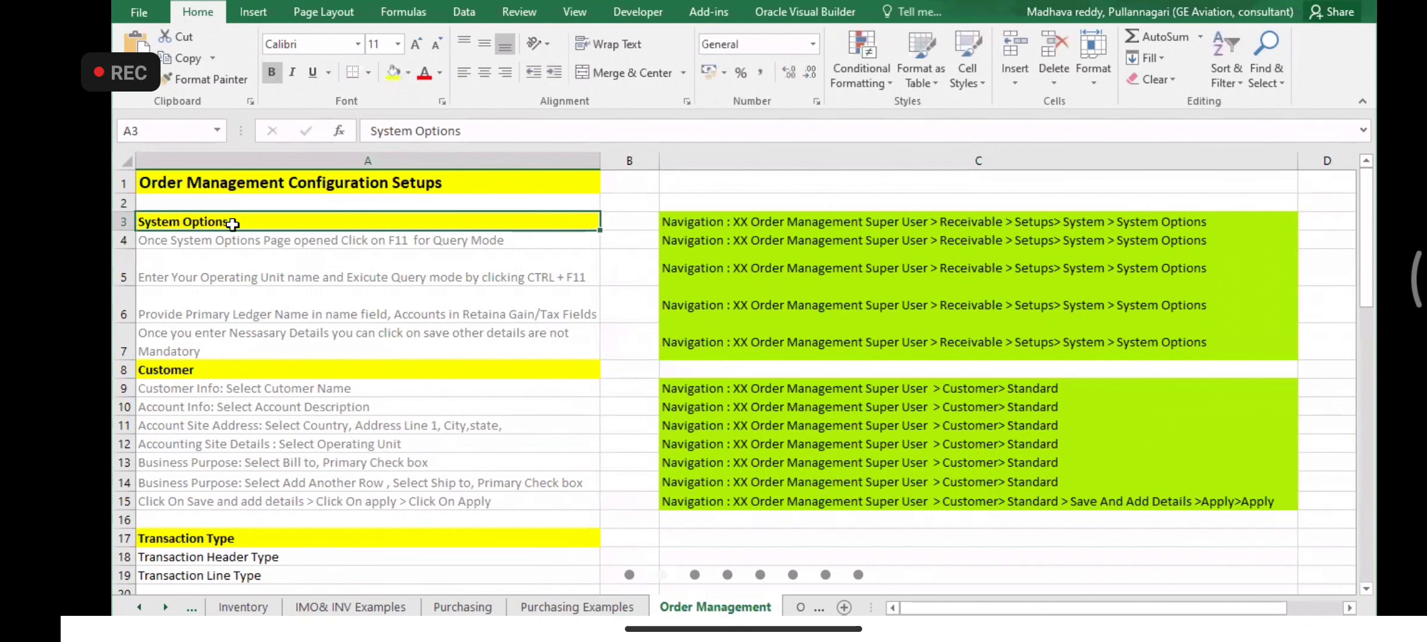
double_click(238, 221)
left_click_drag(238, 221, 140, 222)
left_click(245, 223)
left_click_drag(280, 223, 130, 232)
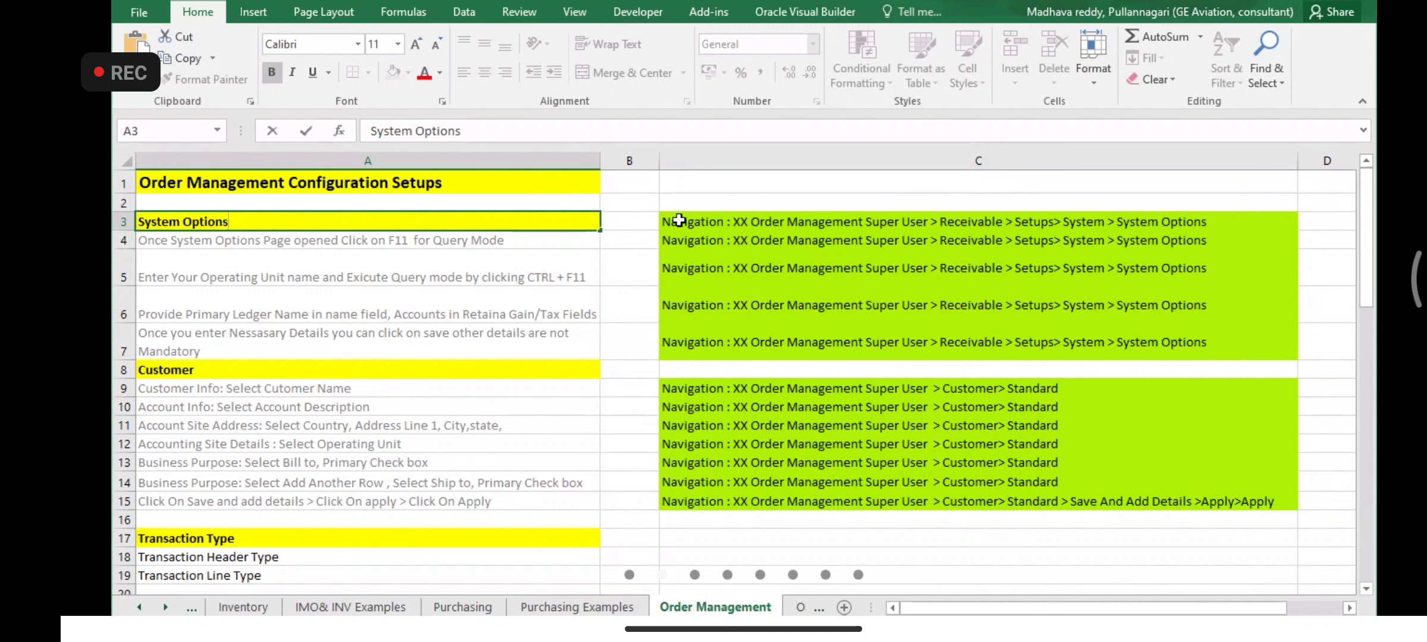
left_click(726, 222)
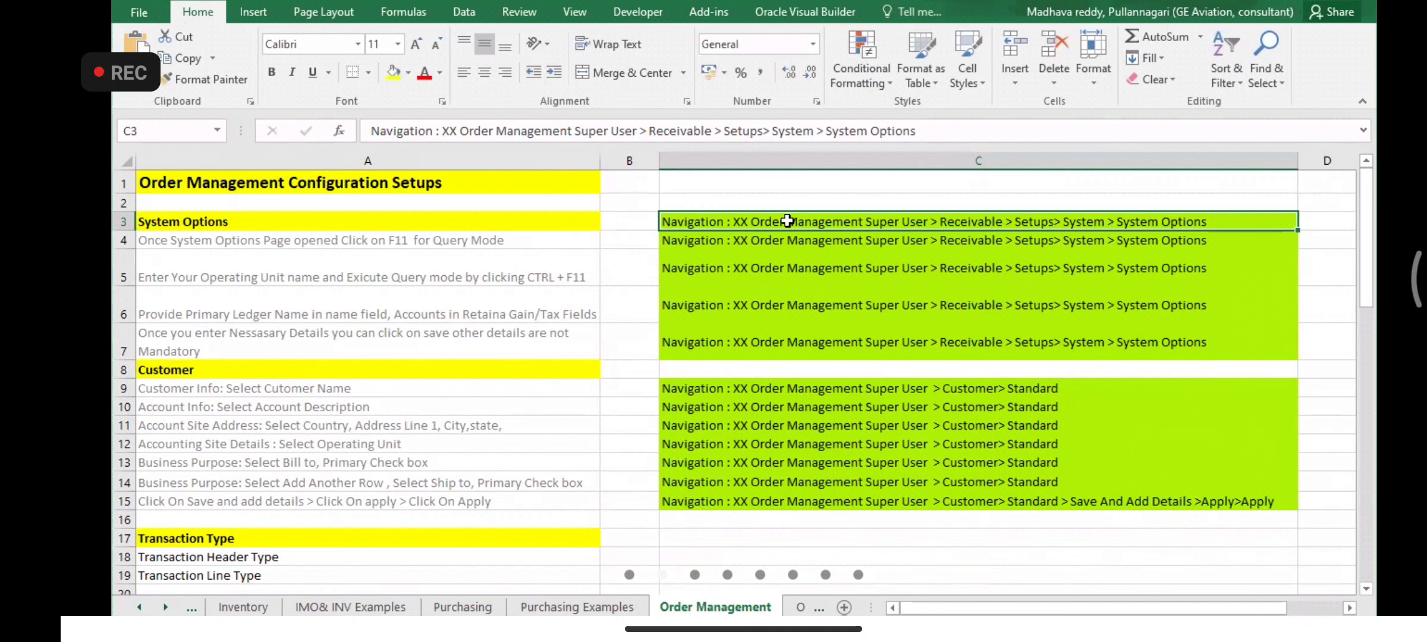
double_click(289, 224)
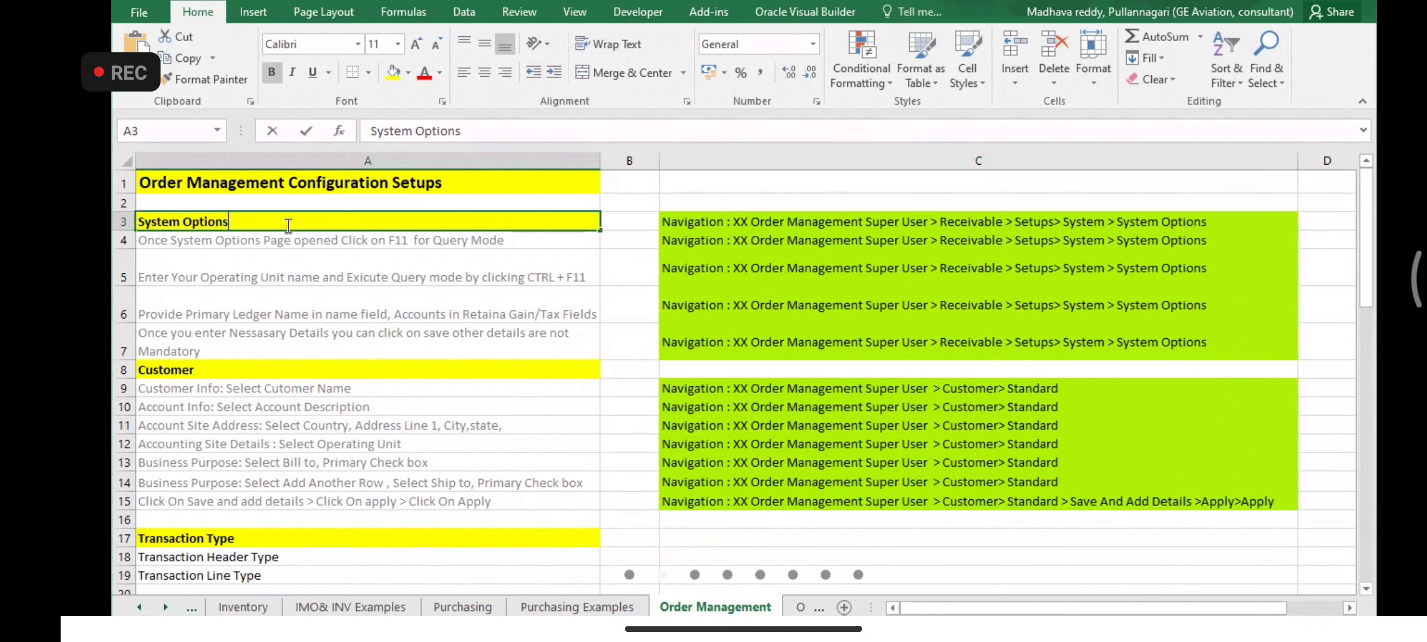
left_click_drag(248, 221, 136, 222)
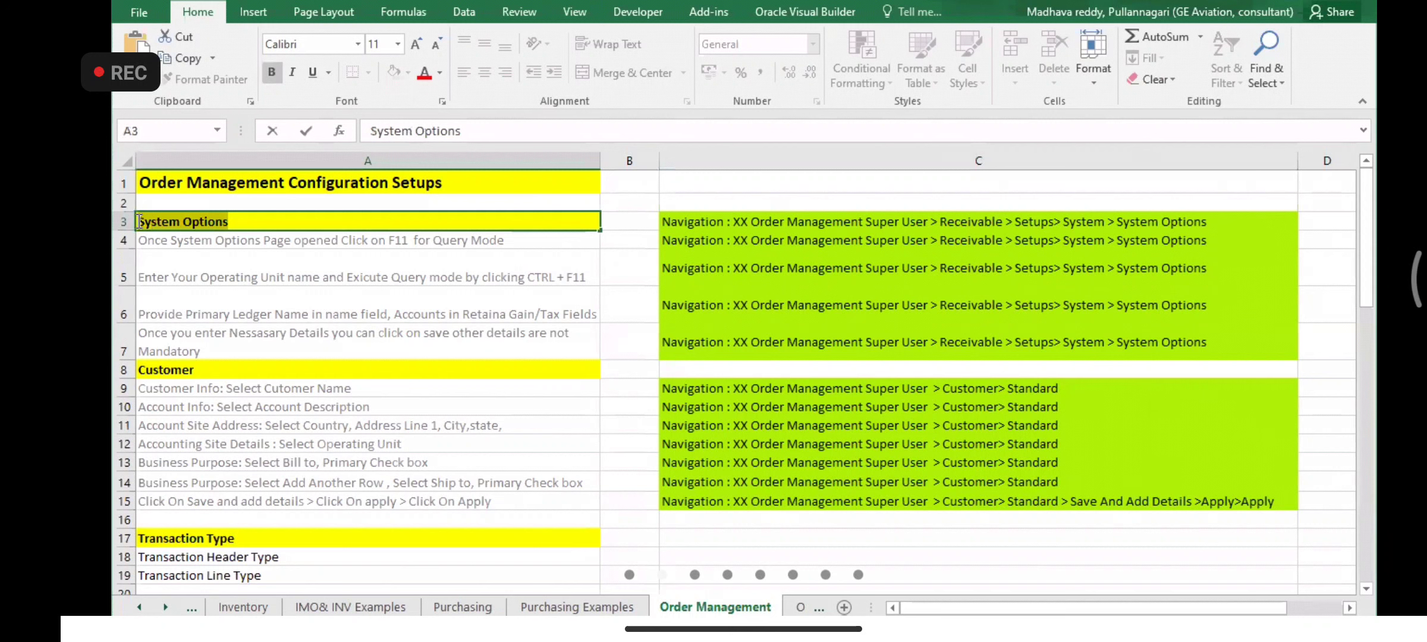
- Highlight 'Receivable' in the C3 navigation path, select row 3, then return to Oracle
left_click(1006, 222)
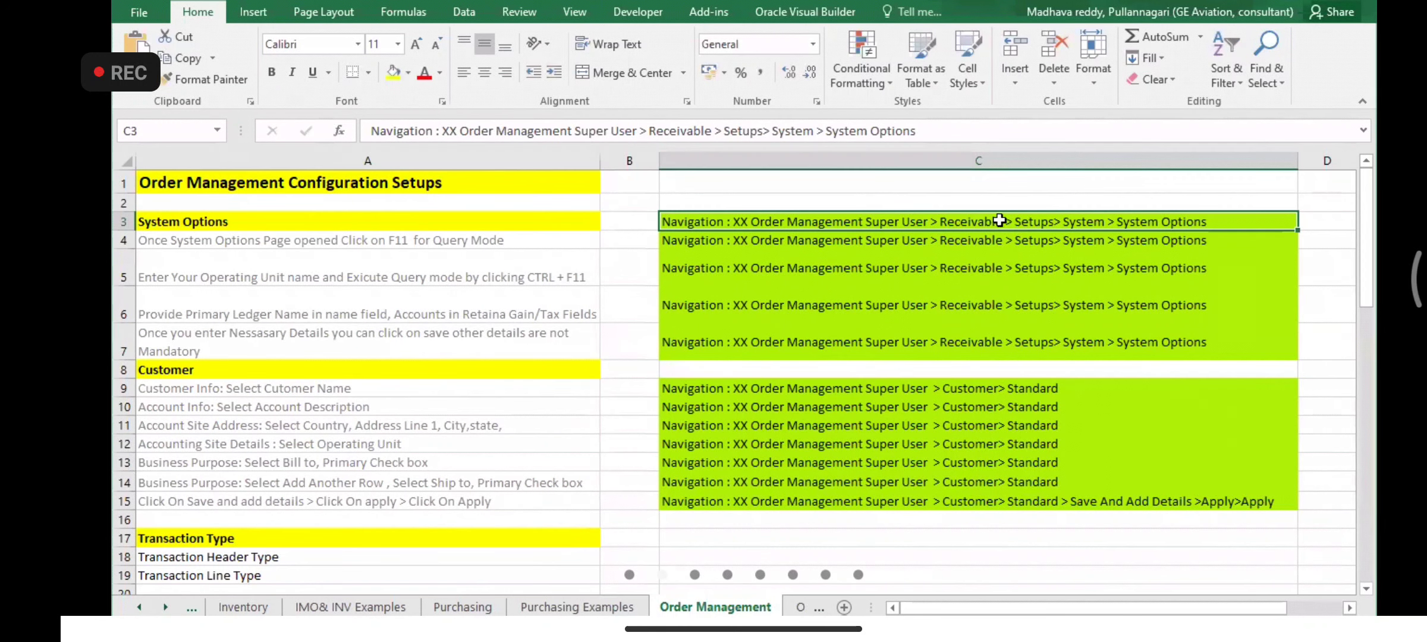
double_click(1005, 223)
left_click_drag(1005, 222, 935, 223)
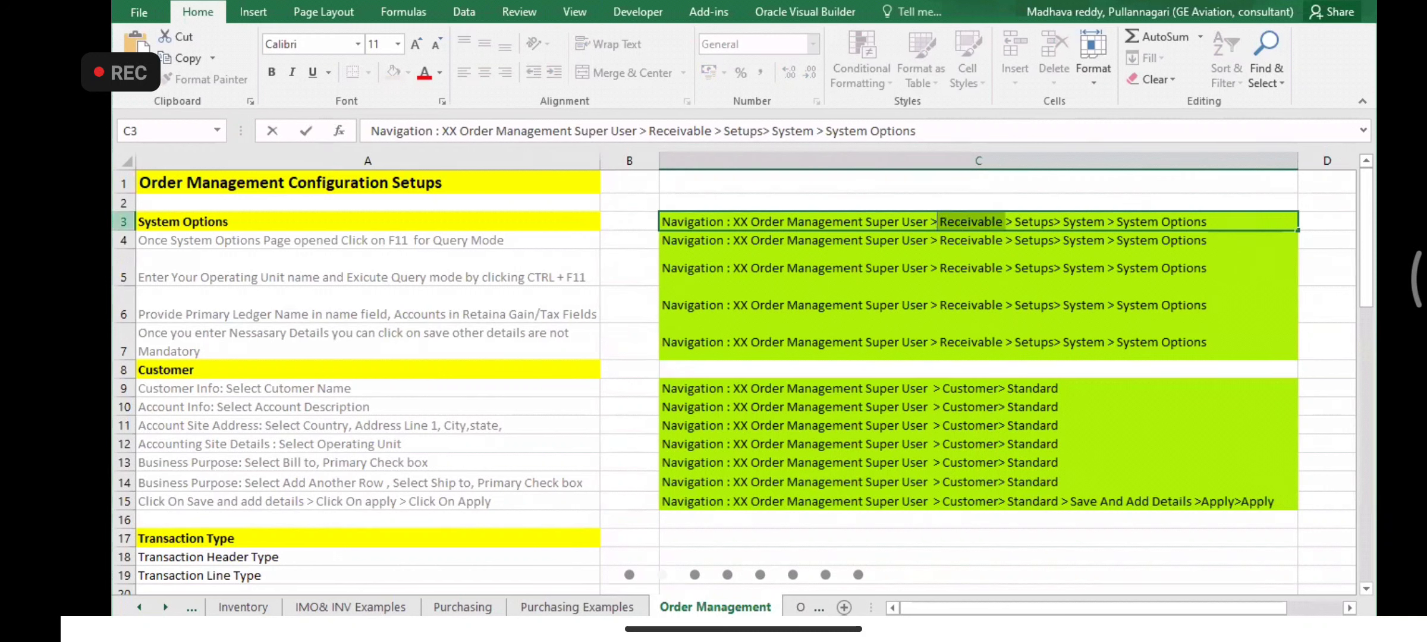
left_click(123, 222)
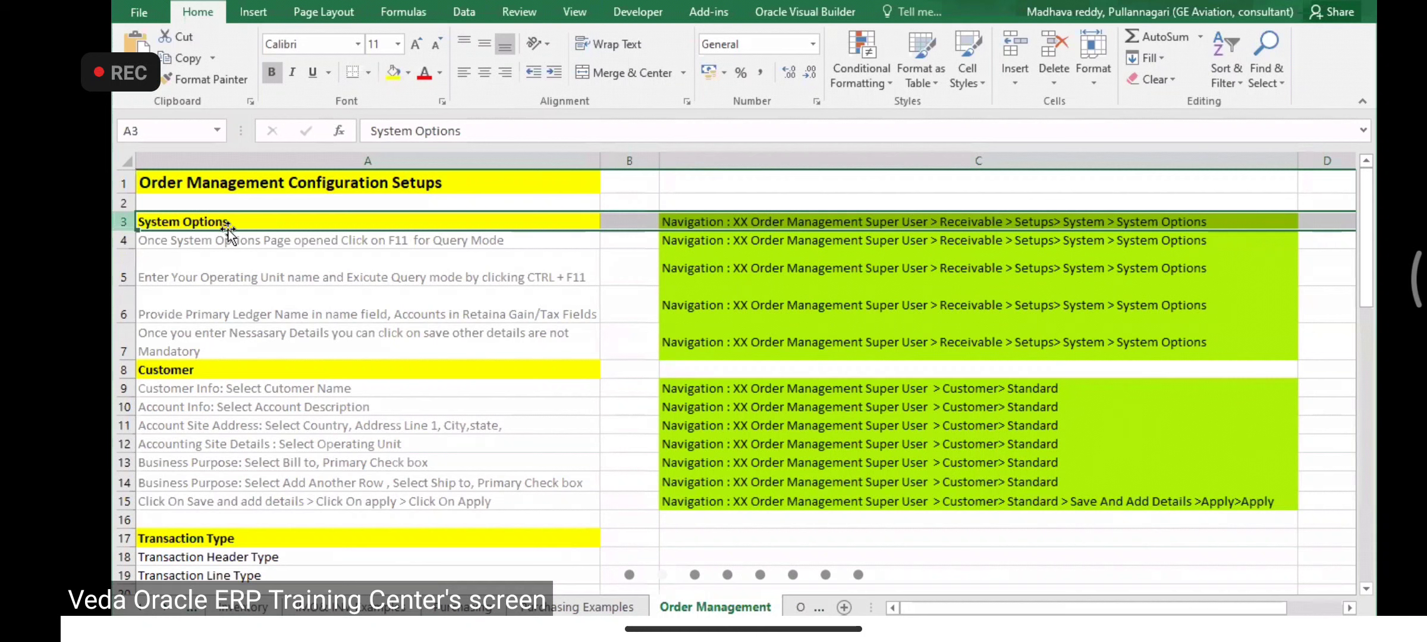
left_click(232, 217)
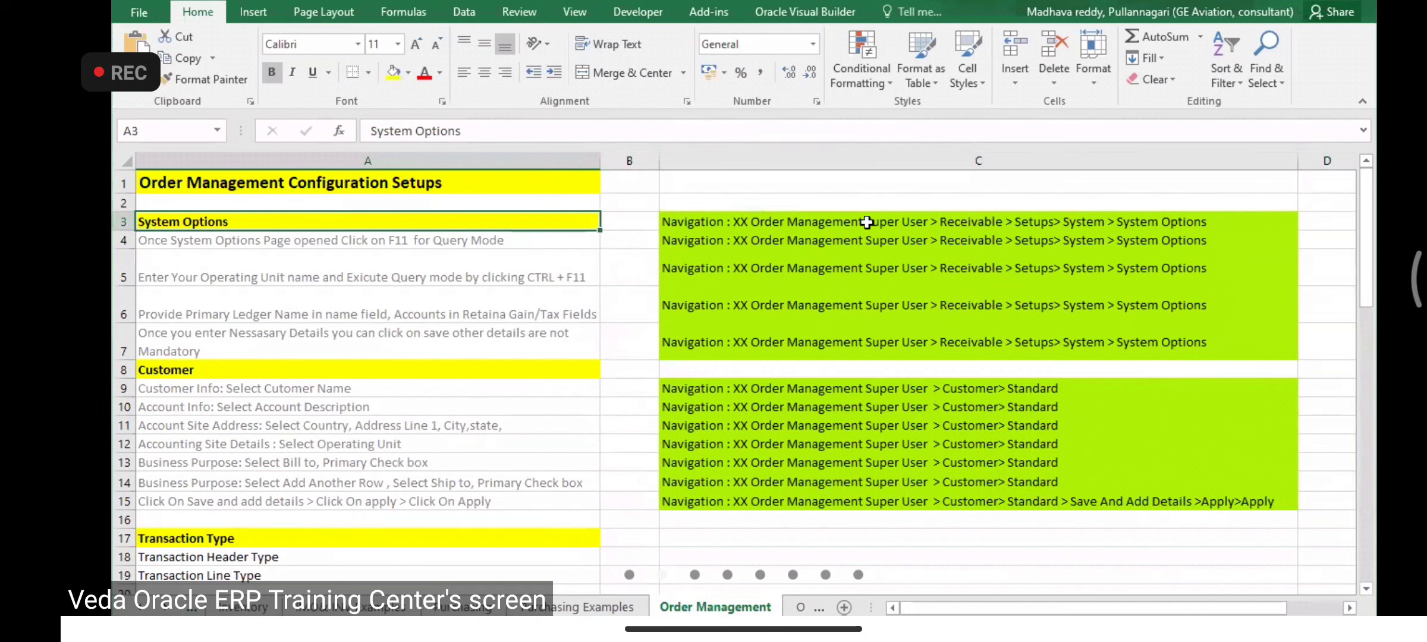
key("alt+Tab")
key("alt+Tab")
key("alt+Tab")
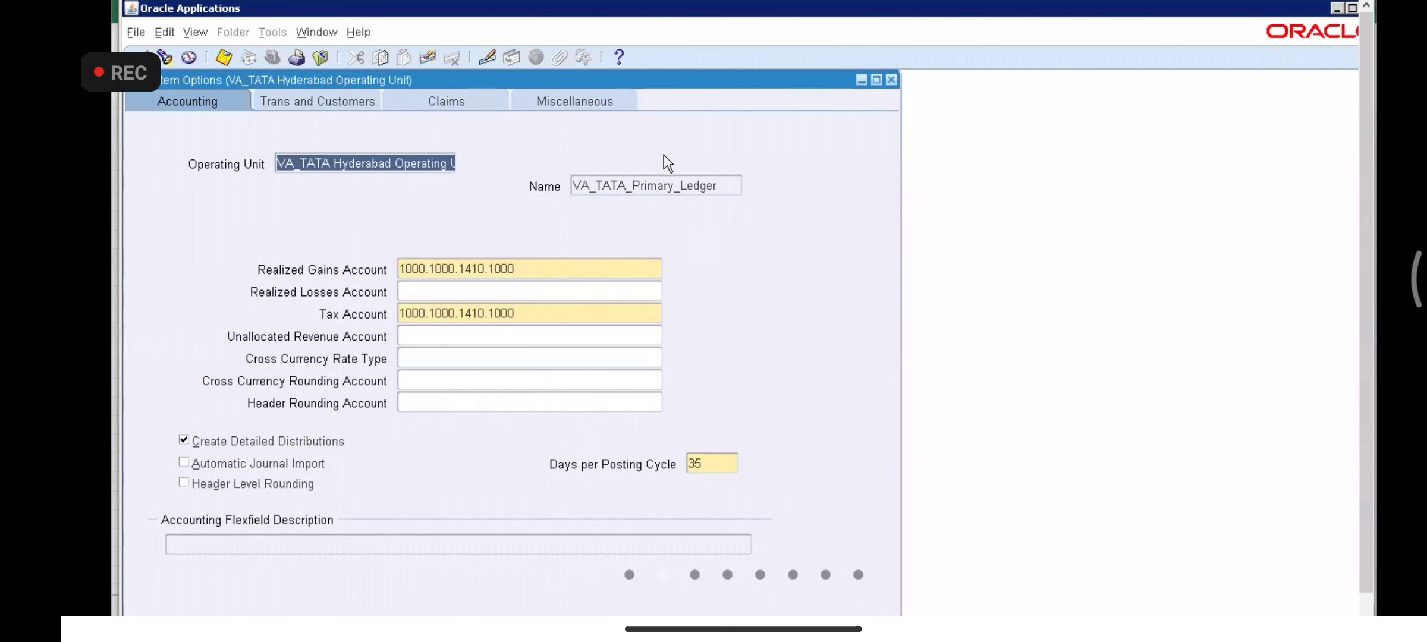
- Re-query System Options with VA_TATA% and bring up the VA_TATA Hyderabad Operating Unit record
key("alt+Tab")
key("alt+Tab")
left_click(365, 163)
key("F11")
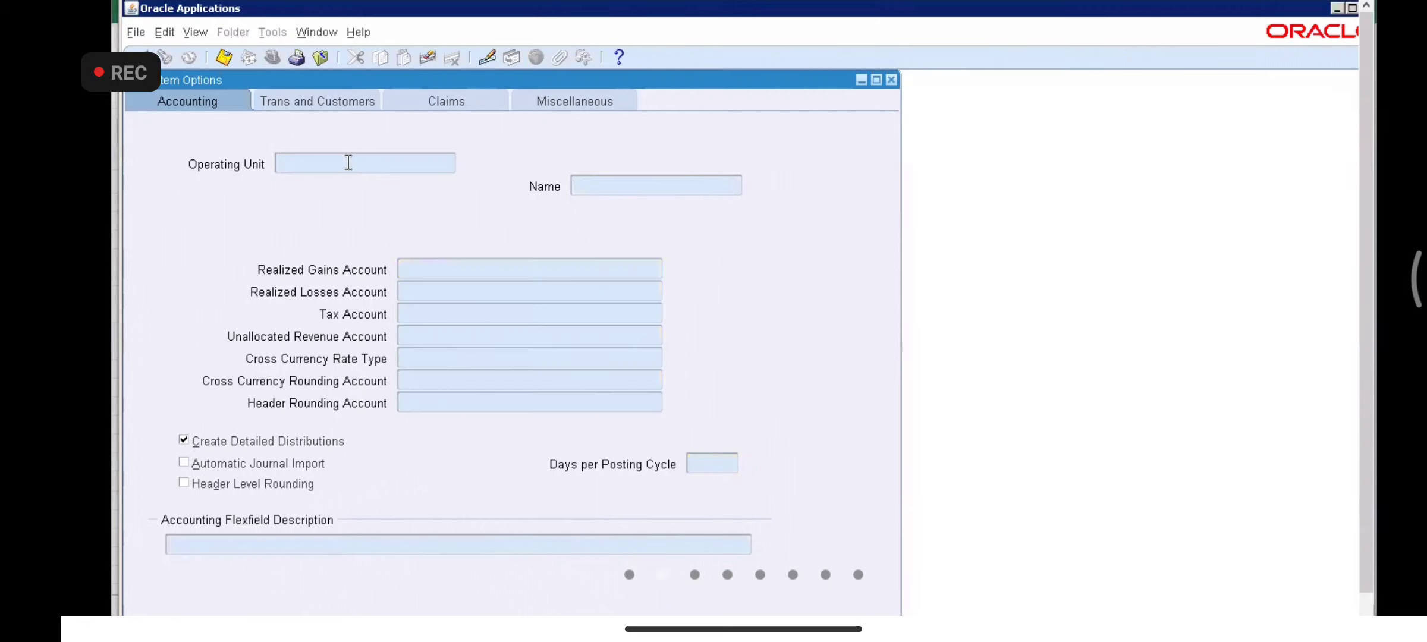
type("1000.1000.1410.1000")
key("BackSpace")
key("BackSpace")
key("BackSpace")
key("BackSpace")
key("BackSpace")
key("BackSpace")
key("BackSpace")
key("BackSpace")
key("BackSpace")
key("BackSpace")
key("BackSpace")
key("BackSpace")
key("BackSpace")
key("BackSpace")
key("BackSpace")
key("BackSpace")
key("BackSpace")
key("BackSpace")
key("BackSpace")
type("VA_TATA")
type("%")
key("Tab")
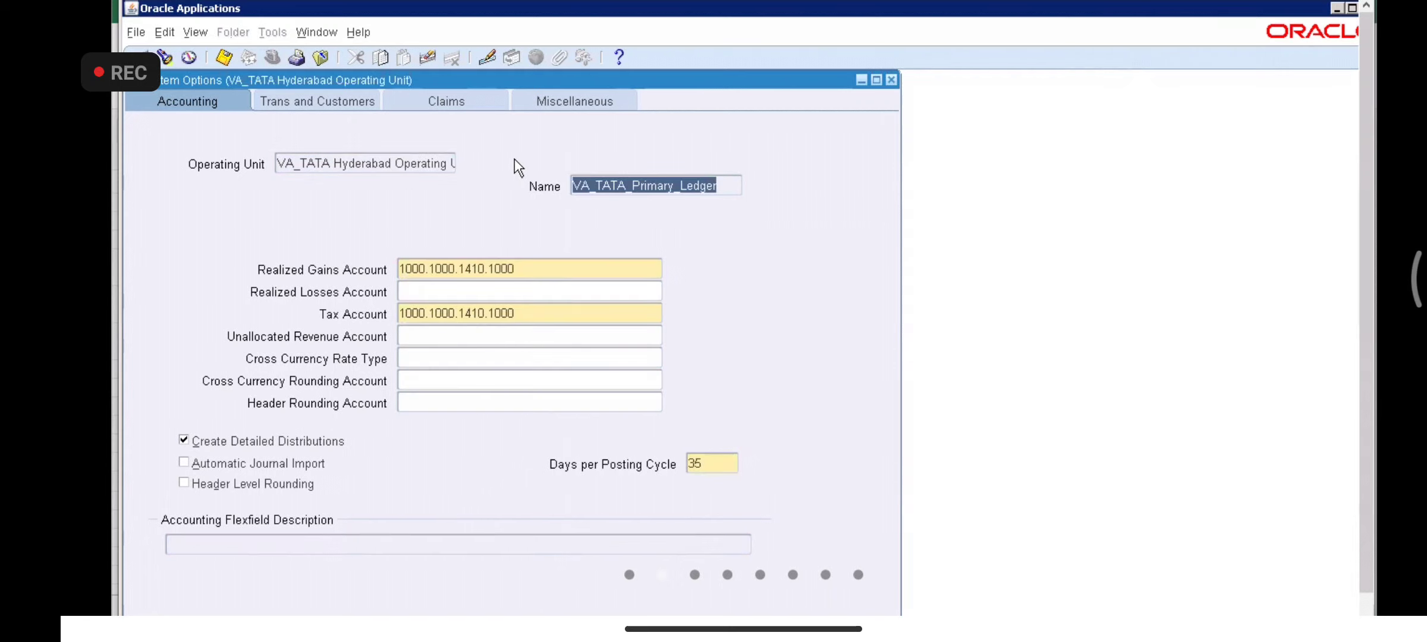
key("Down")
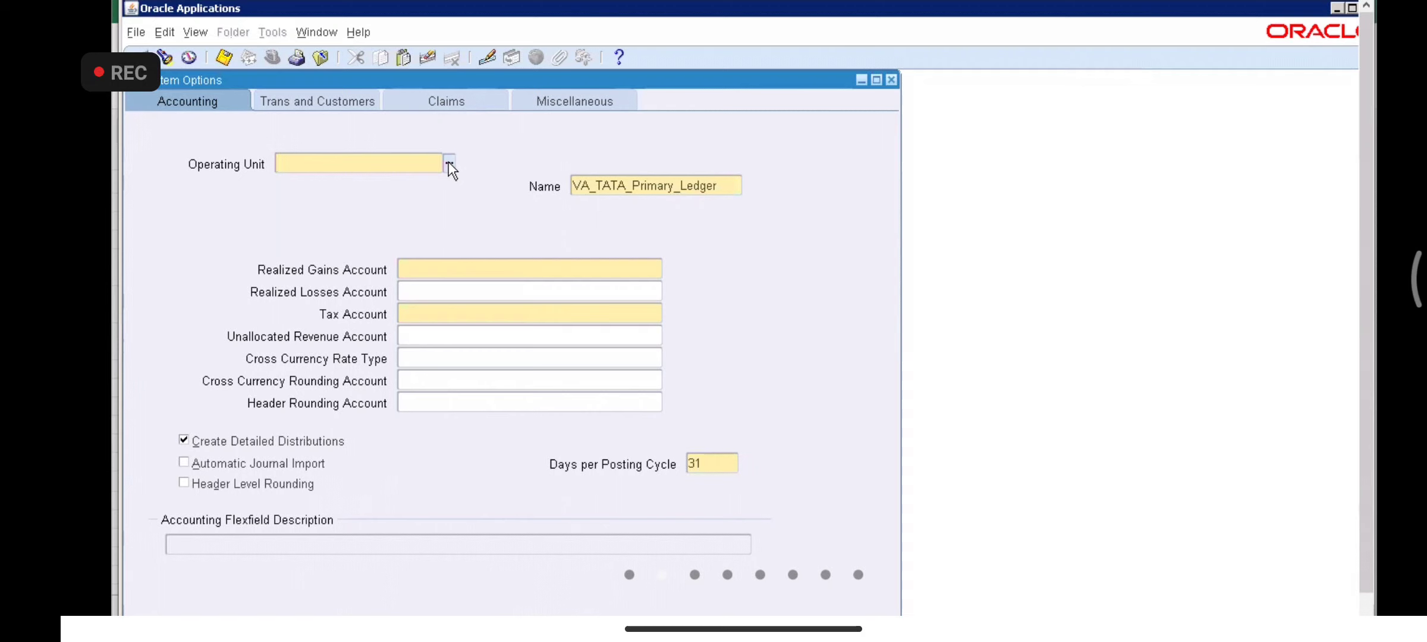
left_click(449, 163)
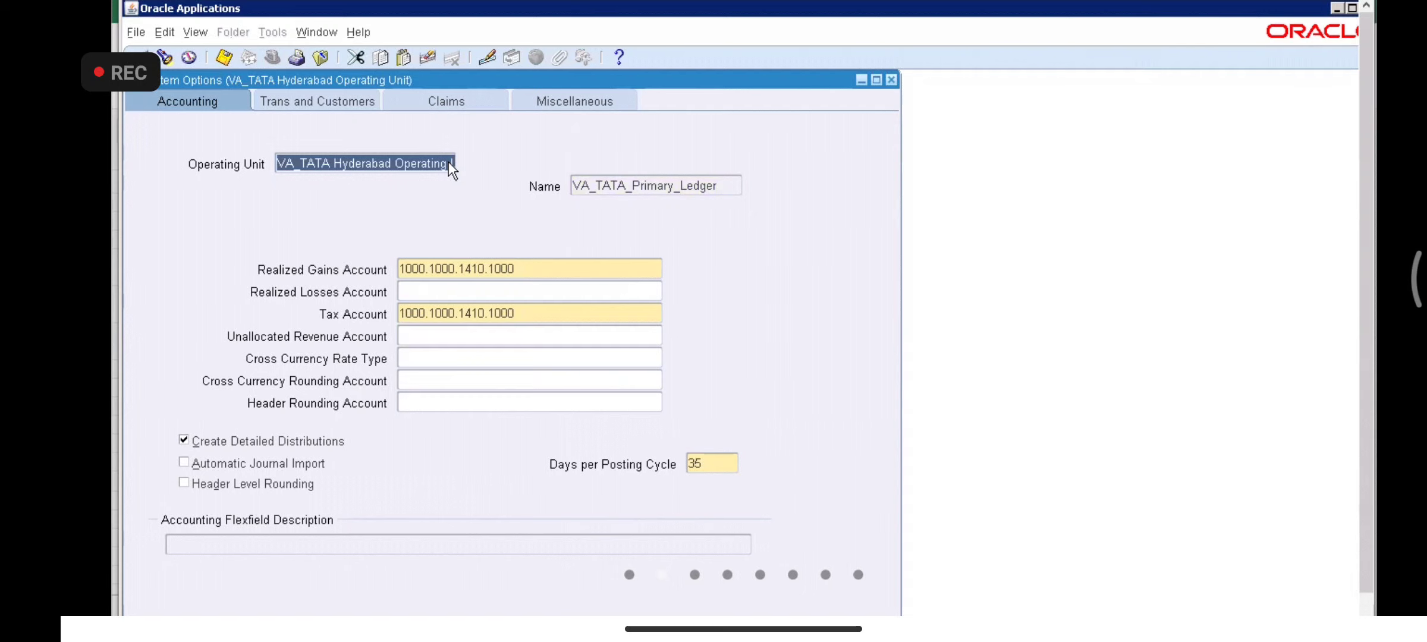
- Try VA_TATA Bangalore as the operating unit, dismiss the repeated already-defined error, and begin closing the form
key("Delete")
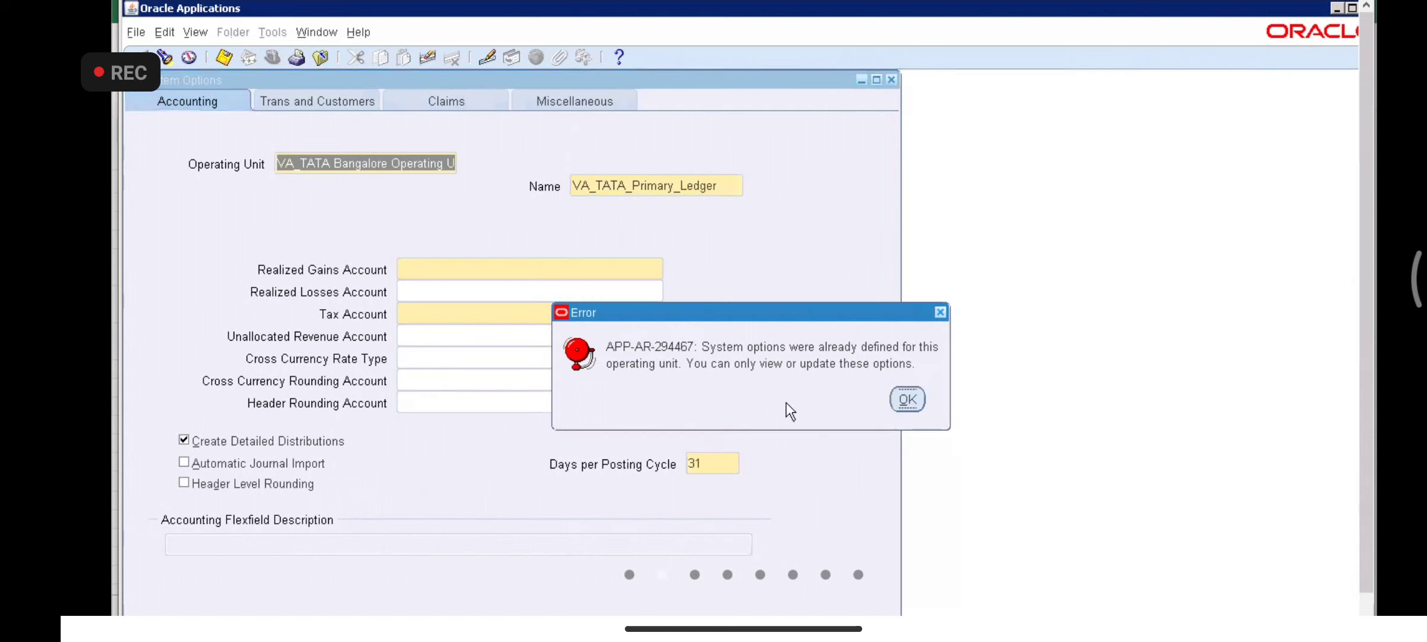
left_click(902, 399)
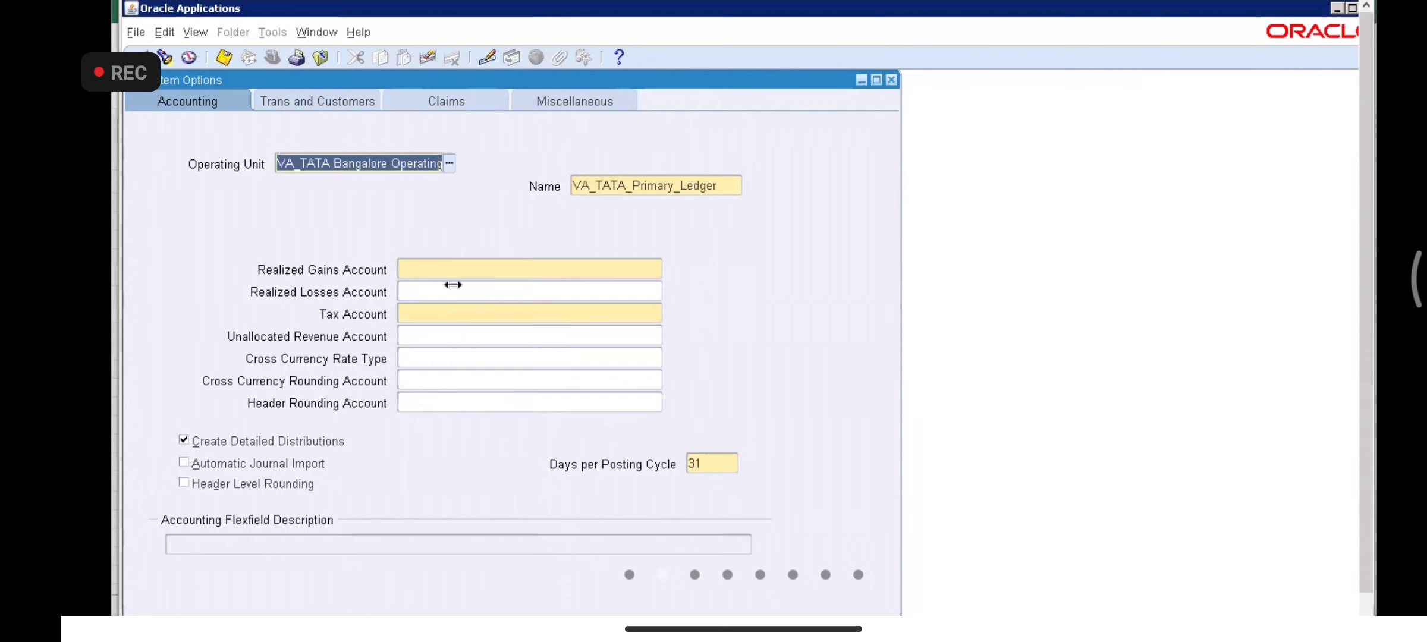
left_click(455, 275)
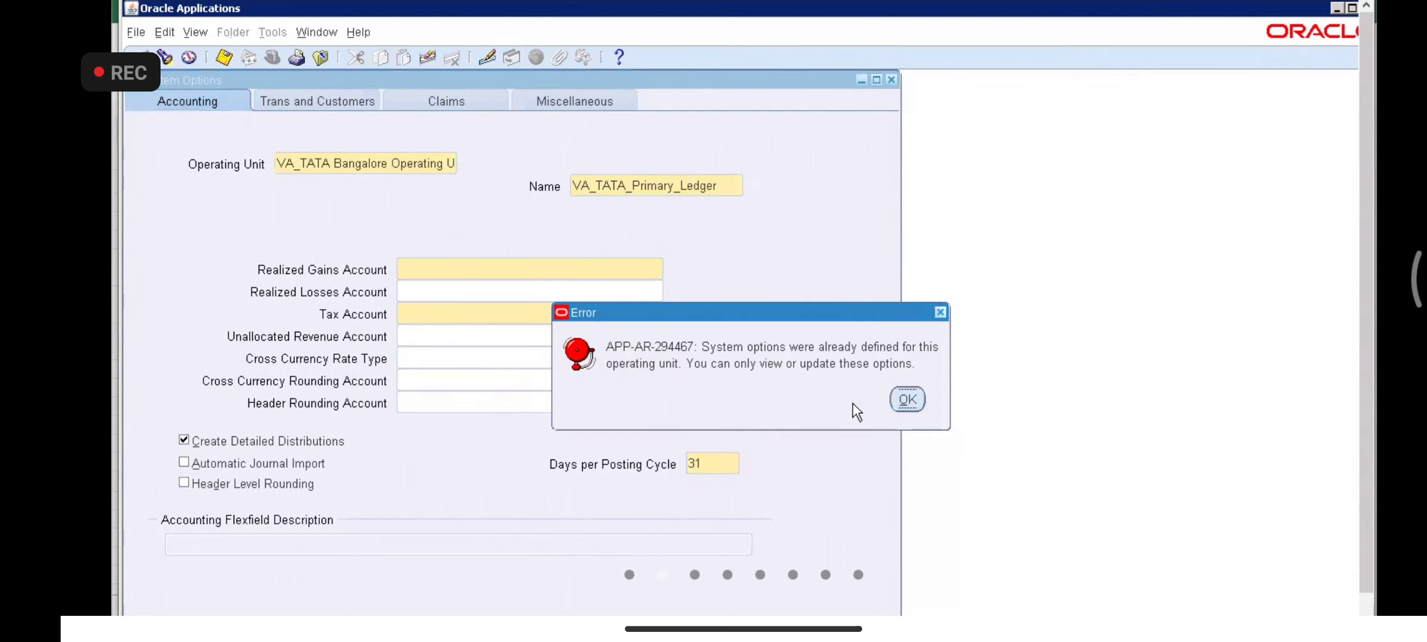
left_click(906, 398)
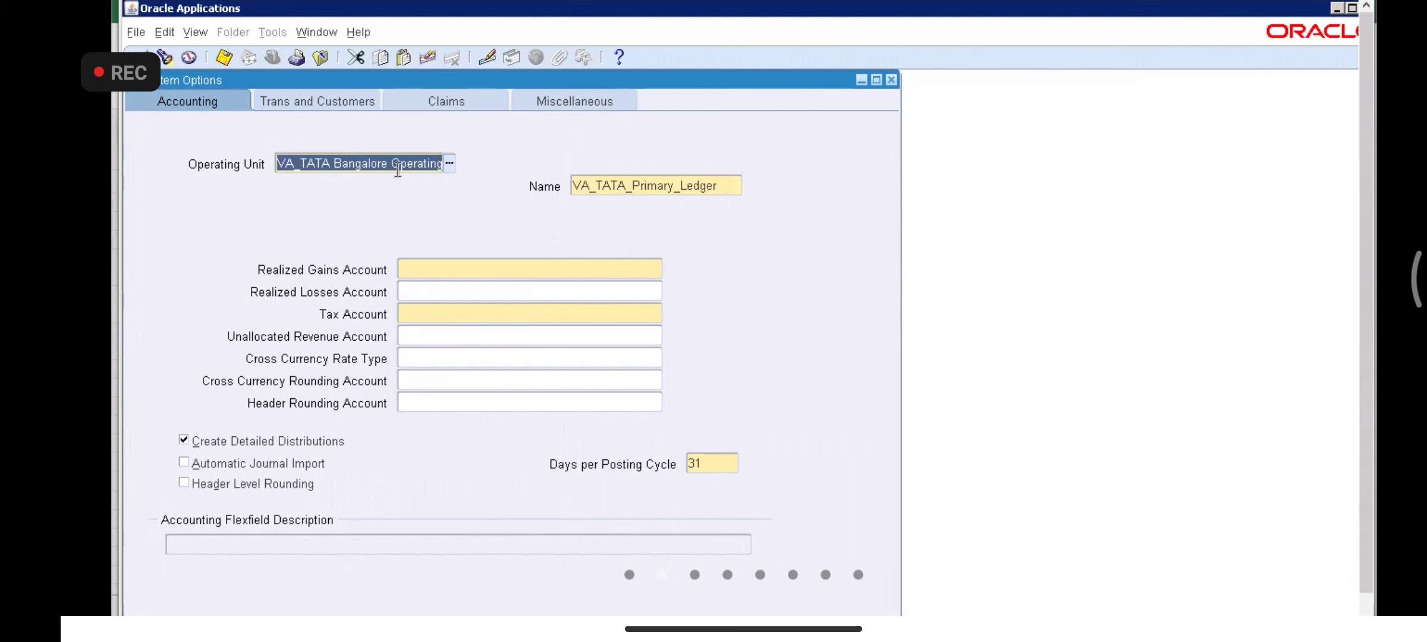
key("Tab")
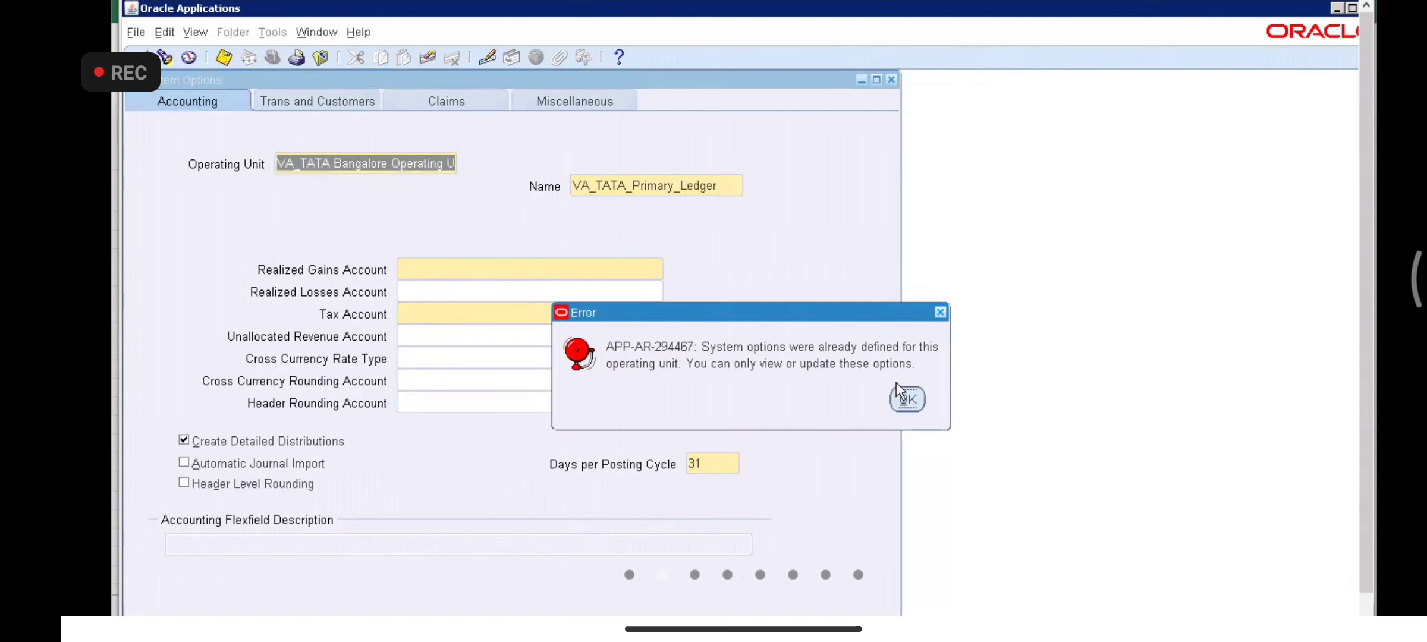
left_click(906, 399)
left_click(889, 79)
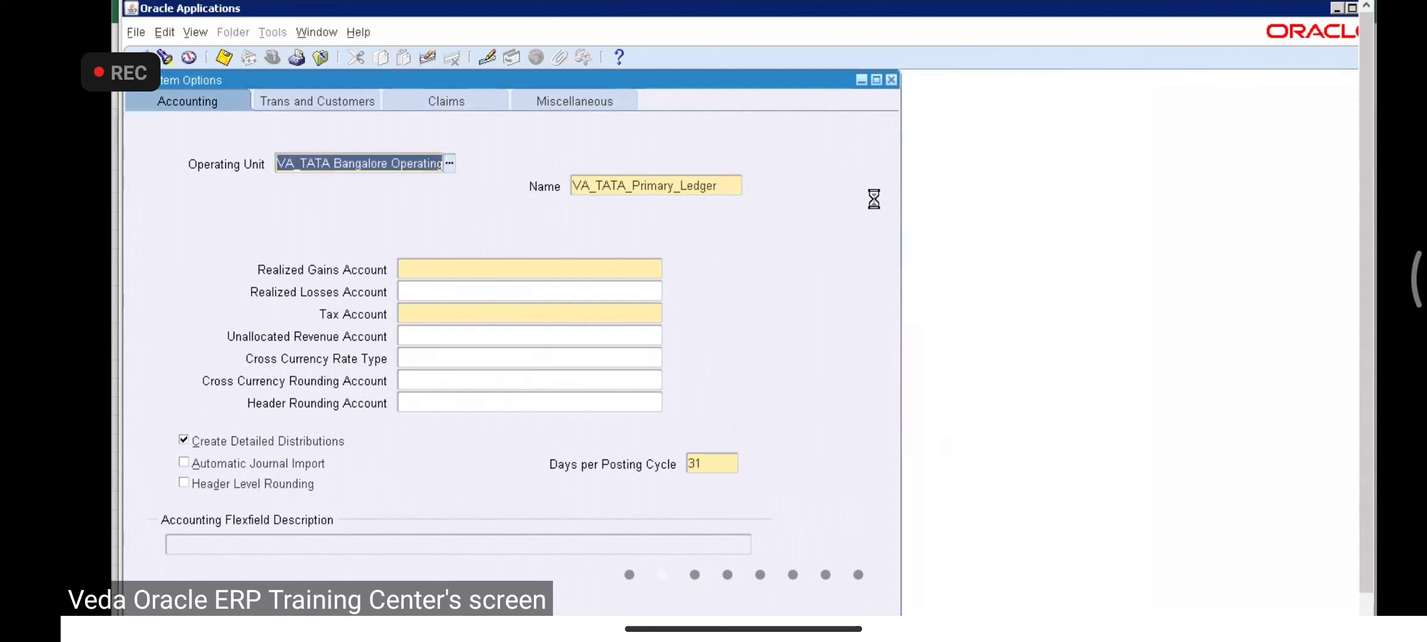
left_click(907, 398)
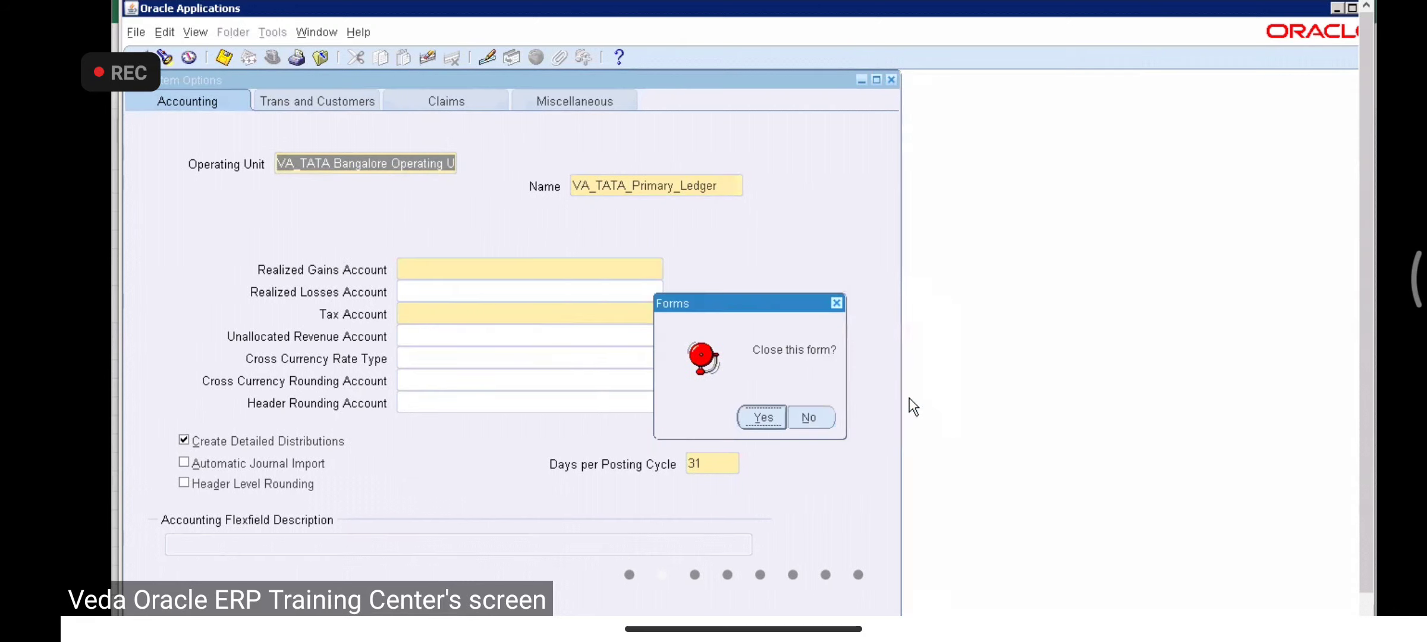
- Query the VA_TATA B% operating unit and set its ledger Name to VA_TATA_Primary_Ledger
left_click(748, 424)
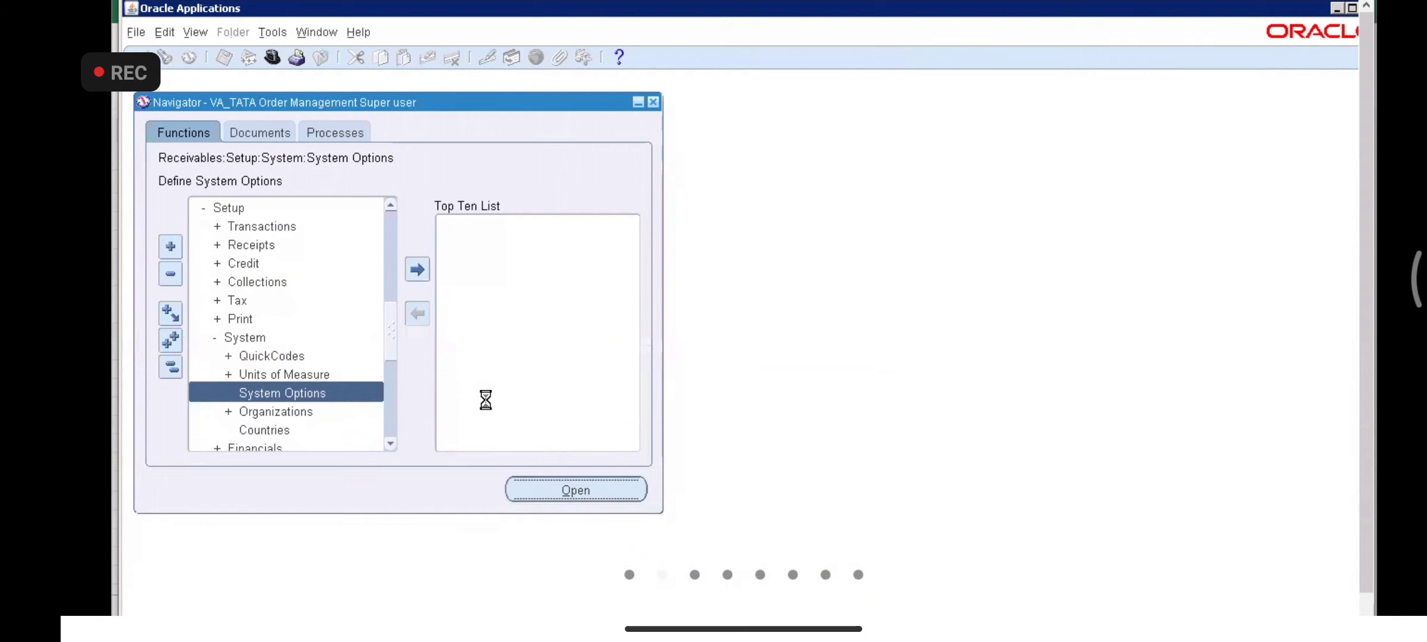
key("F11")
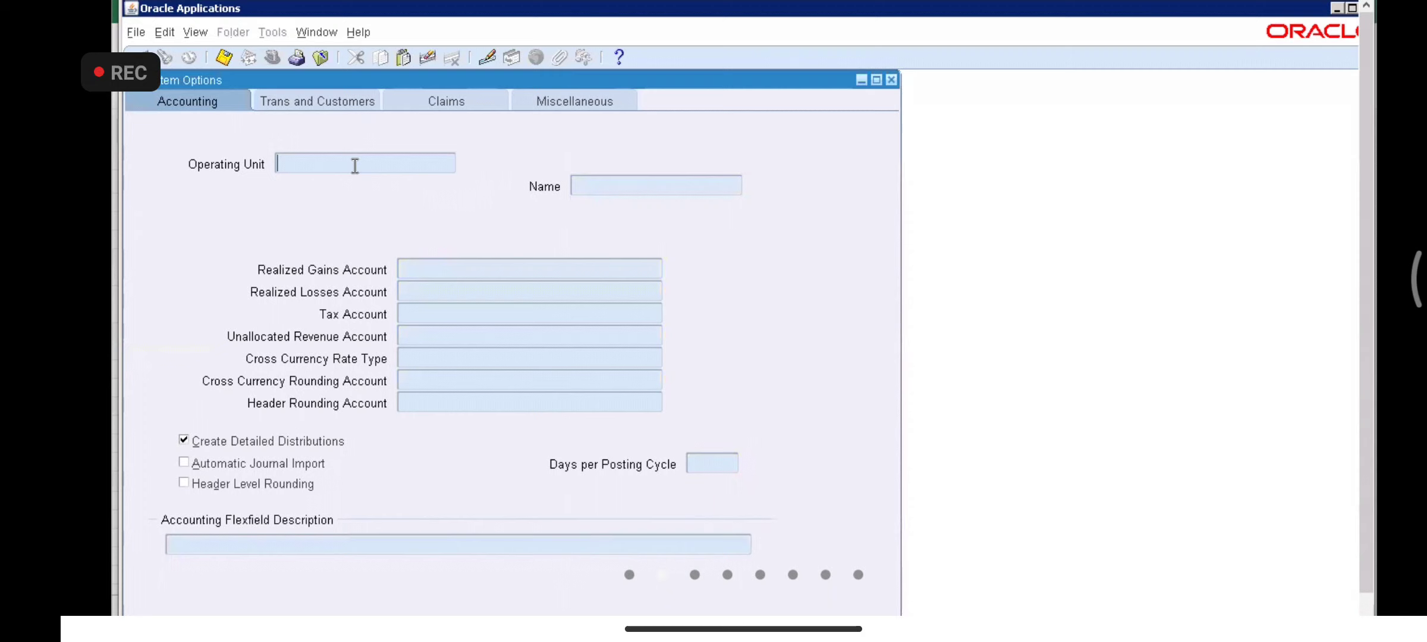
type("VA_TATA b")
key("BackSpace")
type("B%")
key("ctrl+F11")
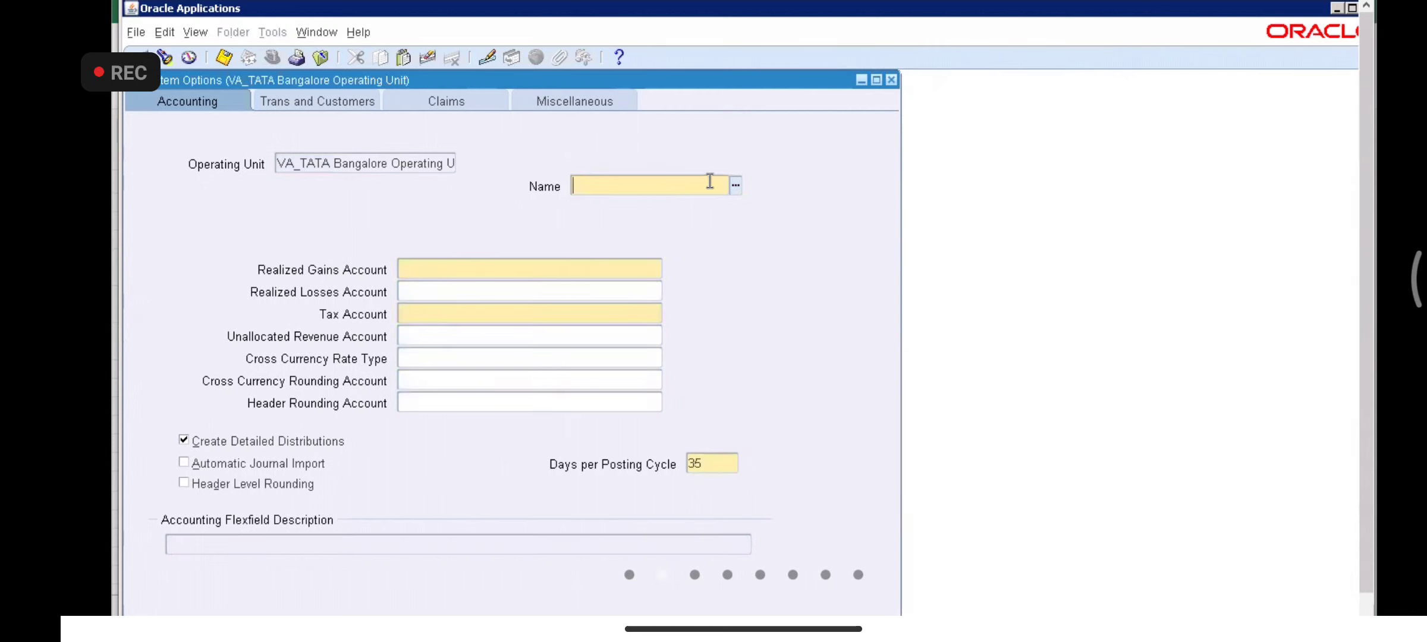
key("ctrl+l")
key("Return")
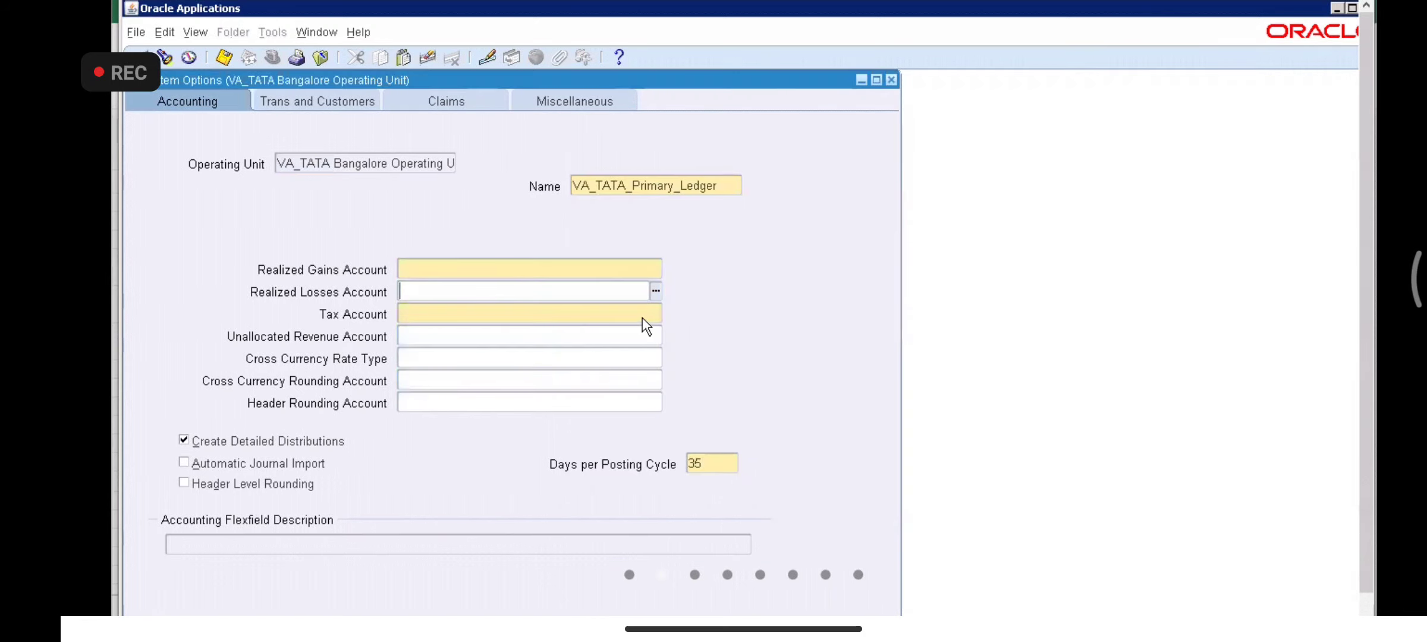
- Enter 1000.1000.1410.1000 as Realized Gains Account via the flexfield and paste it into Tax Account
left_click(510, 271)
type("1000.1000.1410")
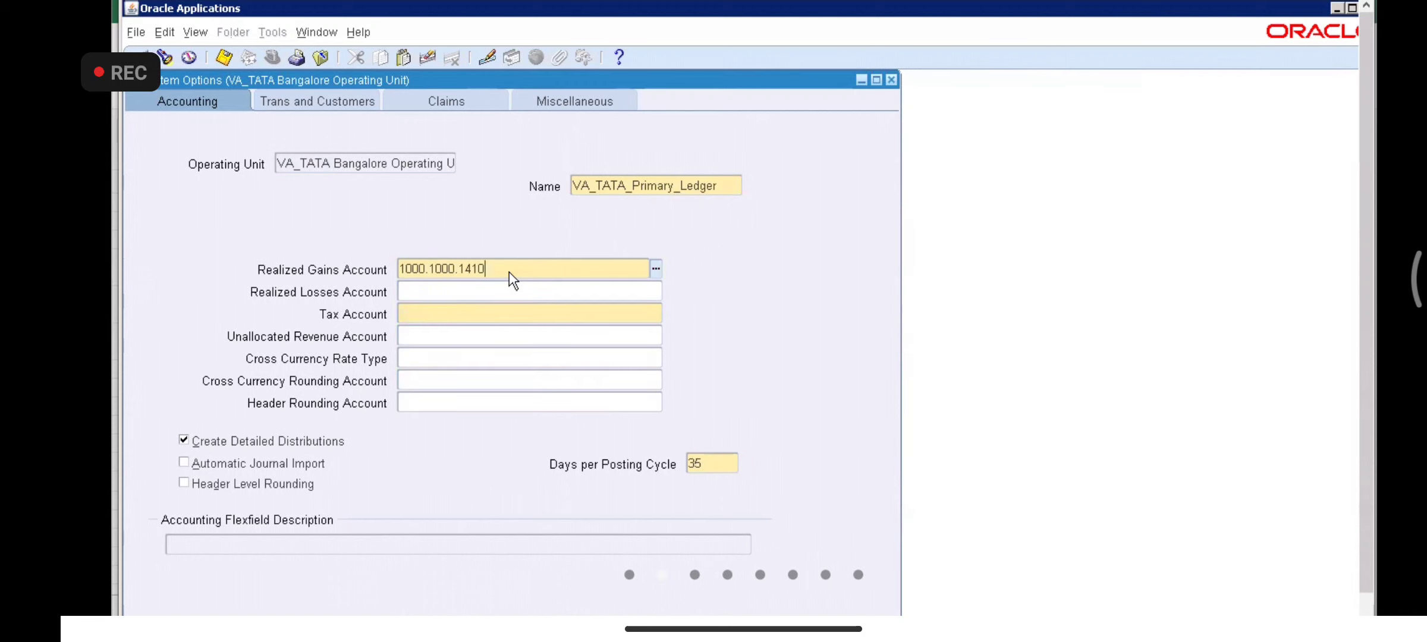
key("Tab")
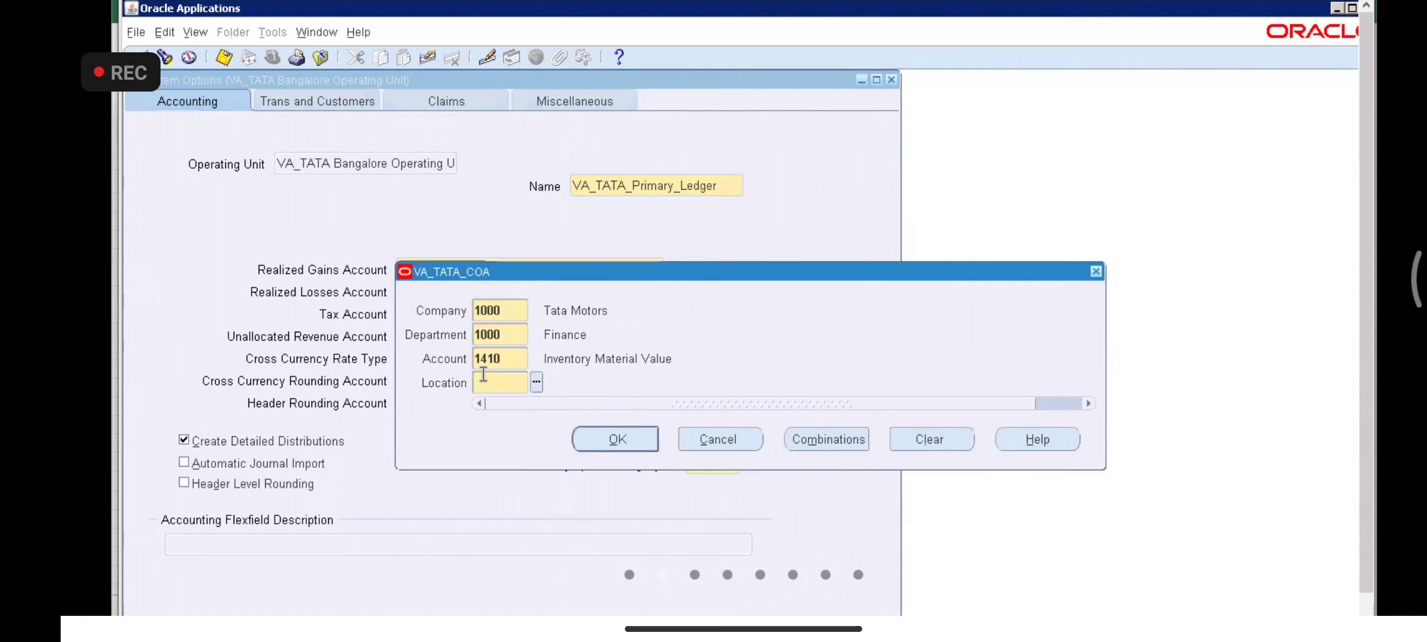
type("1000")
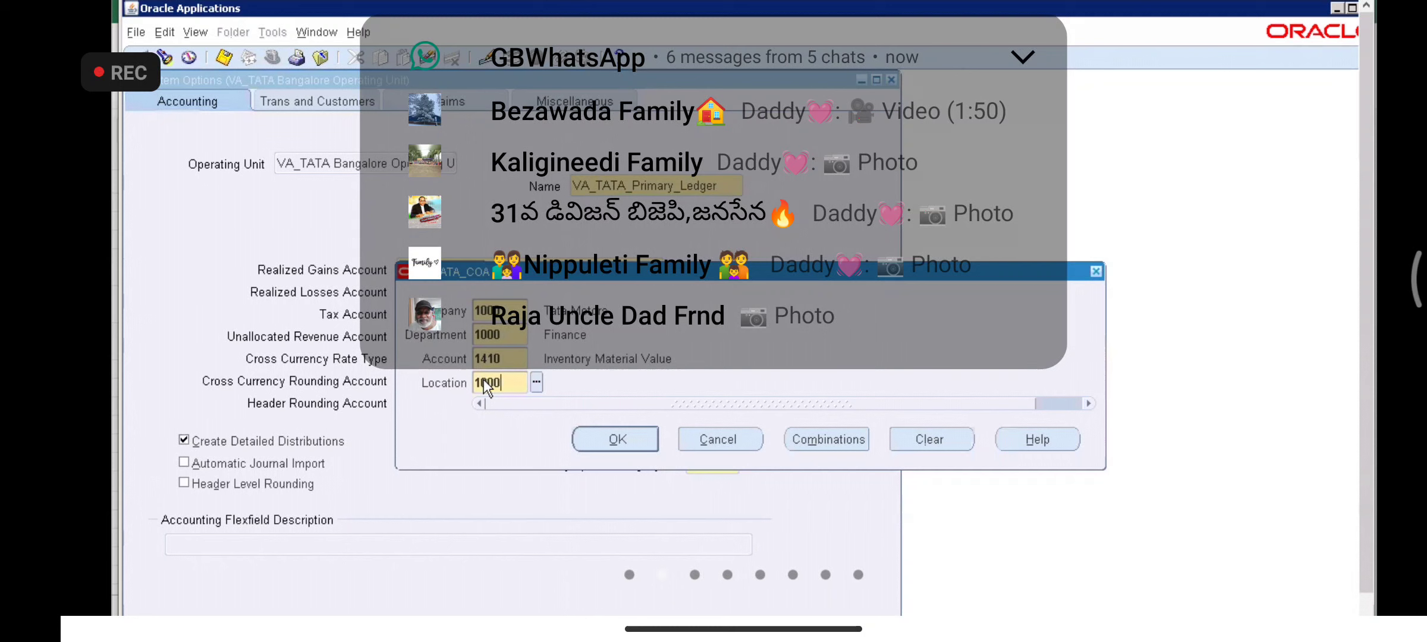
key("Tab")
left_click(614, 440)
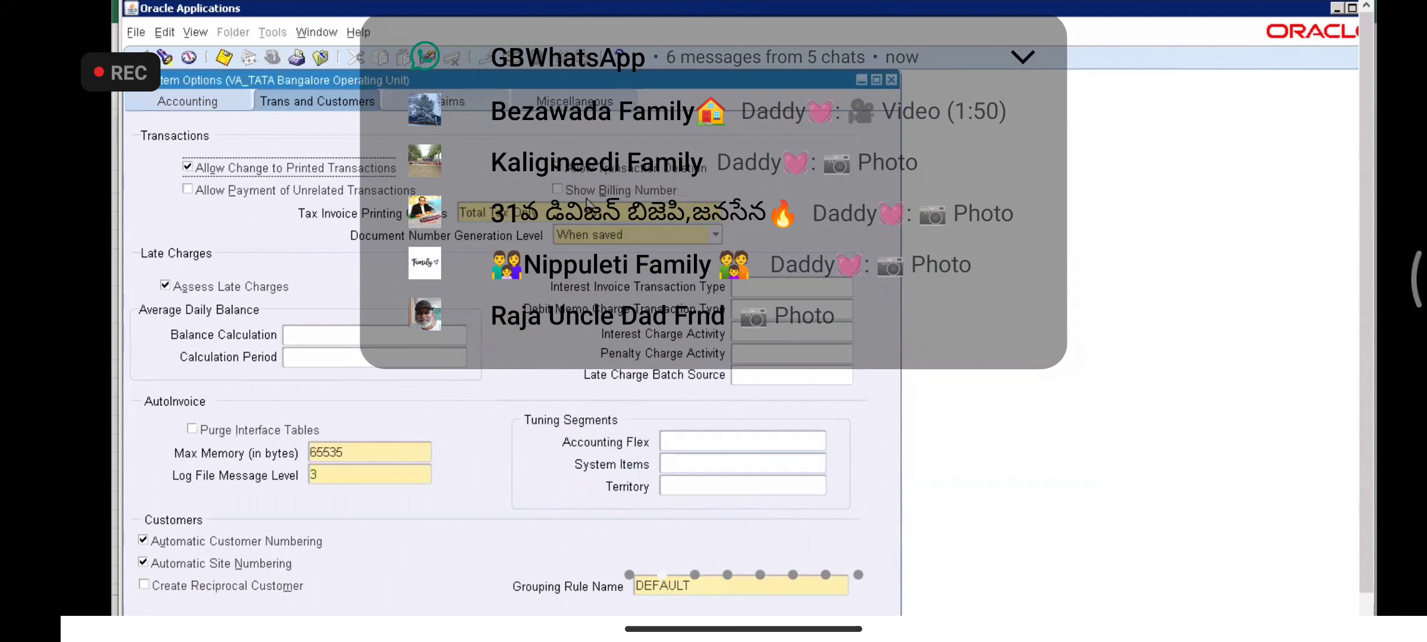
left_click(202, 104)
key("ctrl+c")
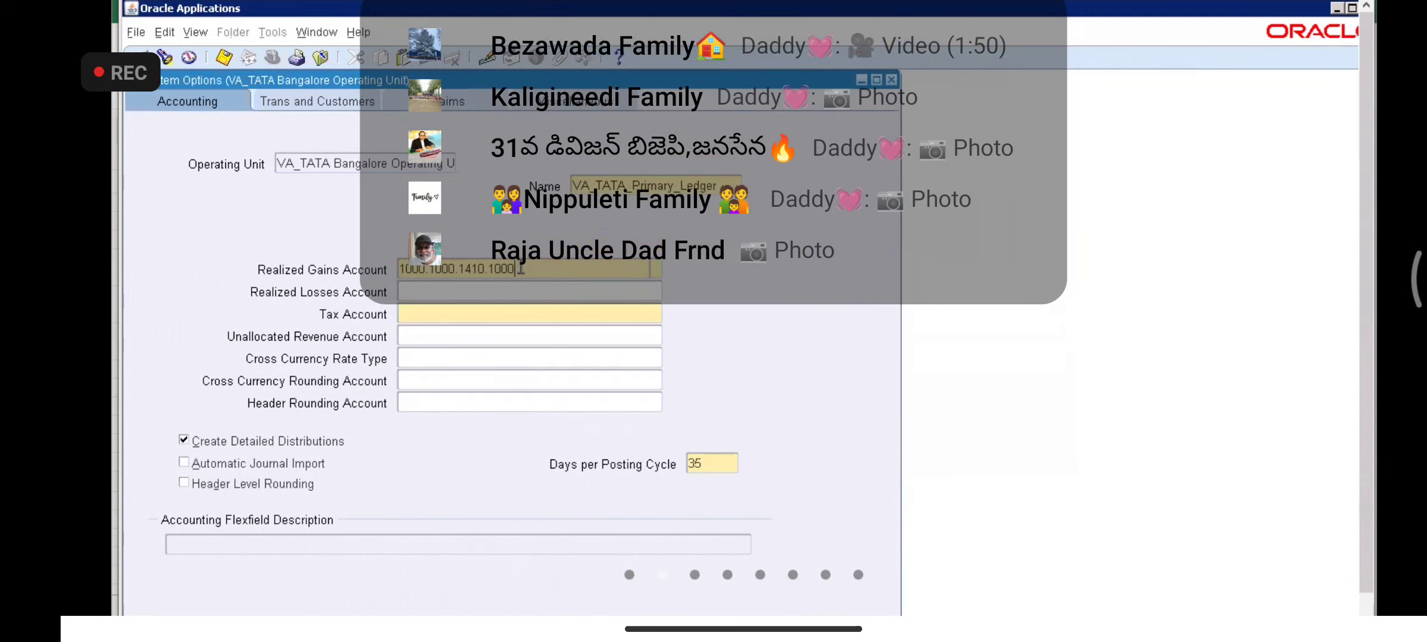
left_click(524, 309)
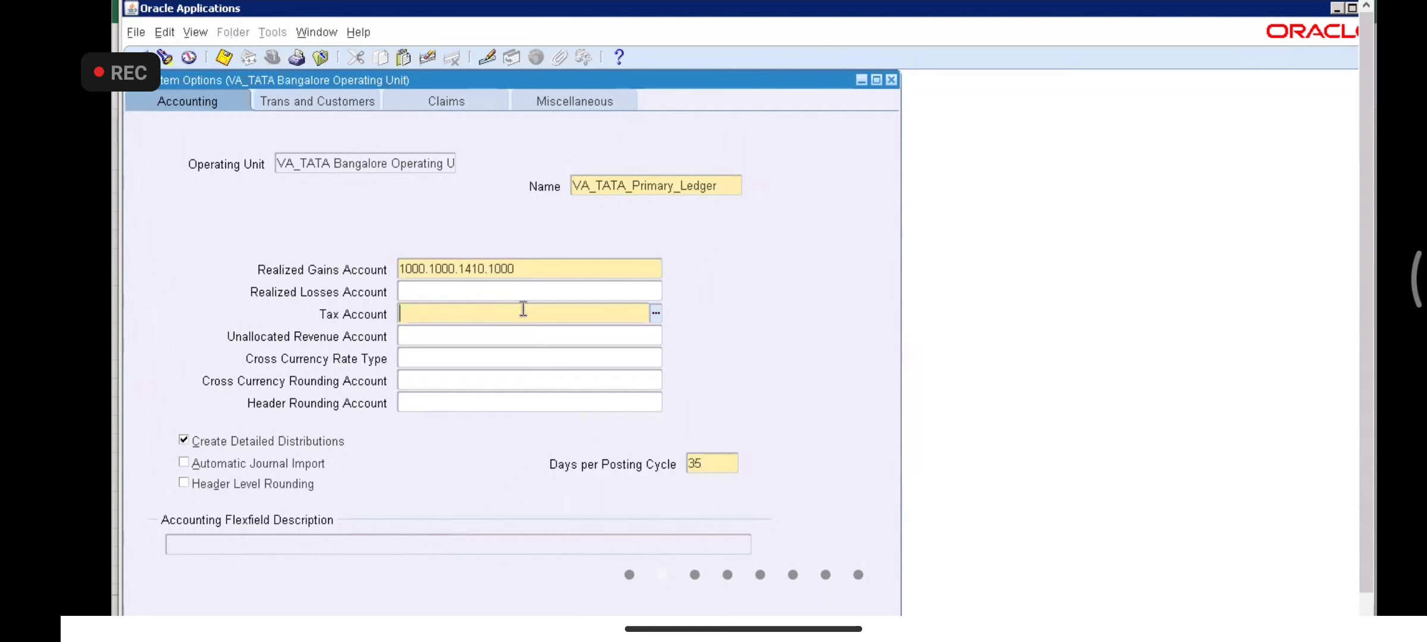
key("ctrl+v")
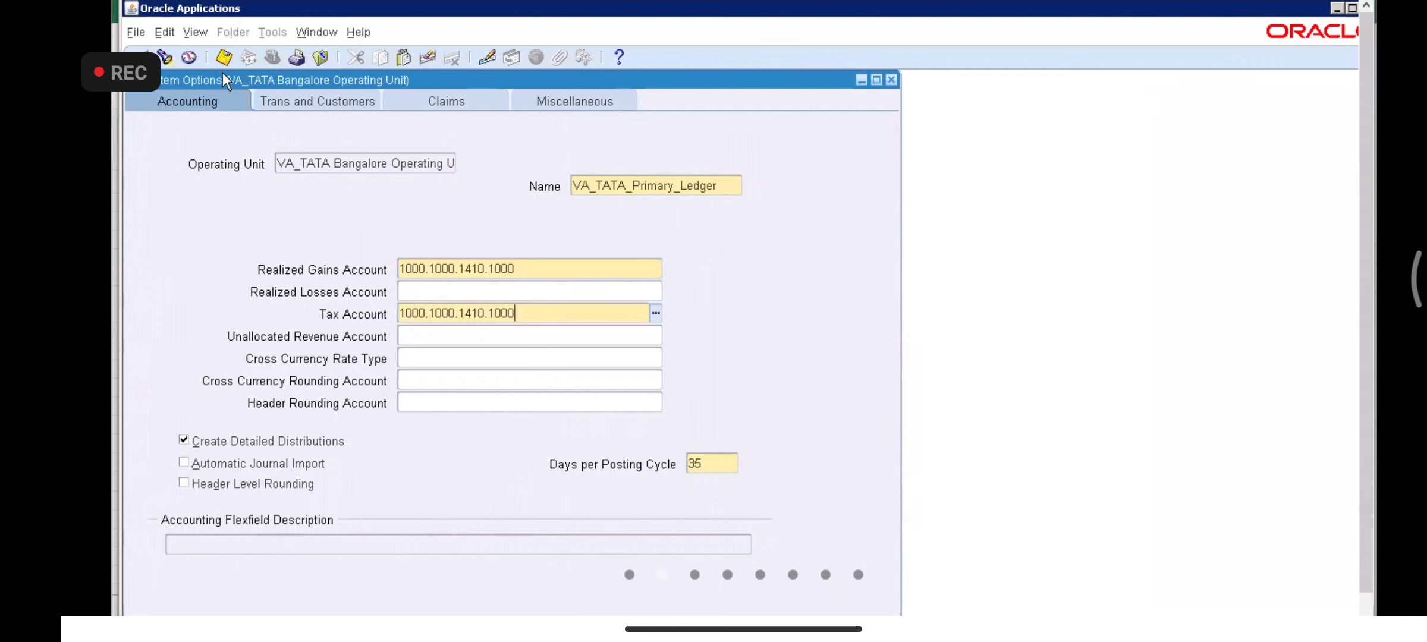
- Save the Bangalore System Options record with both accounts at 1000.1000.1410.1000
left_click(224, 57)
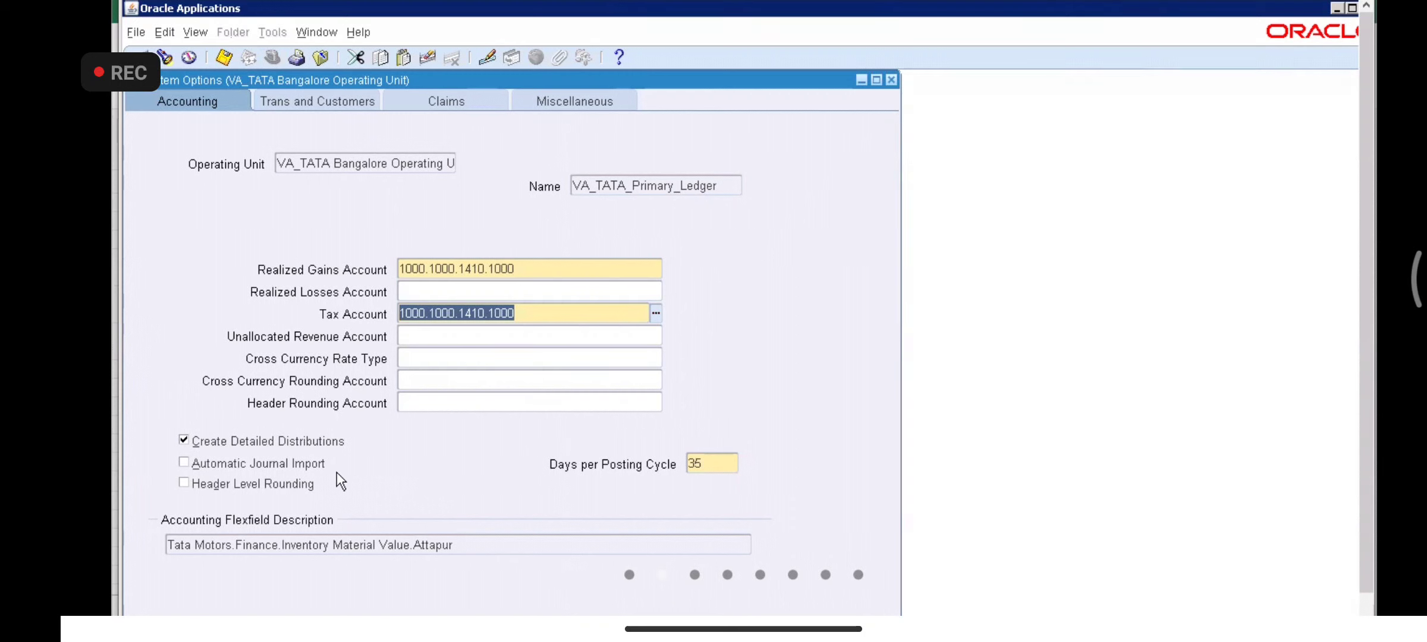
left_click(586, 639)
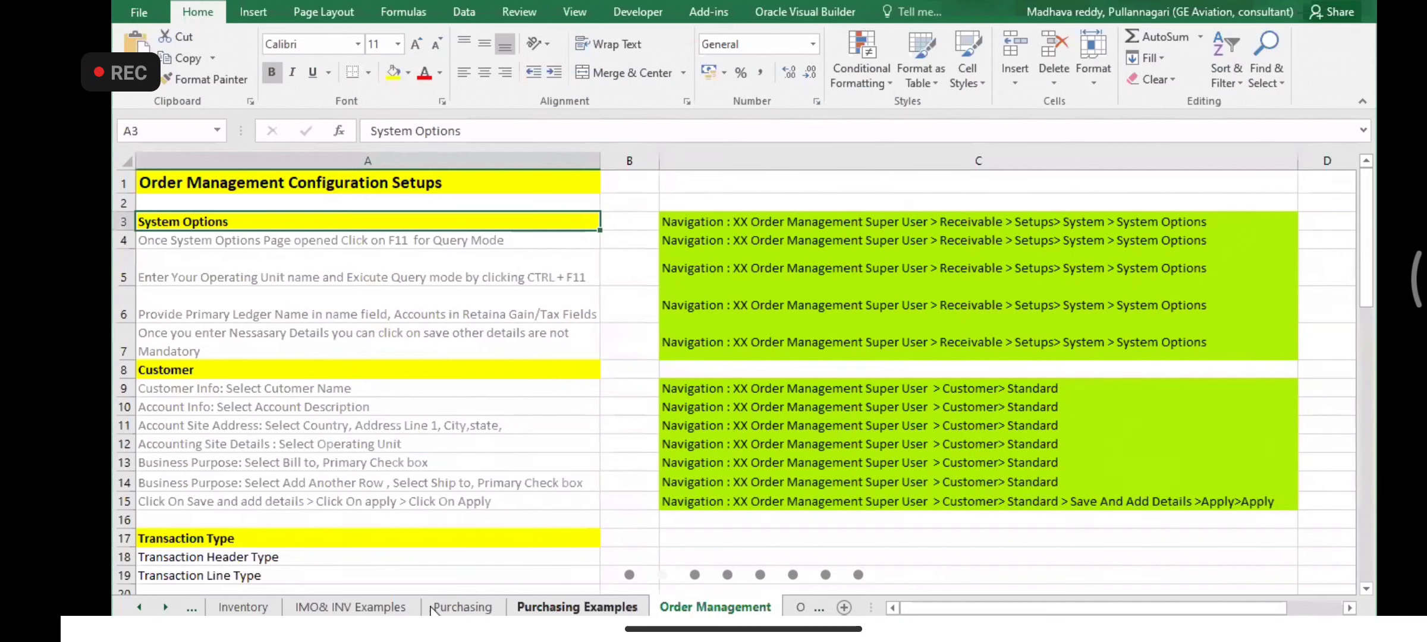
left_click(461, 607)
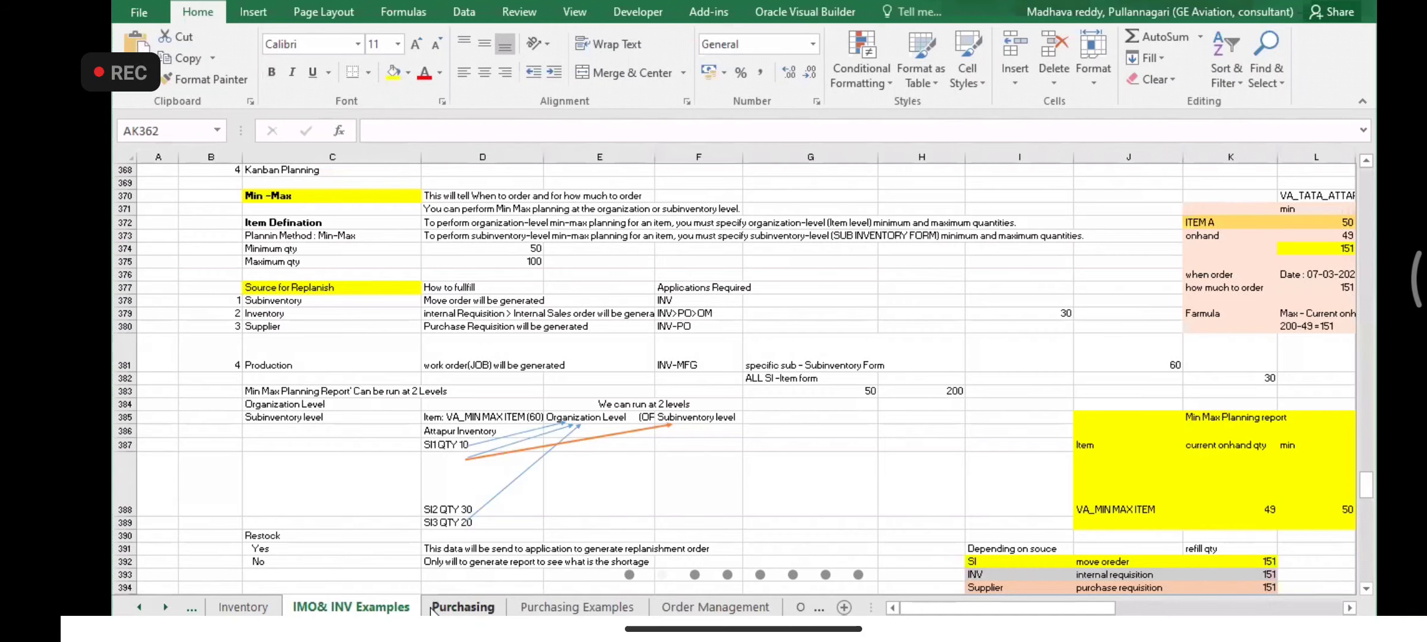
left_click(243, 608)
left_click(138, 606)
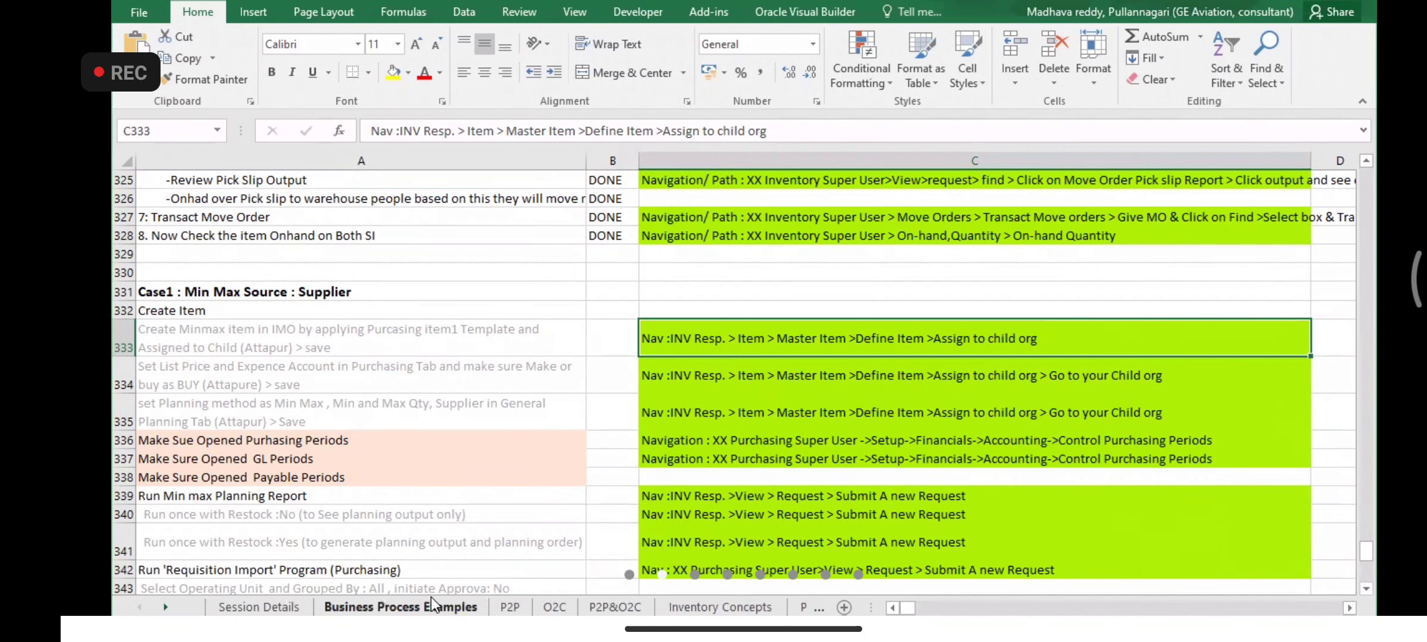
left_click(433, 607)
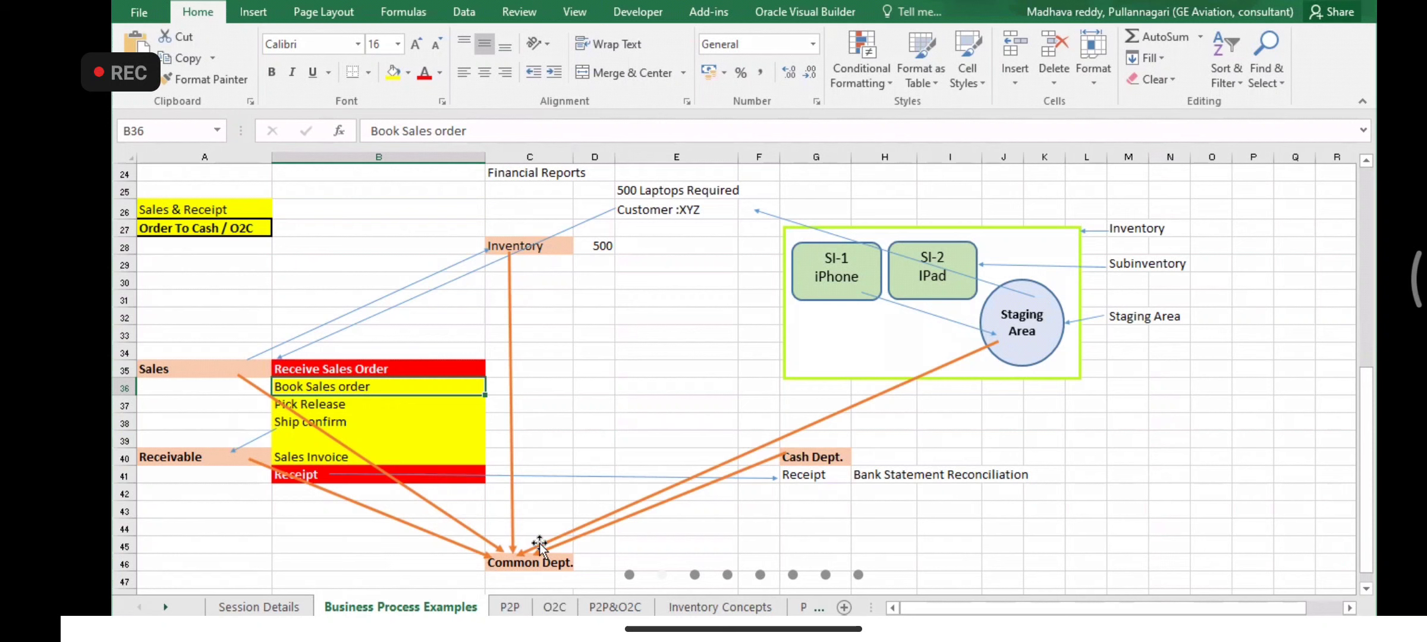
left_click(560, 566)
key("Down")
key("Up")
key("Up")
key("Up")
key("Up")
key("Up")
key("Up")
key("Up")
key("Up")
key("Up")
key("Up")
key("Up")
key("Up")
key("Up")
key("Up")
key("Up")
key("Up")
key("Up")
key("Up")
key("Up")
key("Up")
key("Up")
key("Up")
key("Up")
key("Up")
key("Up")
key("Up")
key("Up")
key("Up")
key("Up")
key("Up")
key("Up")
key("Up")
key("Up")
key("Up")
key("Up")
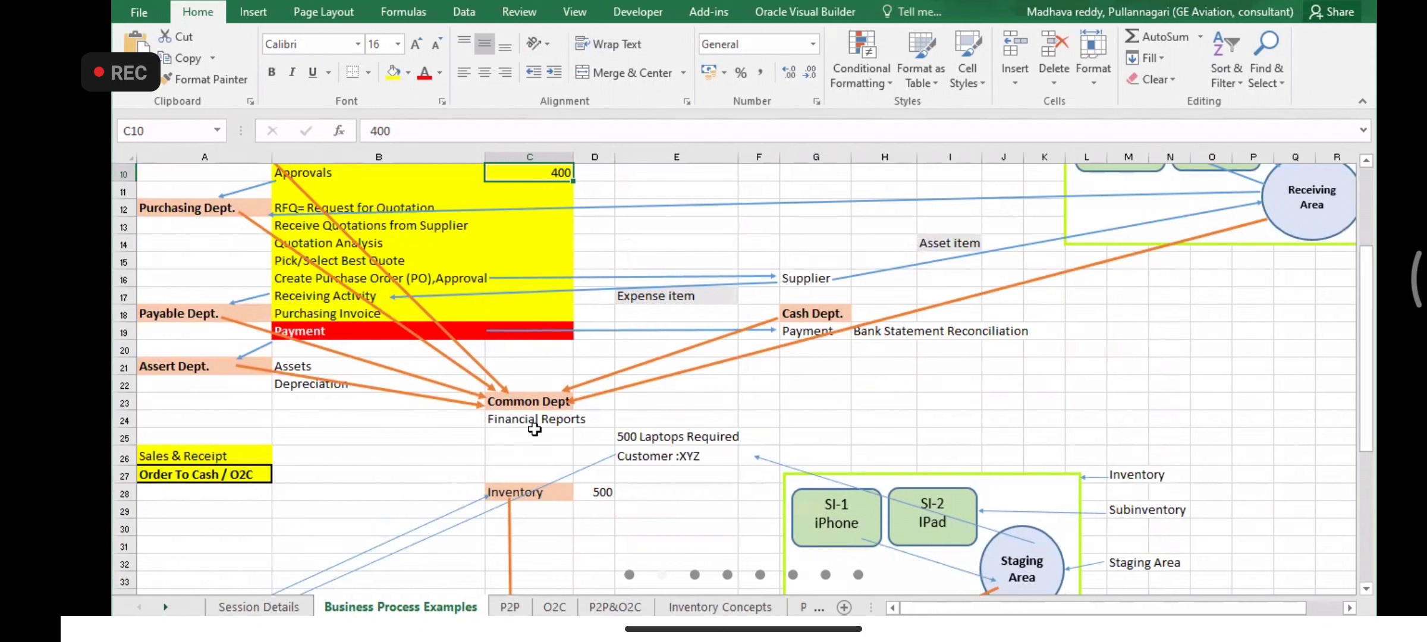
key("alt+Tab")
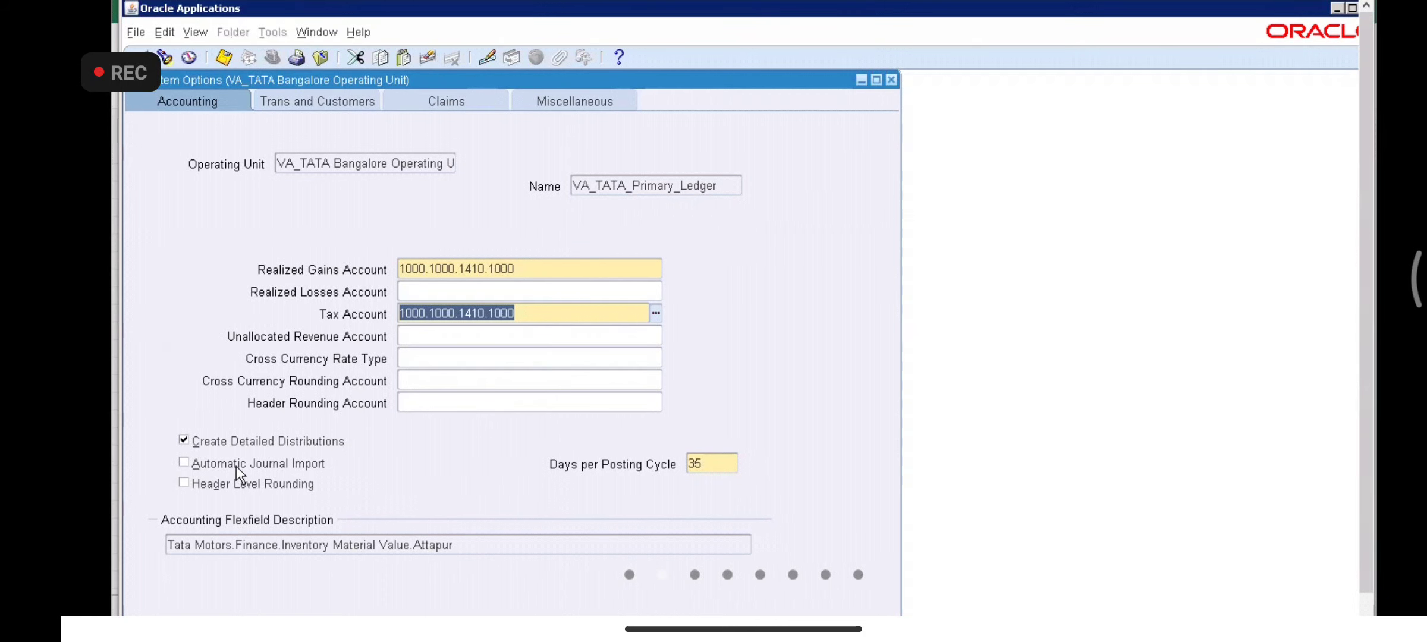
key("alt+Tab")
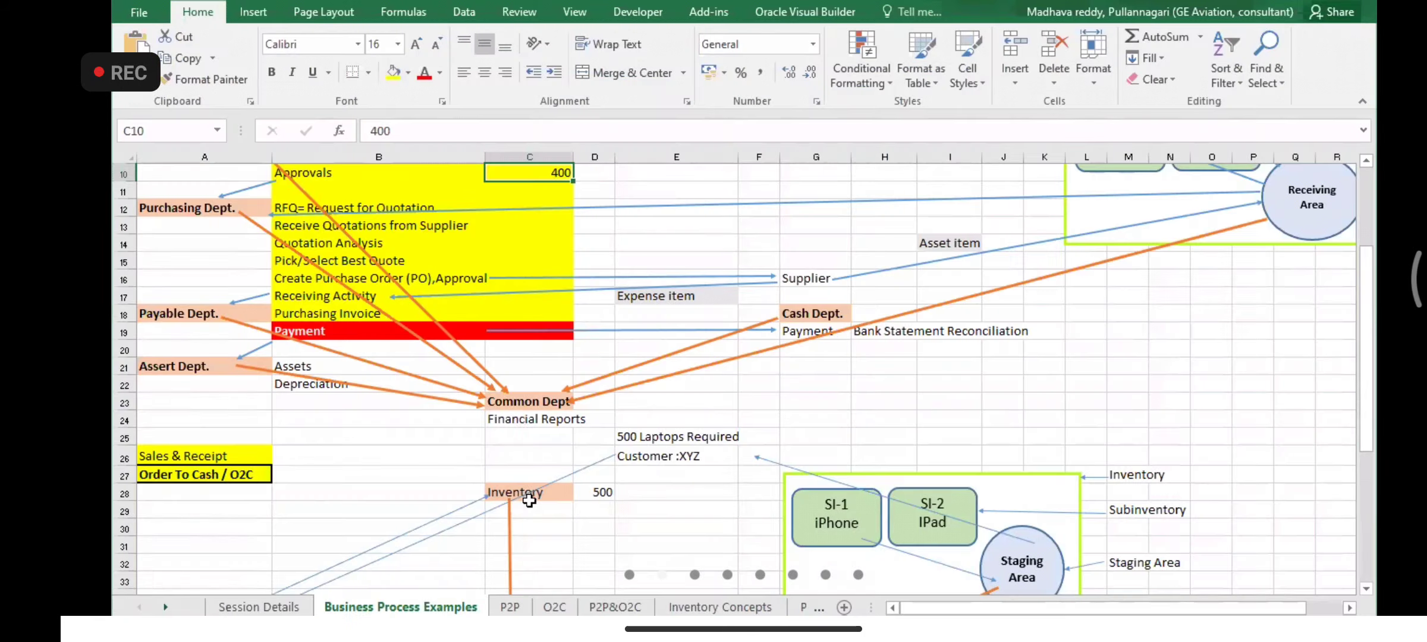
left_click(515, 404)
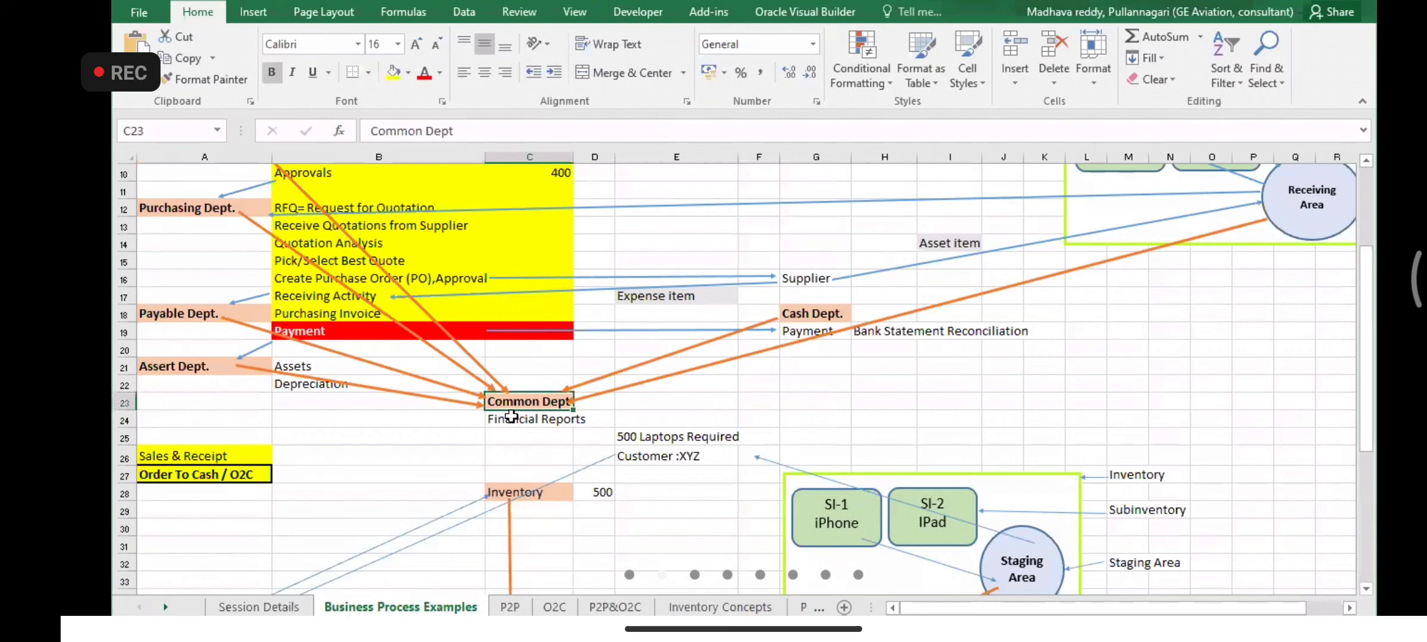
left_click(512, 417)
key("alt+Tab")
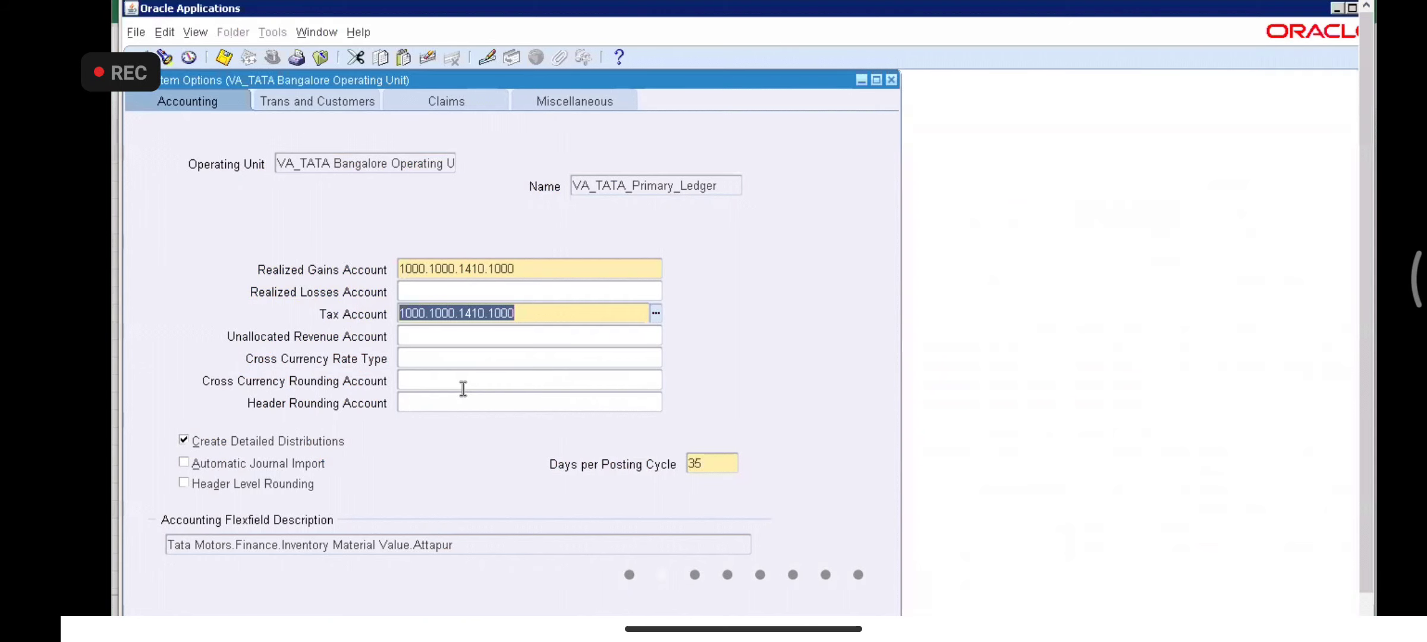
key("alt+Tab")
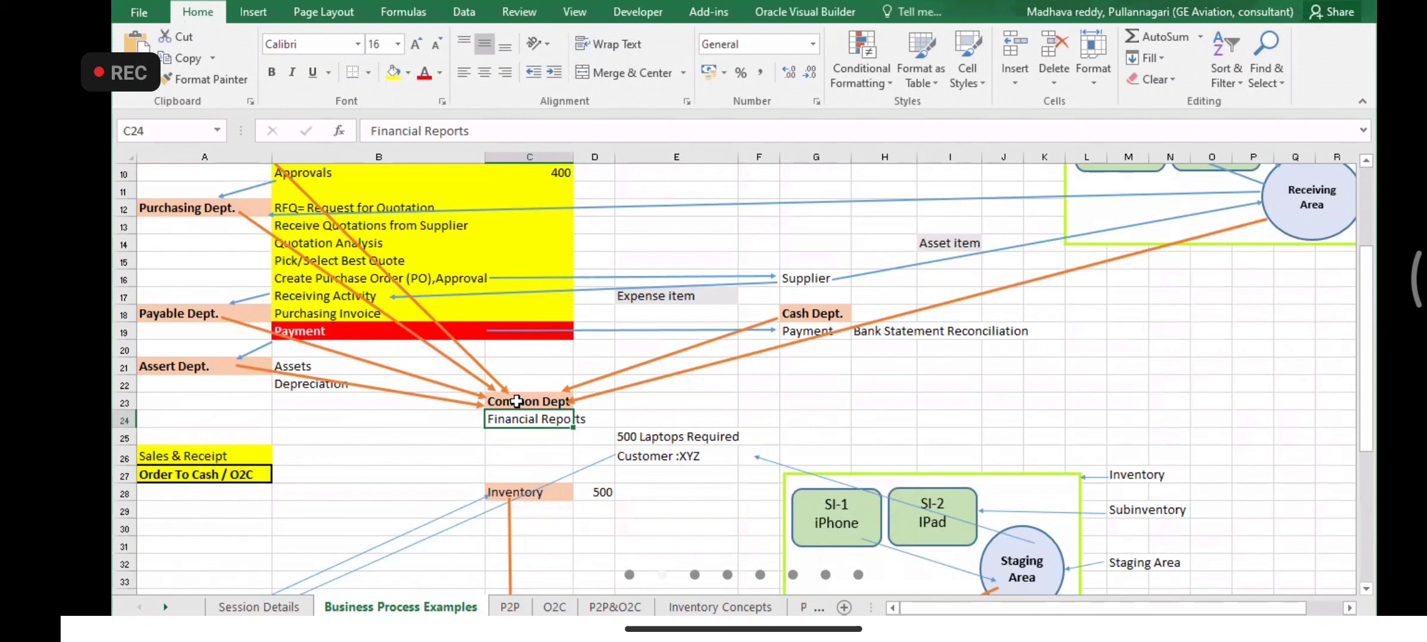
left_click(516, 401)
key("alt+Tab")
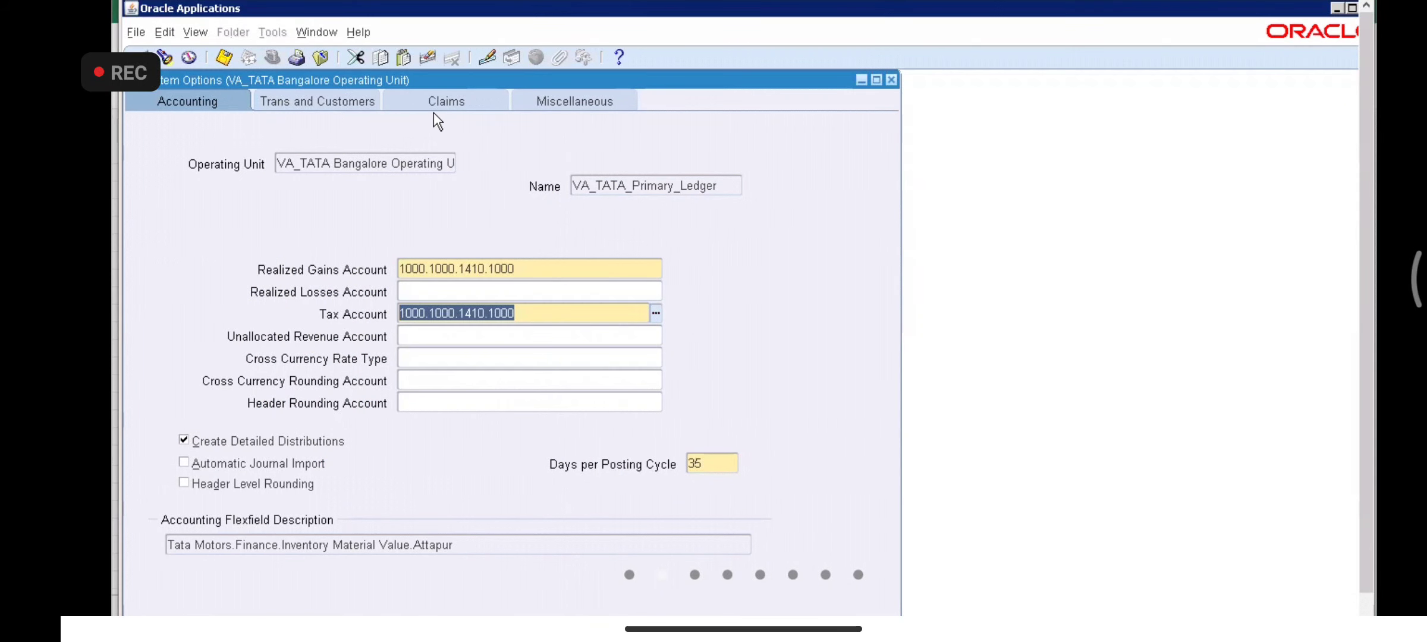
- Glance over the Claims and Miscellaneous tabs, return to Accounting, and close System Options
left_click(568, 93)
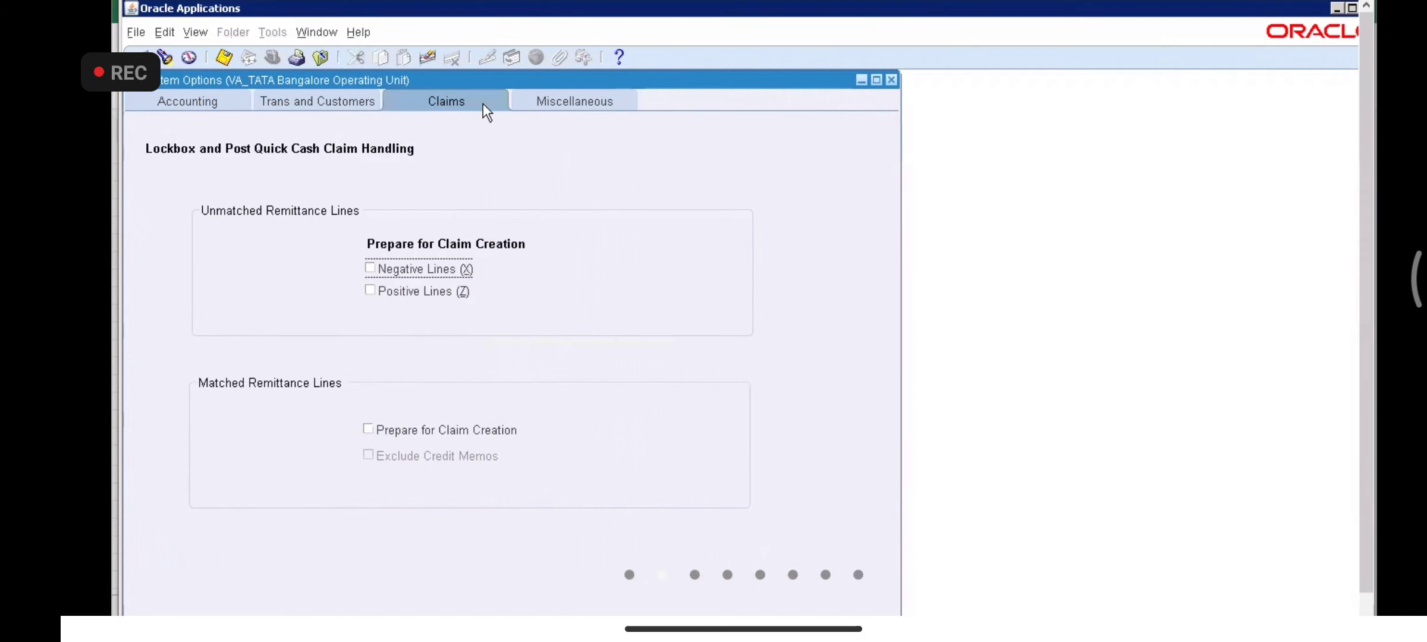
left_click(469, 102)
left_click(204, 104)
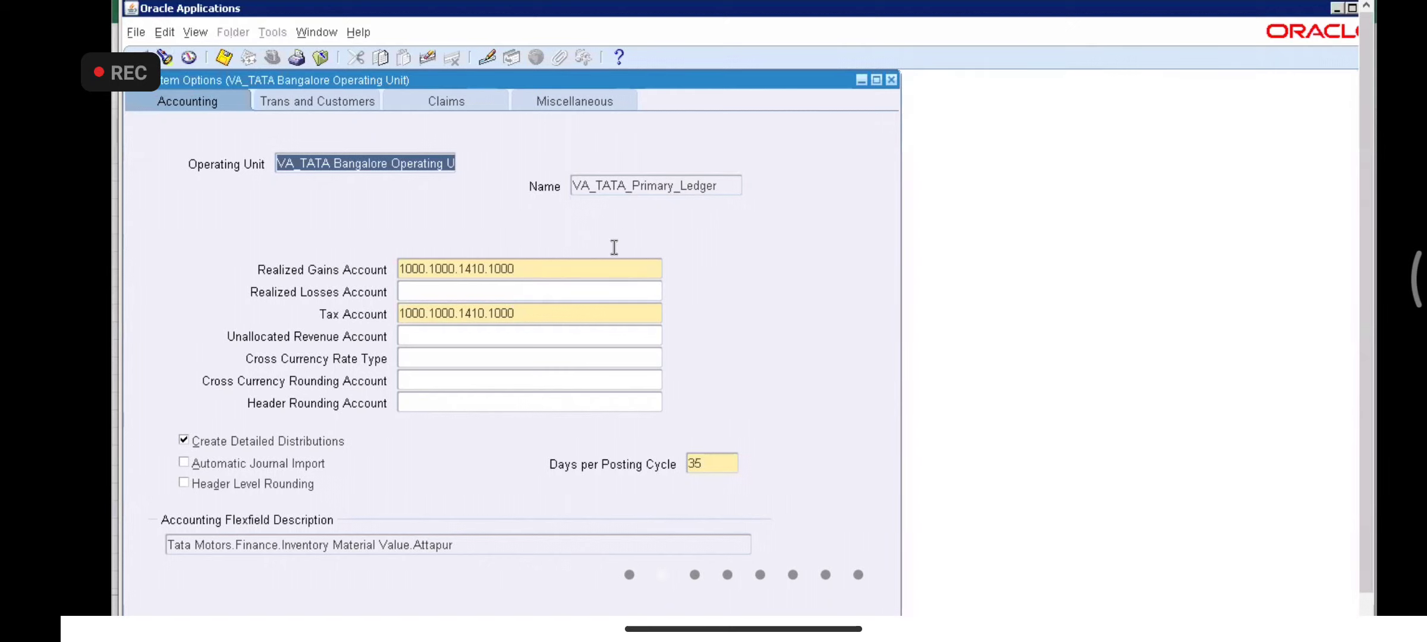
left_click(890, 80)
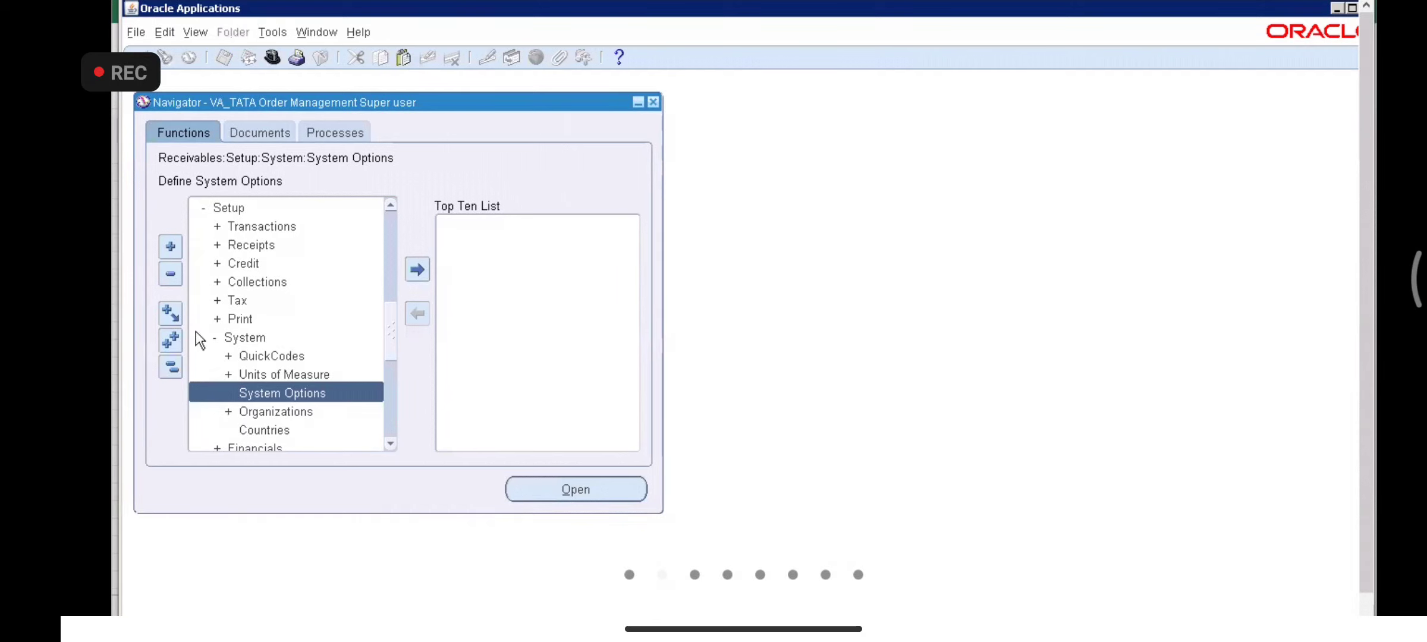
- Open Sales Orders from Orders, Returns and try its line items, hitting the operating unit error
left_click(170, 367)
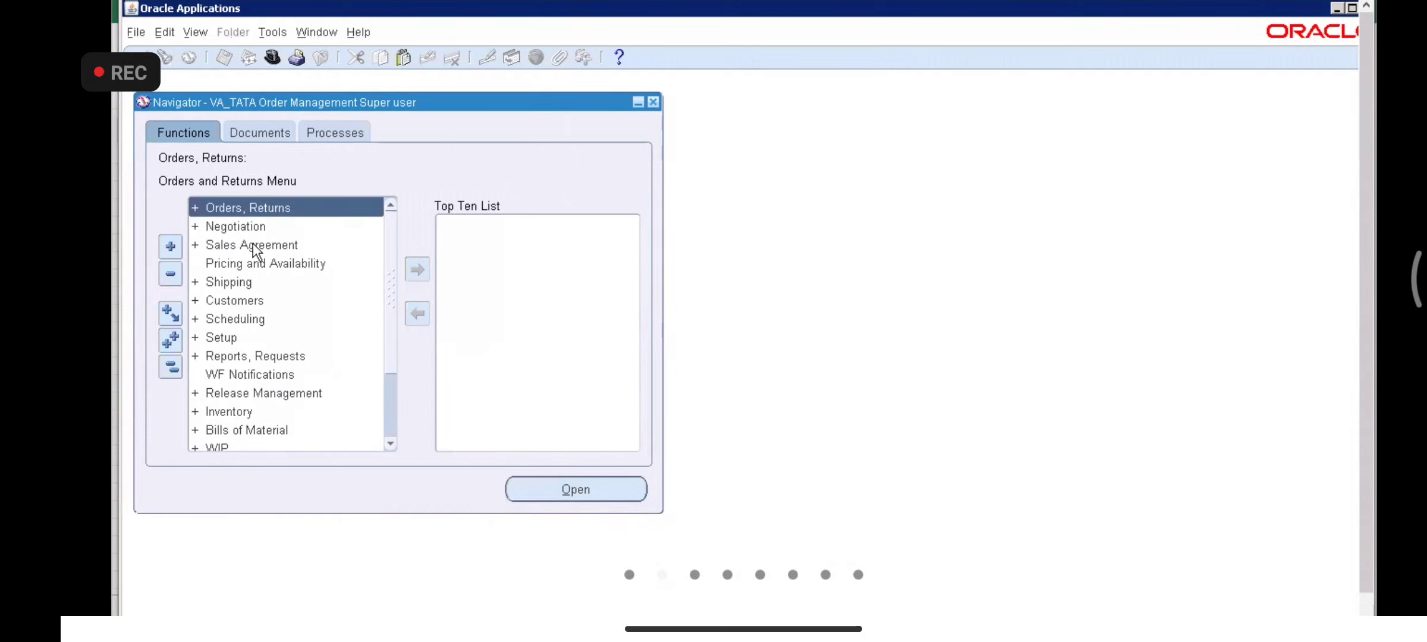
key("Return")
double_click(253, 245)
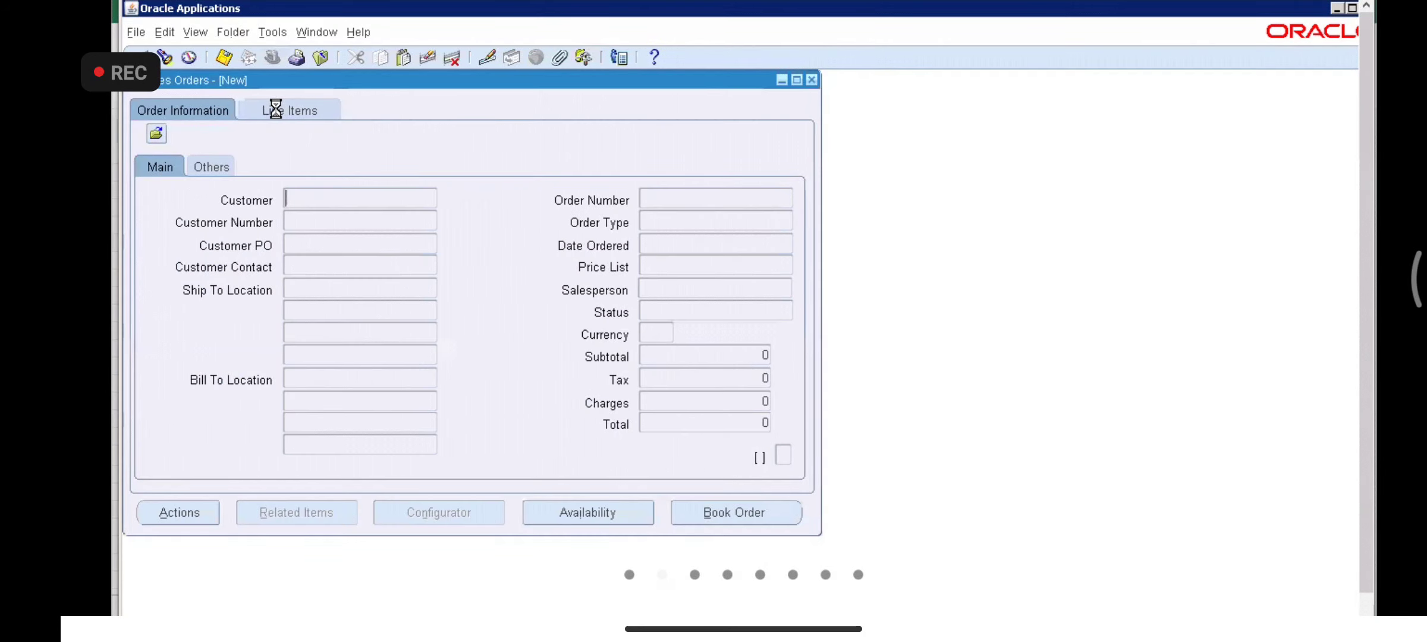
left_click(275, 110)
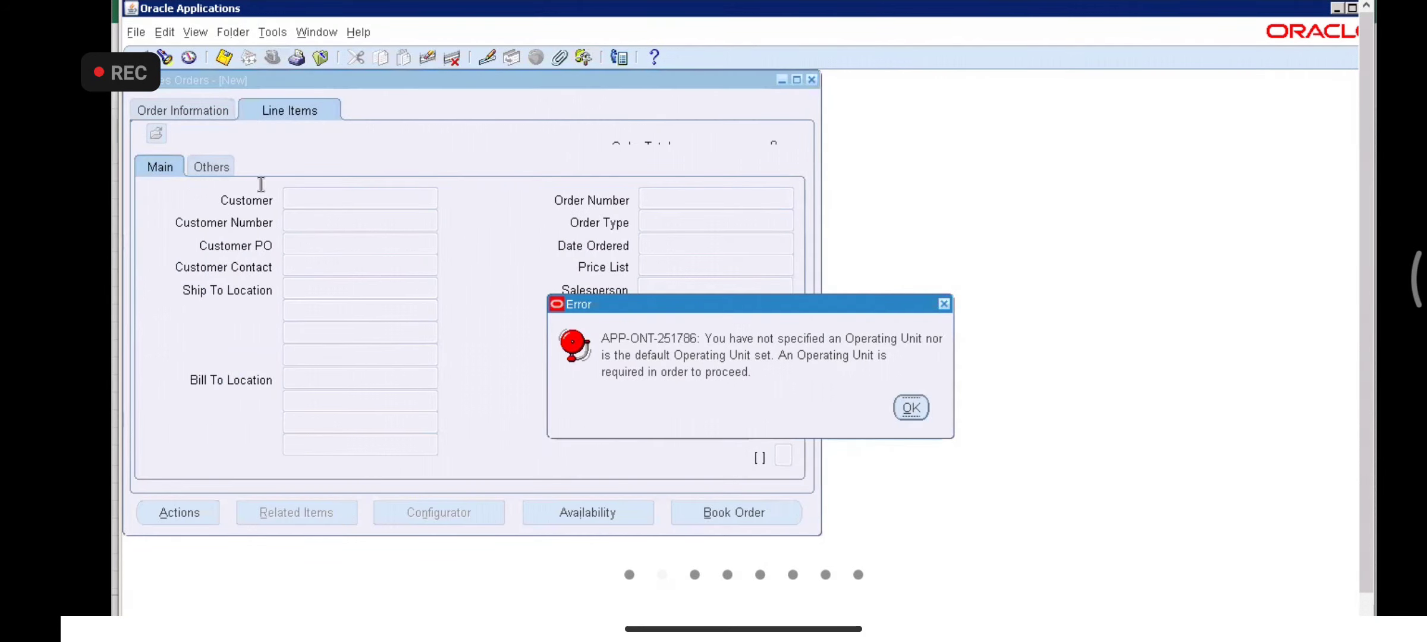
key("Return")
- Check the other order fields and retry line items, then close Sales Orders and collapse the navigator
left_click(222, 173)
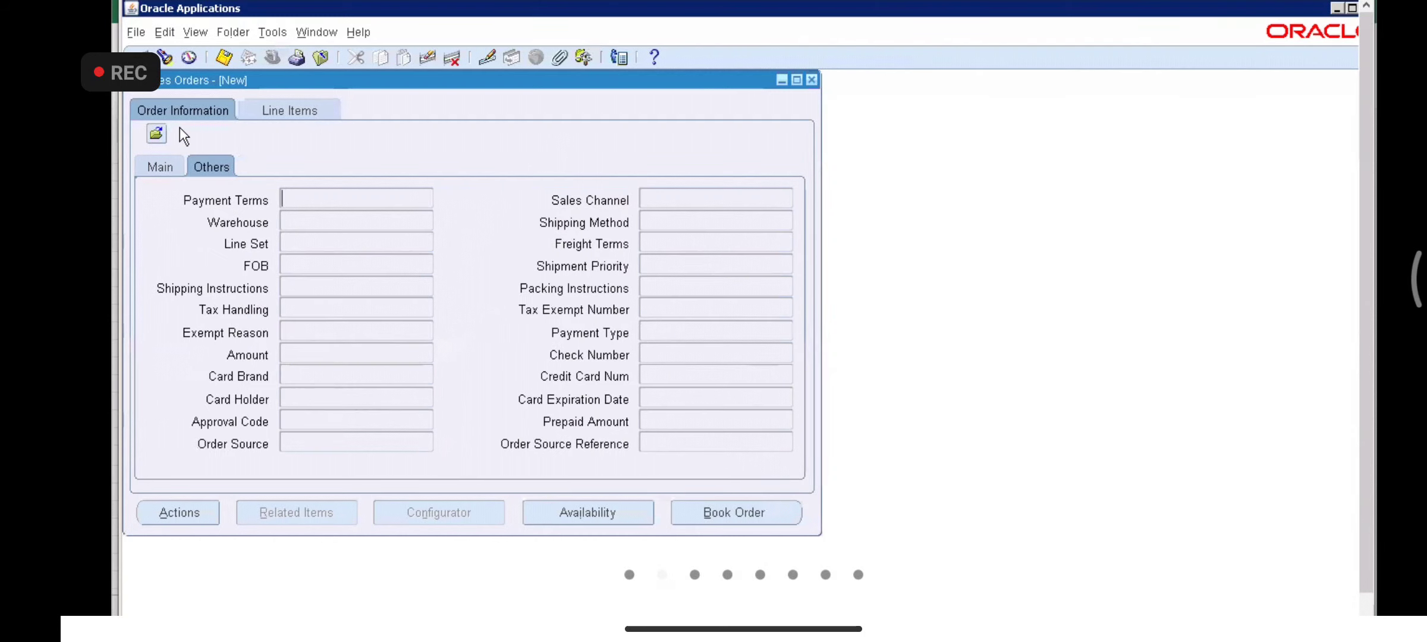
left_click(183, 108)
left_click(293, 109)
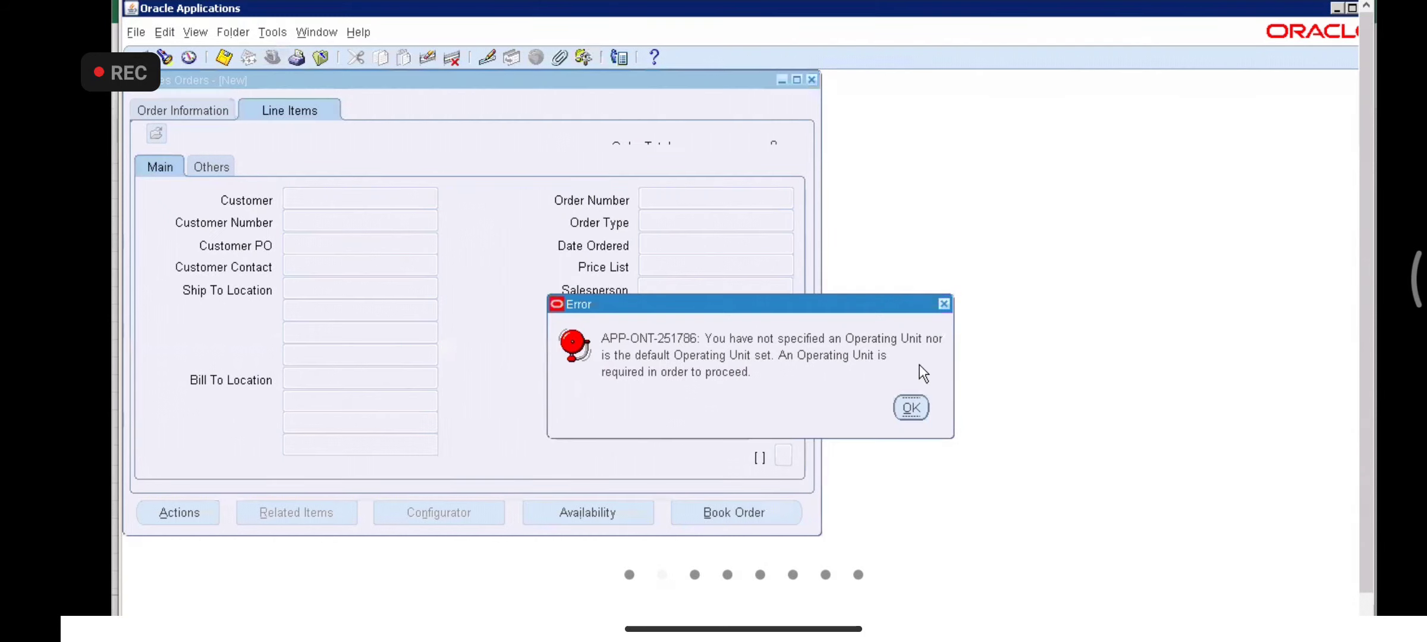
left_click(911, 408)
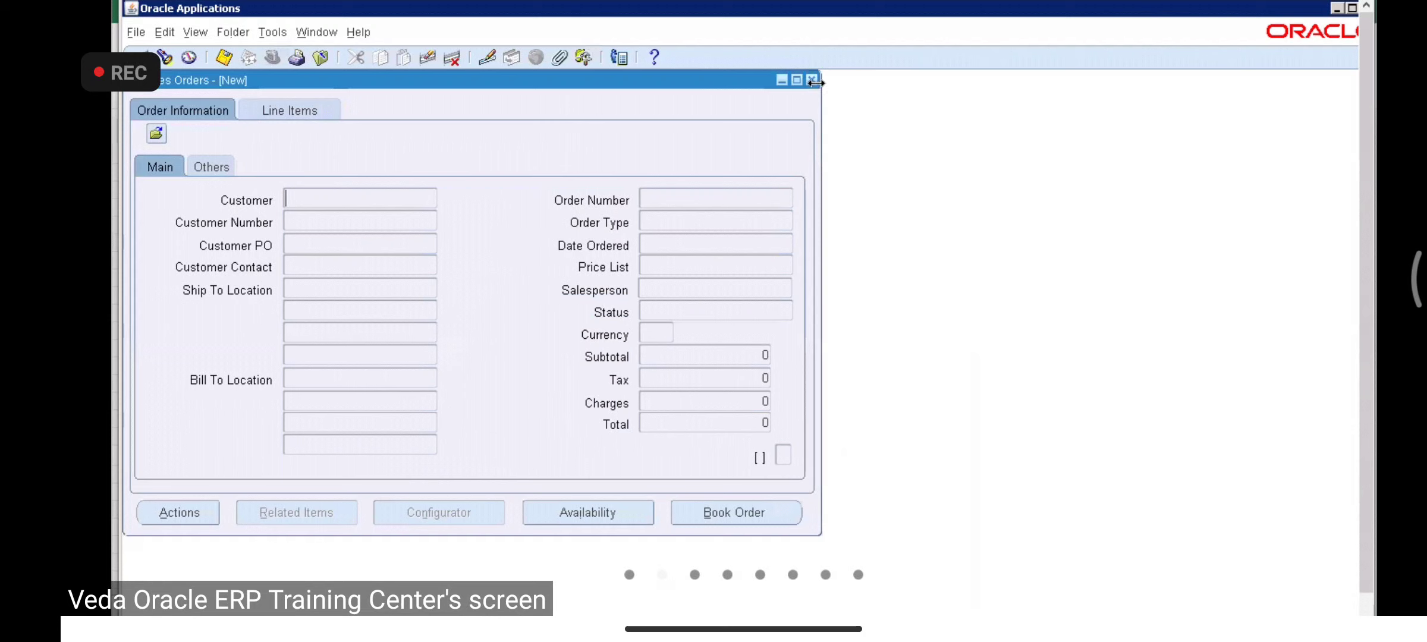
left_click(812, 80)
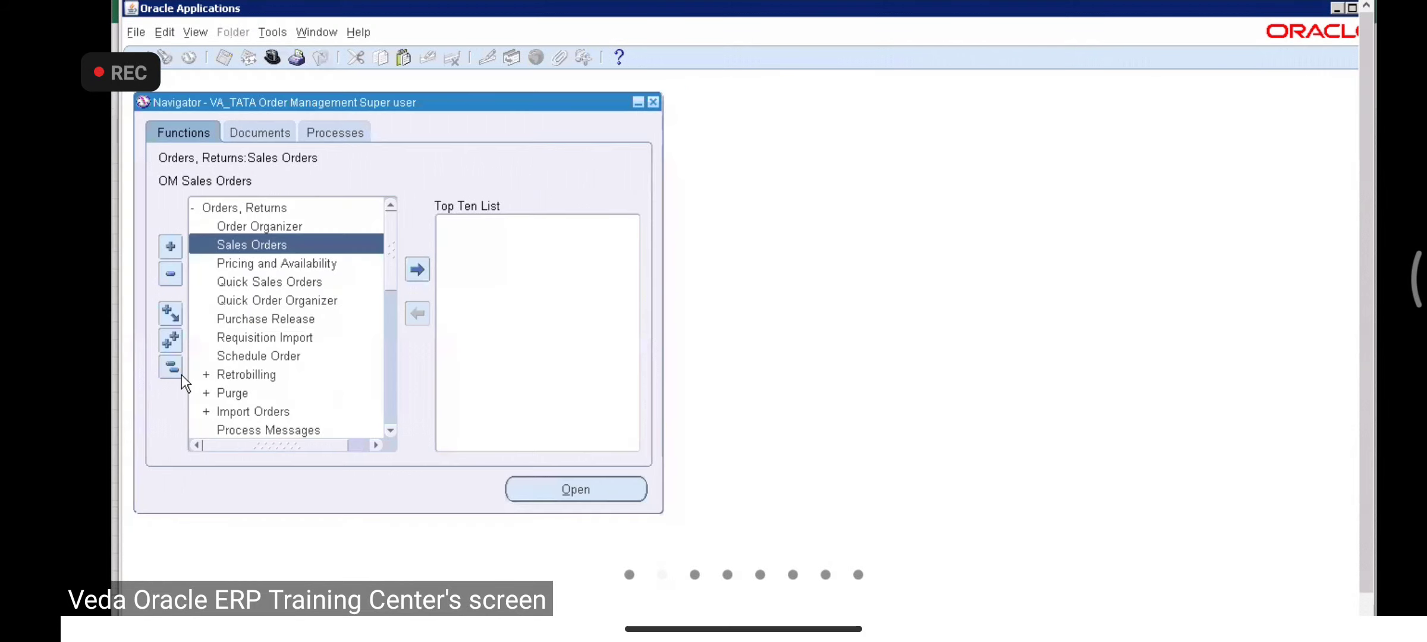
left_click(175, 369)
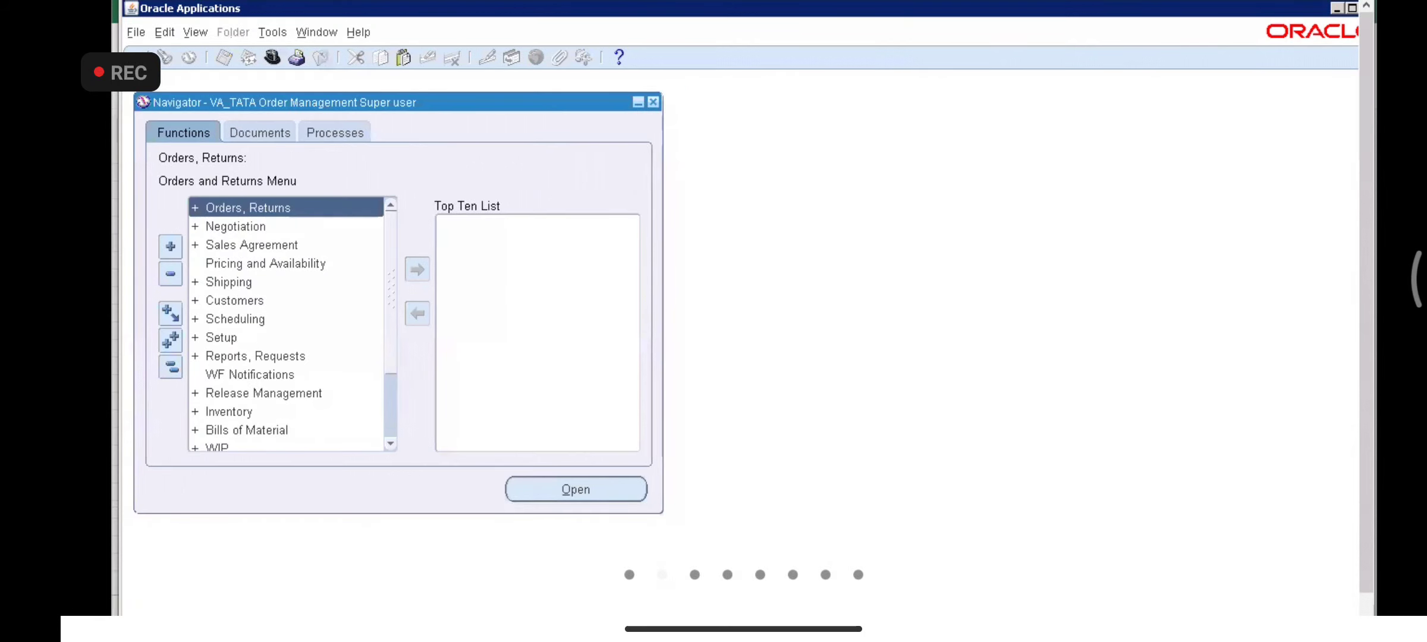
- Glance at the process examples workbook, then switch to the System Administrator responsibility
key("alt+Tab")
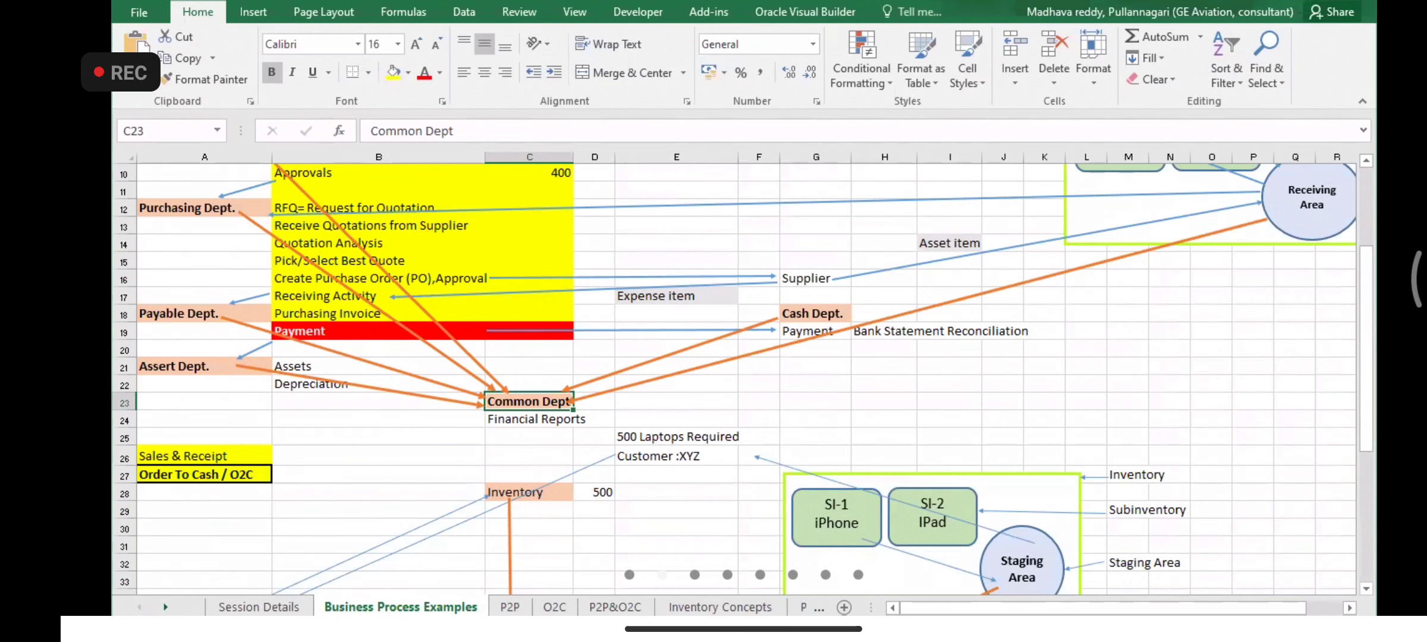
key("alt+Tab")
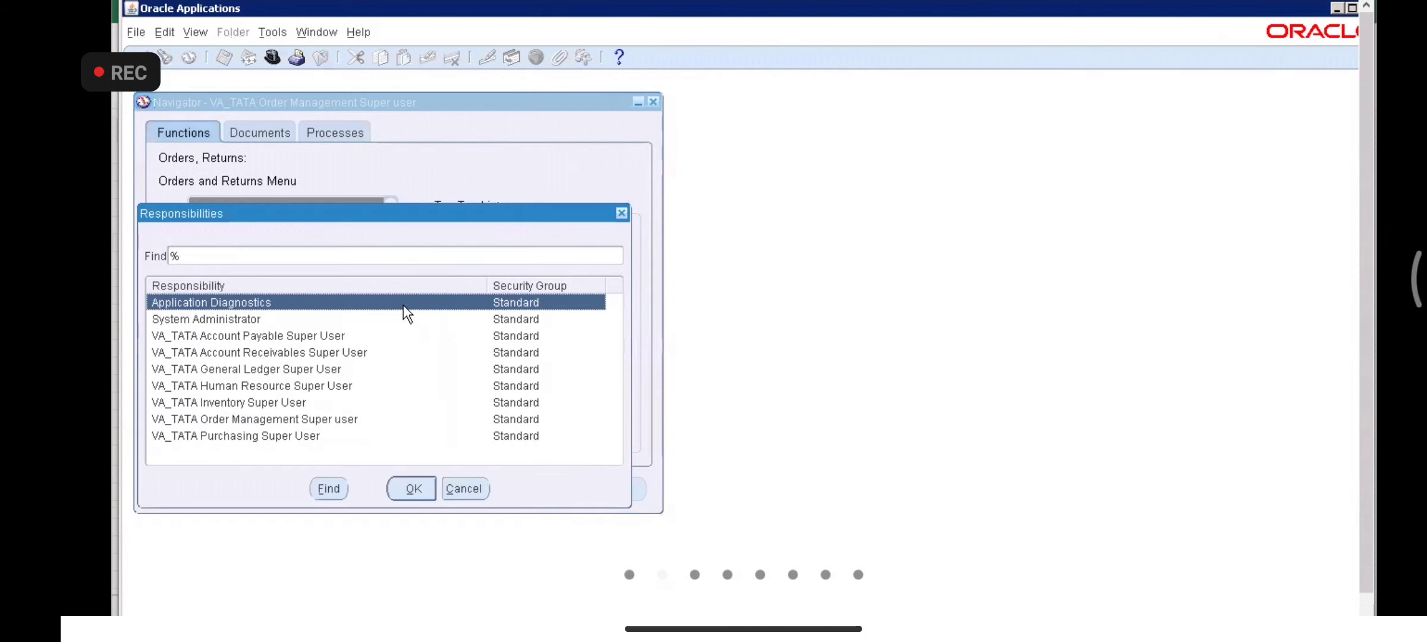
key("Down")
key("Down")
key("Up")
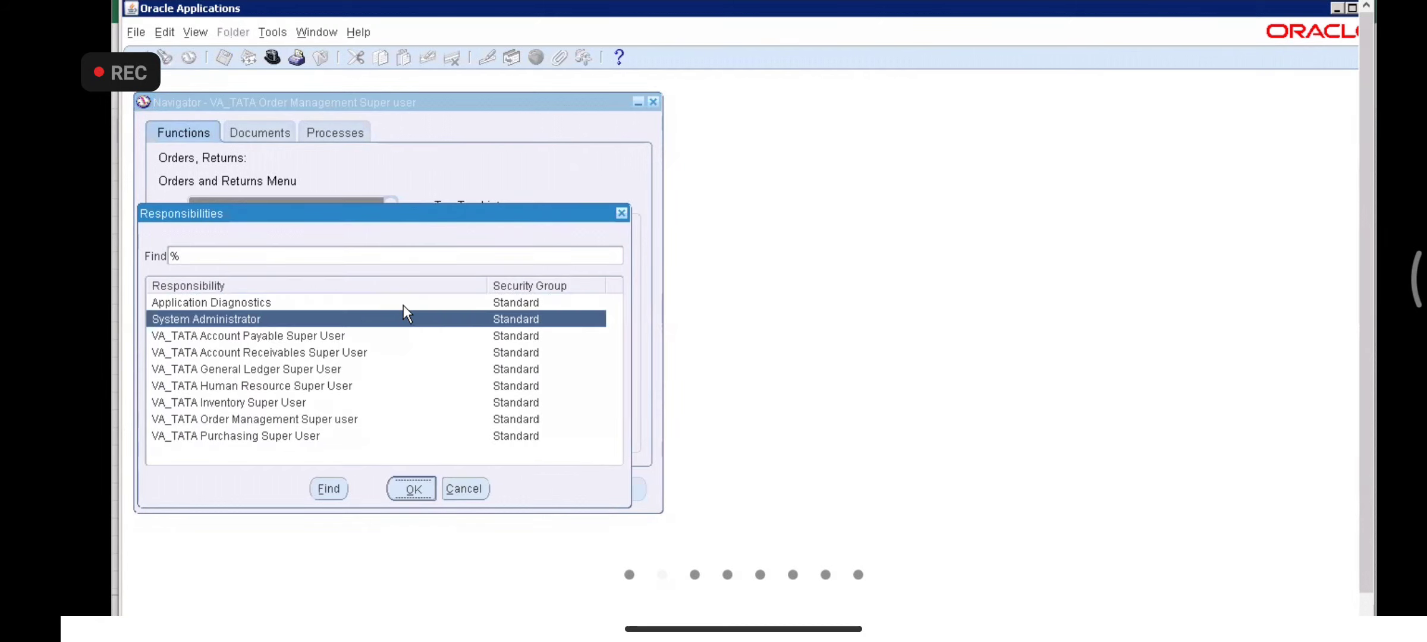
key("Return")
- Open Profile > System to bring up the Find System Profile Values form
key("Down")
key("Down")
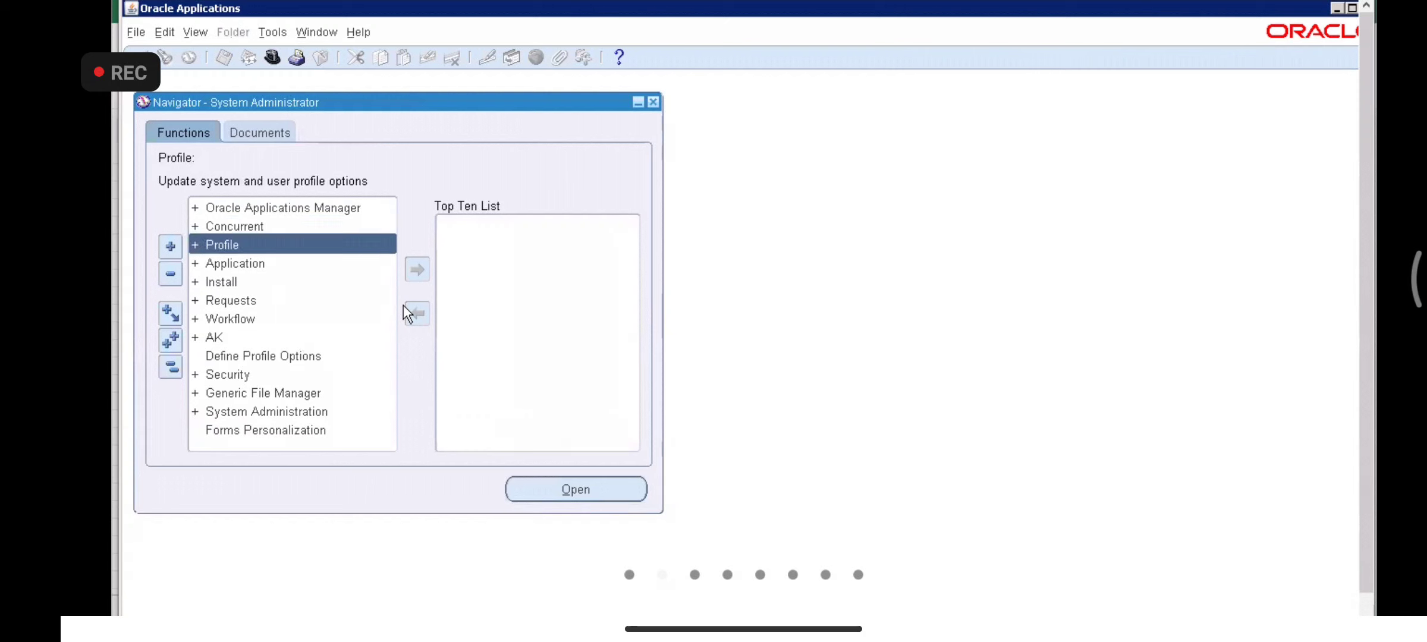
key("Return")
key("Down")
key("Return")
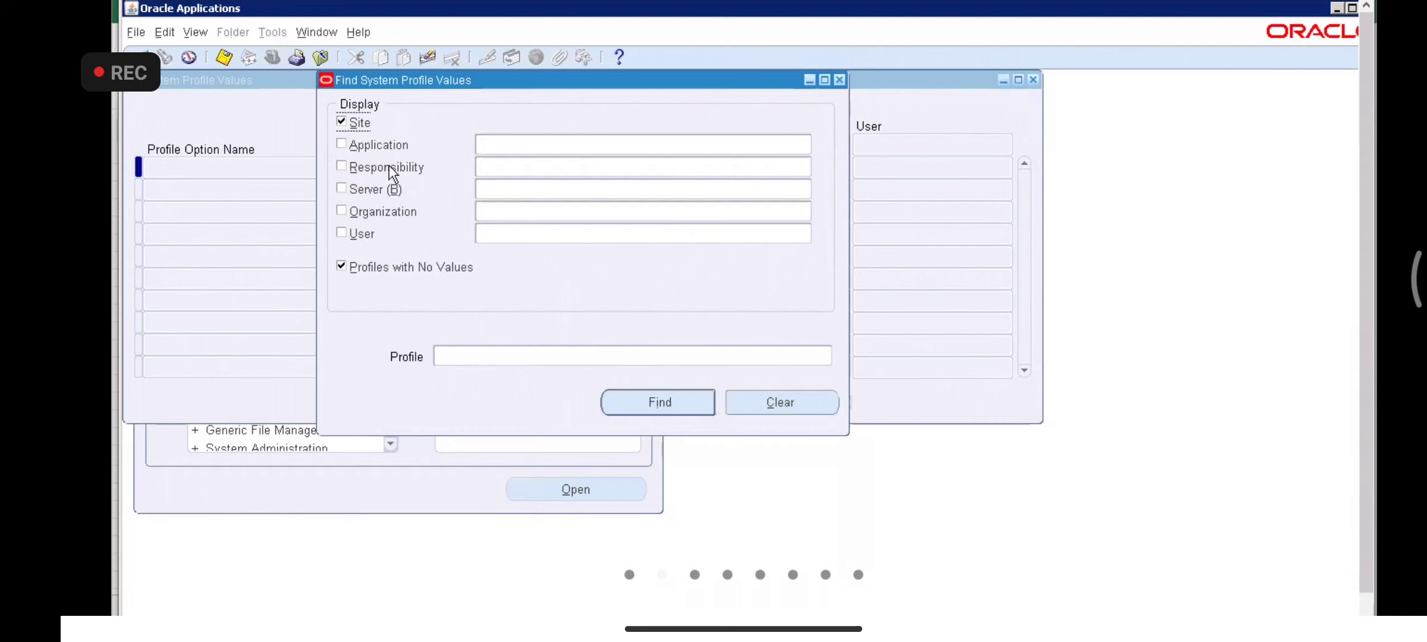
- Filter the profile search by a TATA%OR% responsibility pattern, which picks an Inventory responsibility
left_click(389, 166)
left_click(497, 166)
type("Pu")
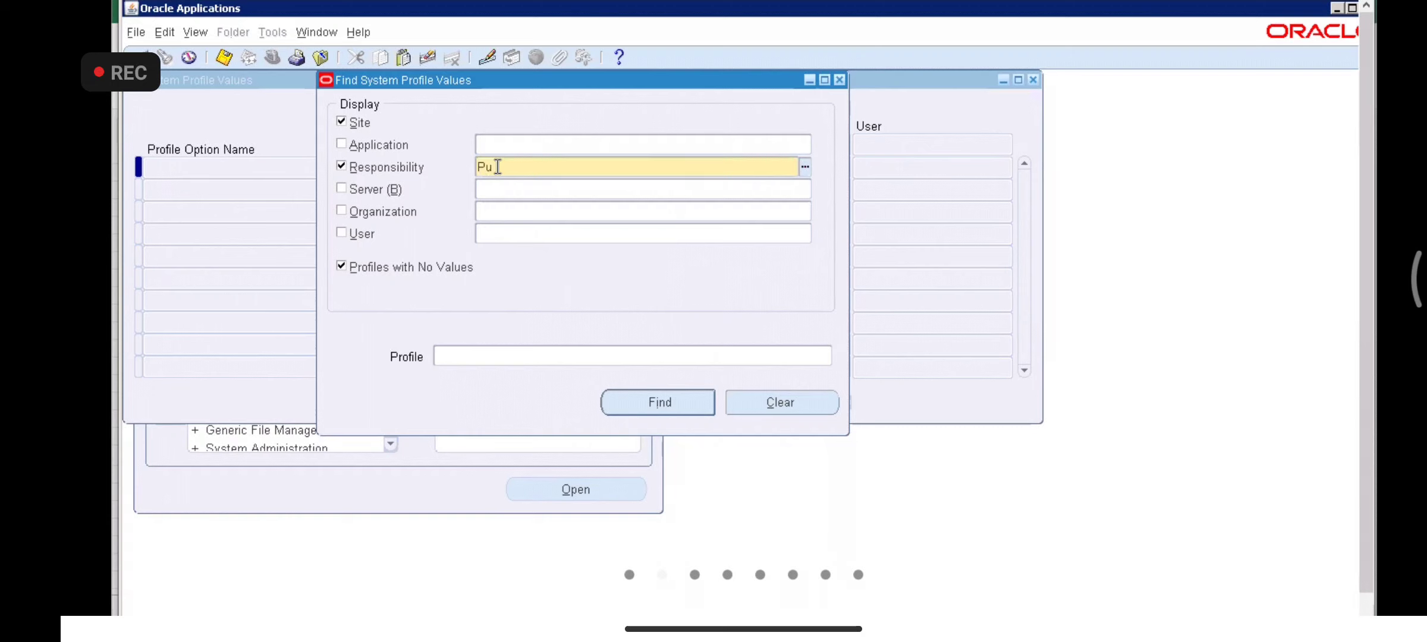
key("BackSpace")
key("BackSpace")
type("A")
type("OM")
key("BackSpace")
key("BackSpace")
type("TATA%OR%")
key("Return")
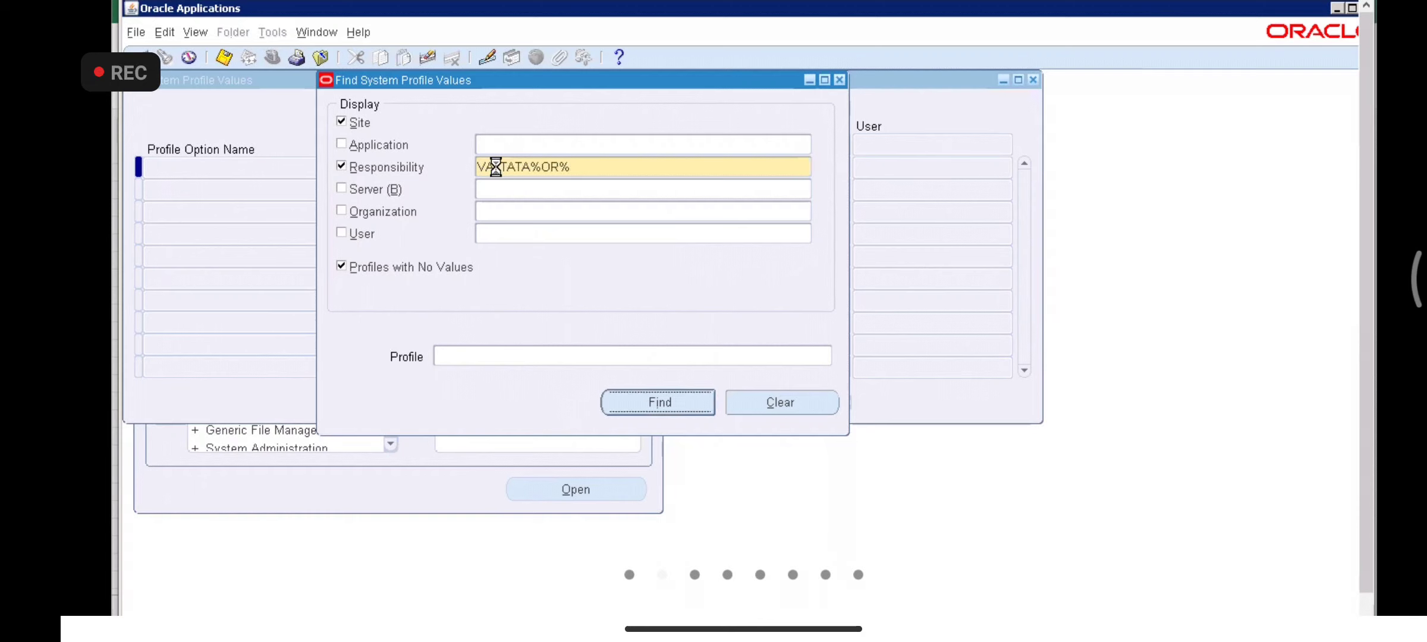
key("Return")
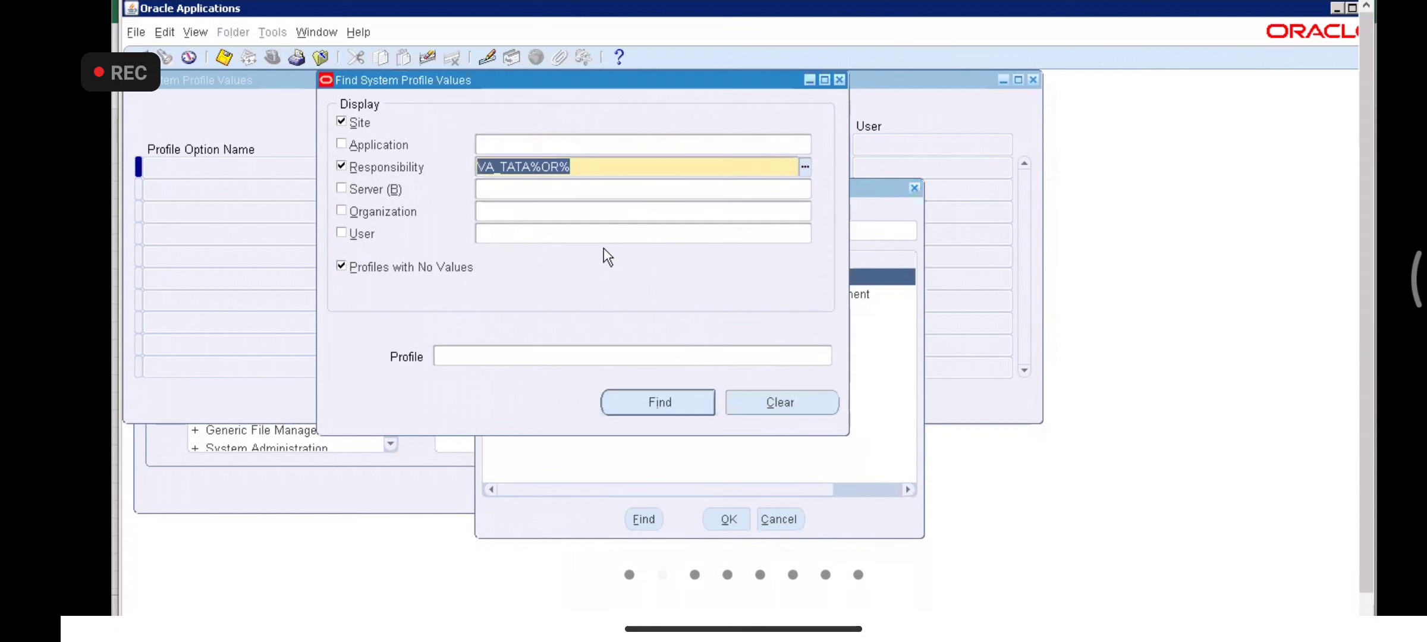
key("Return")
- Replace it with VA_TATA Order Management Super user and find profile MO: Default Operating Unit
left_click(165, 62)
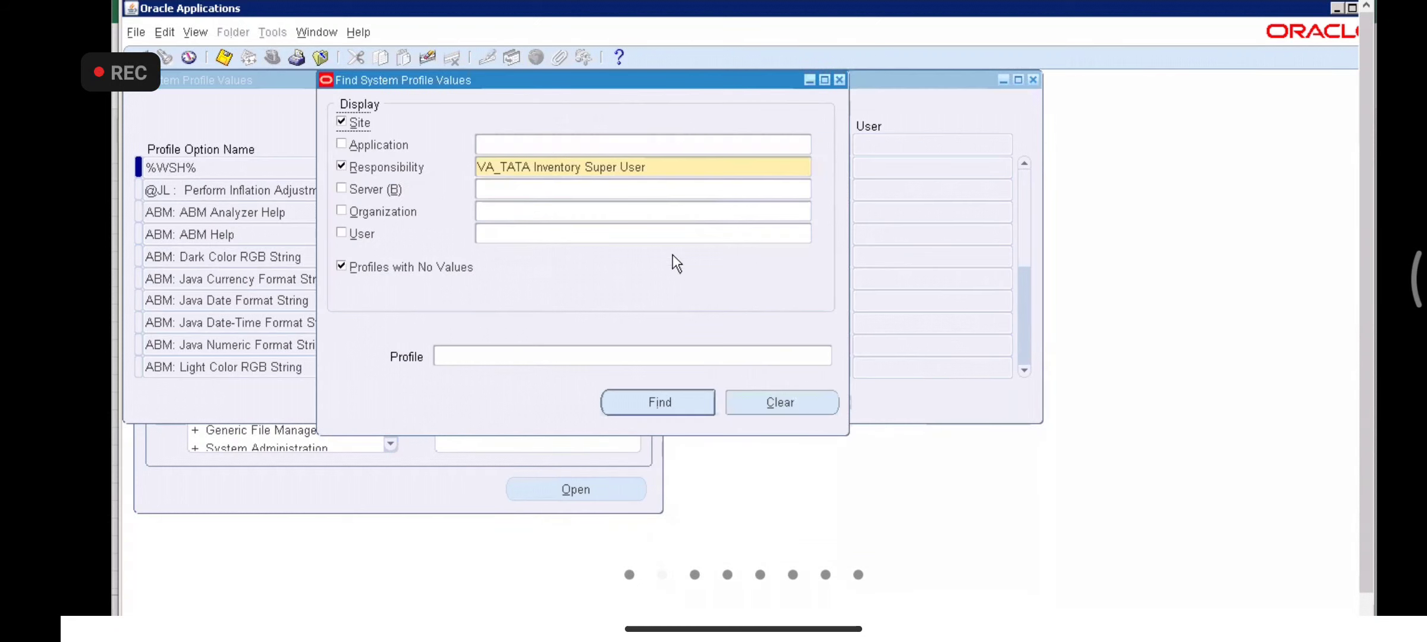
triple_click(655, 167)
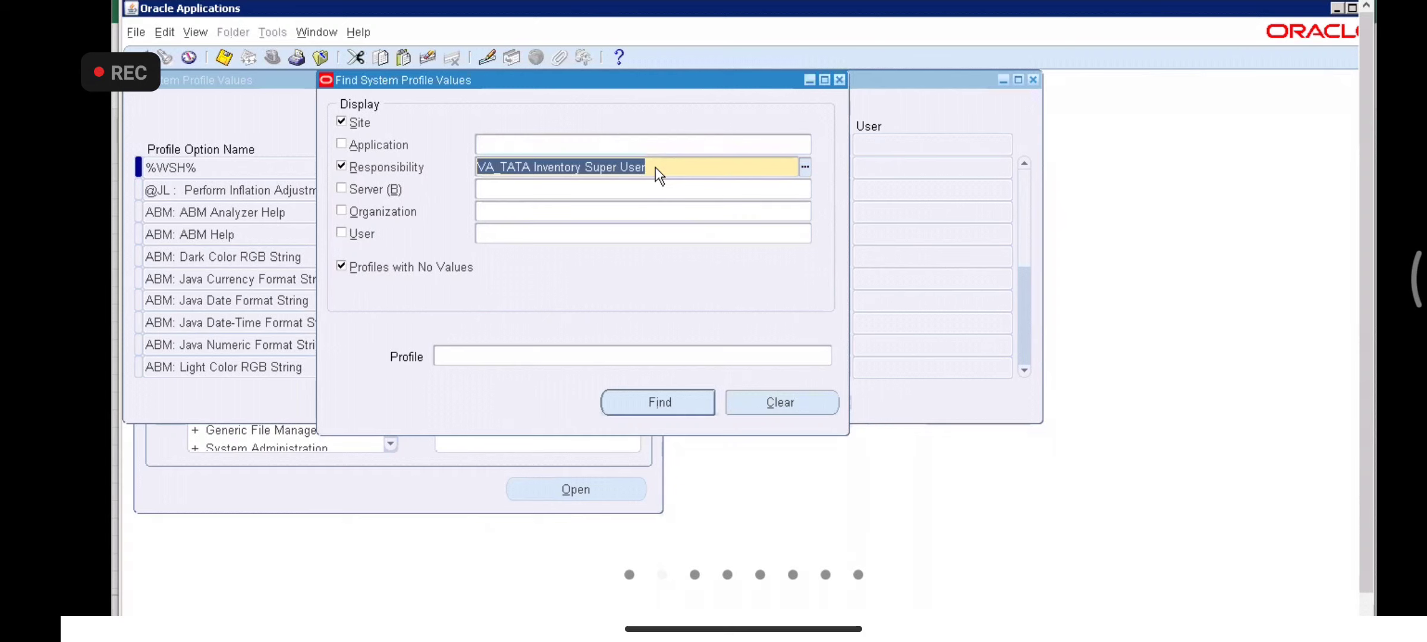
key("BackSpace")
type("VA_TATA")
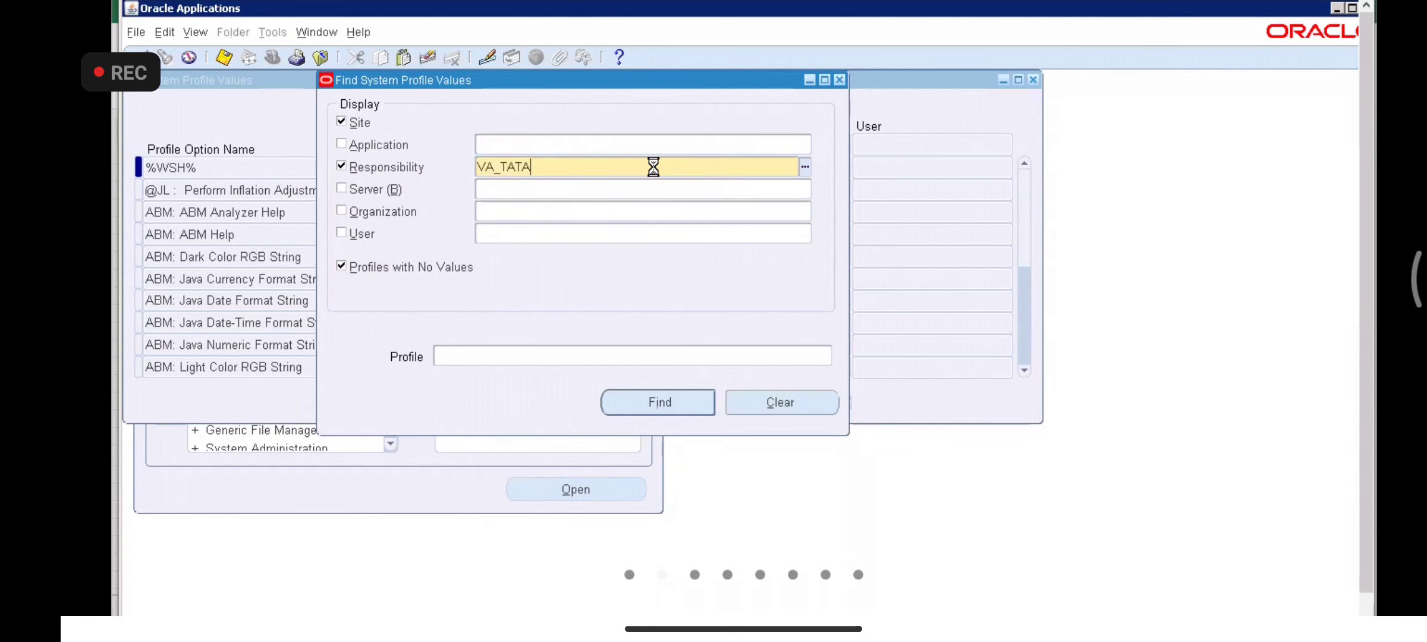
key("Down")
key("Down")
key("Down")
key("Down")
key("Down")
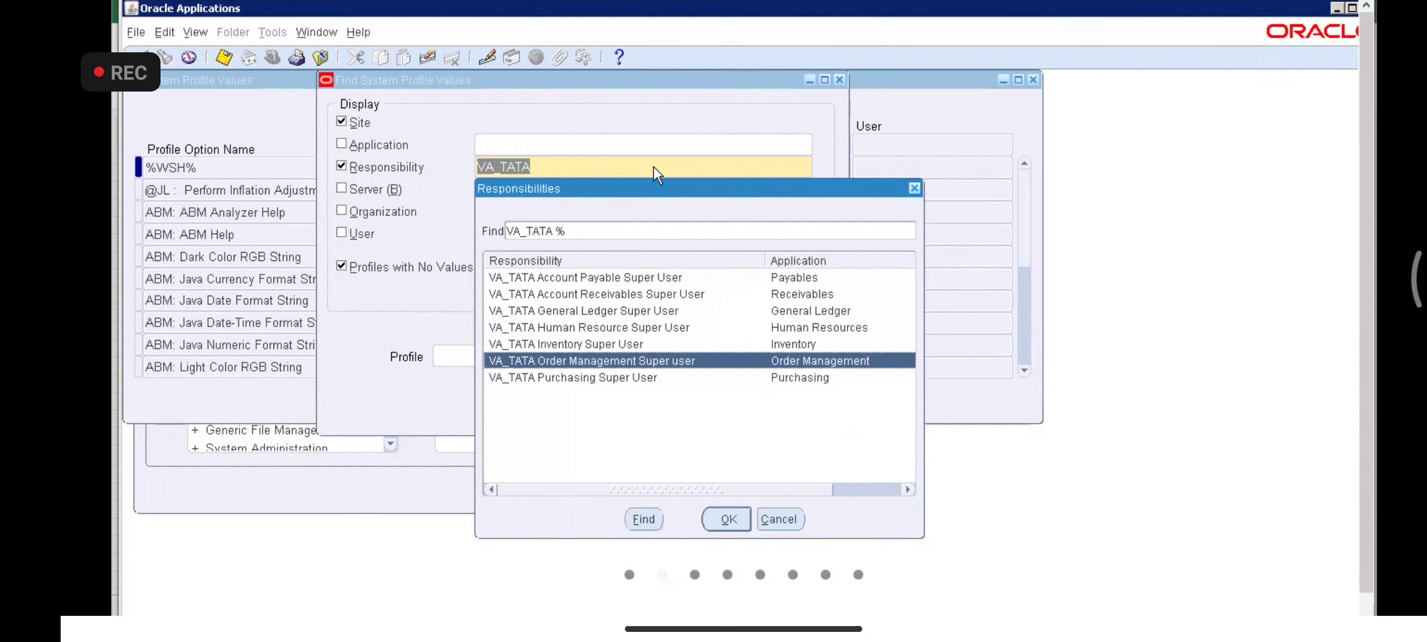
key("Return")
left_click(569, 354)
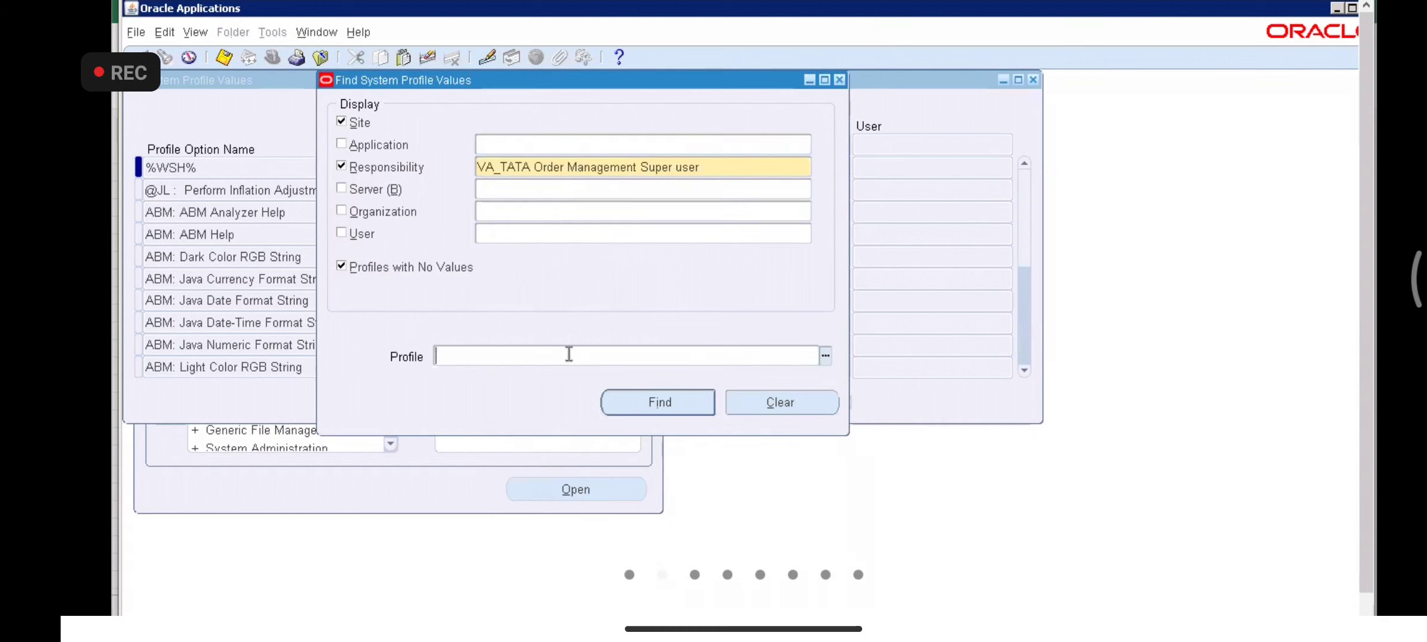
type("MO: Default Operating Unit")
key("Return")
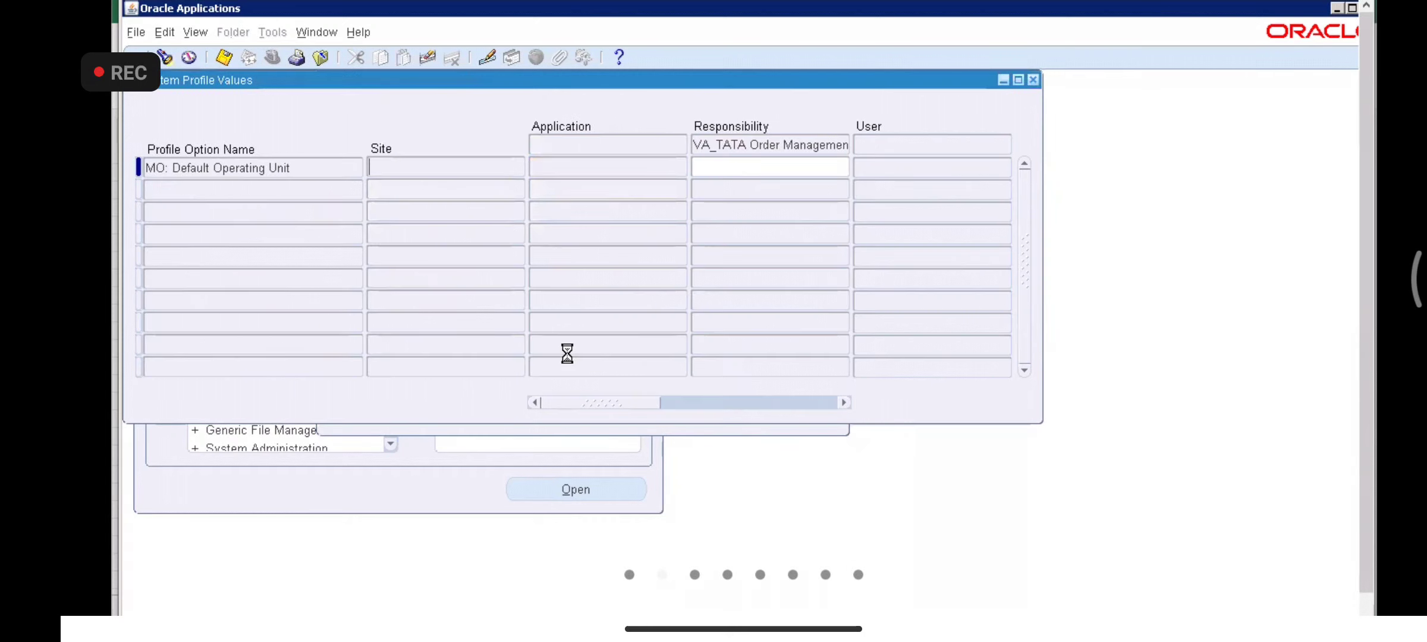
- Start entering a VA_TATA operating unit in the responsibility-level value cell
left_click(733, 169)
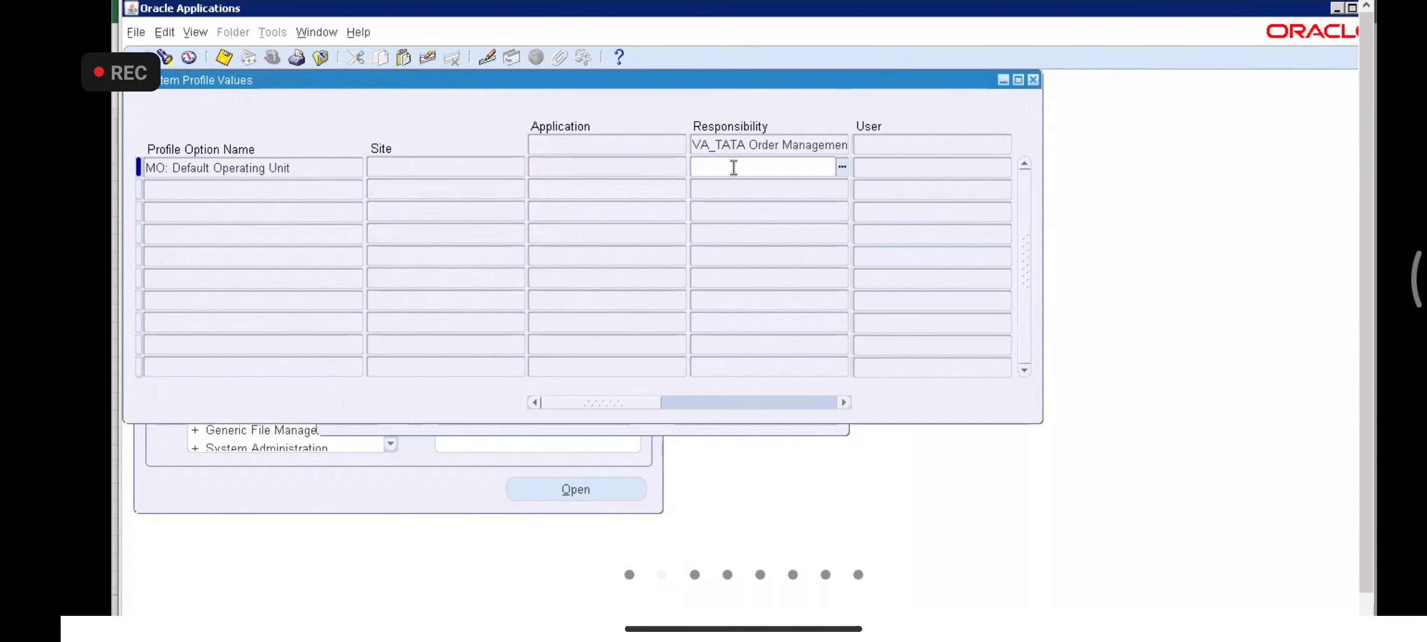
type("VA_GTATA")
key("Tab")
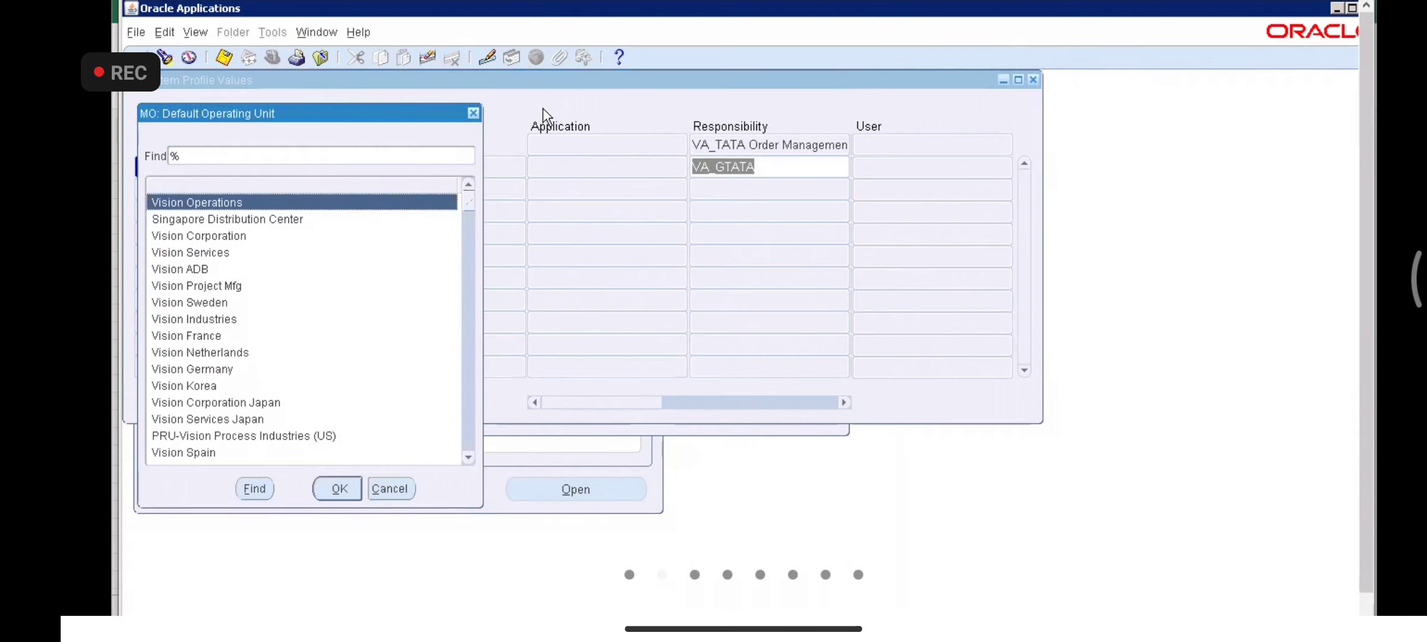
key("Return")
- Fix the typo and pick VA_TATA Hyderabad Operating Unit from the VA_TATA-filtered list
left_click(725, 166)
key("BackSpace")
key("Tab")
left_click(175, 151)
type("VA_TATA")
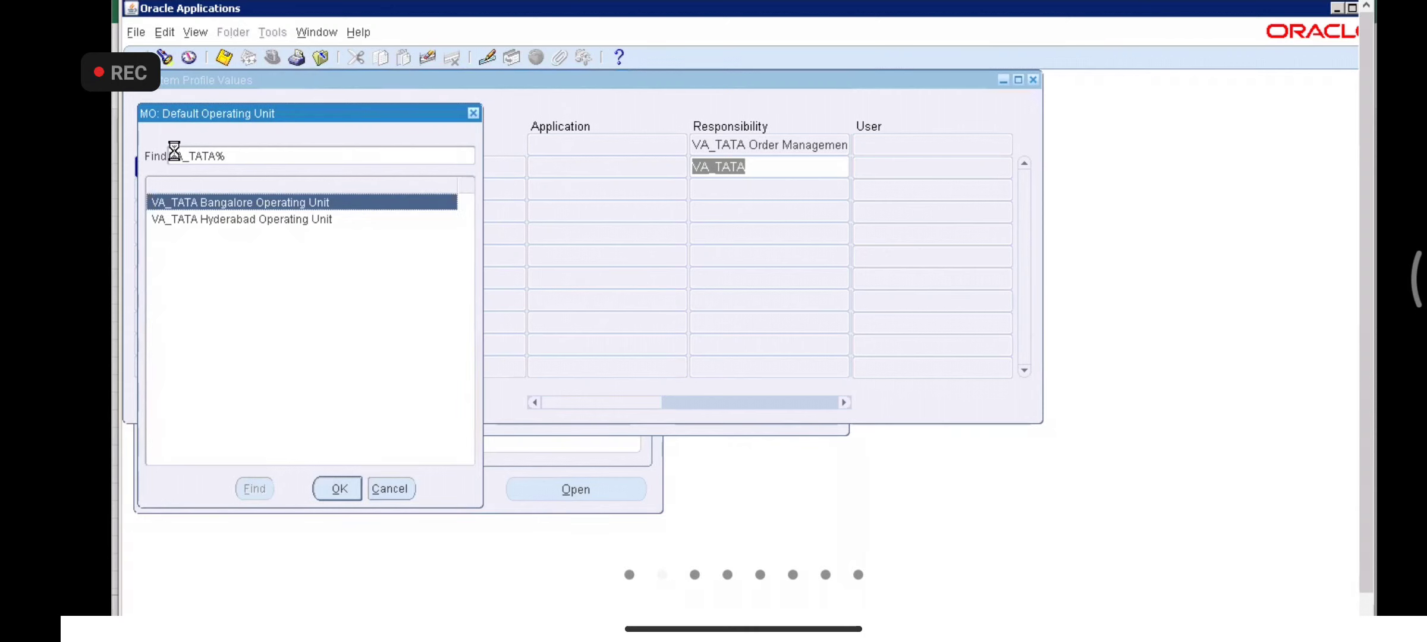
key("Down")
key("Return")
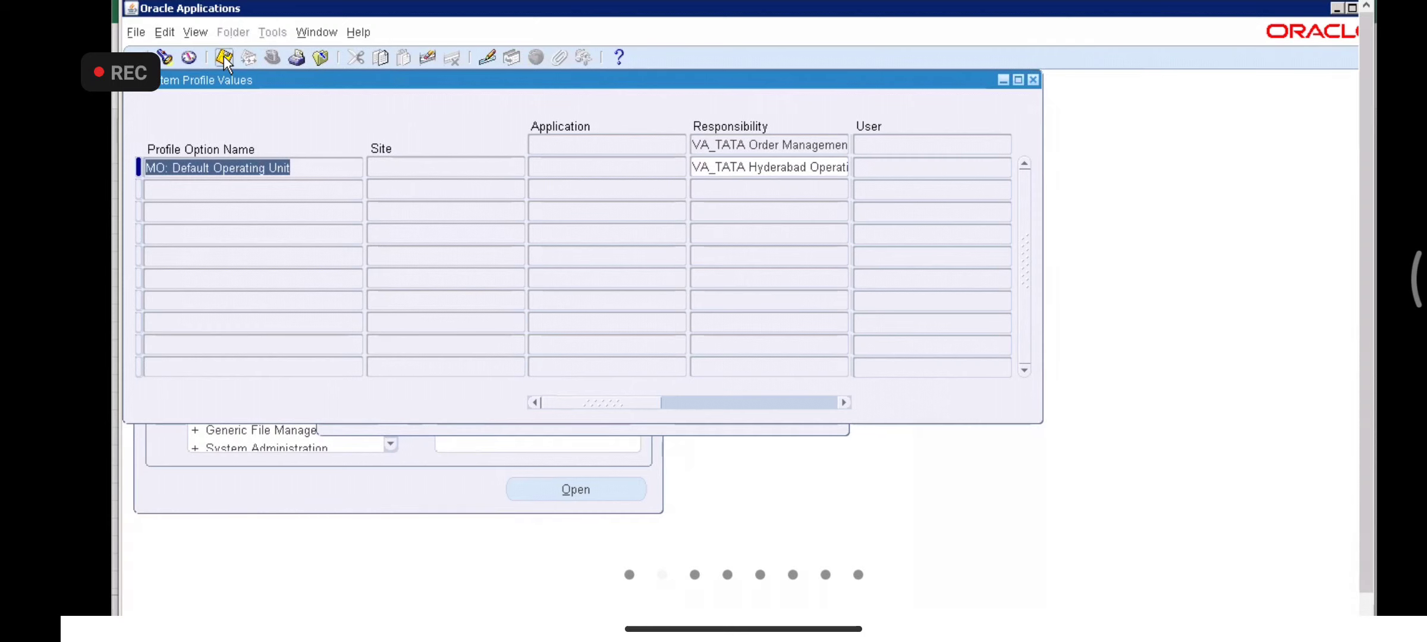
- Close the profile form and switch to the VA_TATA Order Management Super user responsibility
left_click(1033, 79)
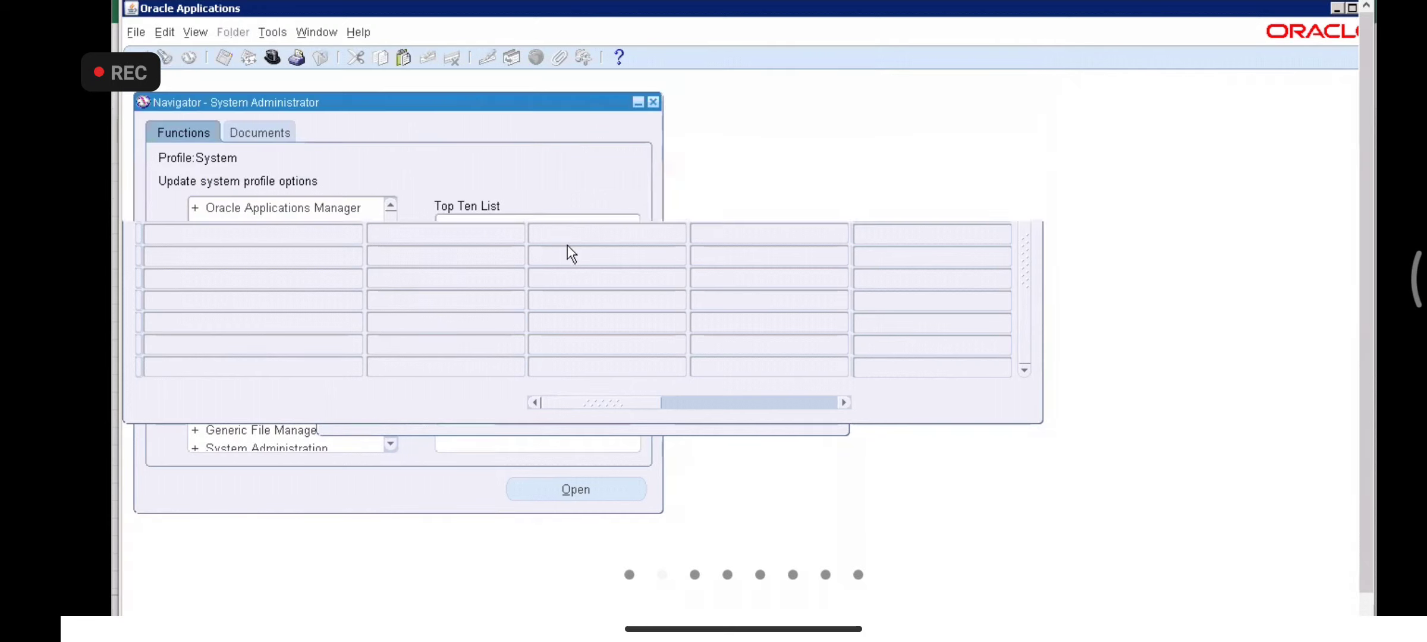
left_click(171, 366)
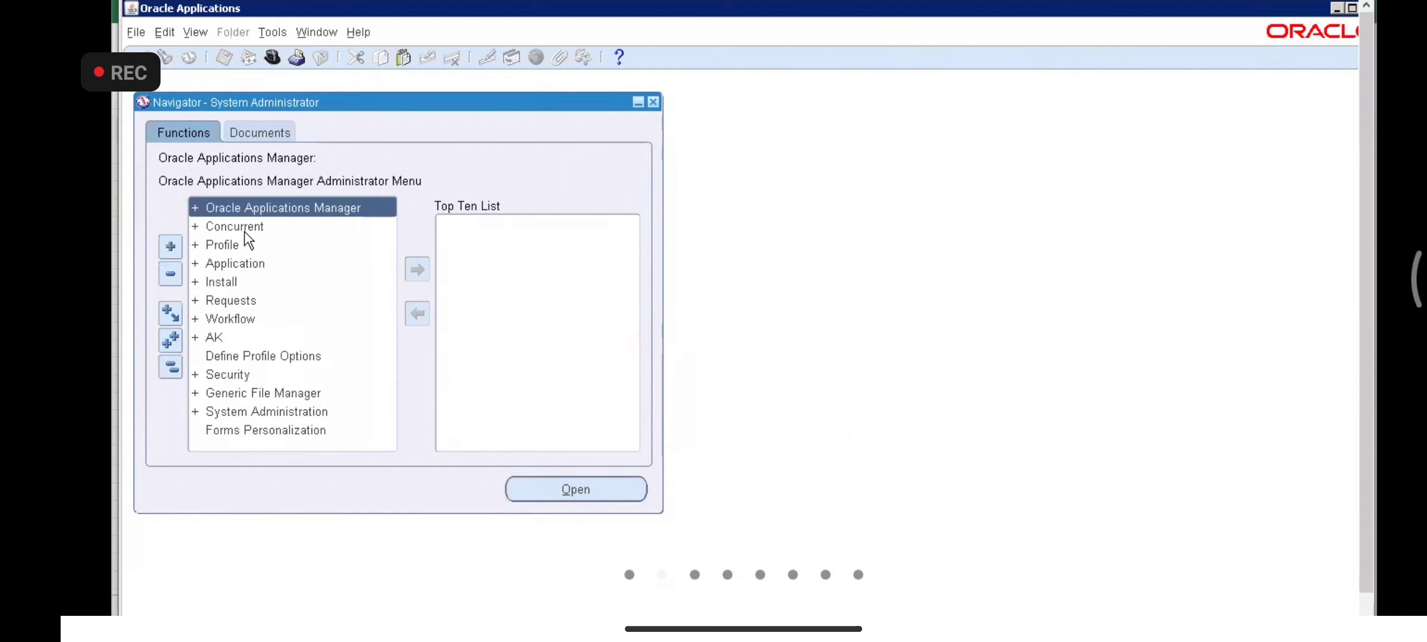
key("ctrl+l")
key("Down")
key("Down")
key("Down")
key("Down")
key("Down")
key("Down")
key("Down")
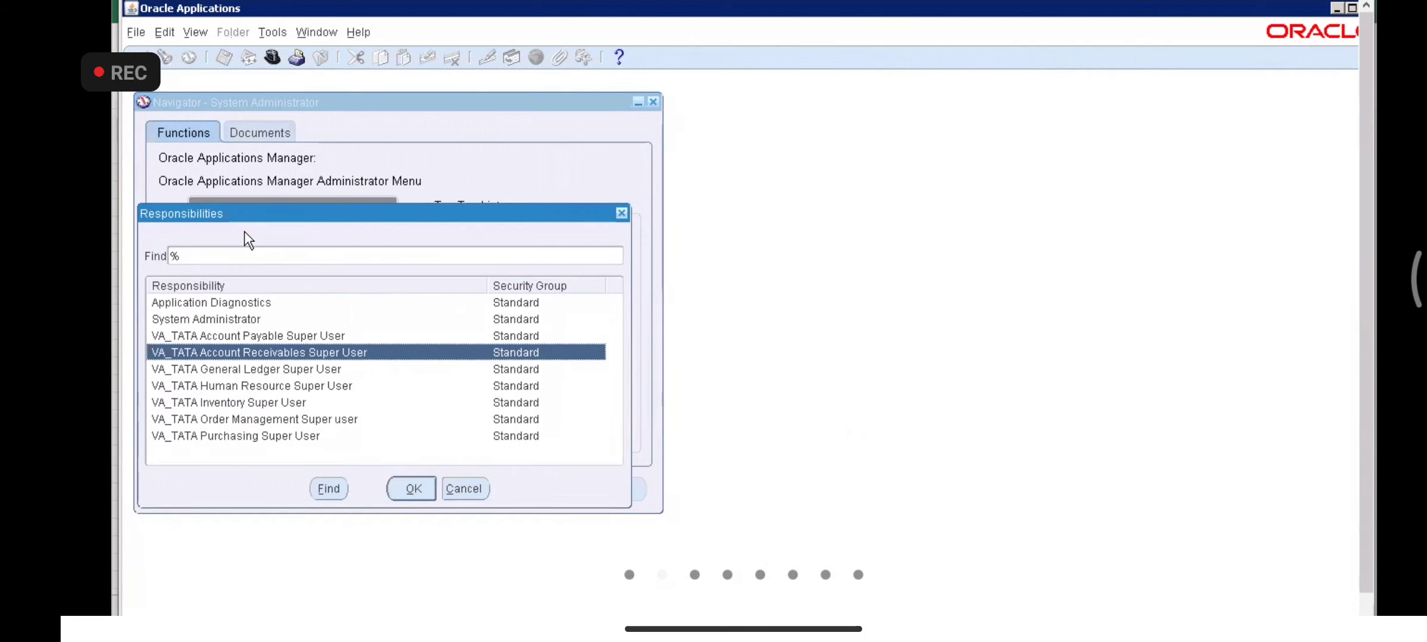
key("Return")
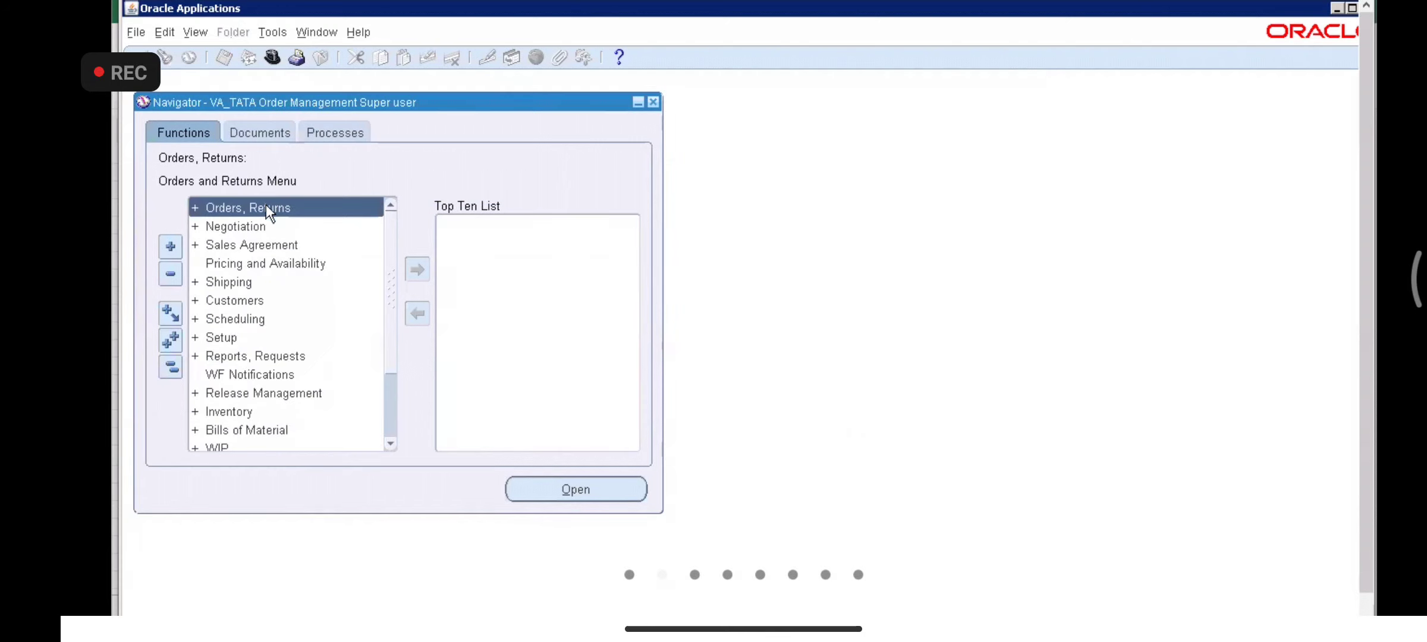
- Open Sales Orders from Orders, Returns and dismiss the missing order type error on line items
double_click(265, 205)
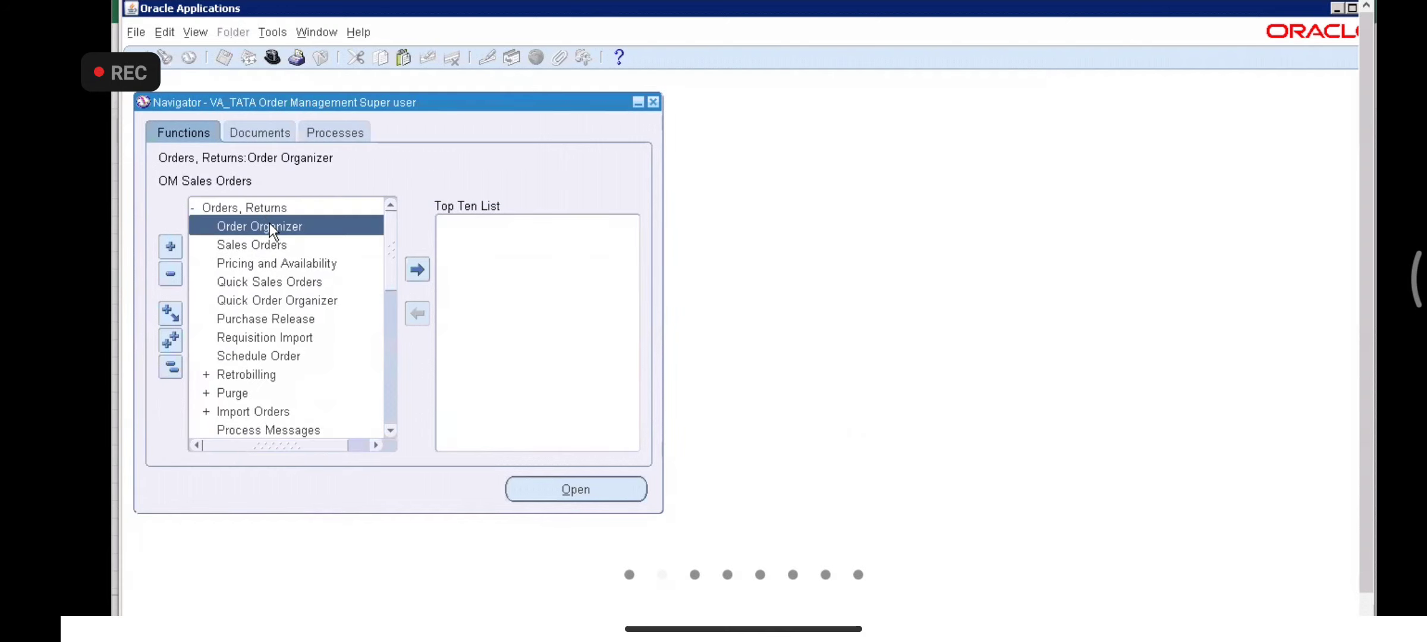
double_click(271, 244)
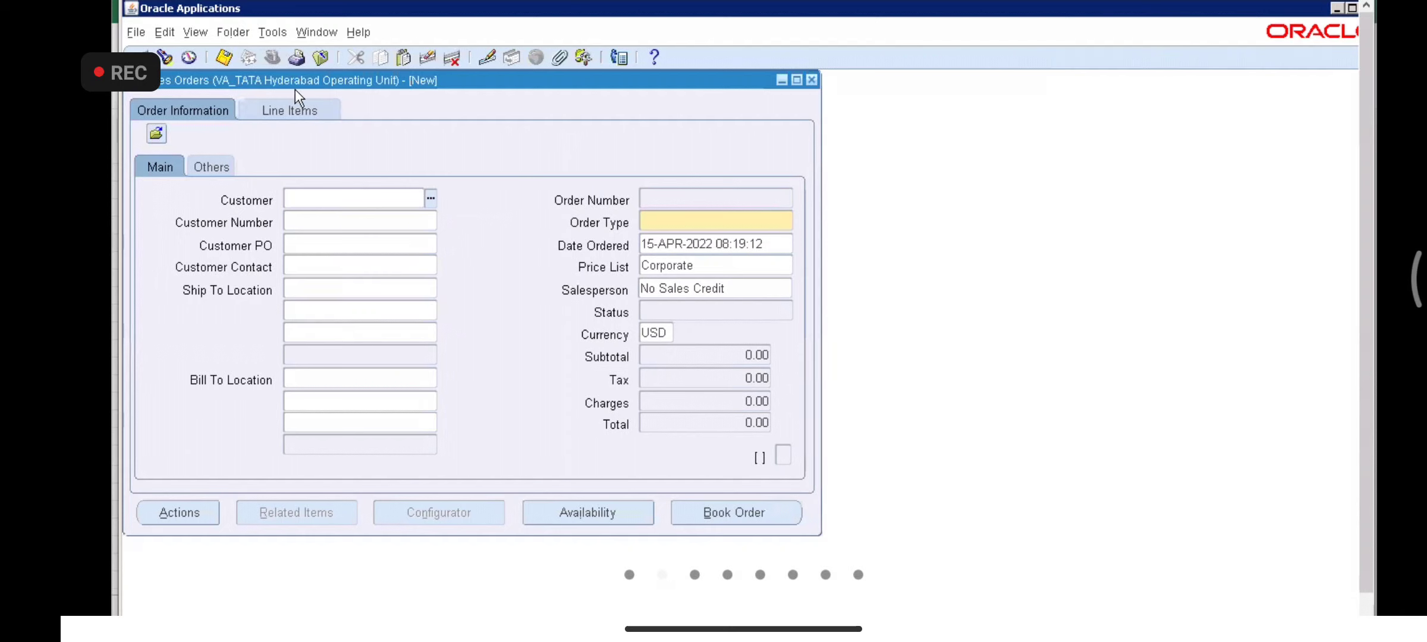
left_click(286, 111)
left_click(902, 313)
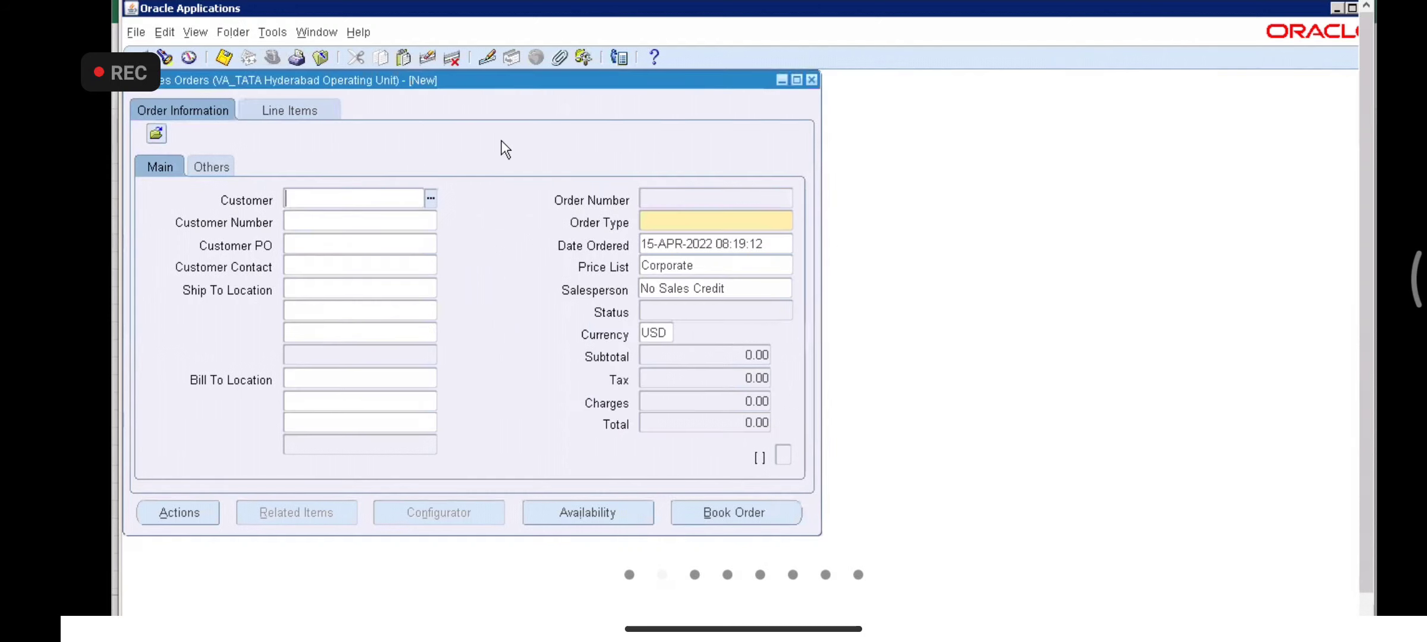
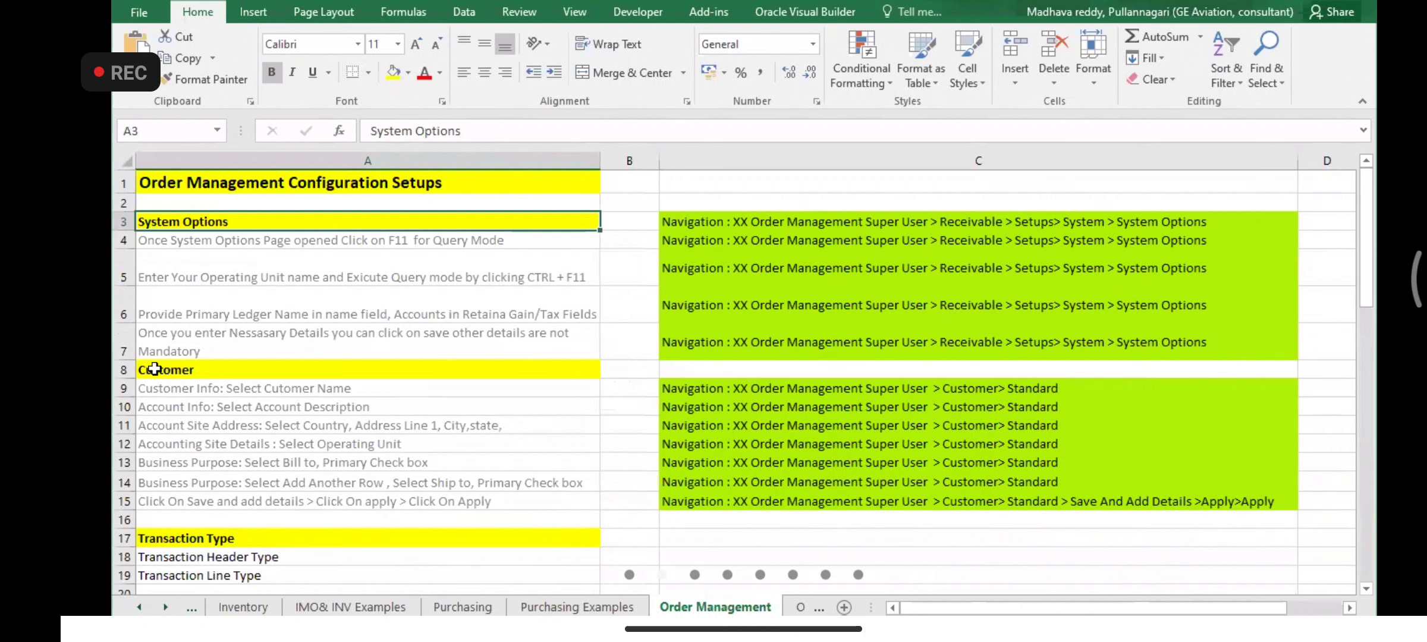
- Review the Transaction Type and Document Sequence notes, selecting up to the Customer heading
key("Down")
key("Down")
key("Down")
key("Down")
key("Down")
key("Down")
key("Down")
key("Down")
key("Down")
key("Down")
key("Down")
key("Down")
key("Down")
key("Down")
key("Down")
key("Down")
key("Down")
key("Down")
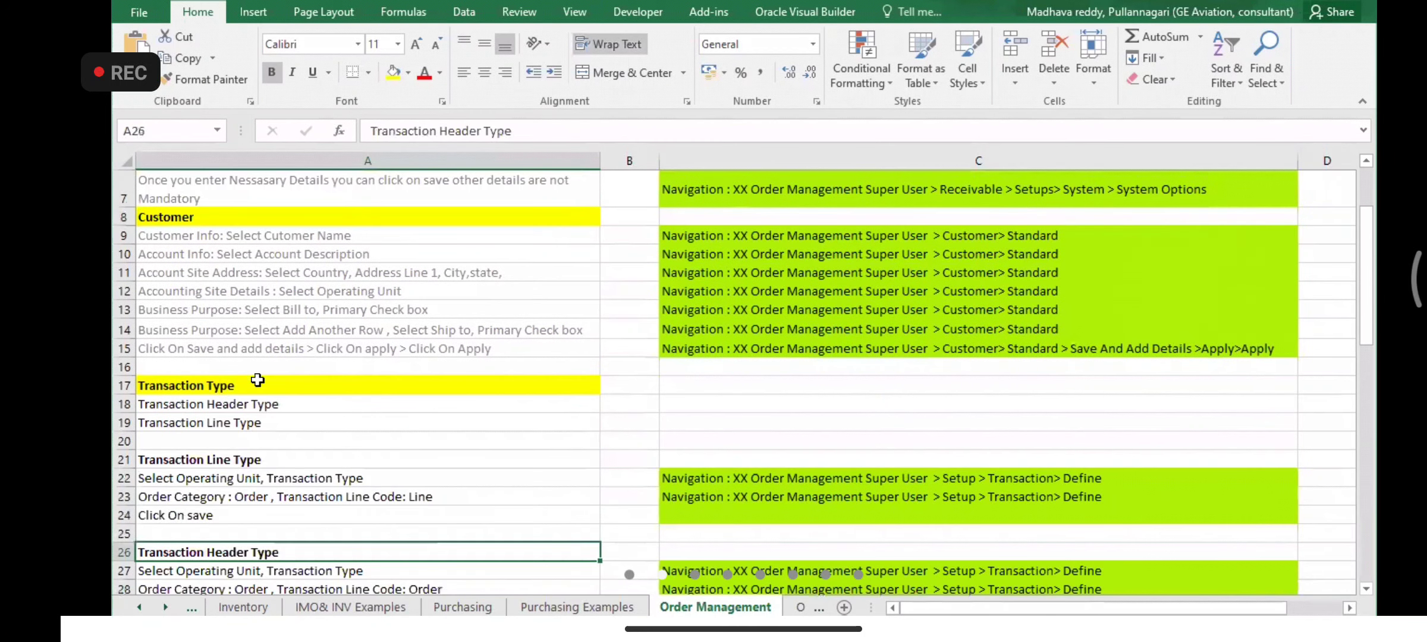
left_click(256, 381)
key("alt+Tab")
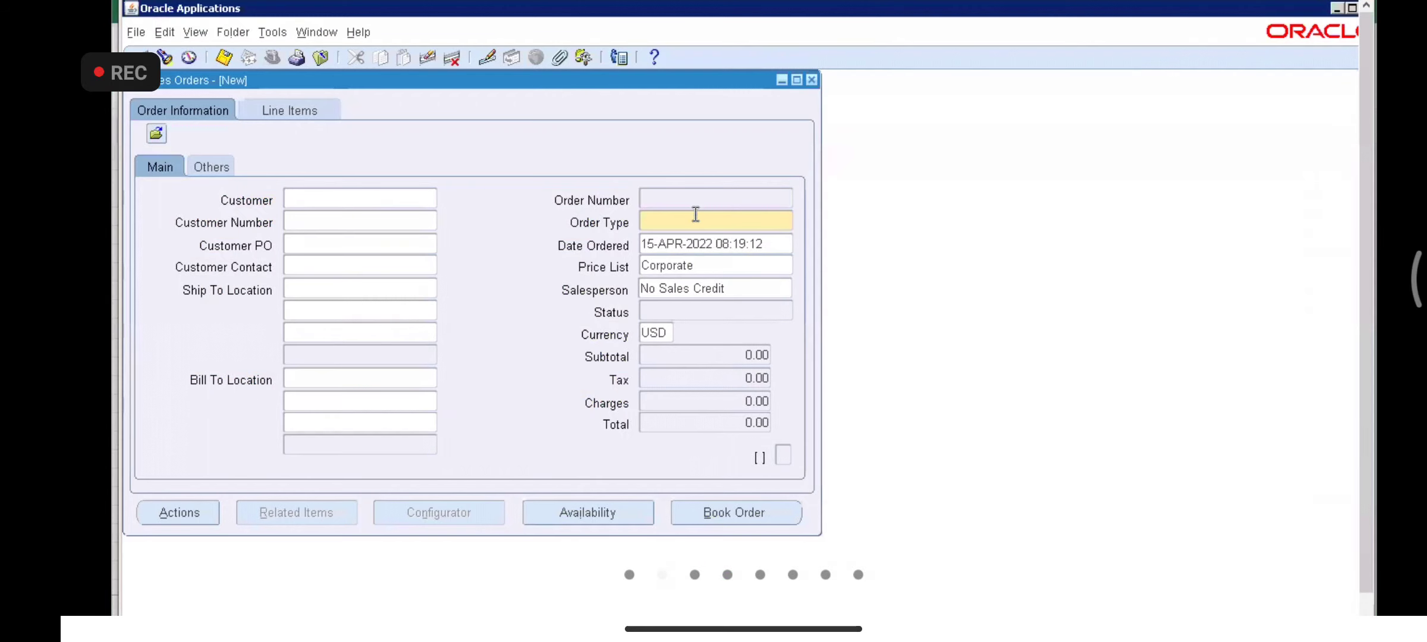
key("alt+Tab")
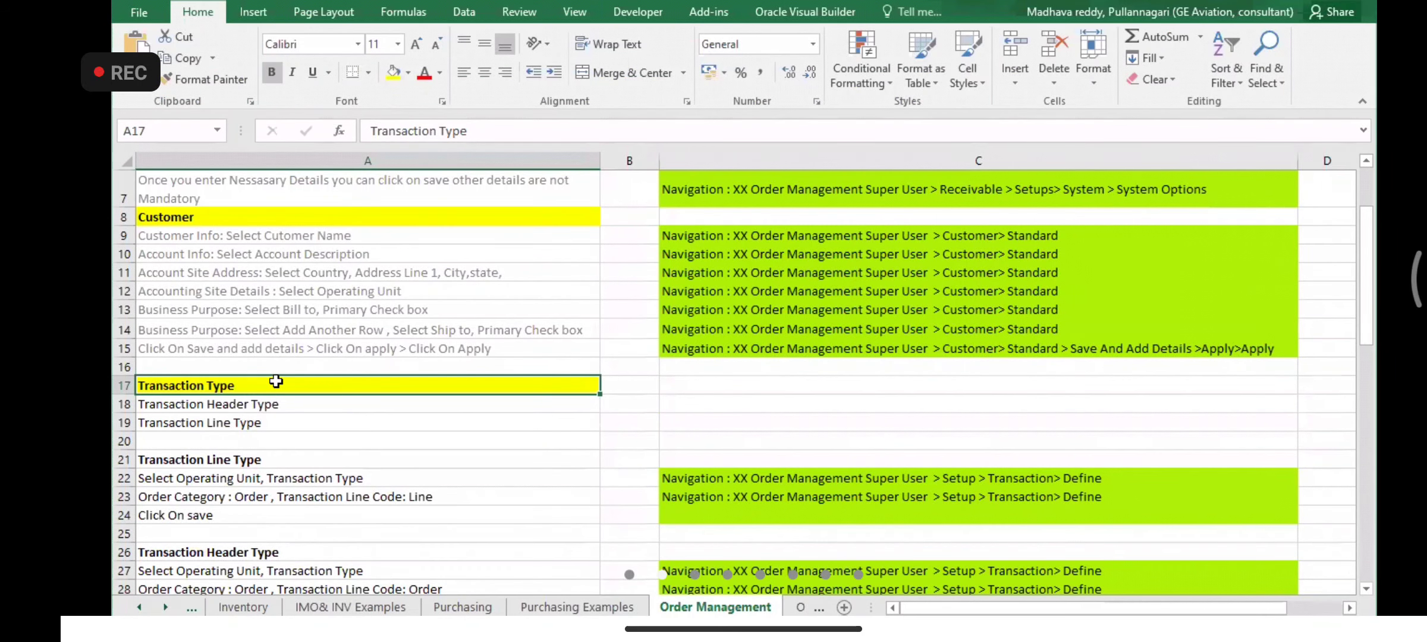
key("Down")
key("Down")
key("Down")
key("Down")
key("Down")
key("Down")
key("Down")
key("Down")
key("Down")
key("Down")
key("Down")
key("Down")
key("Down")
key("Down")
key("Down")
key("Down")
key("Down")
key("Down")
key("Down")
key("Down")
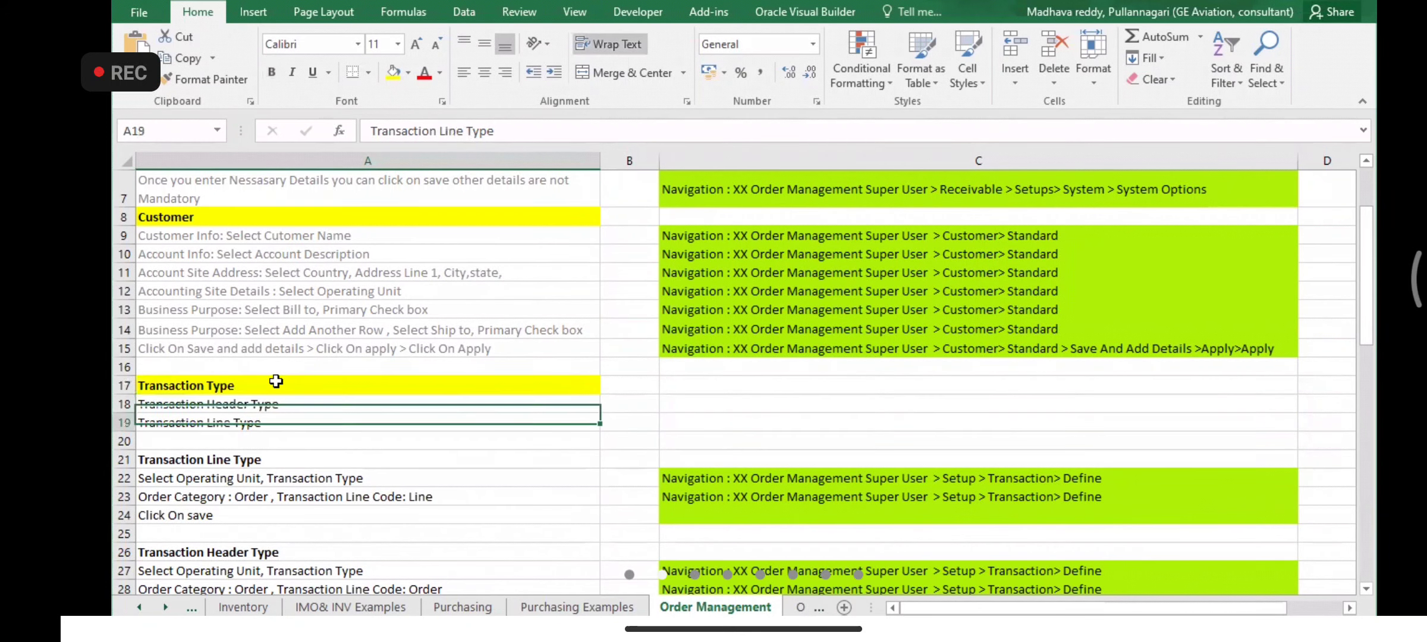
key("Up")
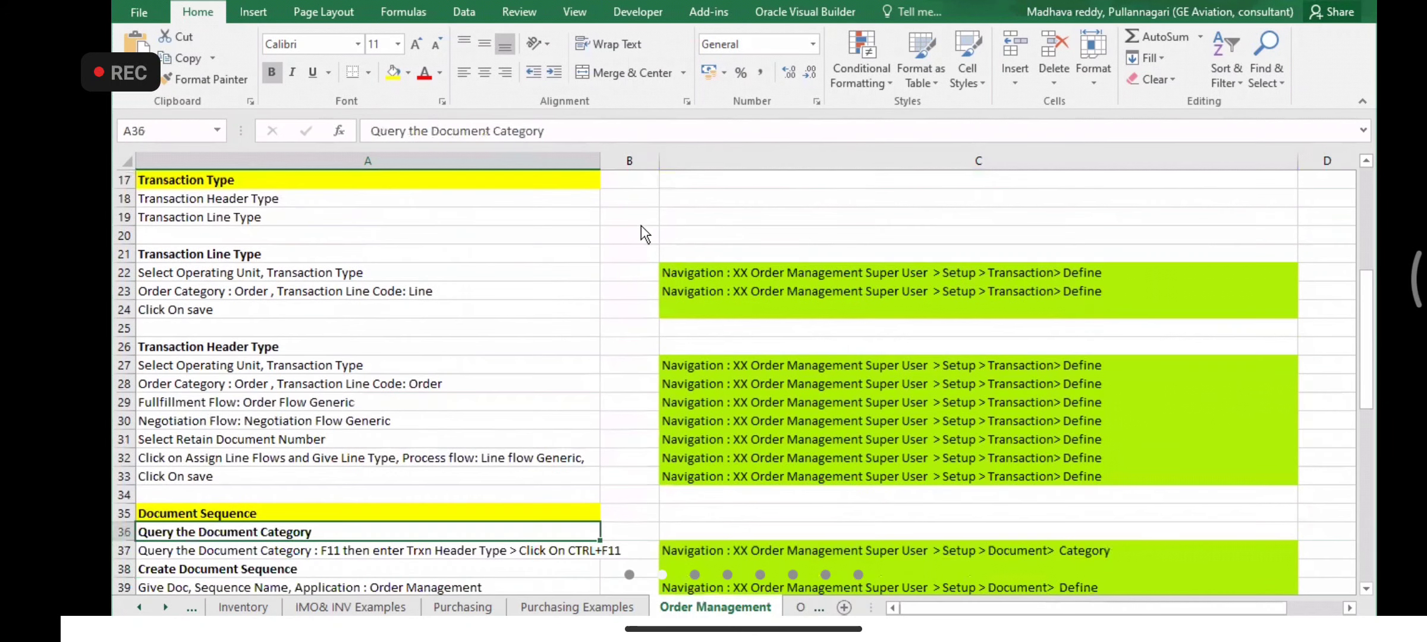
key("alt+Tab")
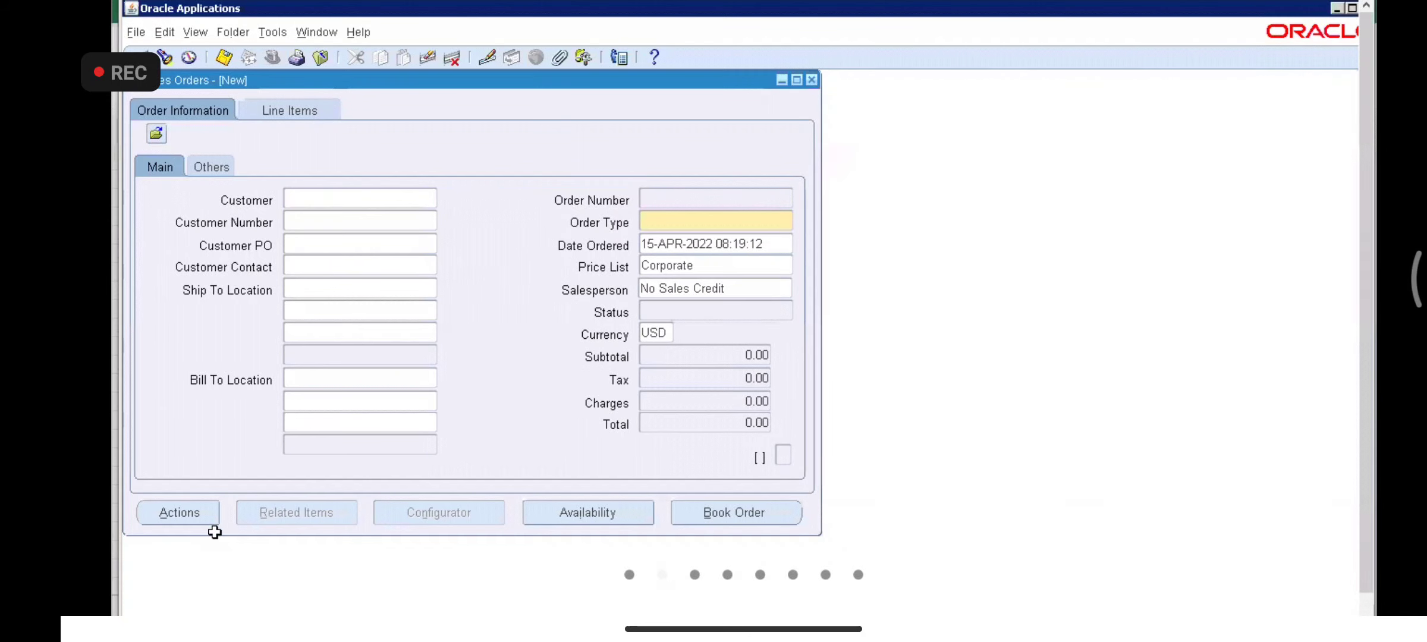
key("alt+Tab")
left_click(214, 516)
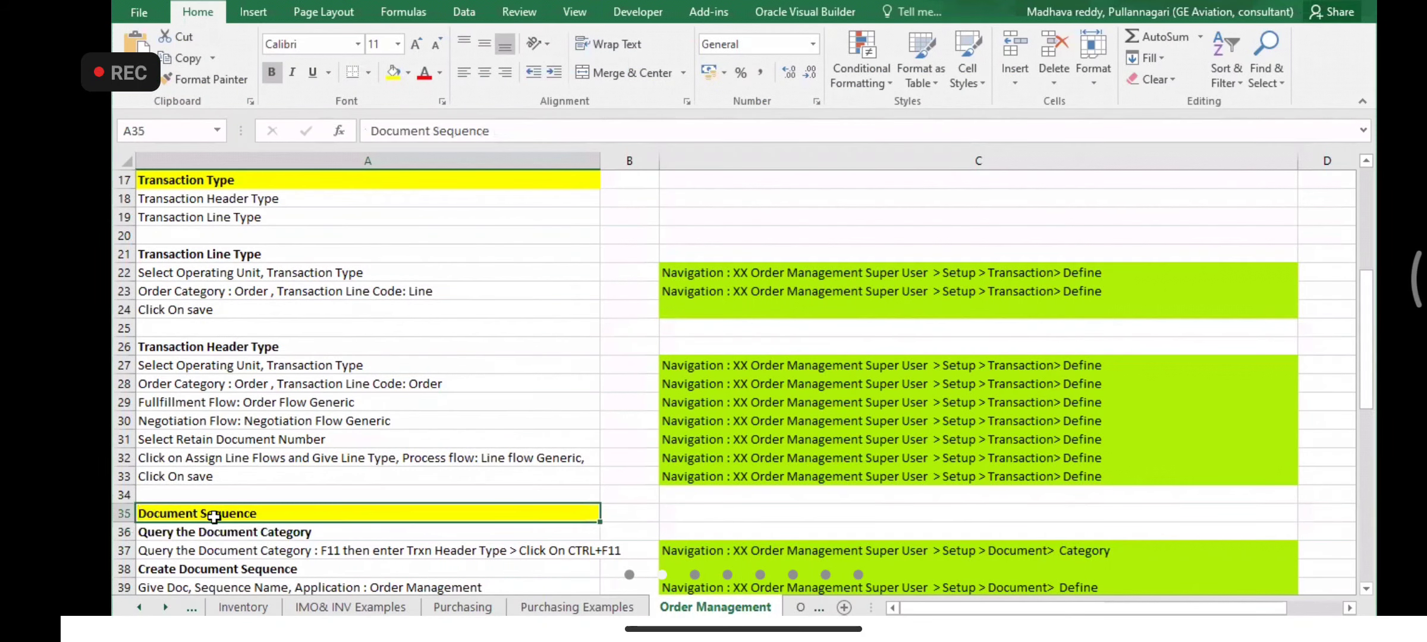
key("Down")
key("Down")
key("Down")
key("Down")
key("Down")
key("Down")
key("Down")
key("Down")
key("Down")
key("Down")
key("Up")
key("Up")
key("Up")
key("Up")
key("Up")
key("Up")
key("Up")
key("Up")
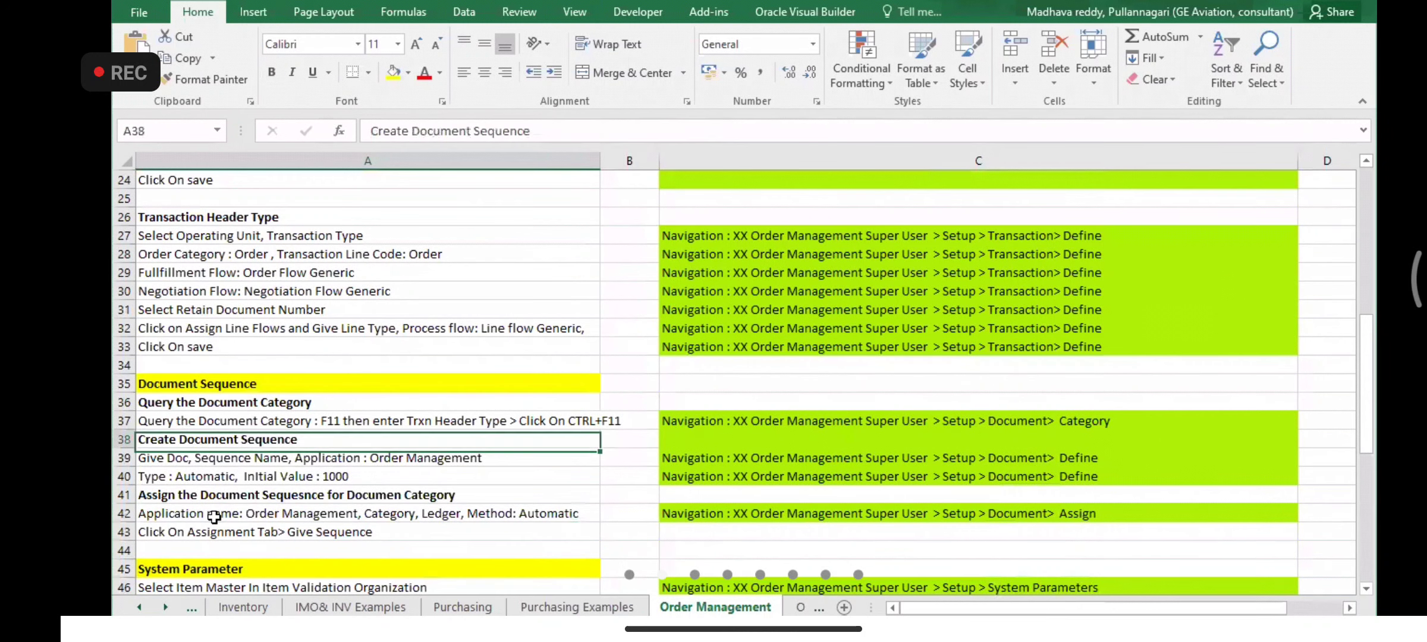
key("Up")
key("Up")
key("Up")
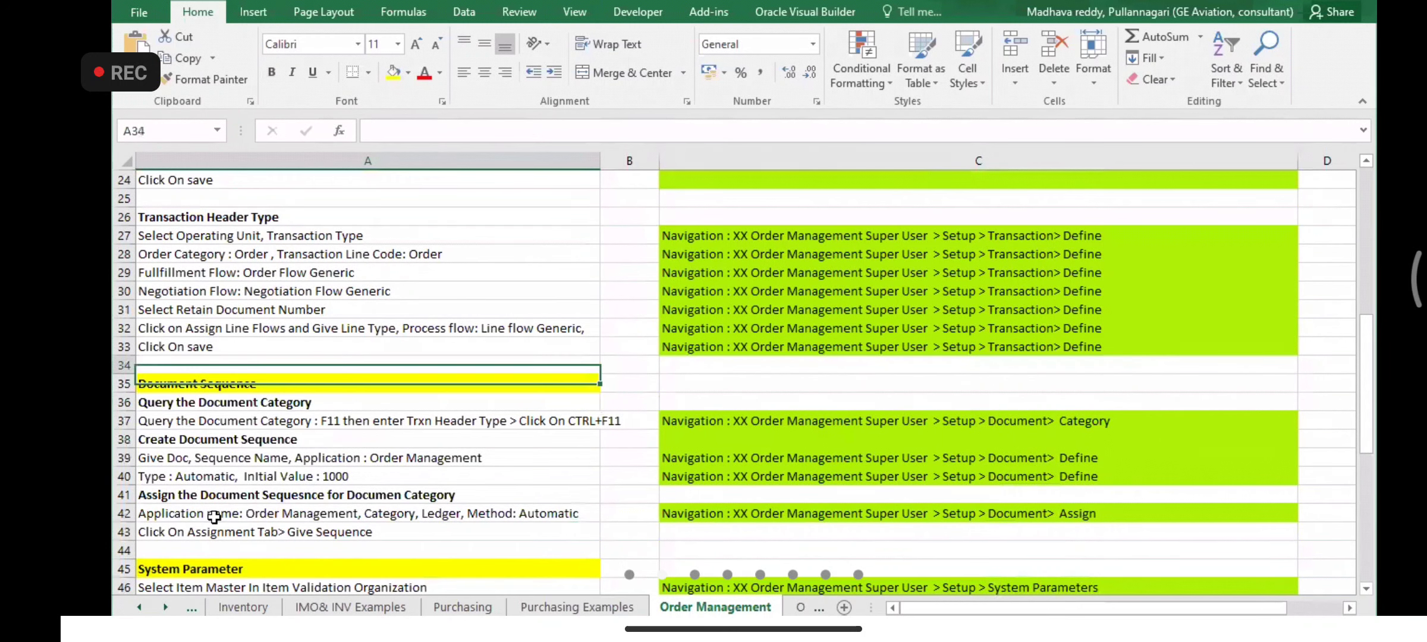
key("Down")
key("Down")
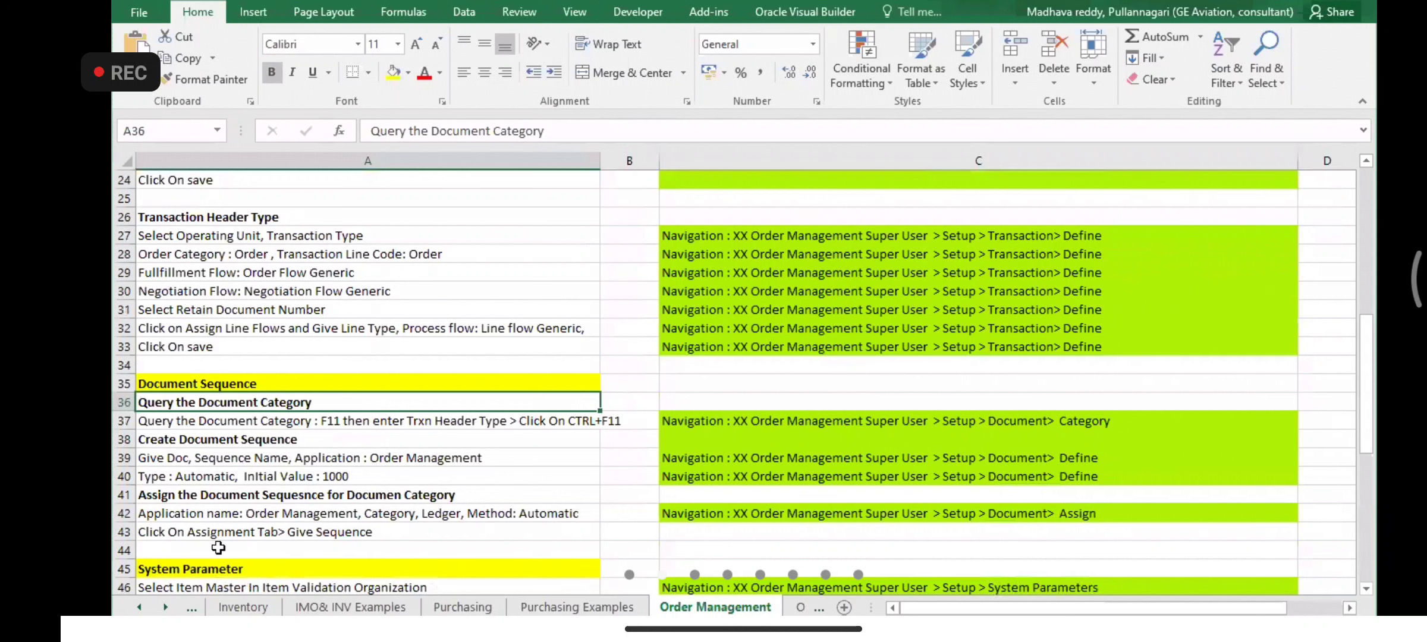
key("Down")
key("Down")
key("Down")
key("Down")
key("Down")
key("Down")
key("Down")
key("Down")
key("Down")
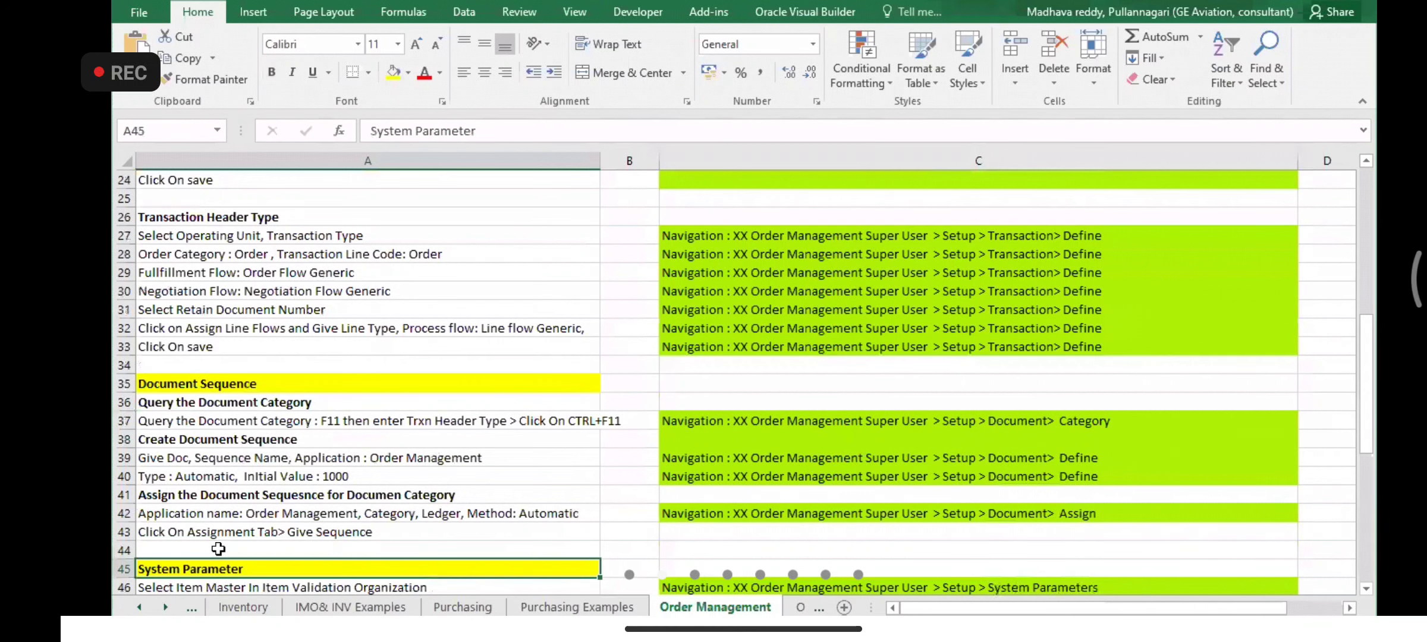
key("Down")
key("Up")
key("Up")
key("Up")
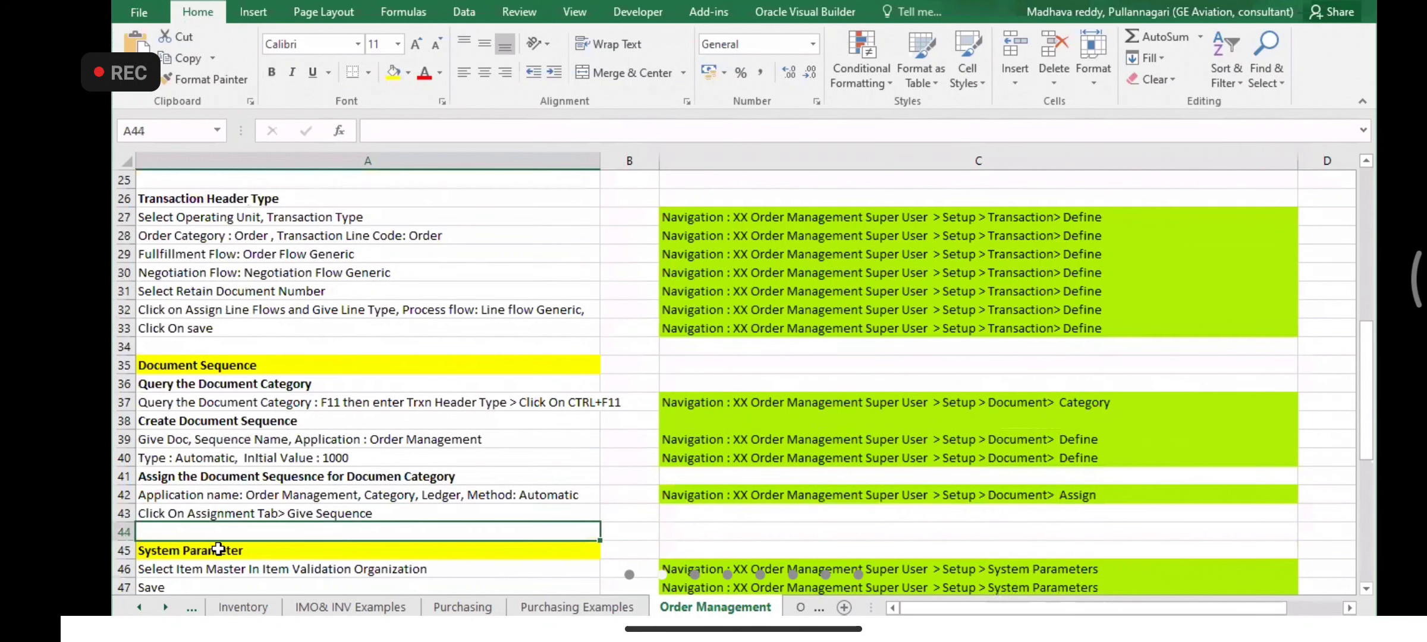
key("shift+Up")
key("shift+Up")
key("shift+Up")
key("shift+Up")
key("shift+Up")
key("shift+Up")
key("shift+Up")
key("shift+Up")
key("shift+Up")
key("shift+Up")
key("shift+Up")
key("shift+Up")
key("shift+Up")
key("shift+Up")
key("shift+Up")
key("shift+Up")
key("shift+Up")
key("shift+Up")
key("shift+Up")
key("shift+Up")
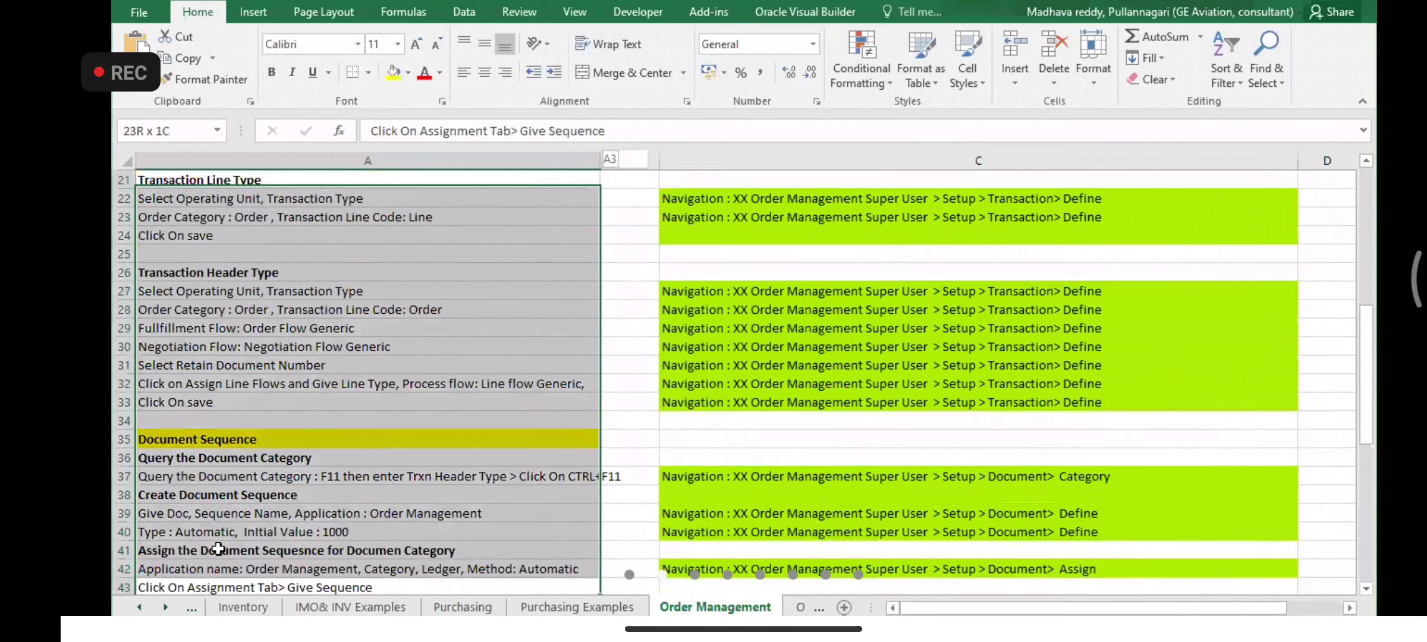
key("shift+Up")
key("shift+Up")
key("shift+Up")
key("shift+Up")
key("shift+Up")
key("shift+Up")
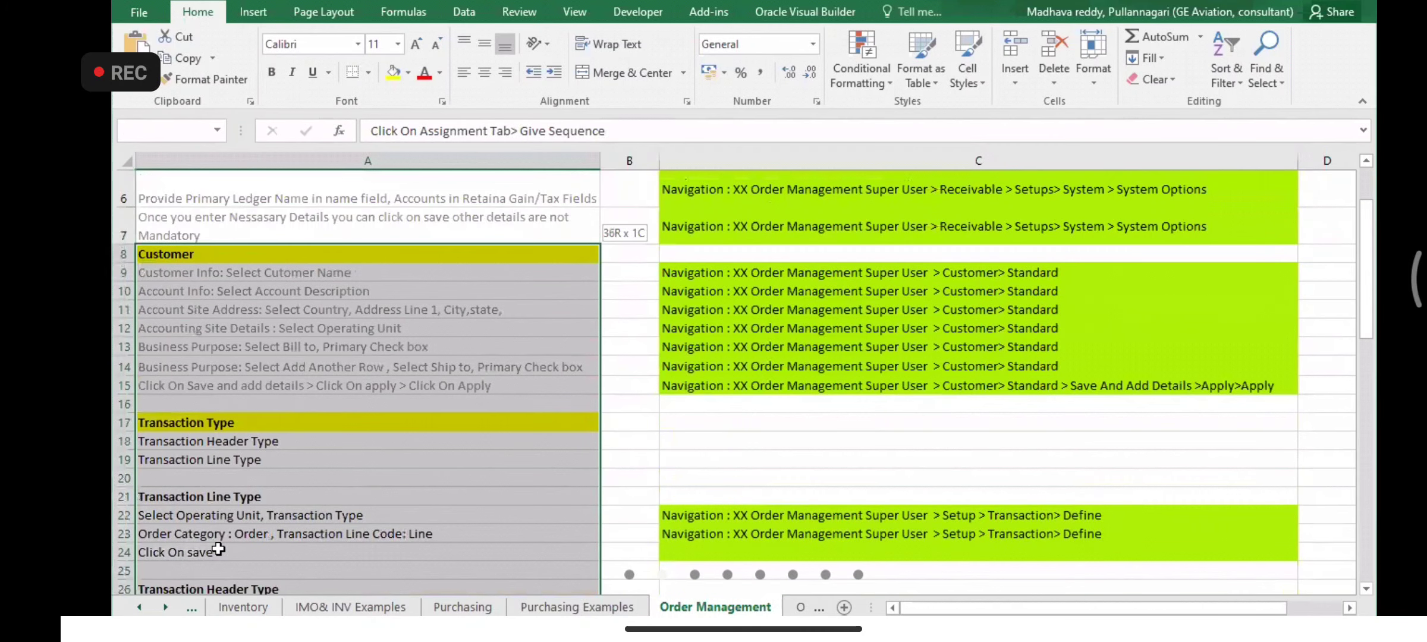
key("shift+Up")
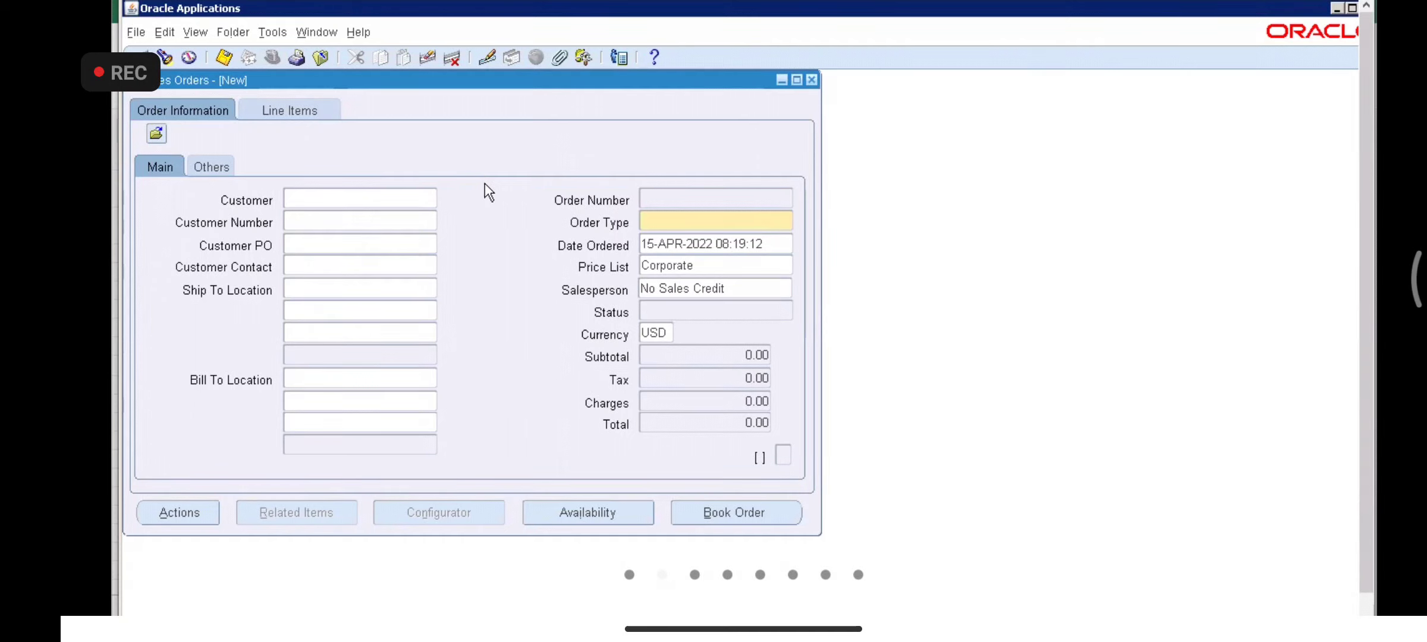
- Read through the Customer, Transaction Line Type and Shipping Parameter setup notes
key("alt+Tab")
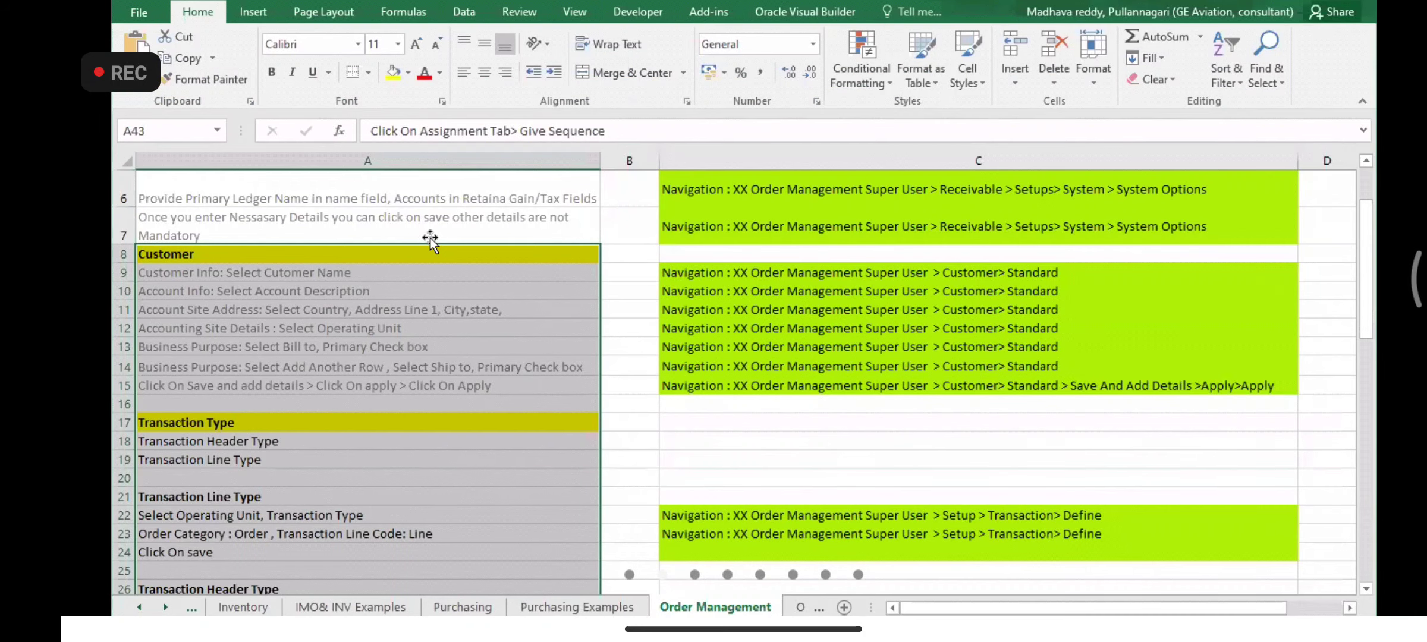
left_click(404, 251)
key("Down")
key("Down")
key("Down")
key("Down")
key("Down")
key("Down")
key("Down")
key("Down")
key("Down")
key("Down")
key("Down")
key("Down")
key("Down")
key("Down")
key("Down")
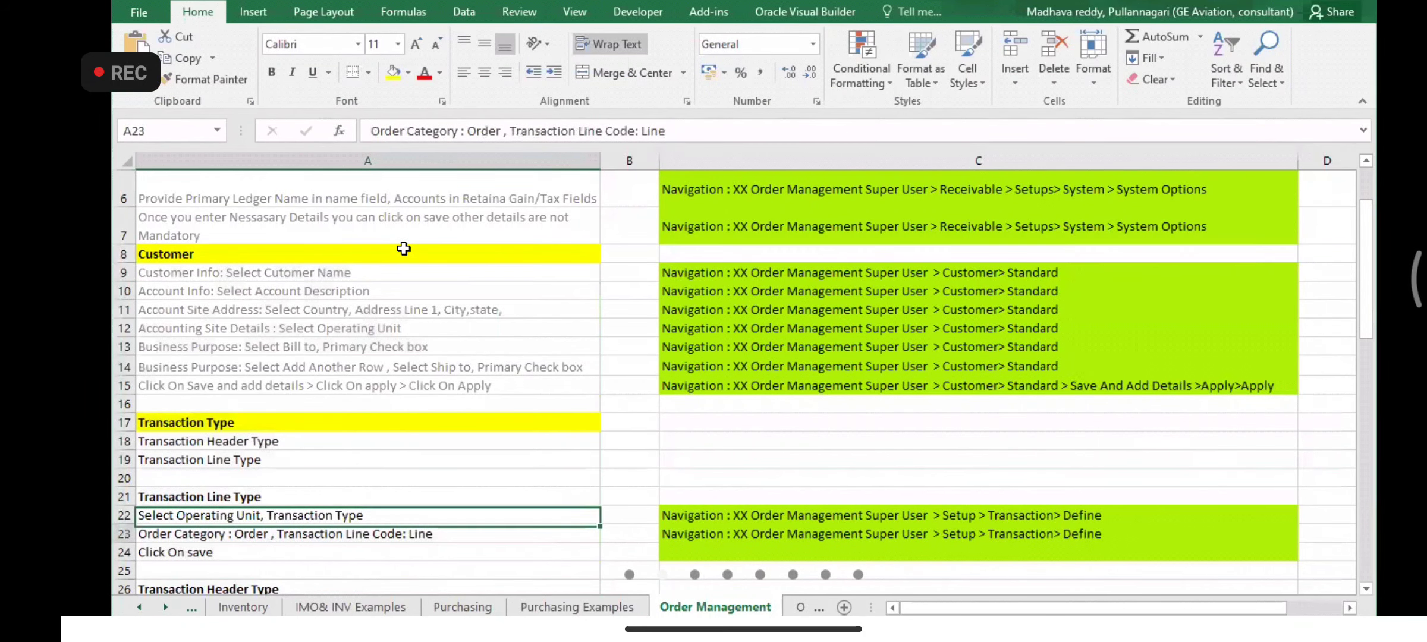
key("Down")
key("Down")
key("Down")
key("Down")
key("Down")
key("Down")
key("Down")
key("Down")
key("Down")
key("Down")
key("Down")
key("Down")
key("Down")
key("Down")
key("Down")
key("Down")
key("Down")
key("Down")
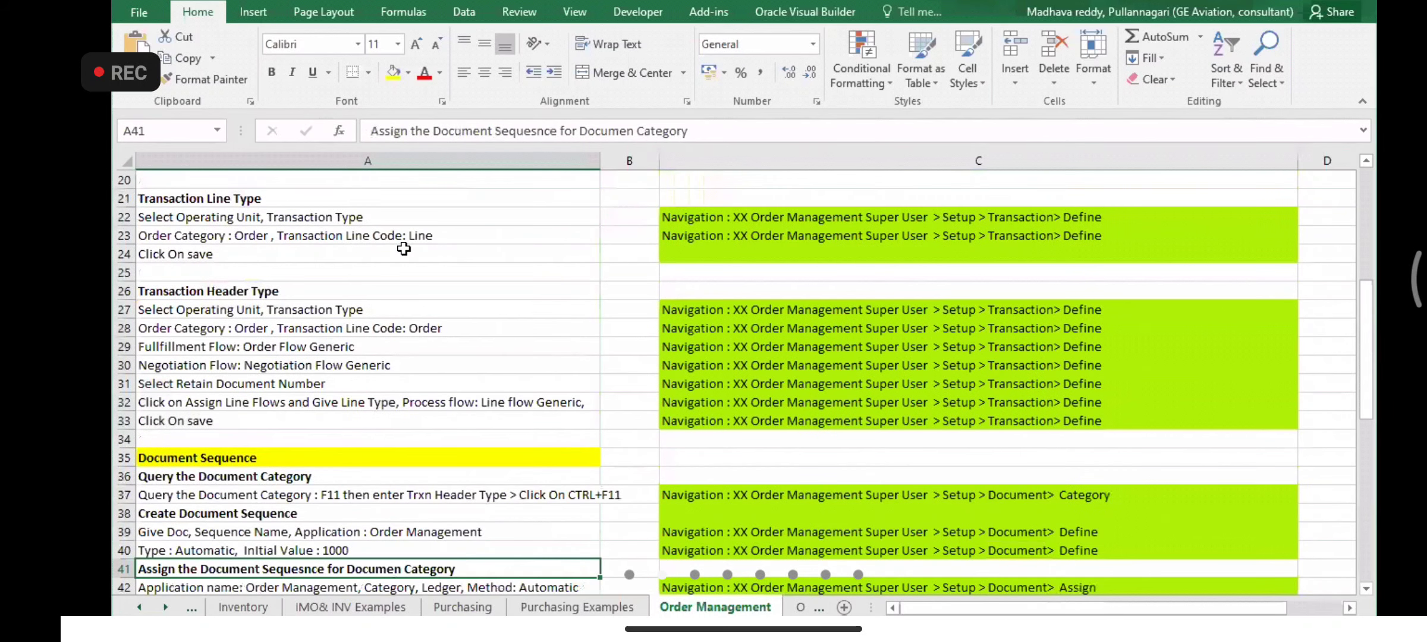
key("Down")
key("Down")
key("Down")
key("Down")
key("Down")
key("Down")
key("Down")
key("Down")
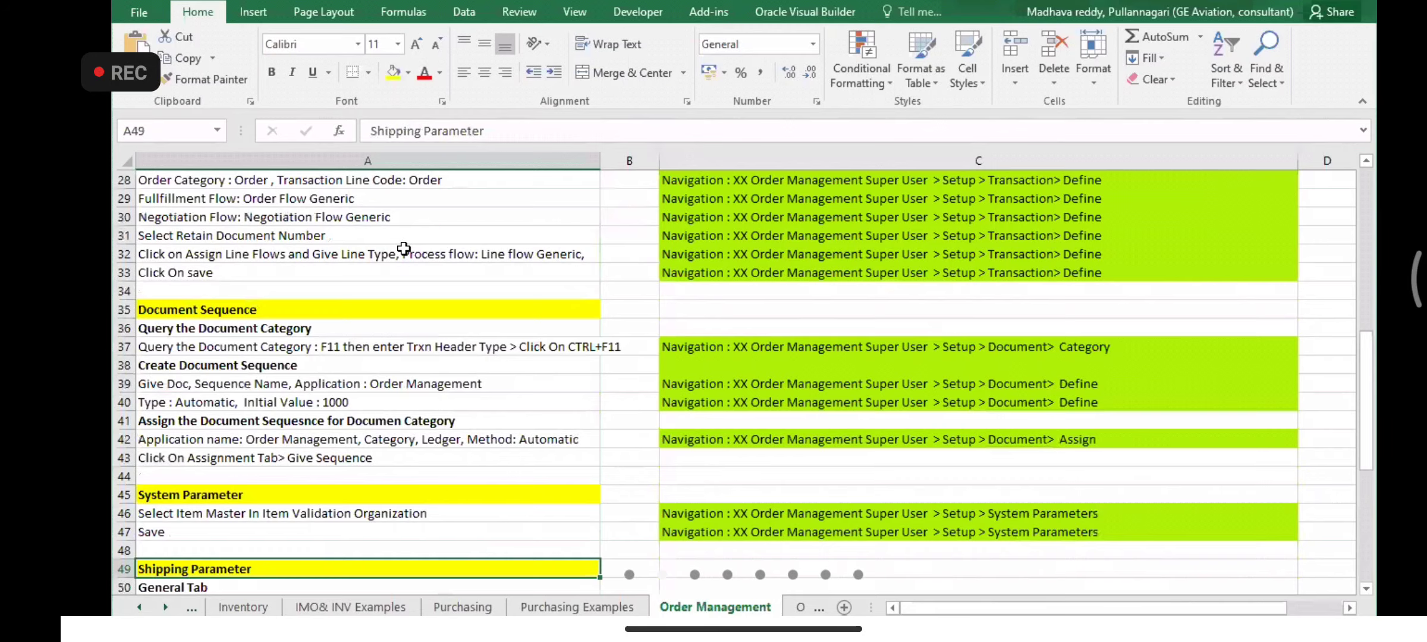
key("Down")
key("Down")
key("Down")
key("Down")
key("Down")
key("Down")
key("Down")
key("Down")
key("Down")
key("Down")
key("Down")
key("Down")
key("Down")
key("Down")
key("Down")
key("Down")
key("Down")
key("Down")
key("Down")
key("Down")
key("Up")
key("Up")
key("Up")
key("Up")
key("Up")
key("Up")
key("Up")
key("Up")
key("Up")
key("Up")
key("Up")
key("Up")
key("Up")
key("Up")
key("Up")
key("Up")
key("Up")
key("Up")
key("Up")
key("Up")
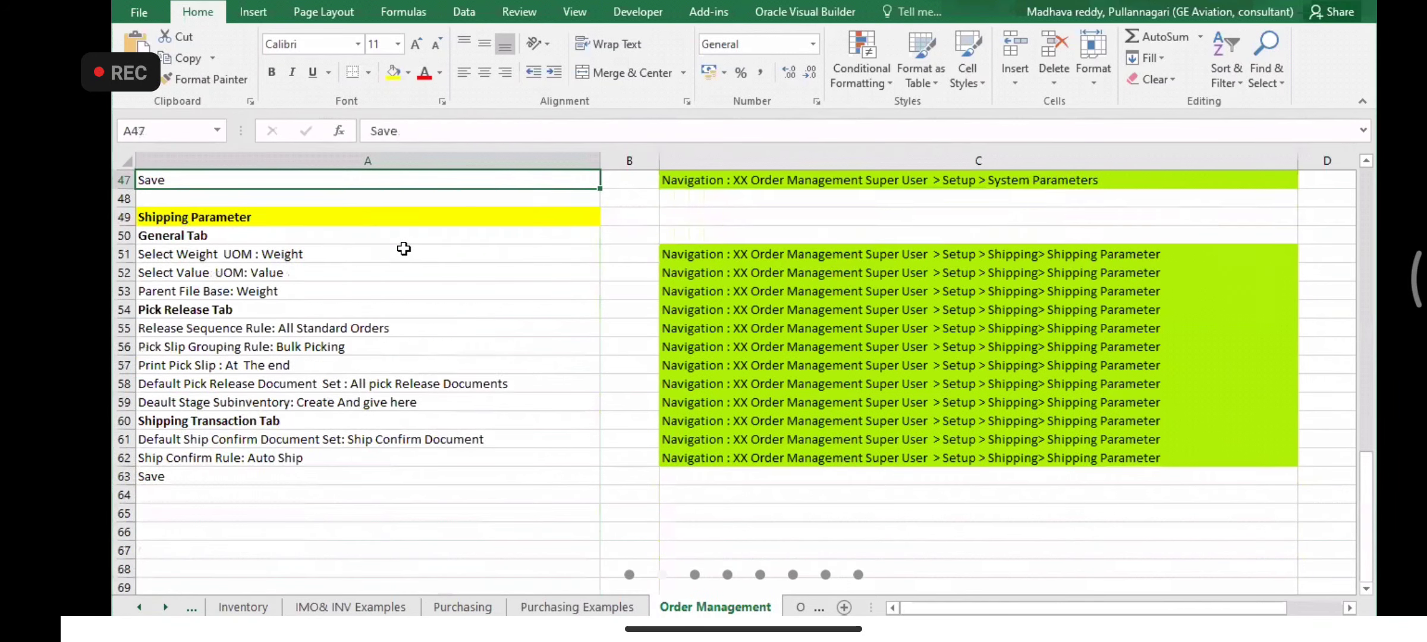
key("Up")
key("Up")
key("Up")
key("Up")
key("Up")
key("Up")
key("Up")
key("Up")
key("Up")
key("Up")
key("Up")
key("Up")
key("Up")
key("Up")
key("Up")
key("Up")
key("Up")
key("Up")
key("Up")
key("Up")
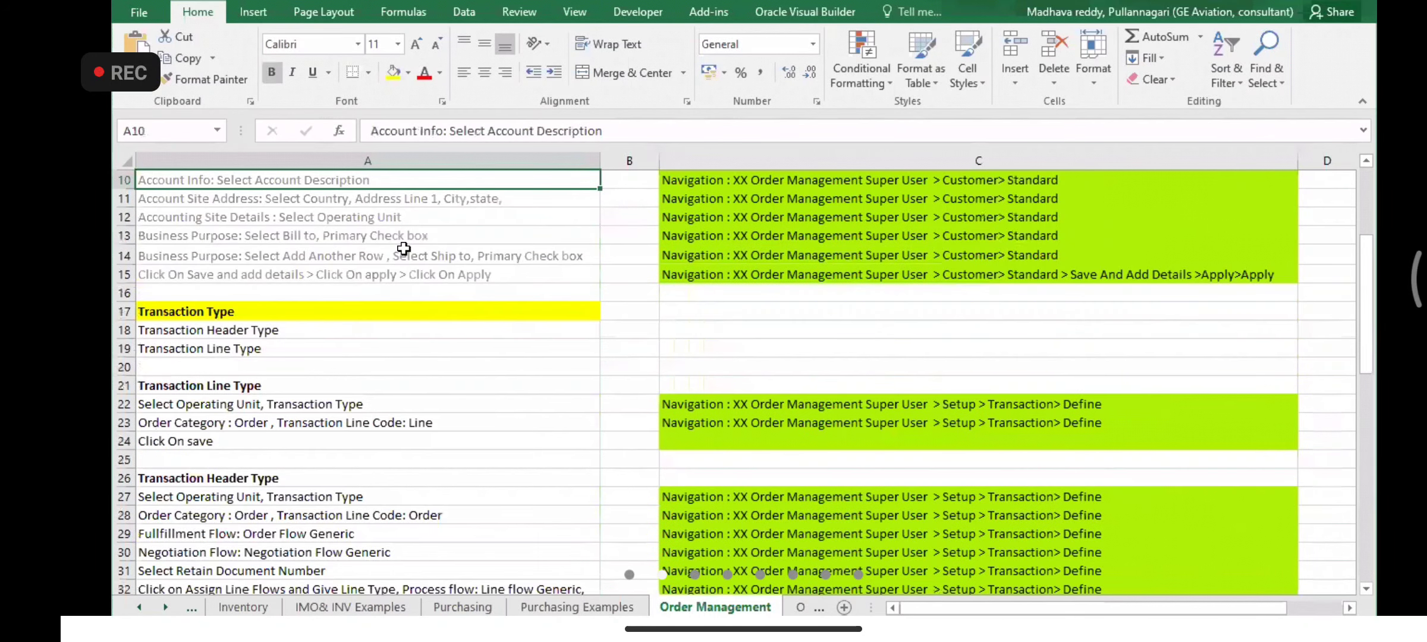
key("Up")
key("Up")
key("Up")
key("Up")
key("Up")
key("Up")
key("Up")
key("Up")
key("Up")
key("Down")
key("Down")
key("Down")
key("Down")
key("Down")
key("Down")
key("Down")
key("Down")
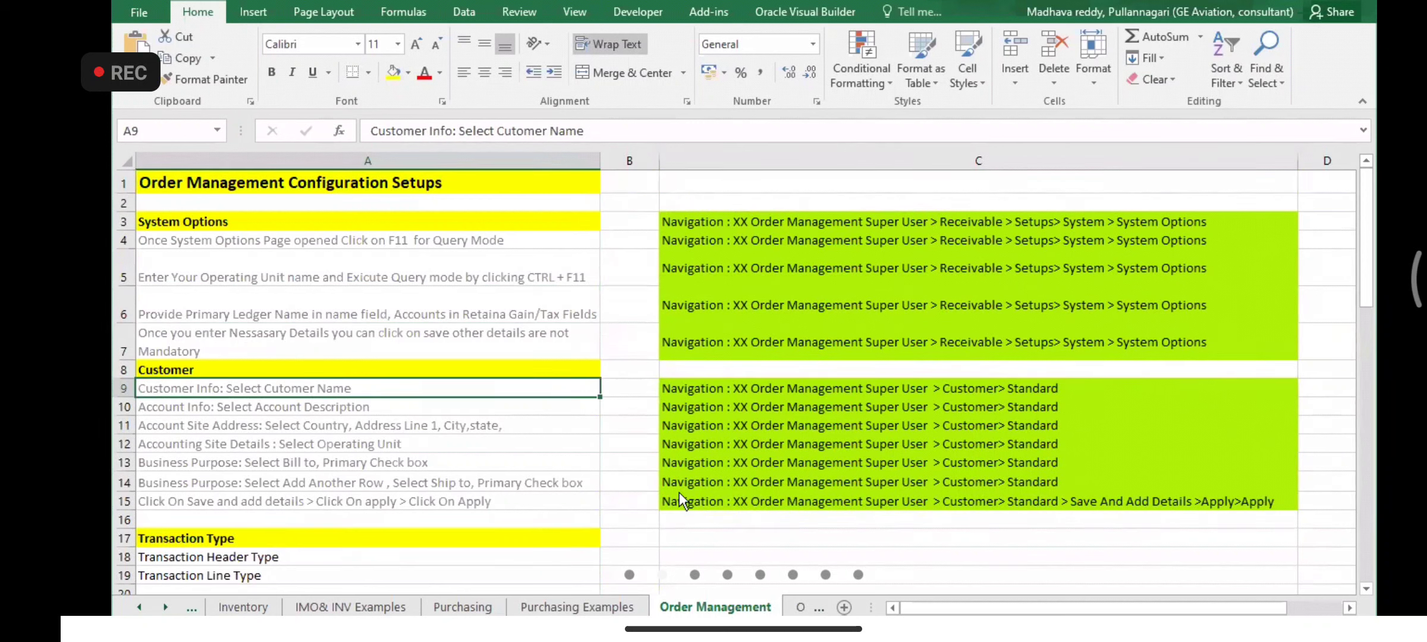
- Back in Oracle, close the Sales Orders form and collapse the Navigator tree
key("alt+Tab")
key("F4")
left_click(177, 364)
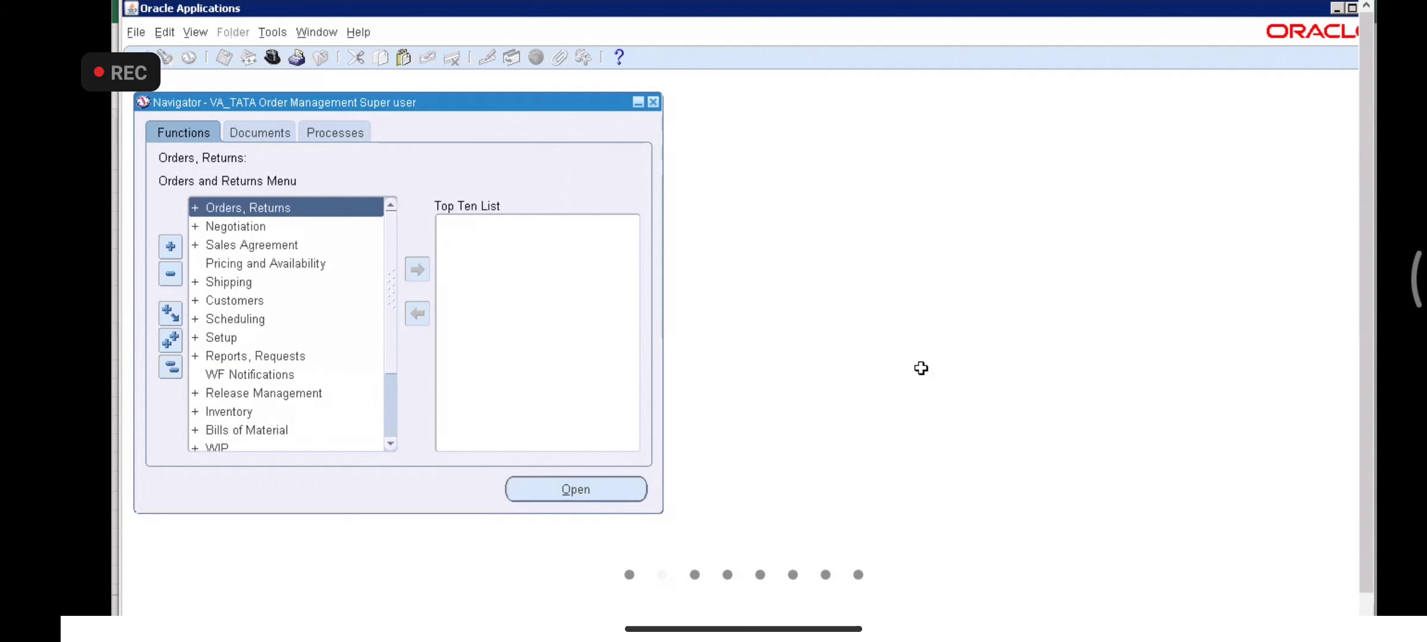
- Check the Customers path in cell C9, then launch Customers > Standard from the Navigator
key("alt+Tab")
left_click(877, 385)
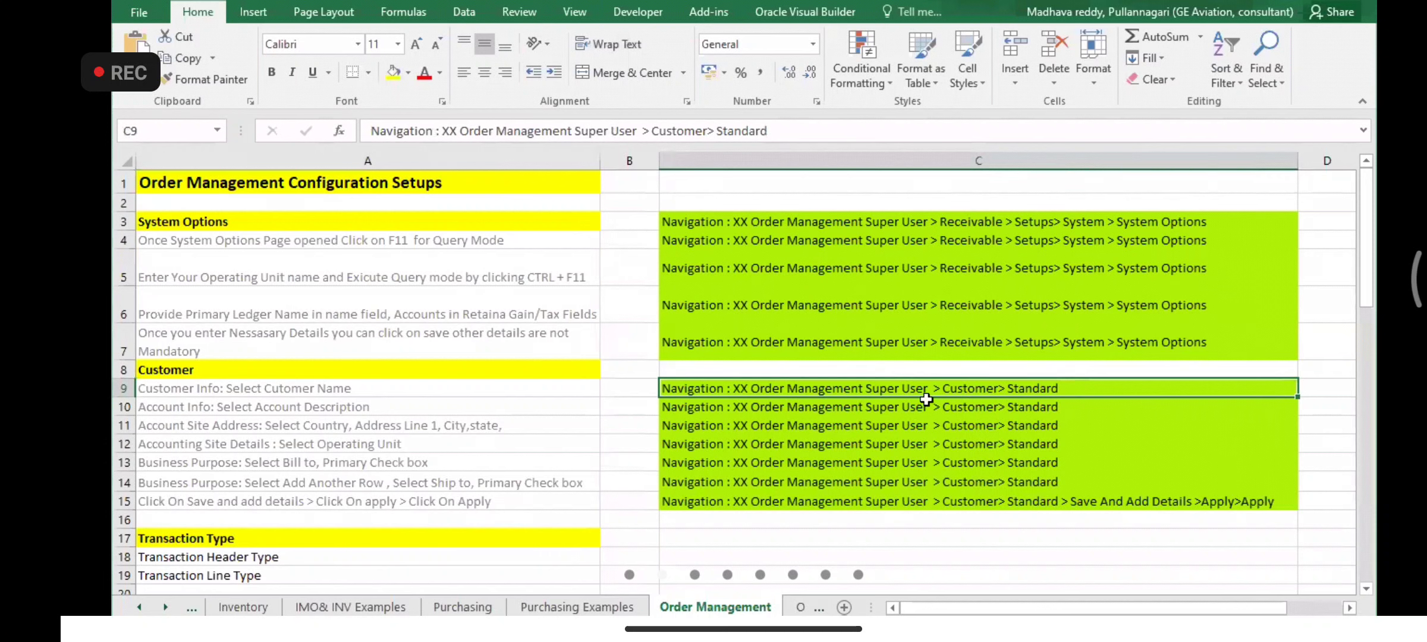
key("alt+Tab")
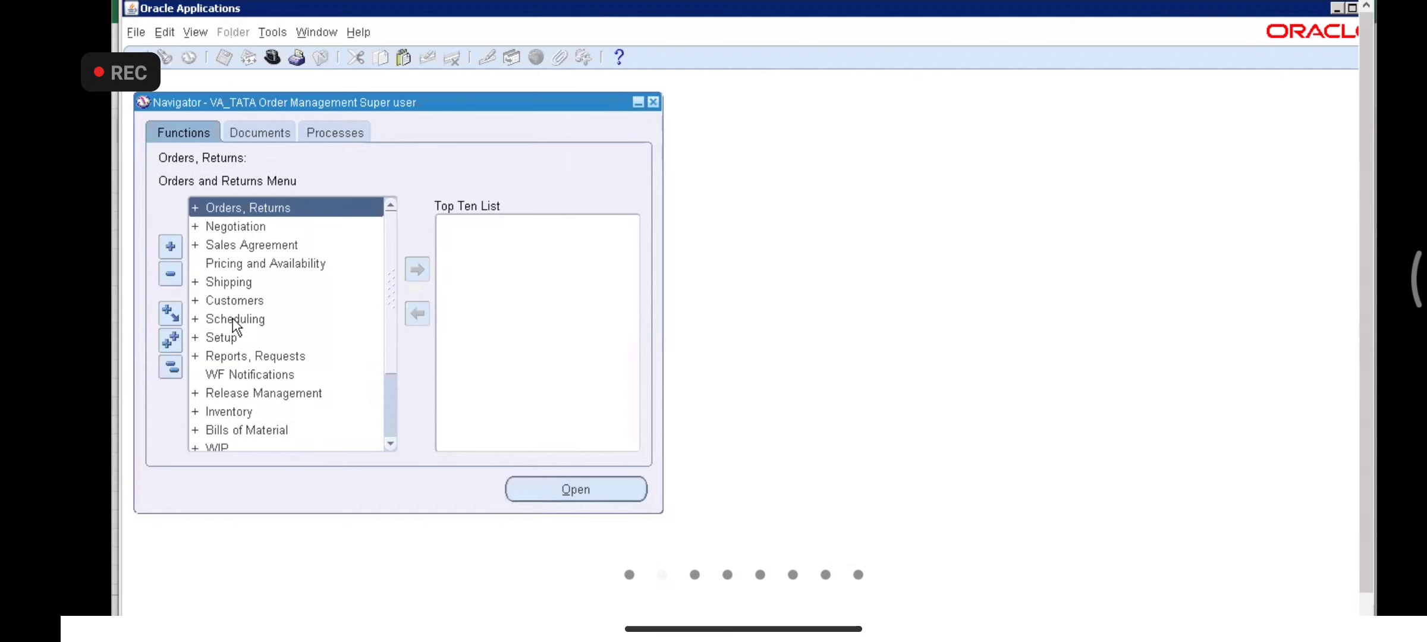
double_click(233, 317)
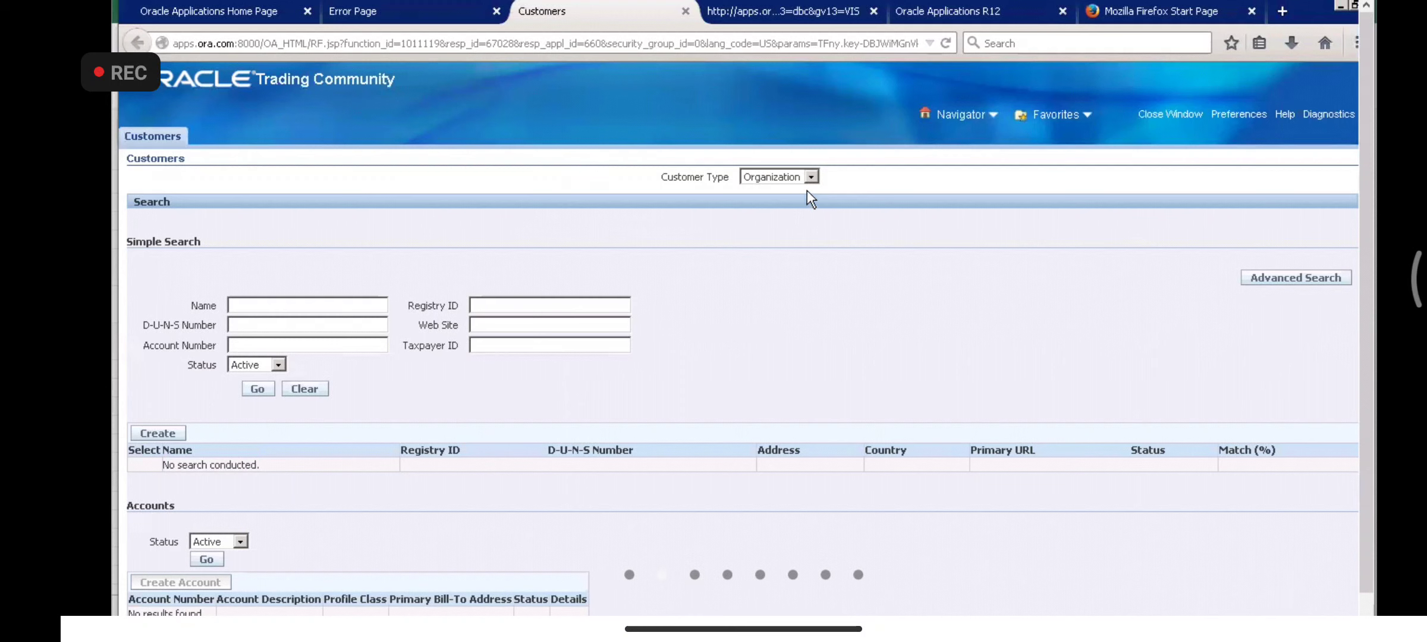
- Keep Customer Type as Organization and start a new customer with Create
left_click(810, 177)
left_click(811, 176)
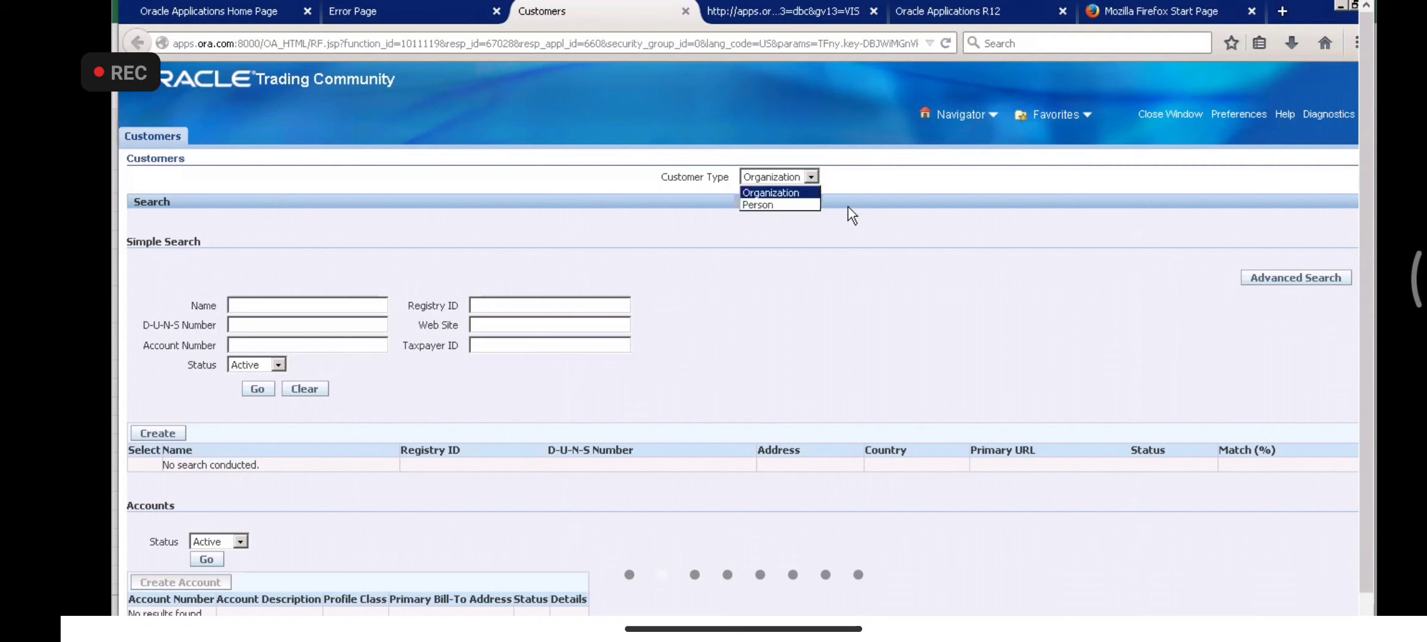
left_click(781, 192)
left_click(166, 436)
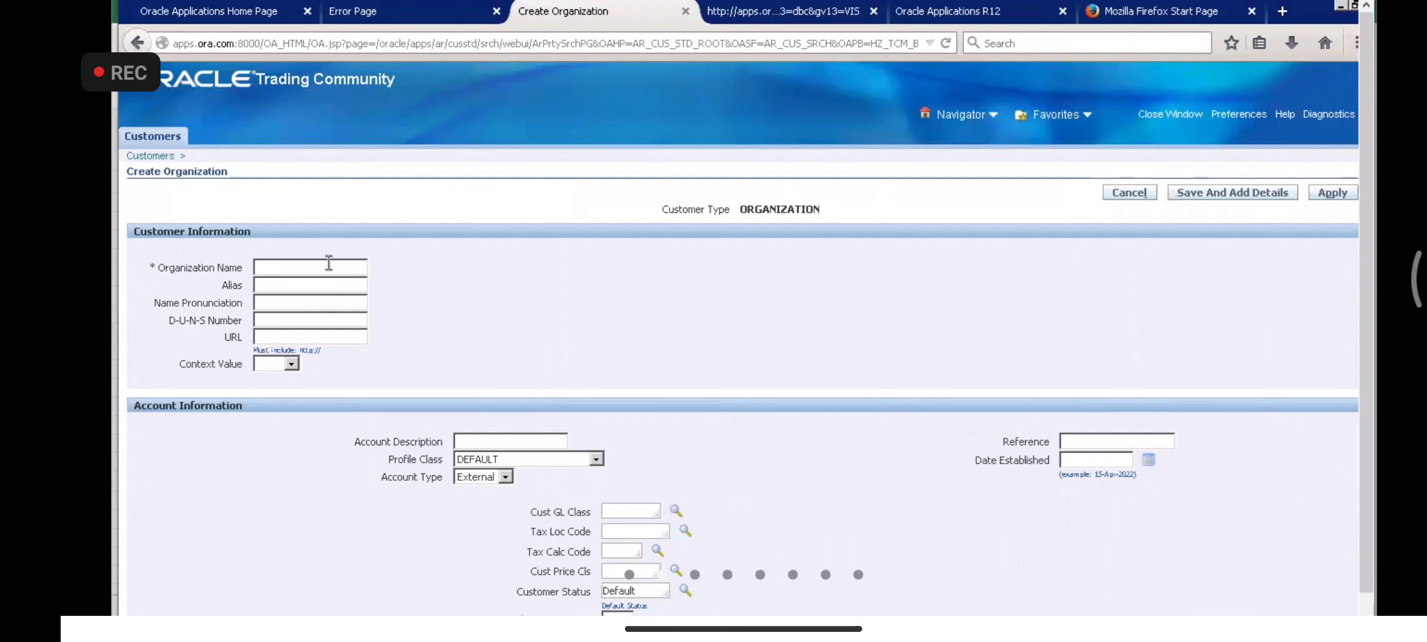
- Enter VA_TATA Customer1 as Organization Name and copy it into Alias and Name Pronunciation
left_click(328, 263)
type("VA_TATA Customer1")
left_click_drag(361, 267, 210, 270)
key("ctrl+c")
left_click(295, 285)
key("ctrl+v")
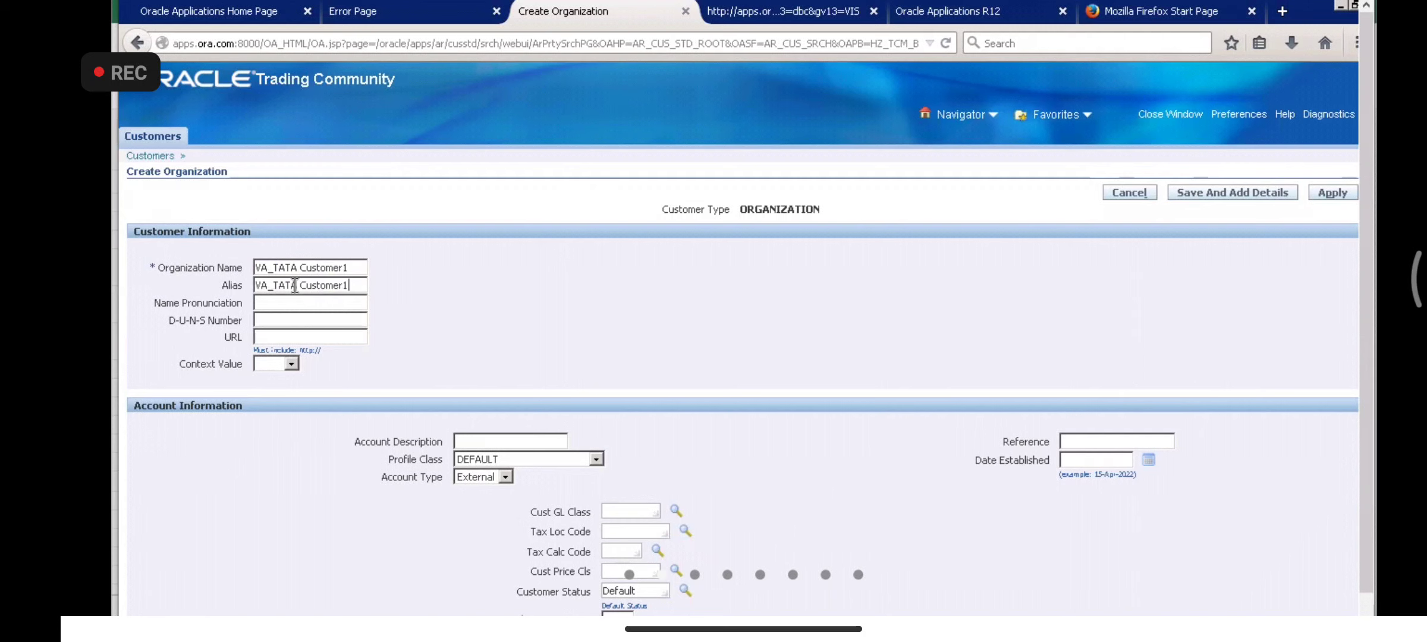
left_click(282, 307)
key("ctrl+v")
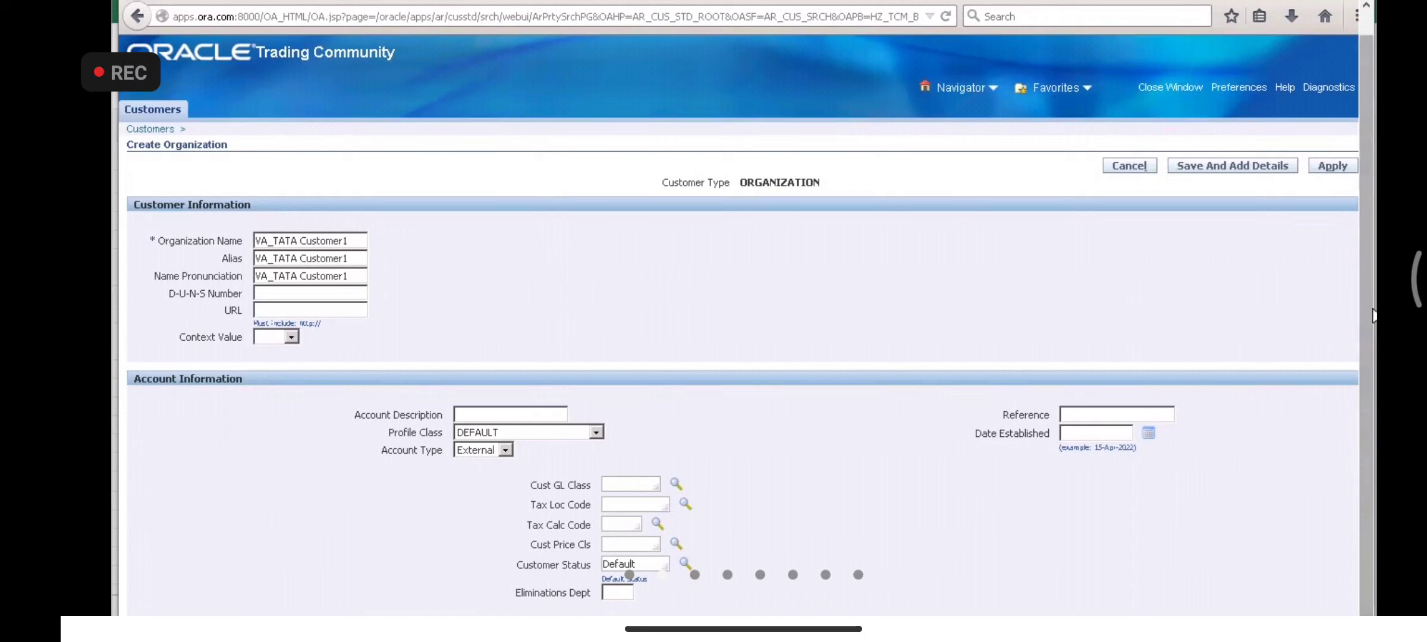
scroll(1220, 476, "down", 1)
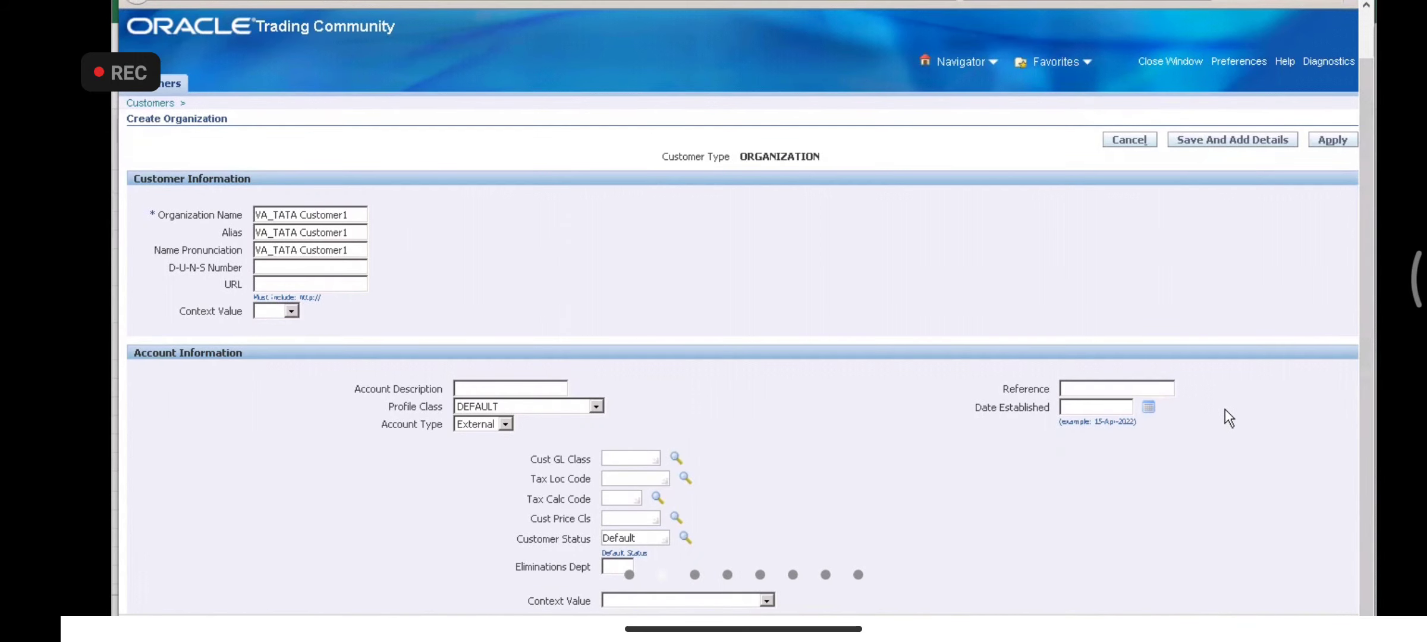
left_click_drag(1365, 138, 1365, 84)
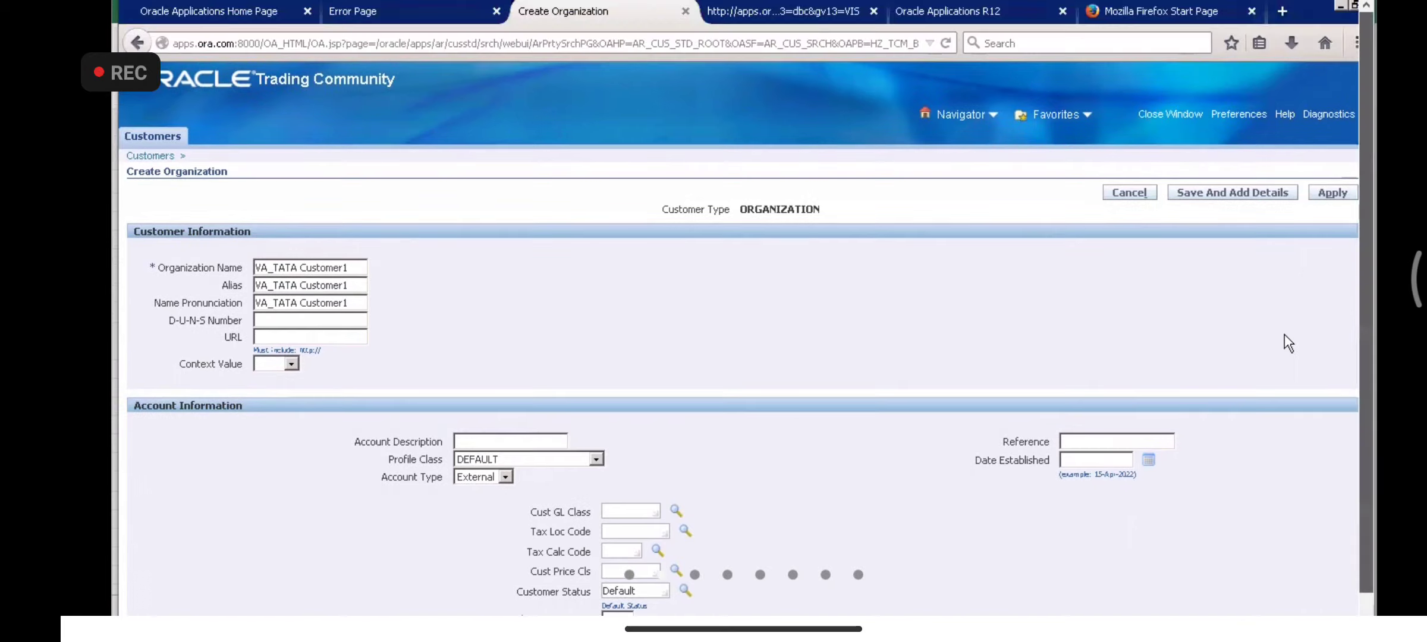
scroll(1284, 334, "down", 10)
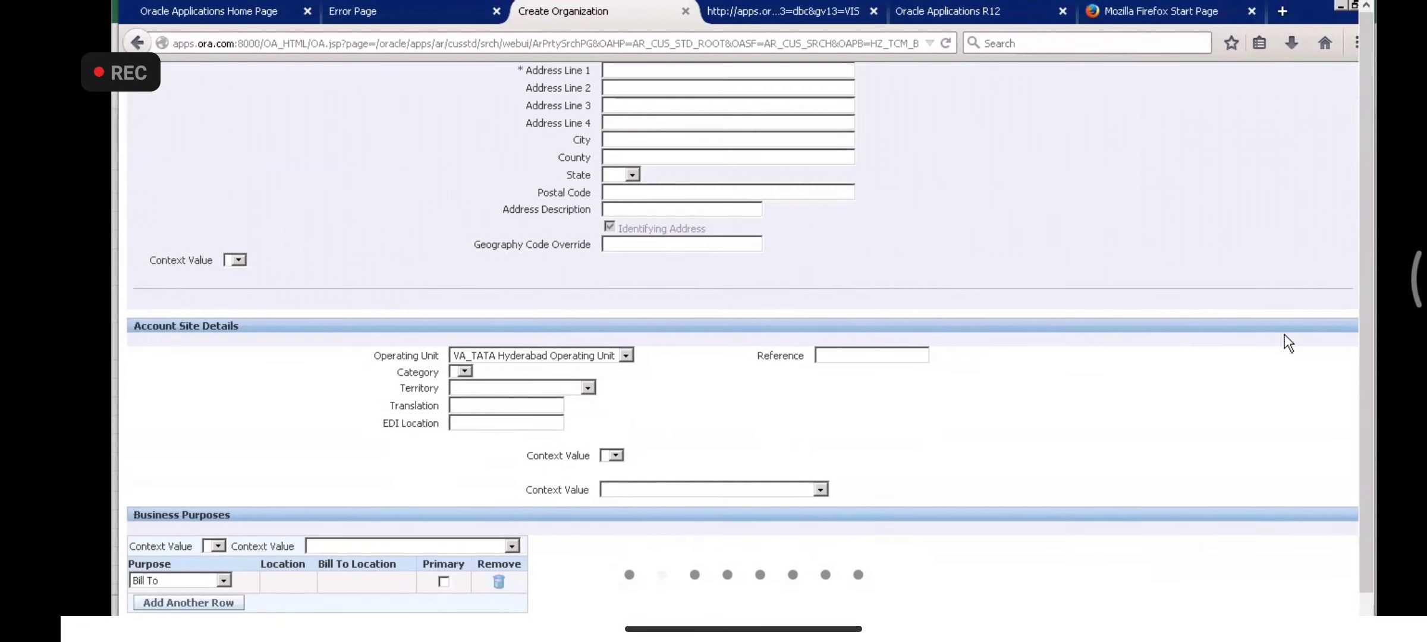
scroll(1284, 334, "up", 12)
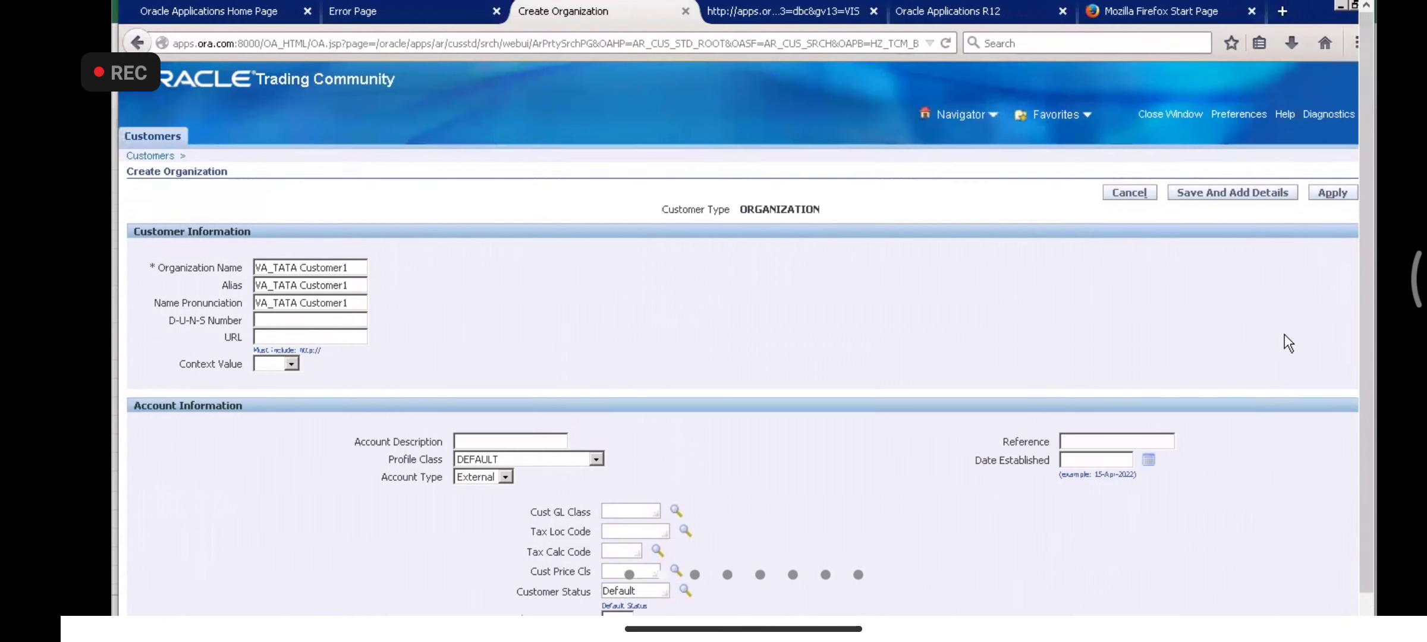
scroll(1284, 334, "down", 2)
scroll(1284, 334, "up", 1)
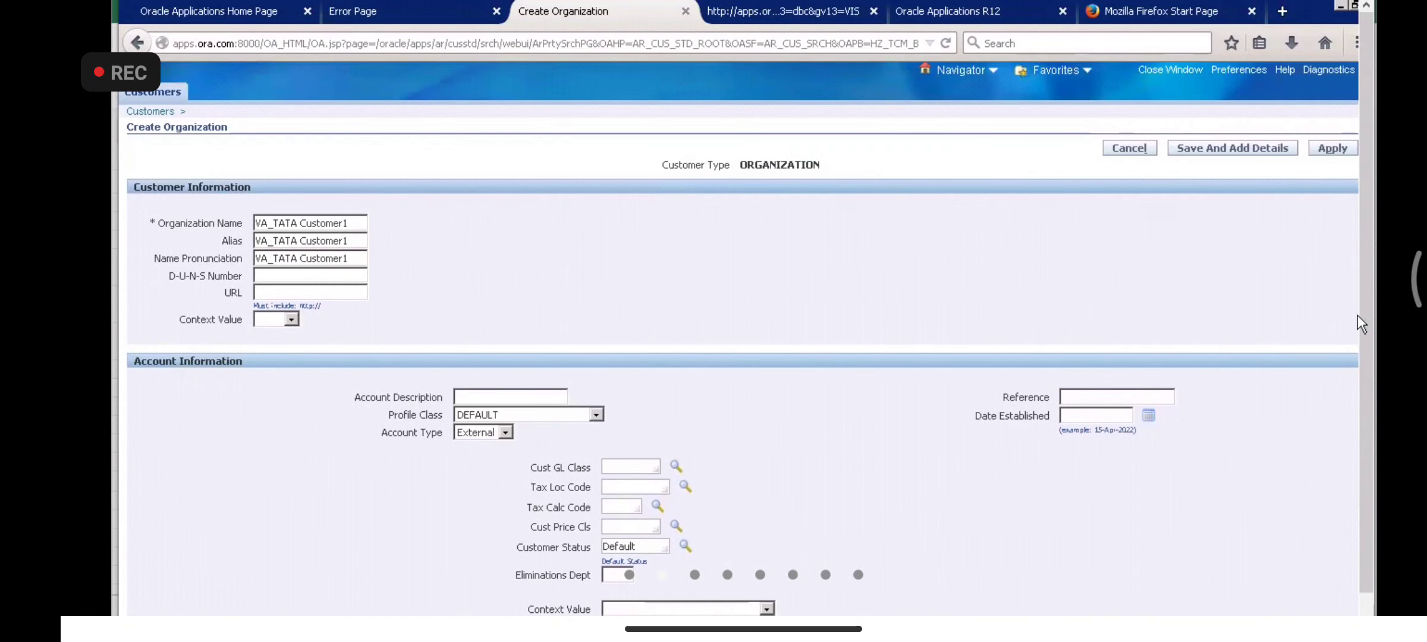
left_click_drag(1369, 276, 1326, 456)
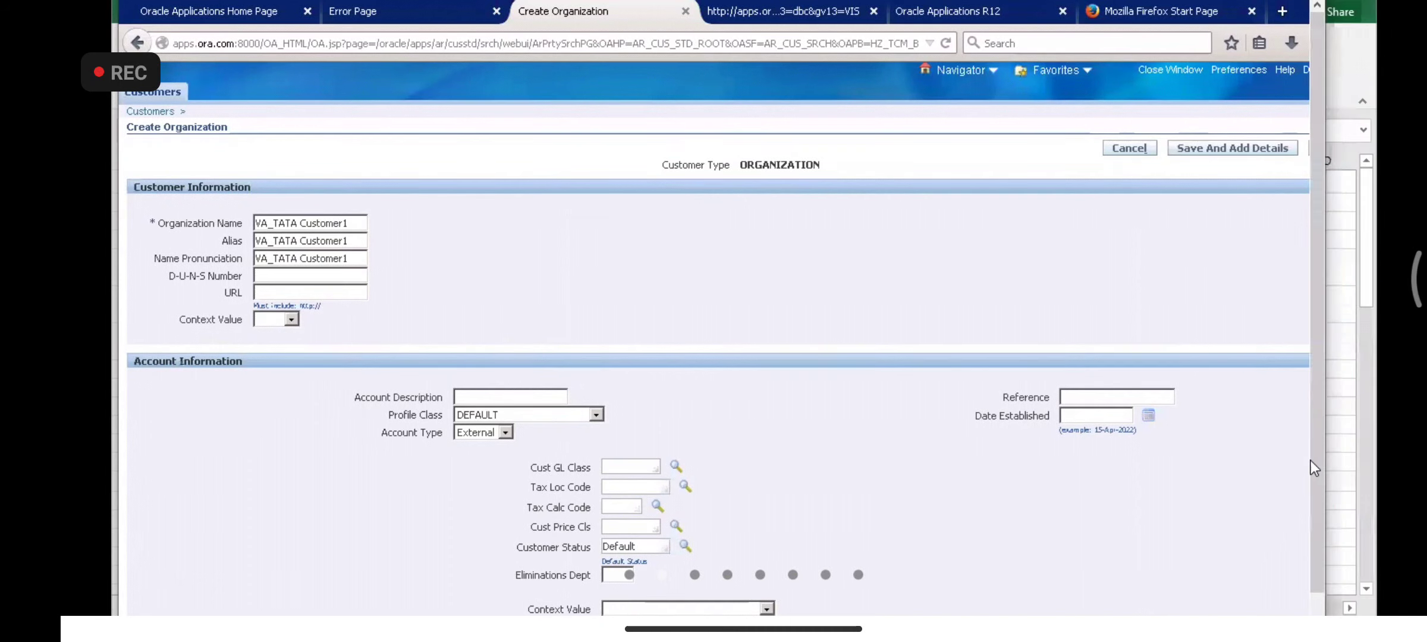
left_click_drag(1370, 409, 1372, 408)
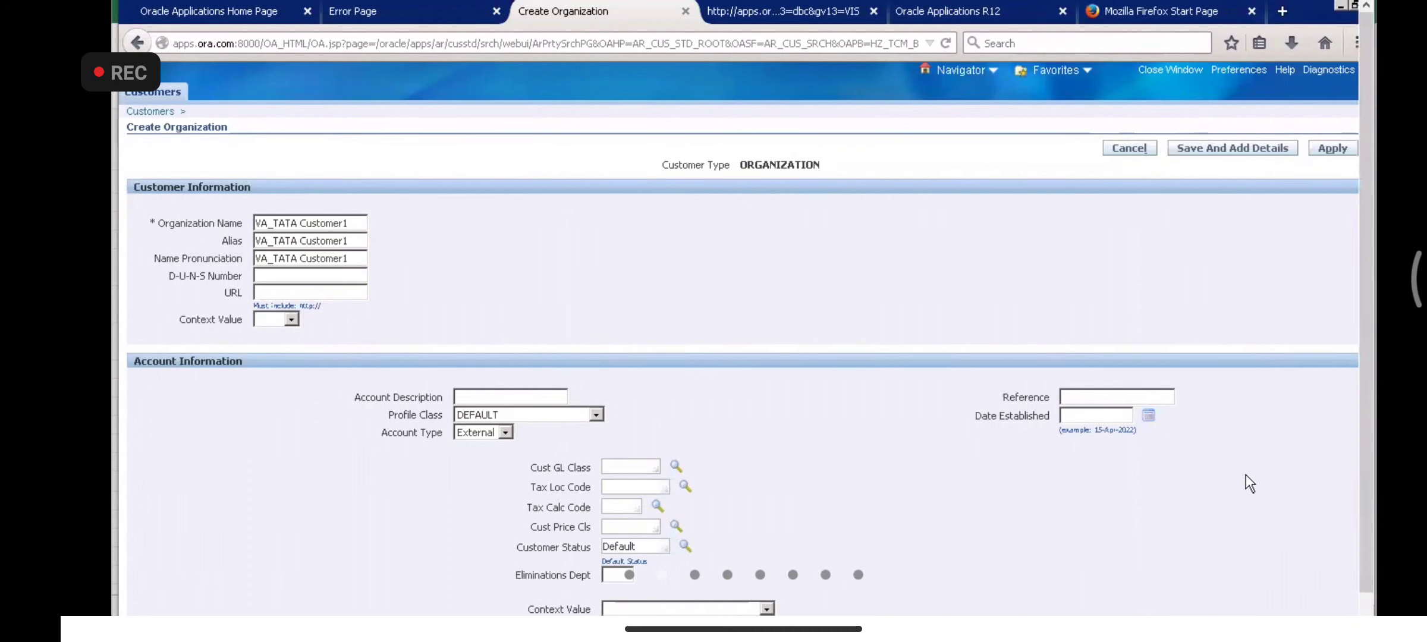
scroll(1245, 475, "down", 7)
scroll(1245, 475, "down", 5)
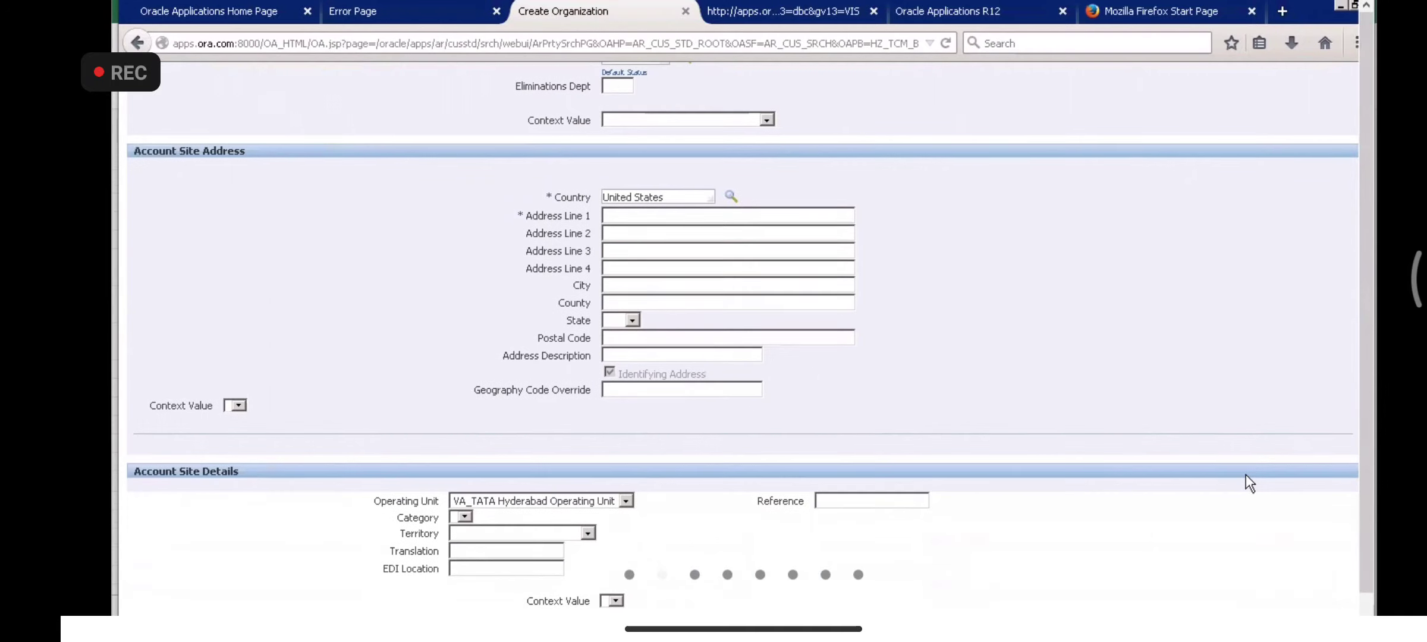
scroll(1245, 475, "up", 12)
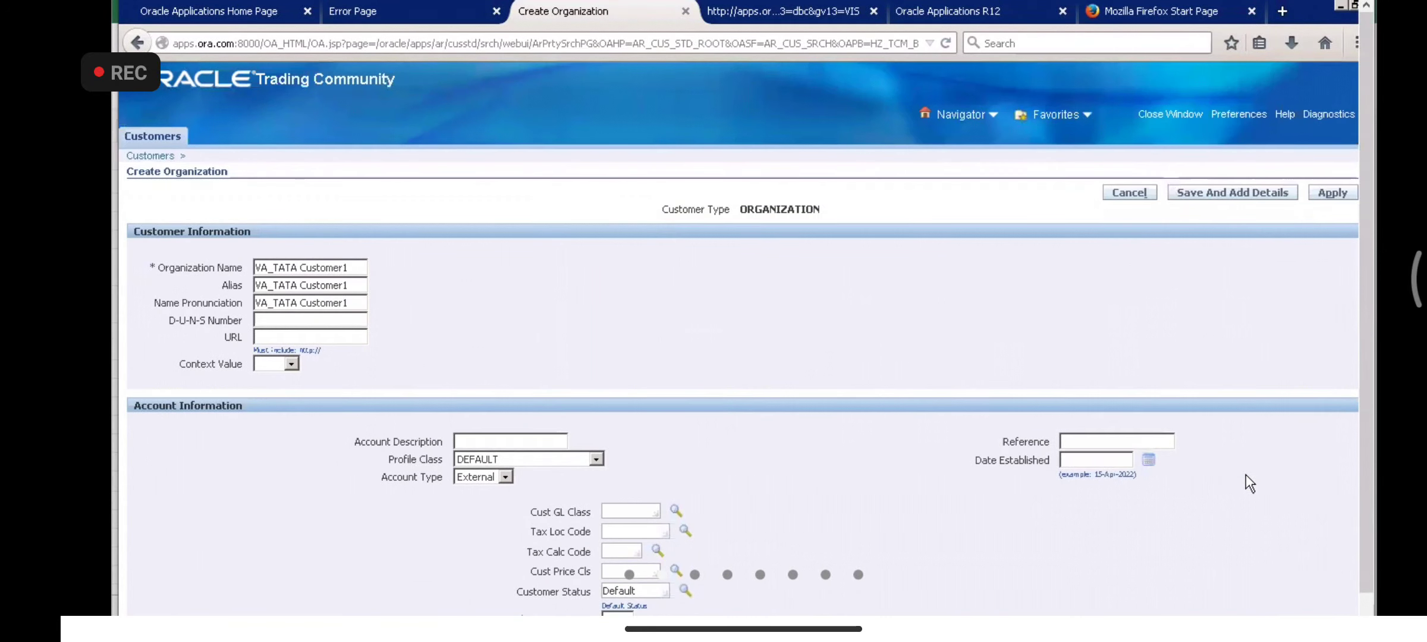
scroll(1245, 475, "down", 9)
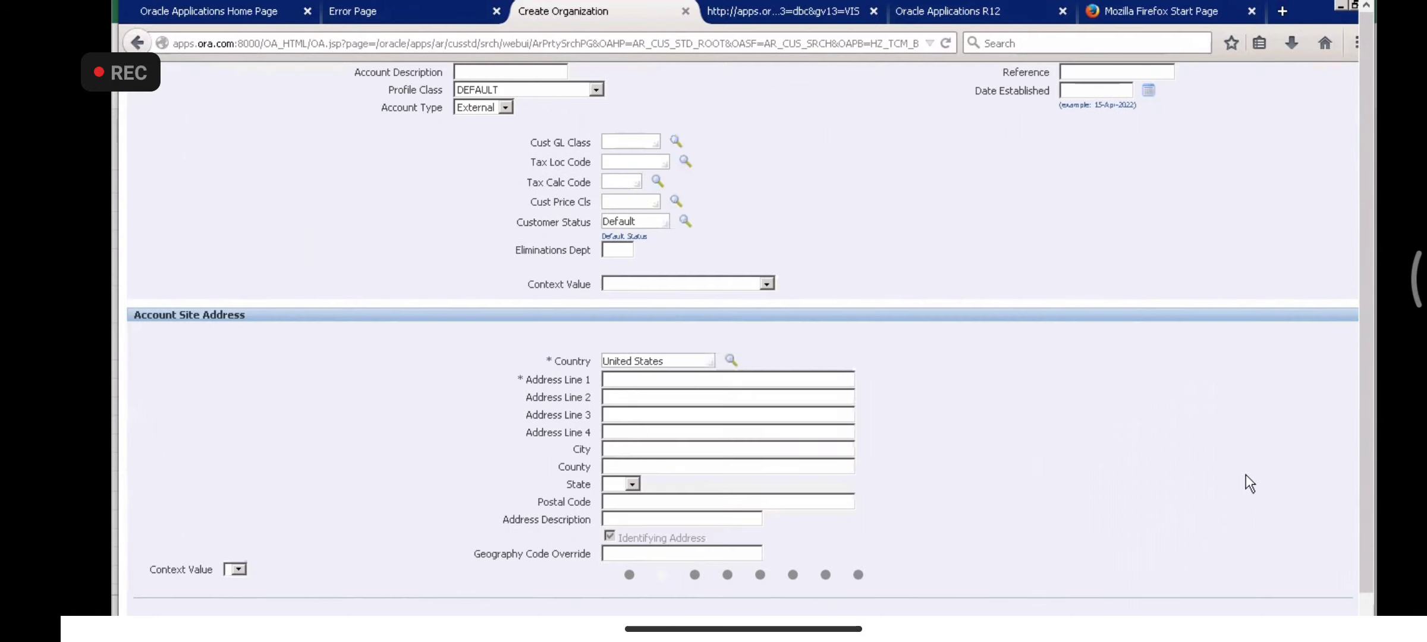
scroll(1245, 475, "down", 1)
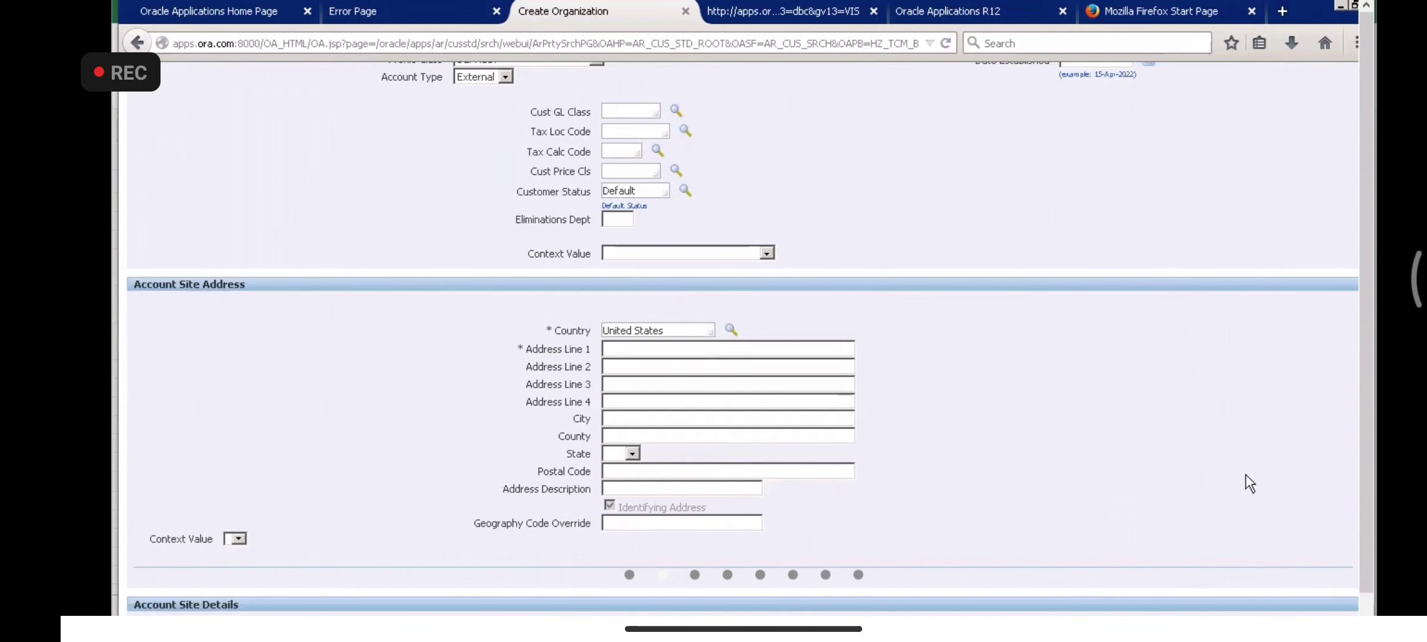
scroll(1245, 475, "down", 7)
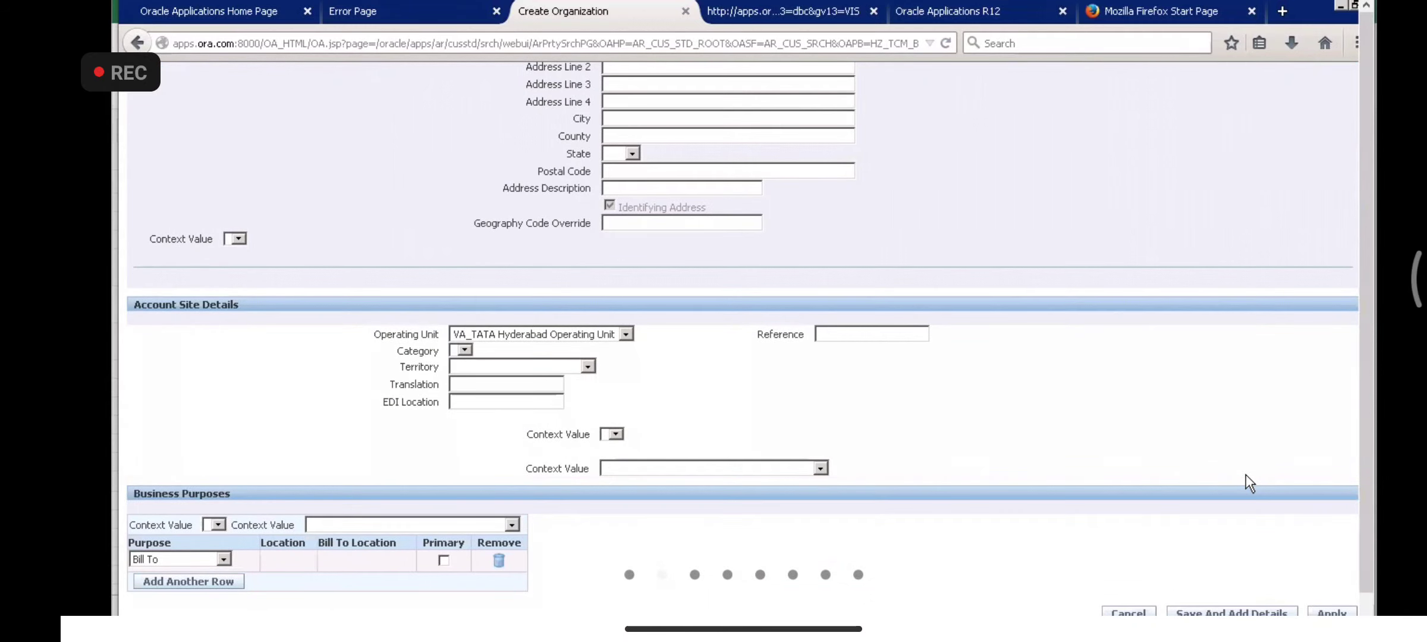
scroll(1245, 475, "up", 12)
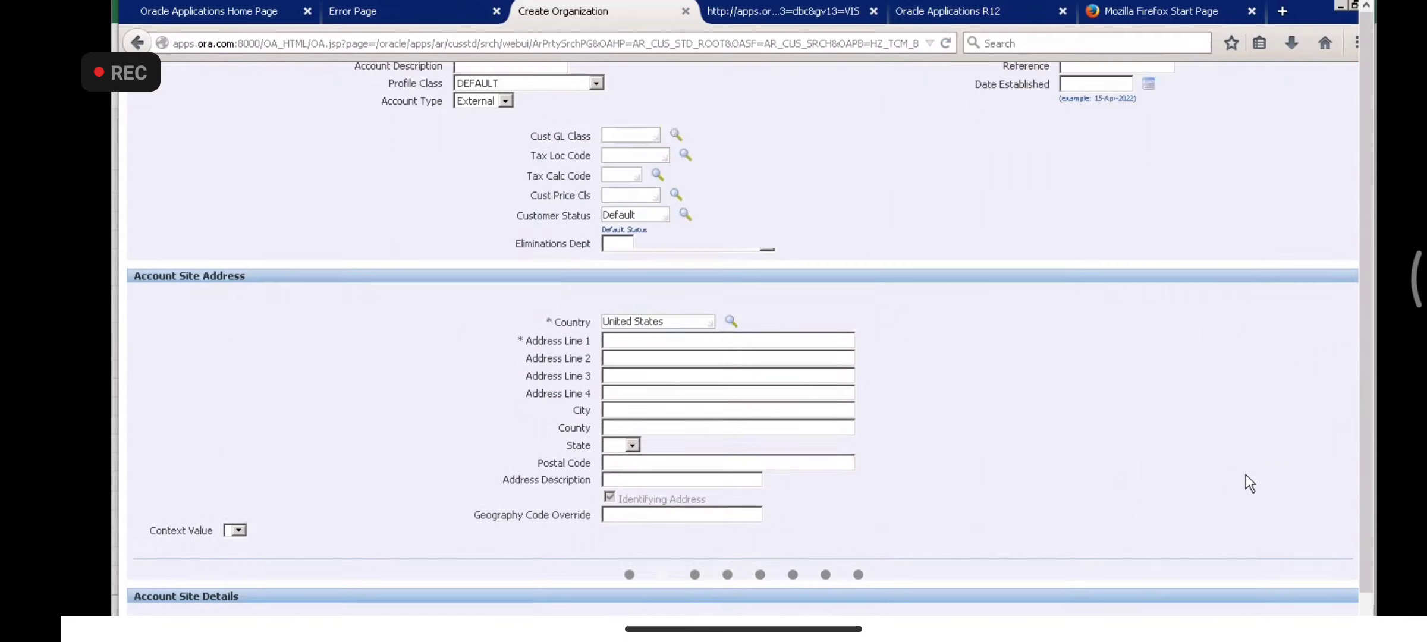
scroll(1245, 475, "up", 4)
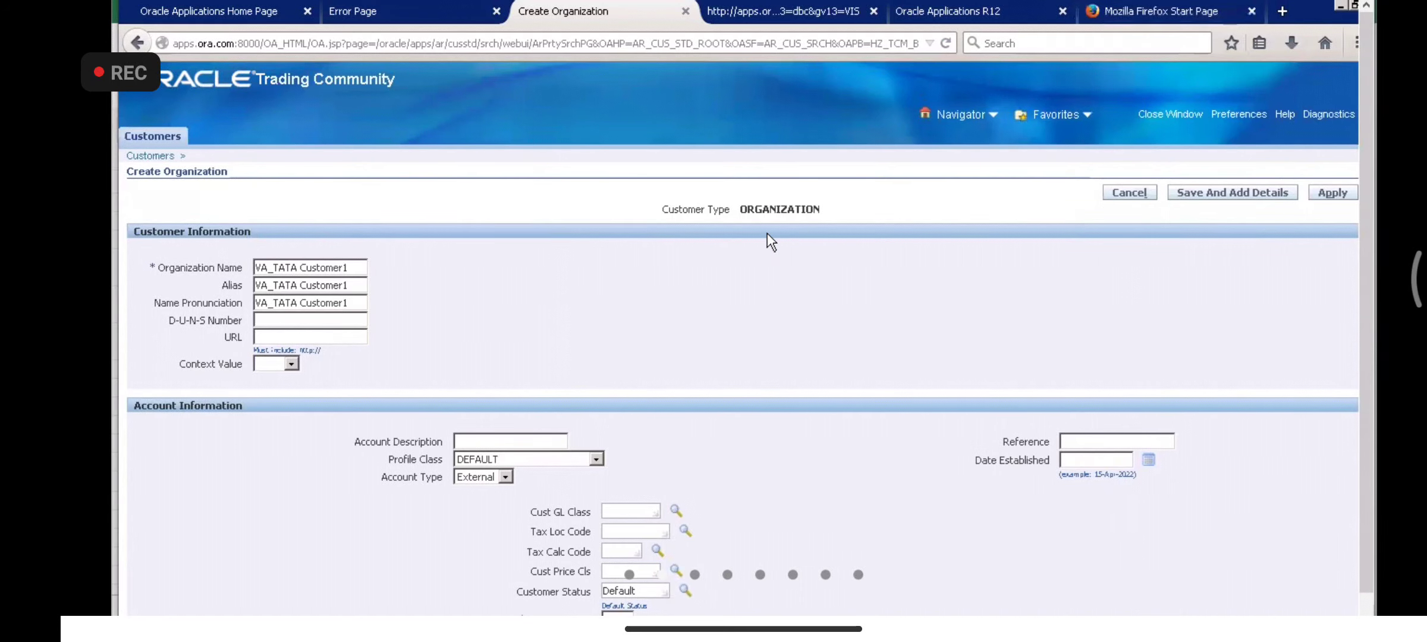
scroll(767, 235, "down", 10)
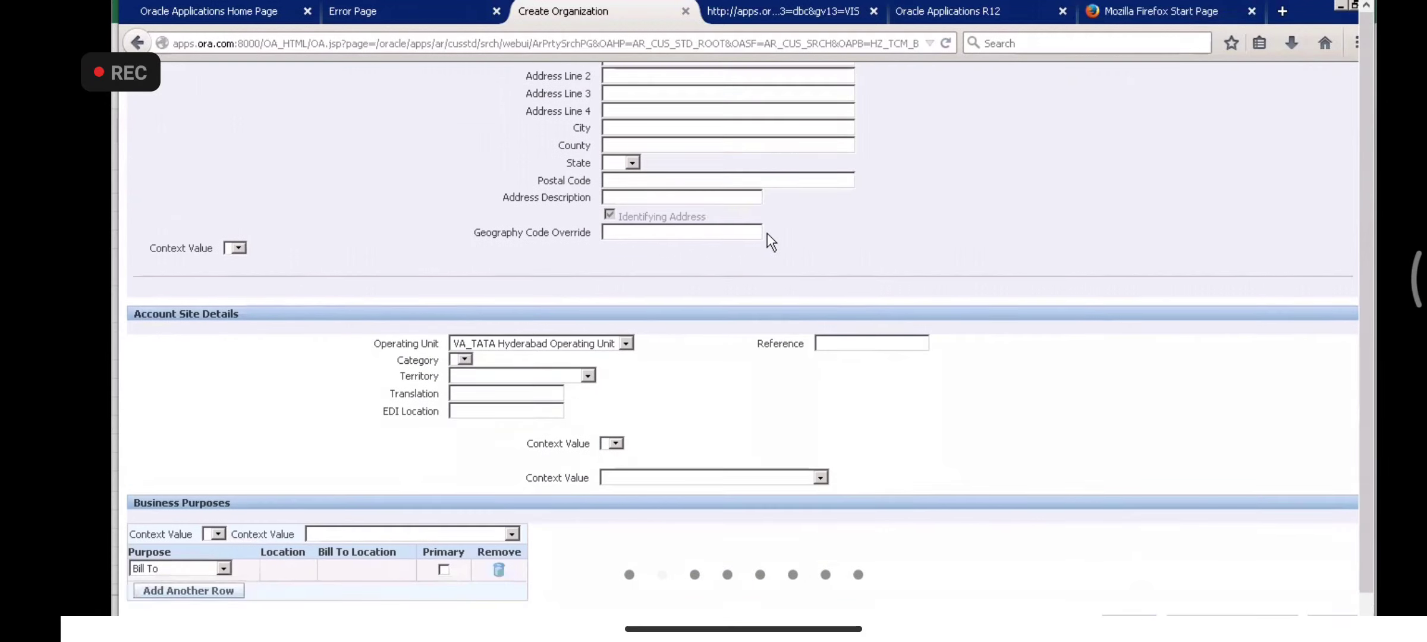
scroll(767, 234, "up", 10)
scroll(767, 233, "up", 5)
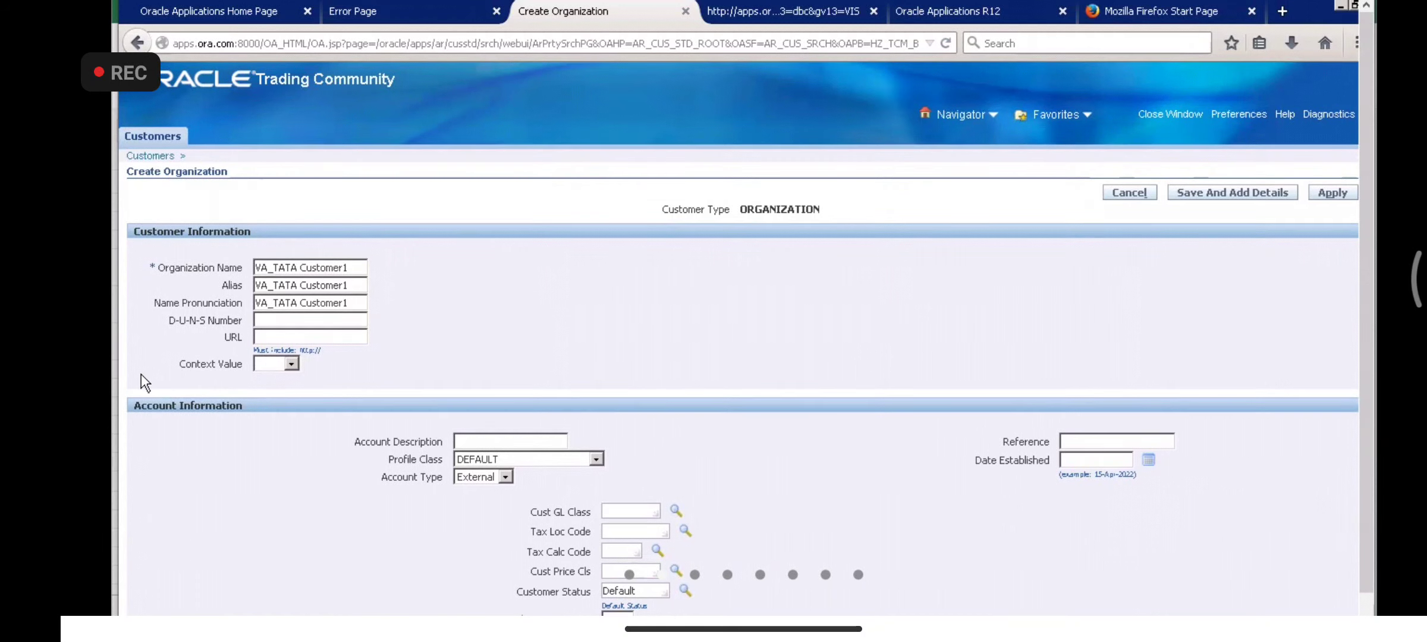
left_click_drag(263, 262, 1174, 370)
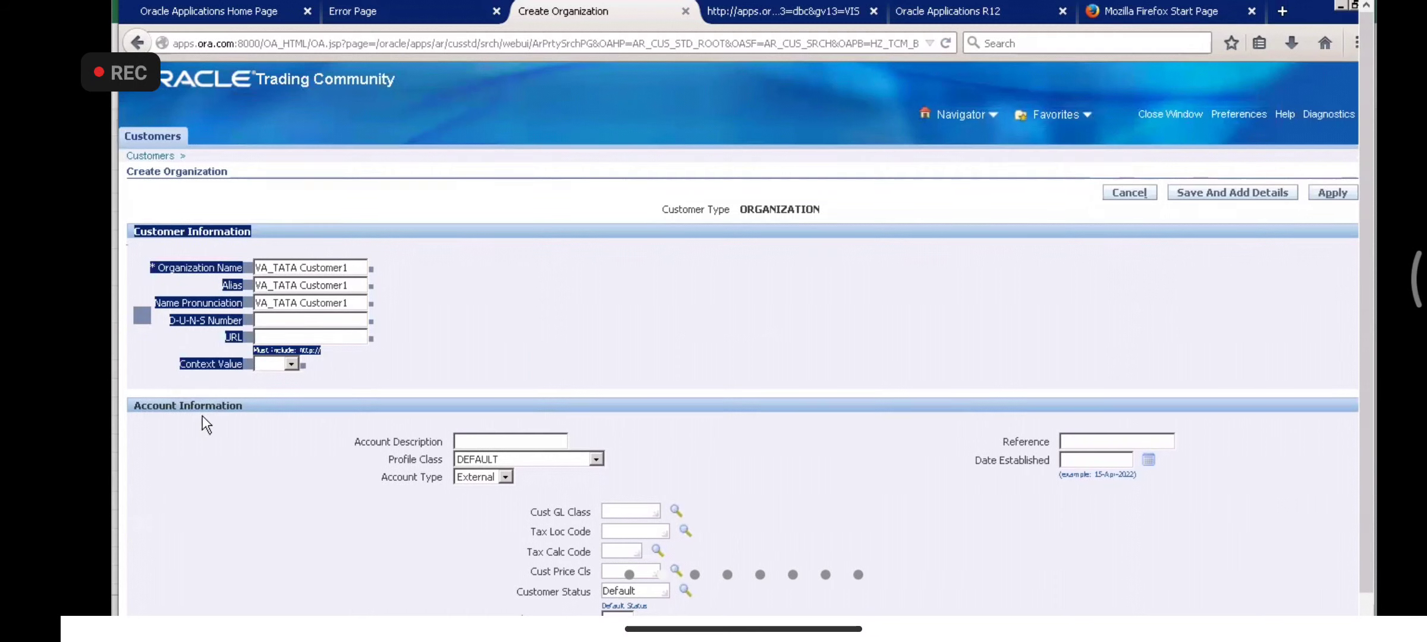
left_click_drag(138, 415, 708, 615)
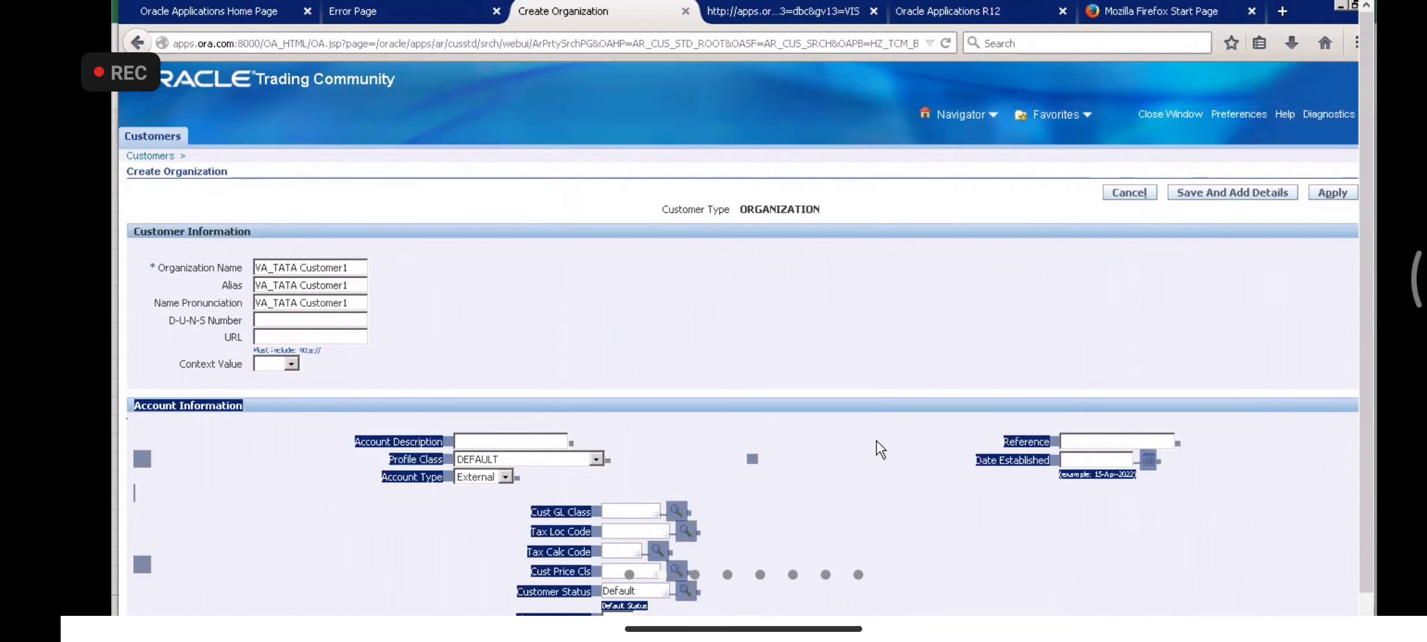
left_click(603, 337)
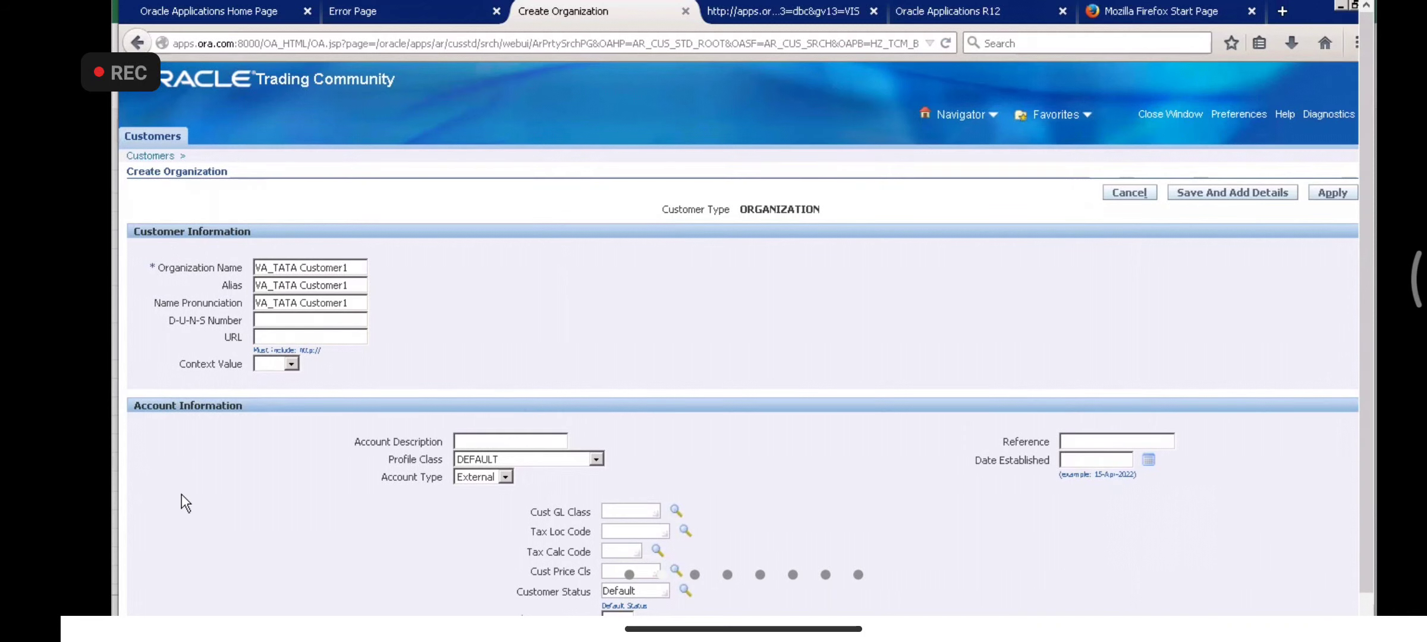
scroll(182, 495, "down", 5)
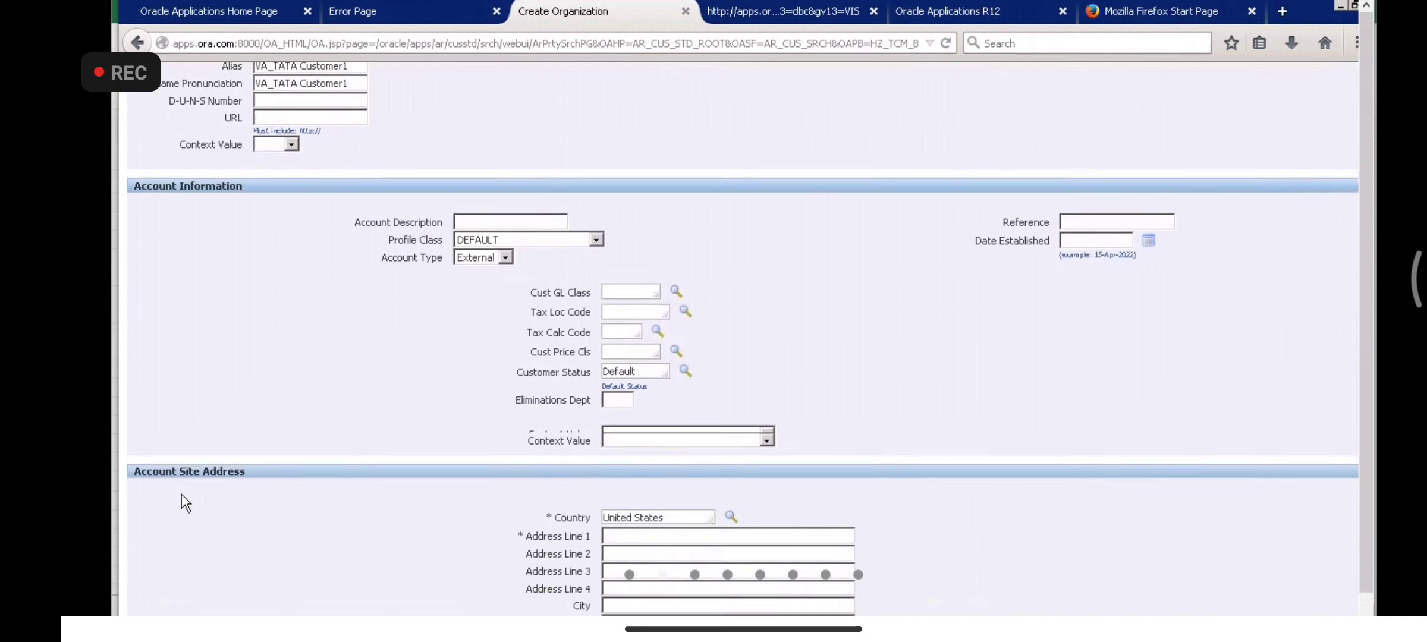
scroll(182, 495, "down", 2)
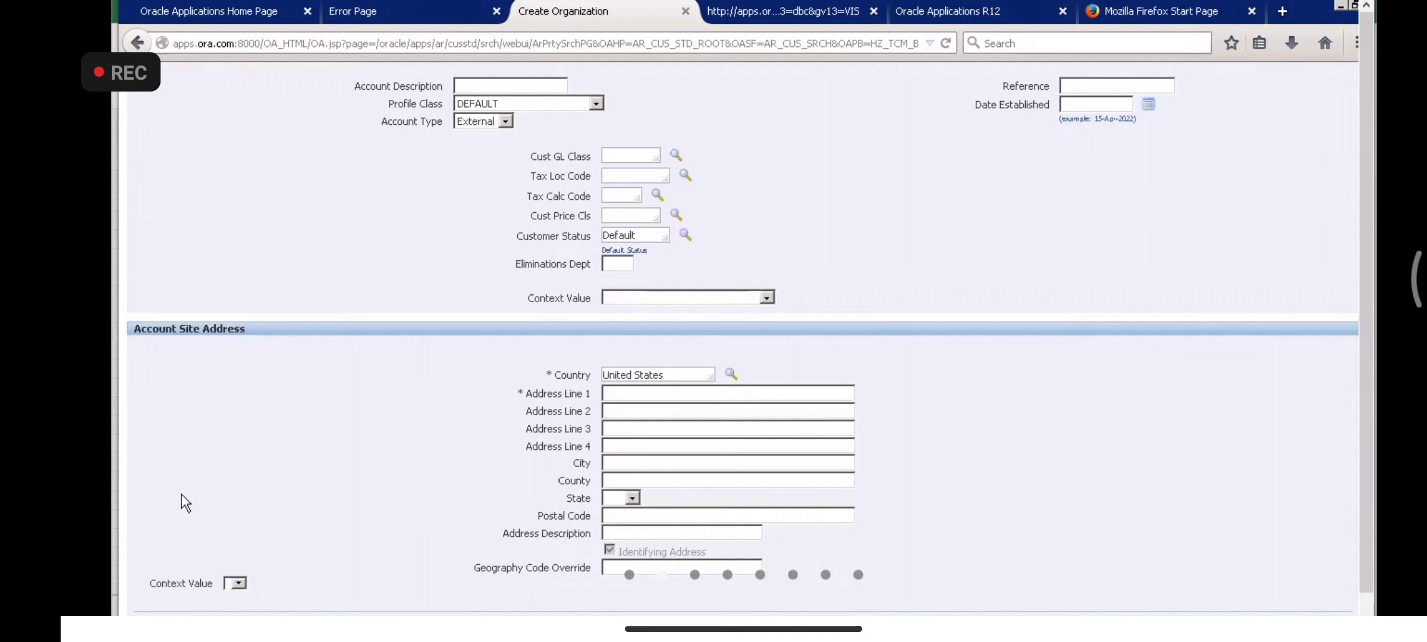
scroll(182, 494, "down", 5)
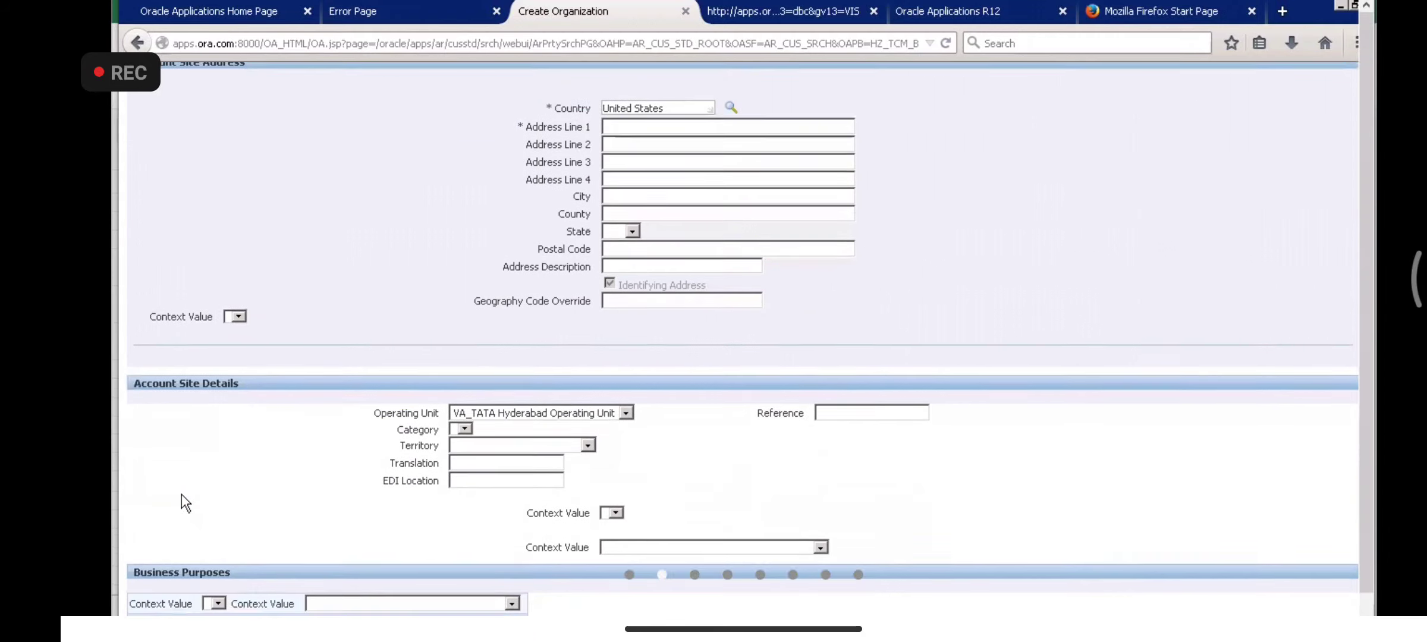
scroll(182, 494, "down", 2)
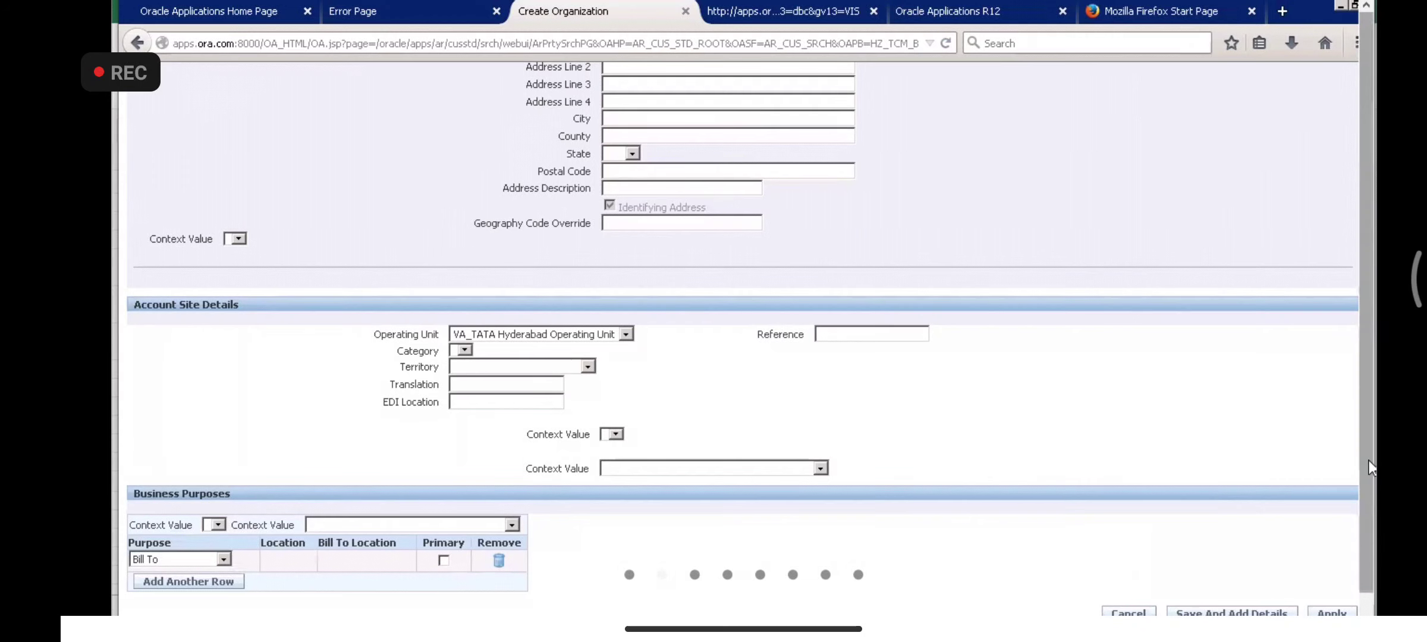
scroll(1128, 341, "up", 1)
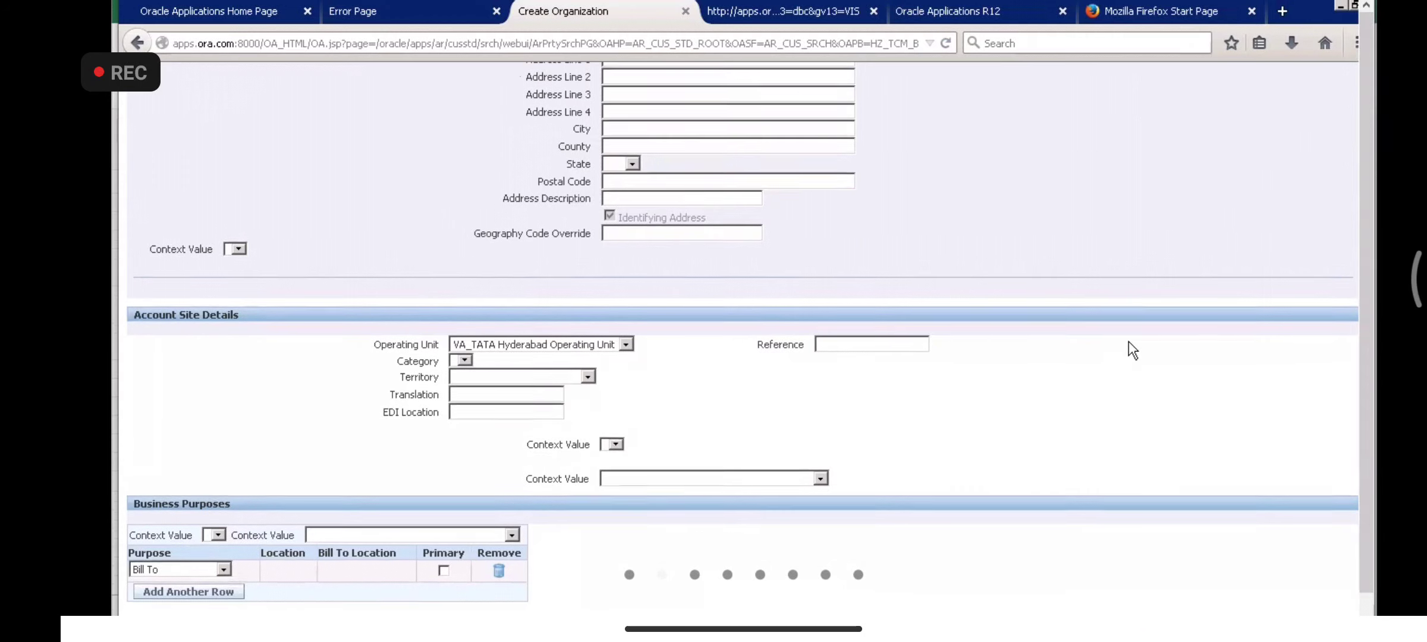
scroll(1129, 342, "up", 10)
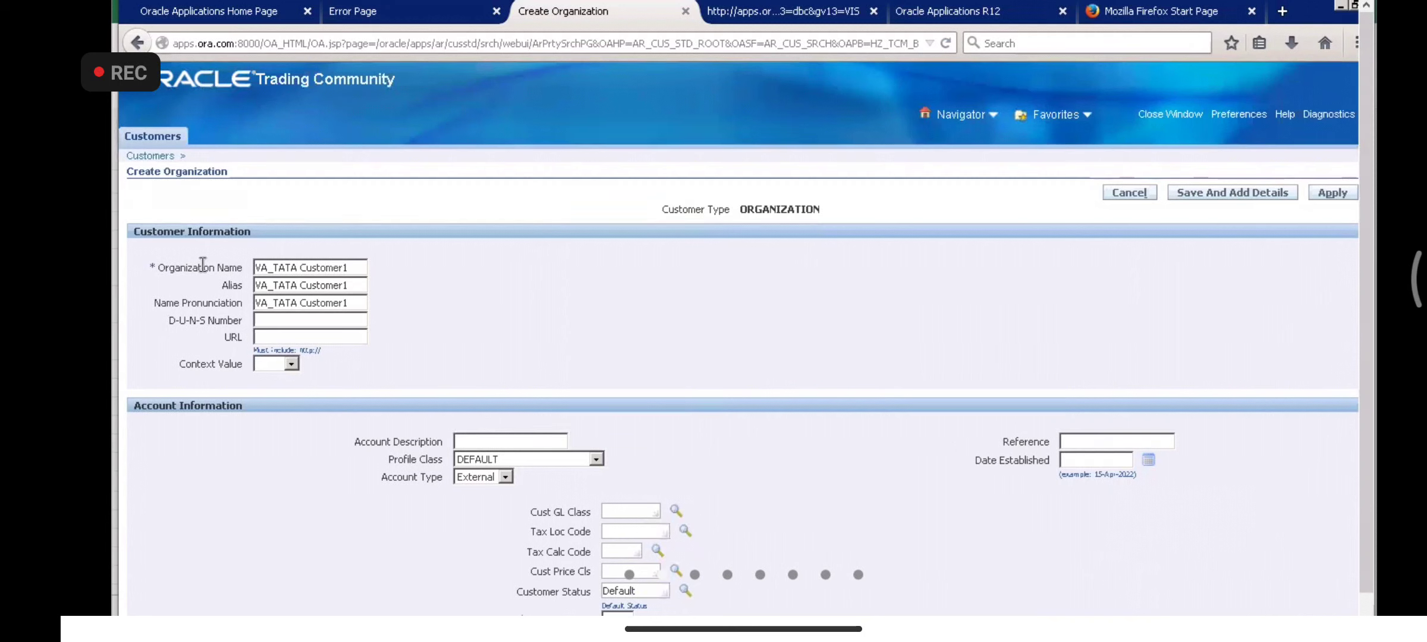
- Enter Account Description 'VA_TATA Customer1 Account1' and keep Account Type External
triple_click(361, 263)
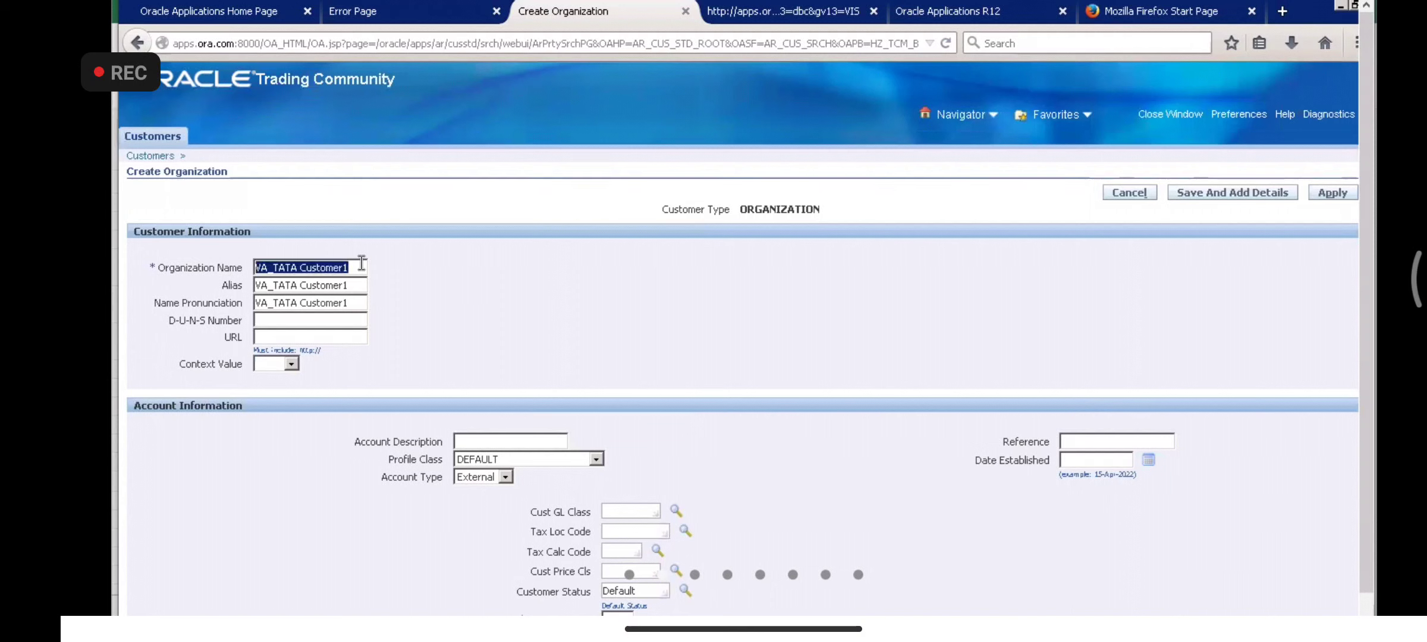
left_click_drag(550, 353, 474, 438)
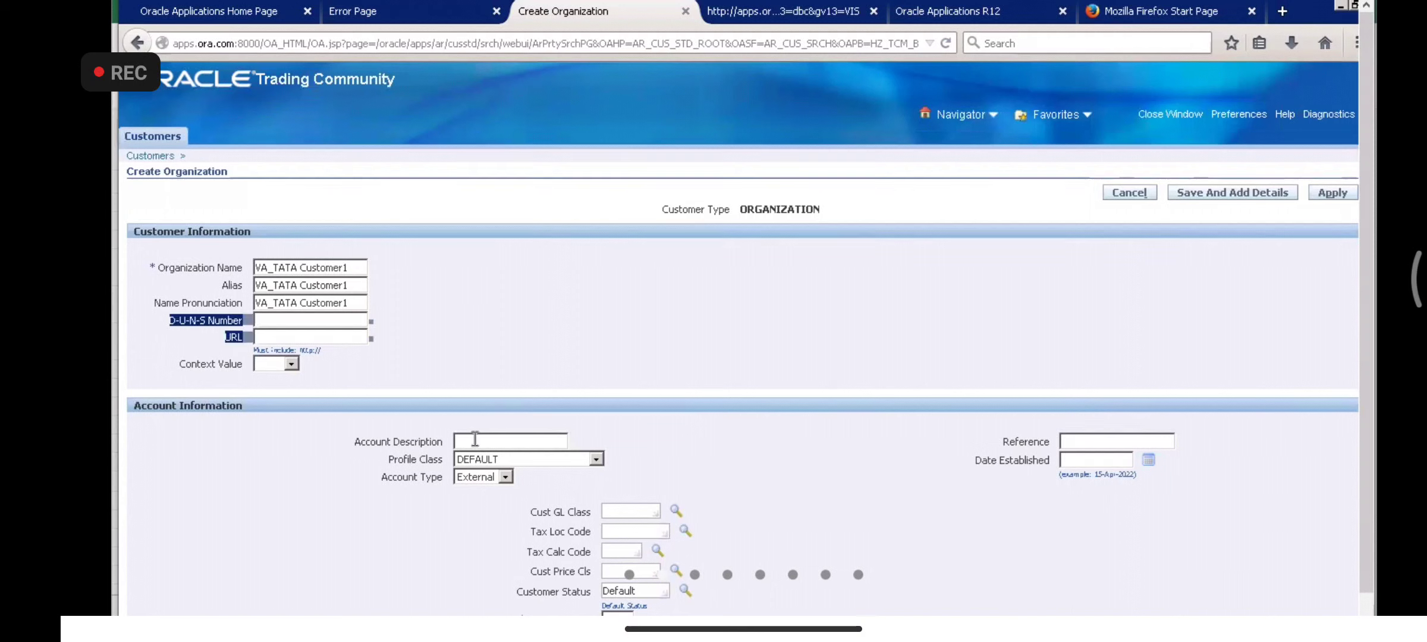
left_click(475, 440)
type("VA_TATA ")
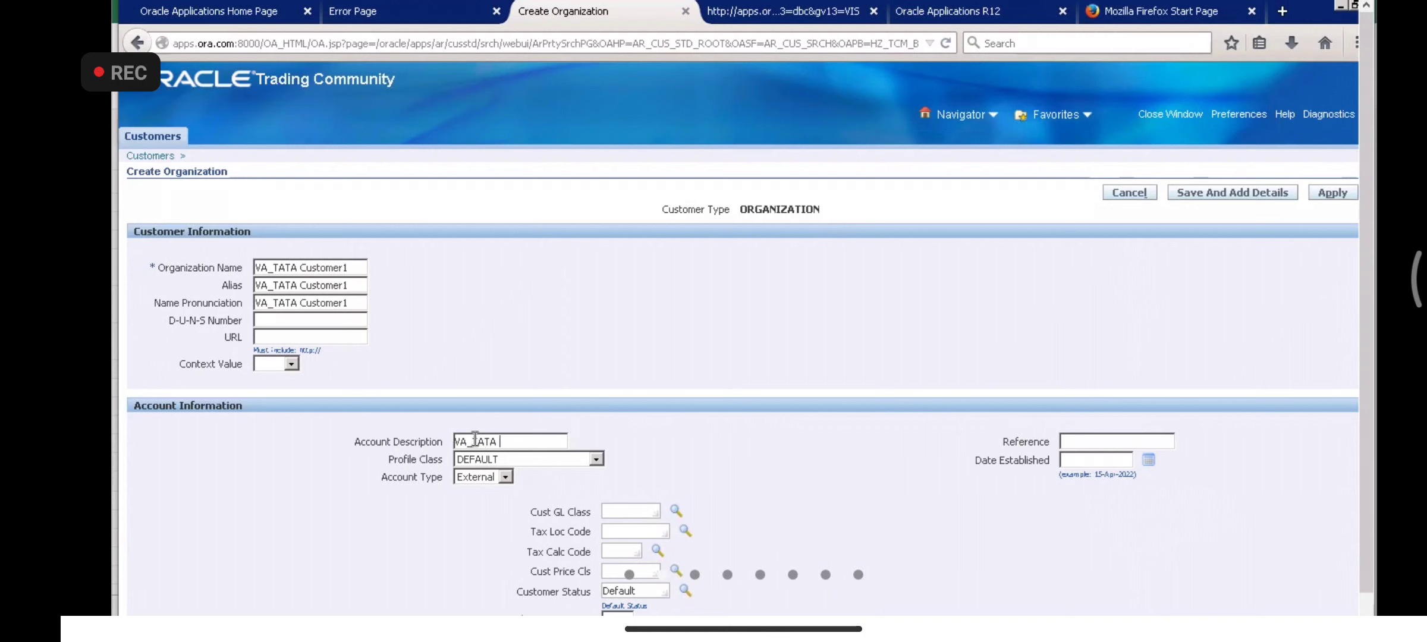
type("A")
key("BackSpace")
type("Customer1 Account1")
scroll(701, 452, "down", 6)
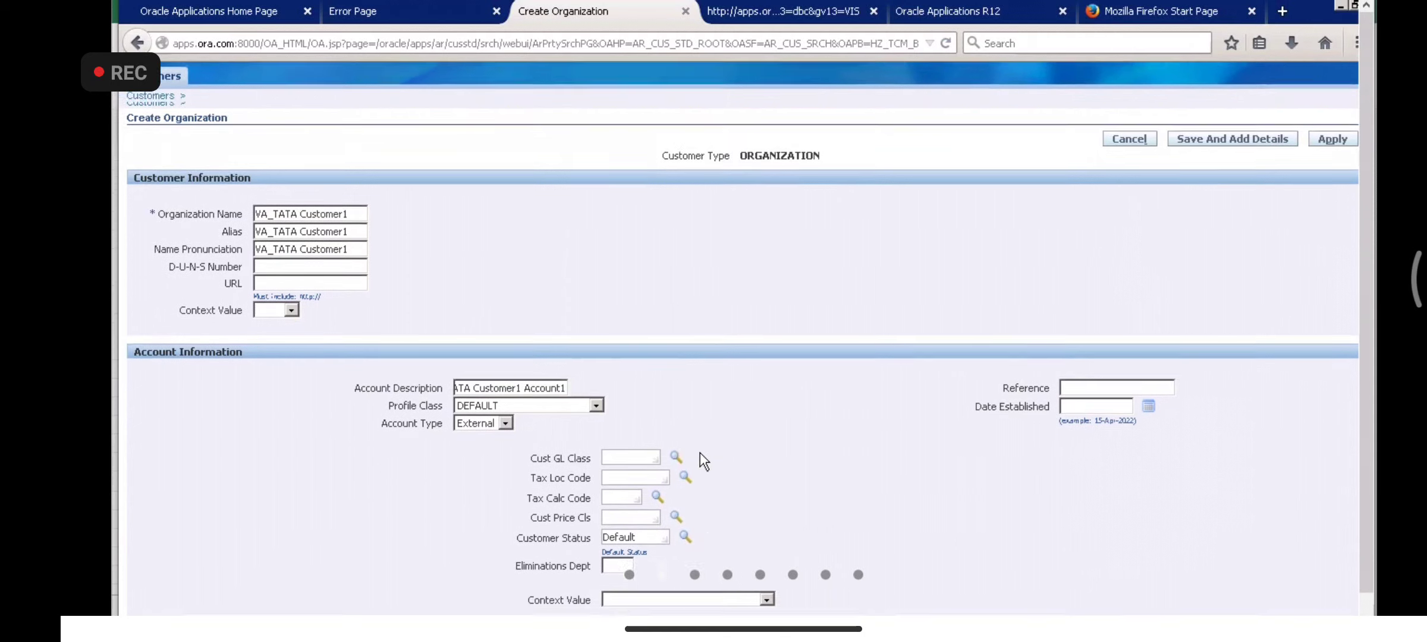
scroll(702, 453, "up", 3)
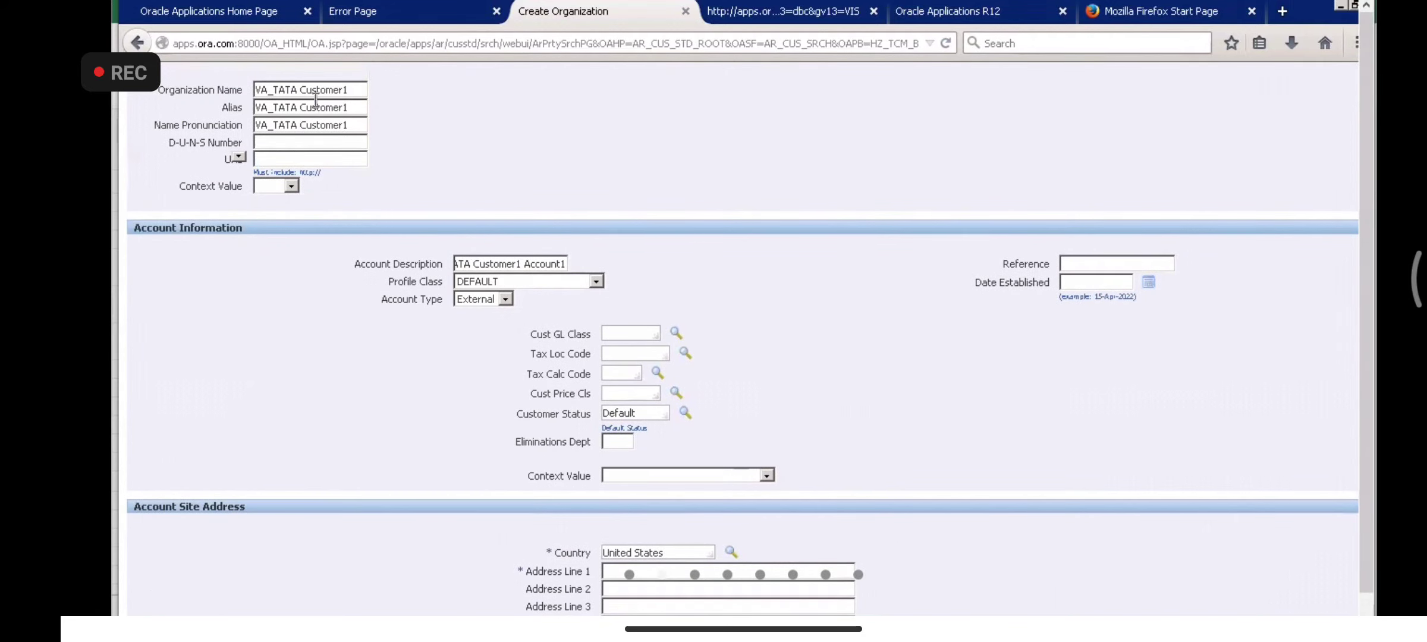
left_click(505, 299)
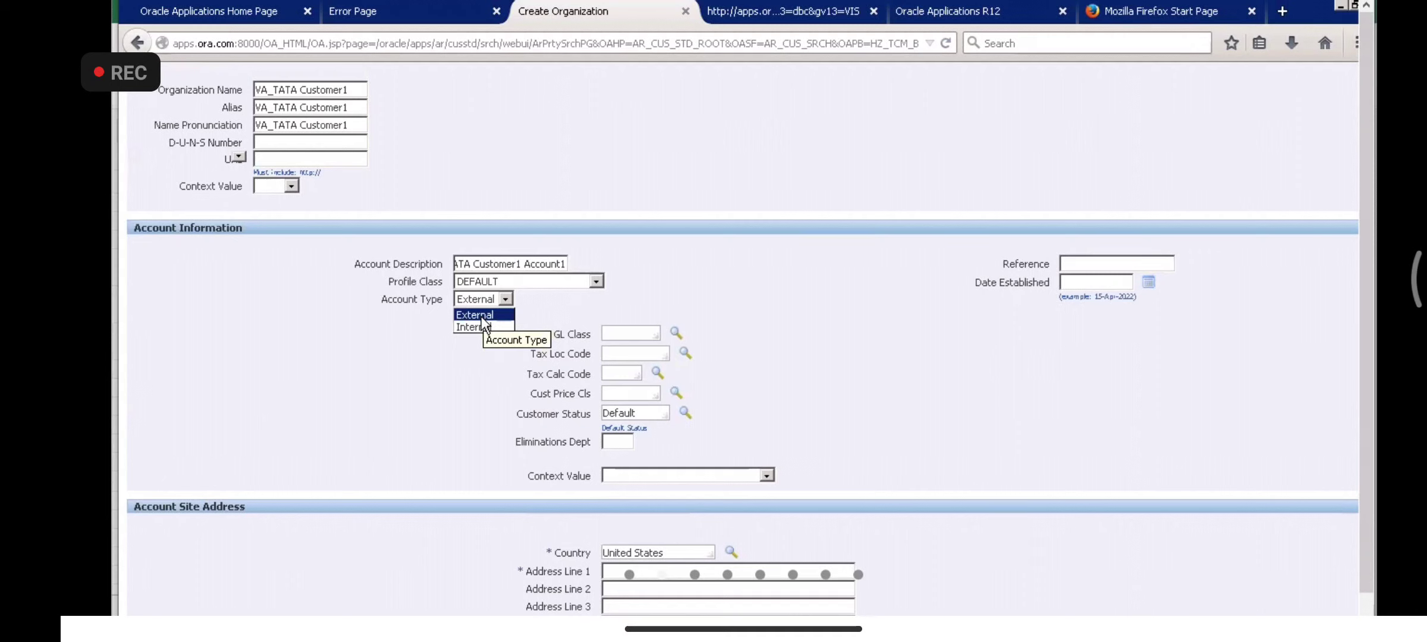
left_click(485, 315)
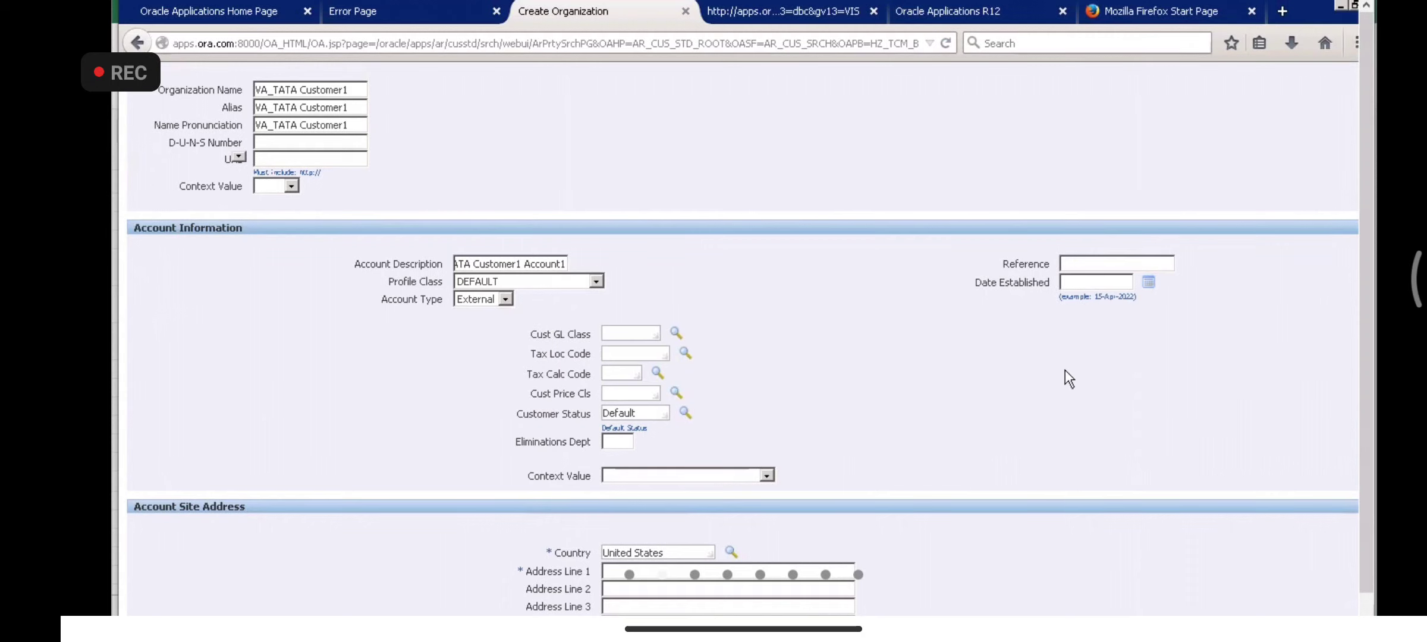
scroll(1368, 338, "down", 2)
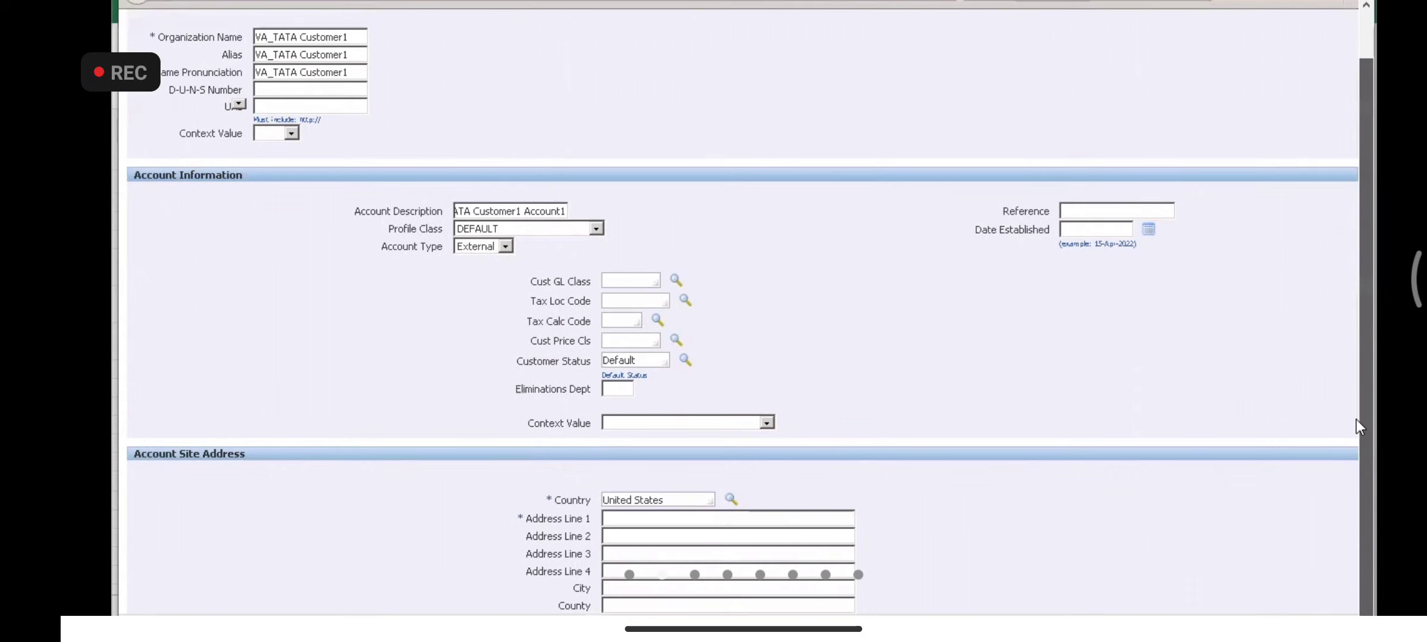
scroll(805, 320, "down", 1)
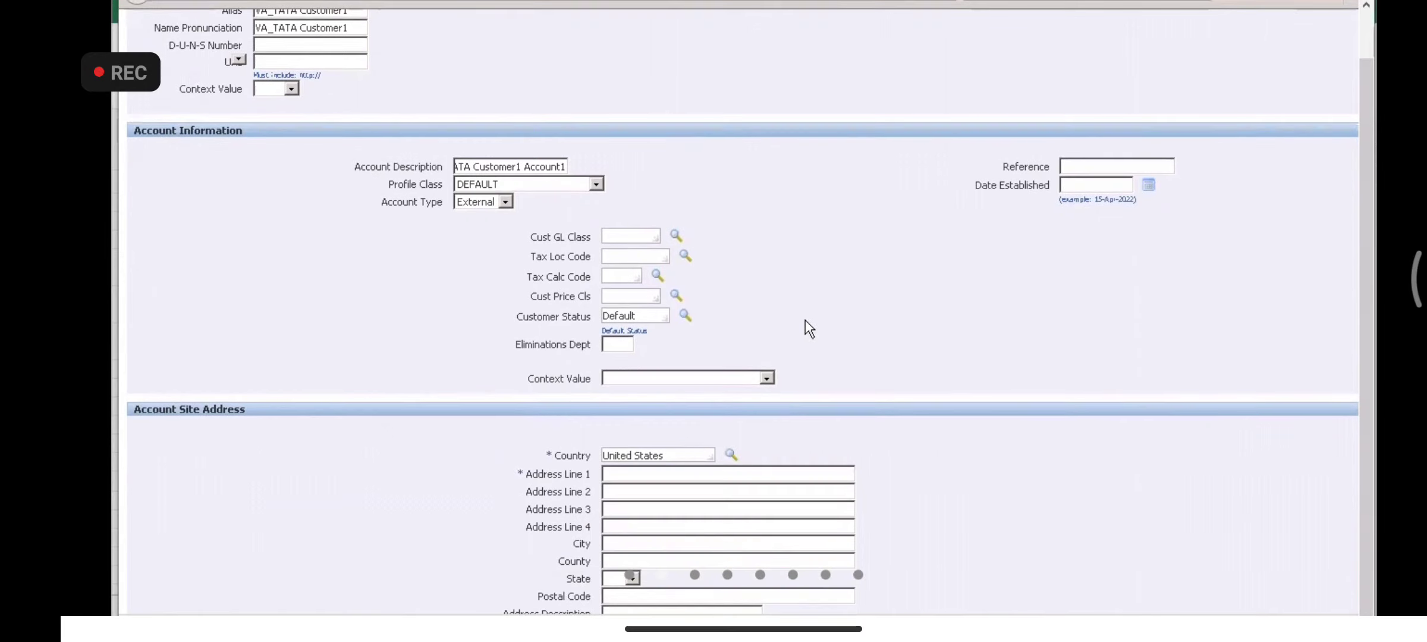
- Change the site's Country from United States to India
left_click(664, 454)
key("ctrl+a")
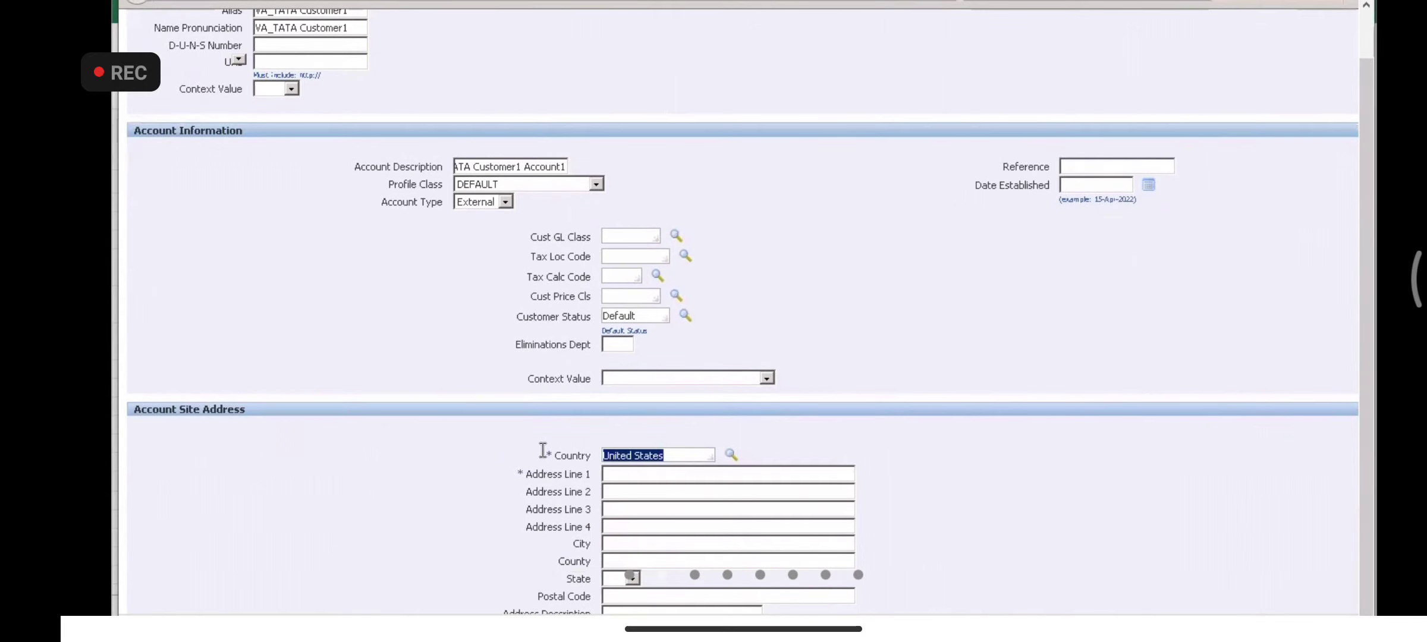
key("BackSpace")
type("India")
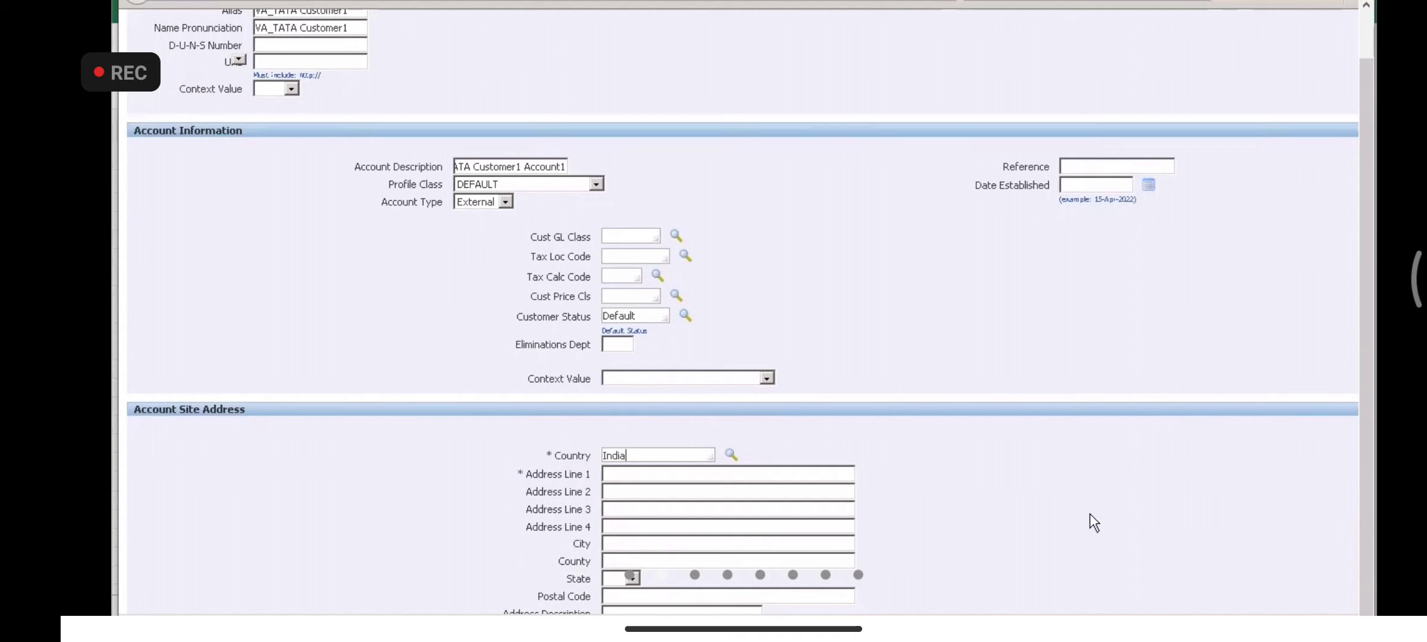
key("Tab")
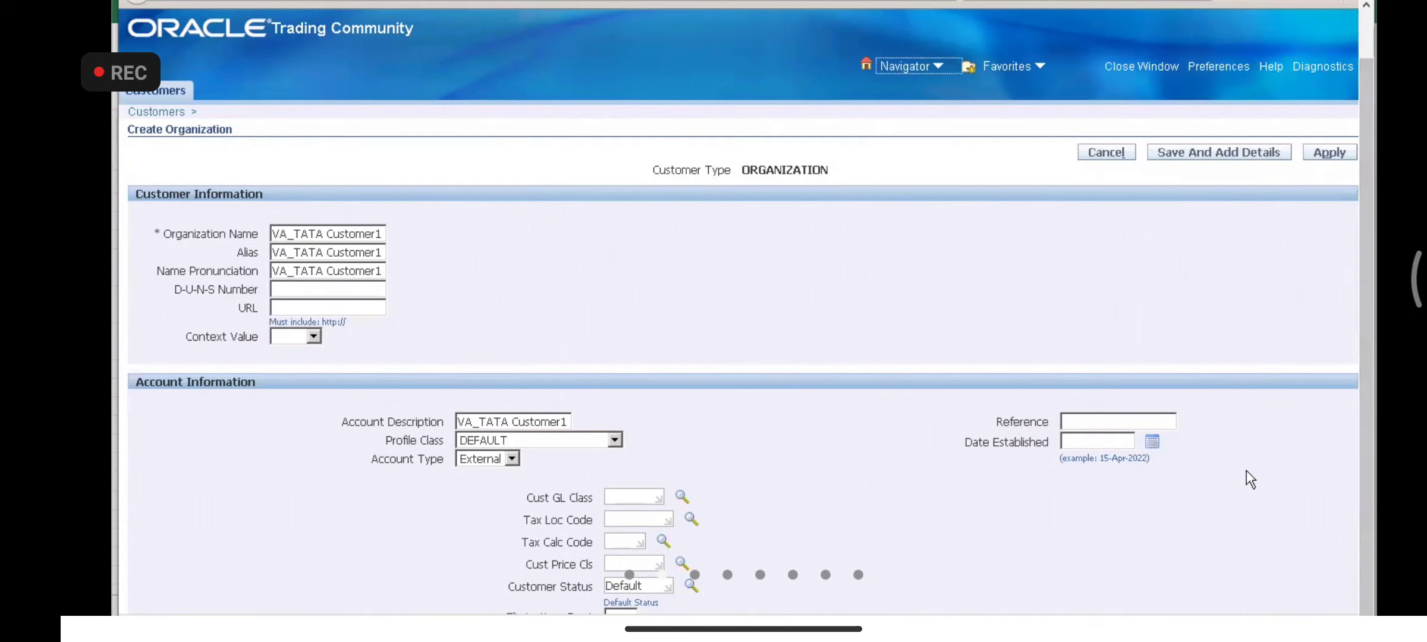
scroll(1249, 475, "down", 1)
scroll(1246, 472, "down", 5)
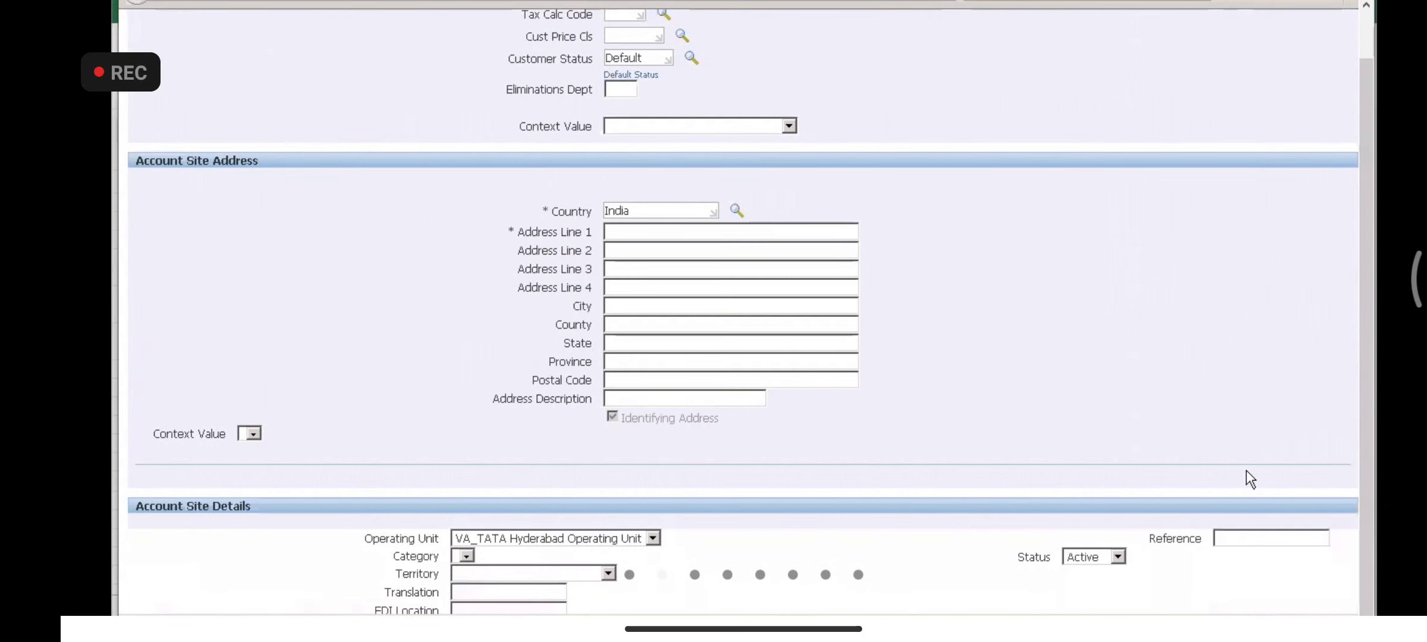
scroll(1247, 471, "down", 2)
scroll(1246, 472, "up", 1)
scroll(1246, 470, "up", 4)
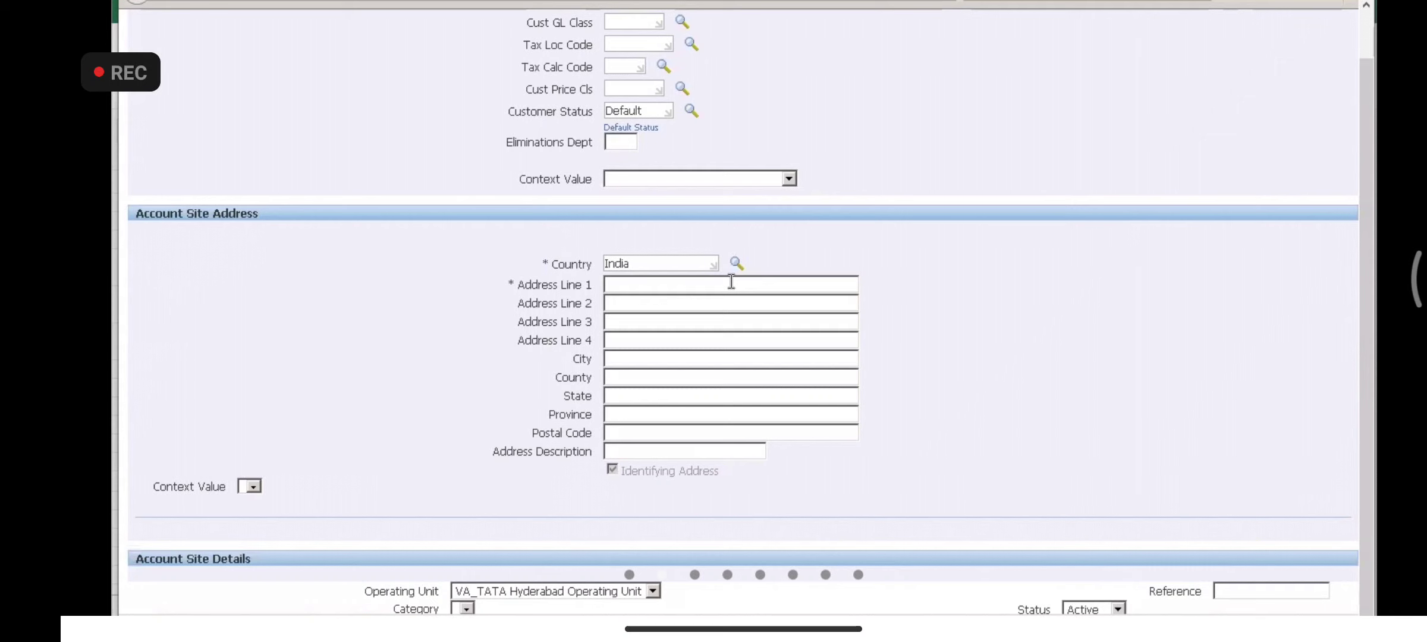
left_click(643, 287)
left_click(643, 287)
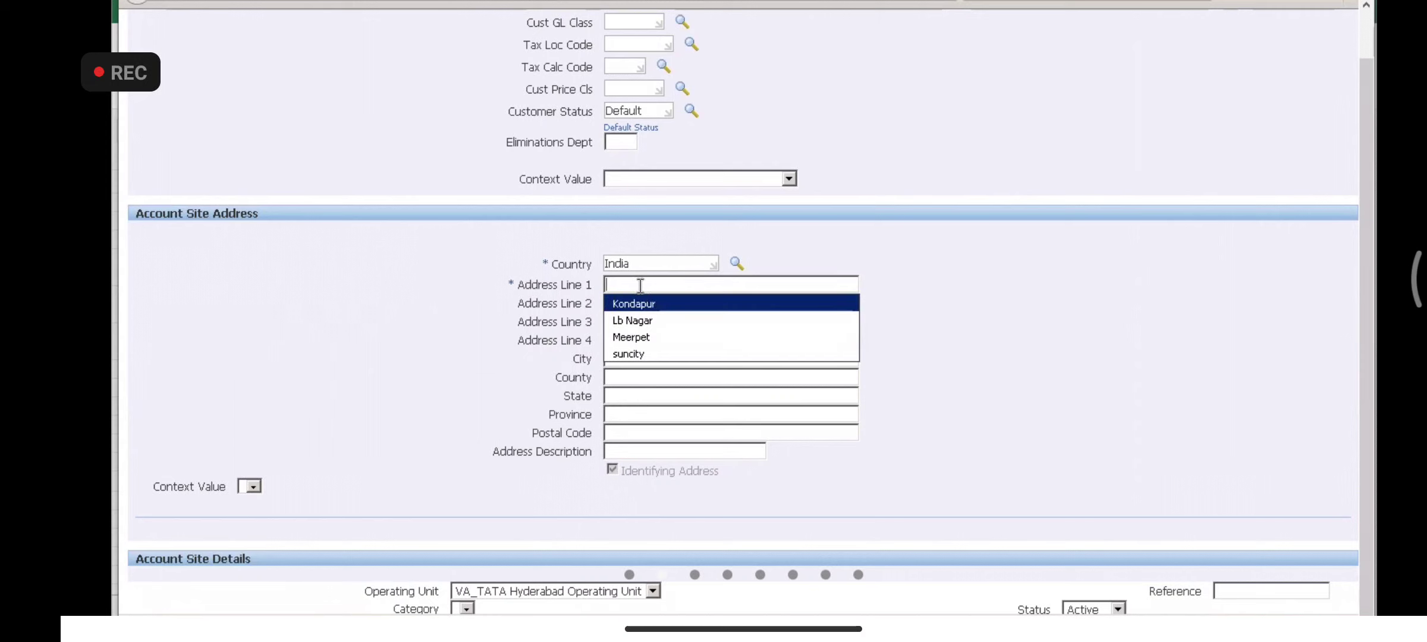
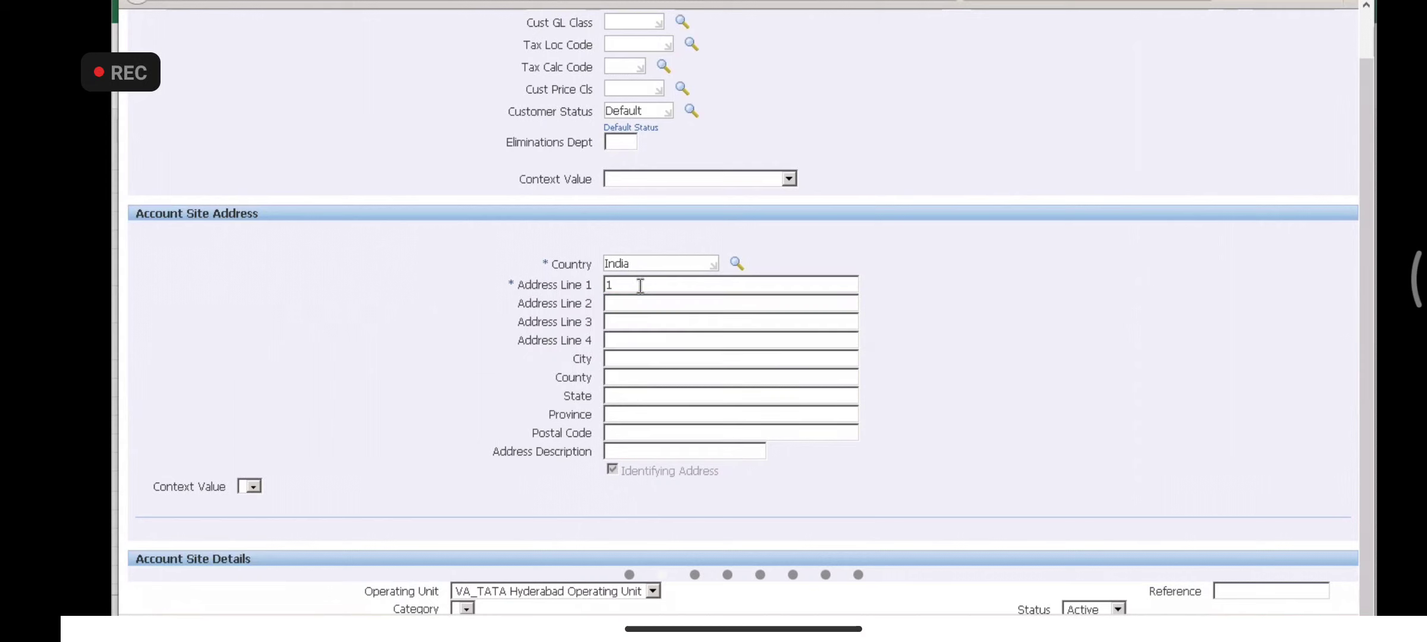
left_click(669, 361)
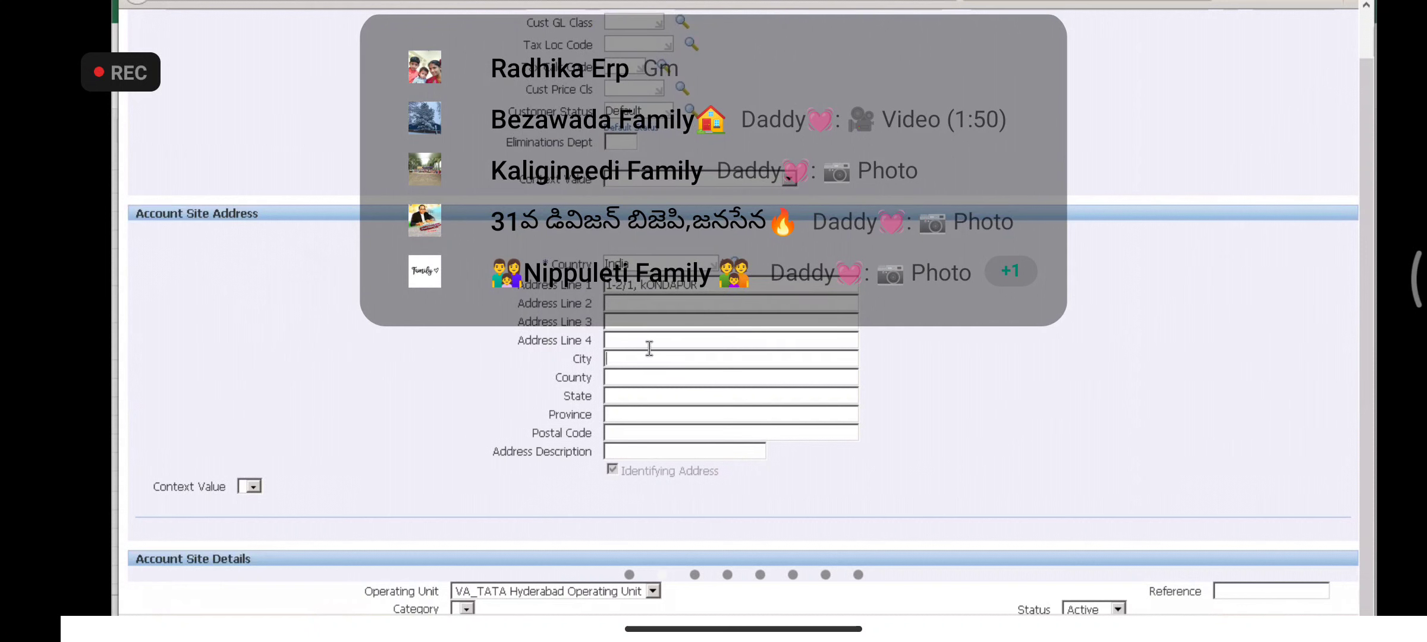
type("Hyderabad")
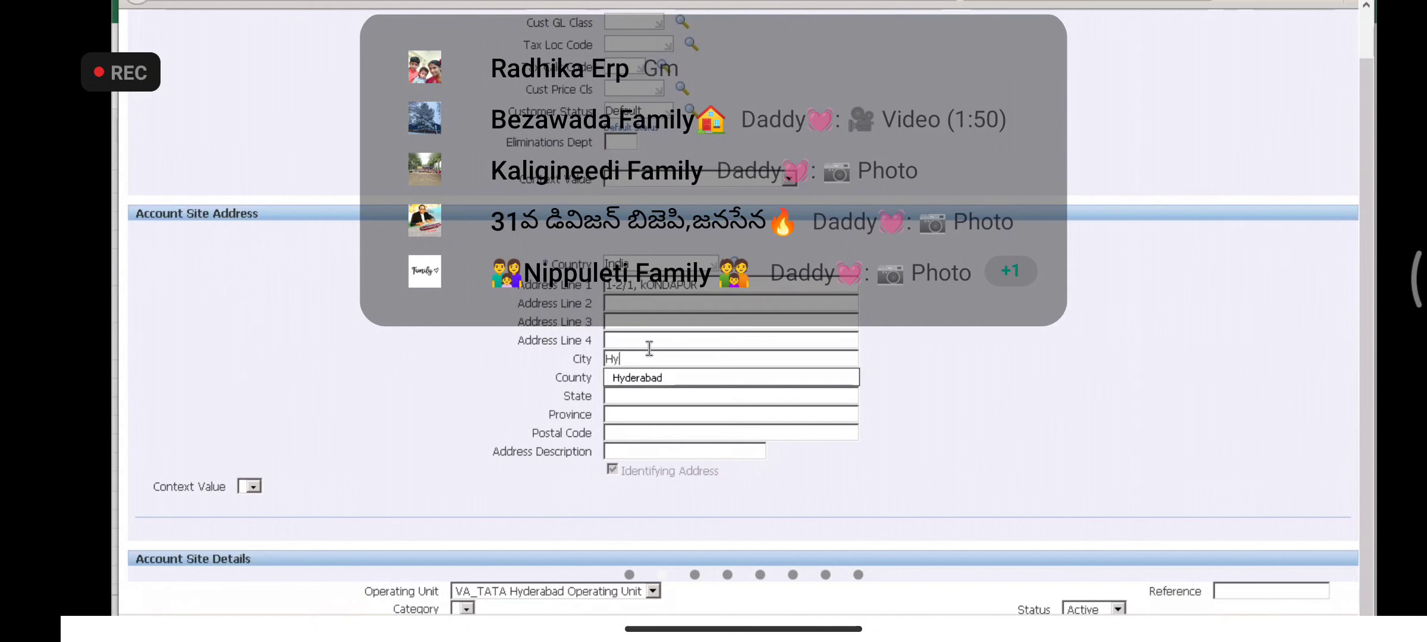
left_click(647, 381)
type("india")
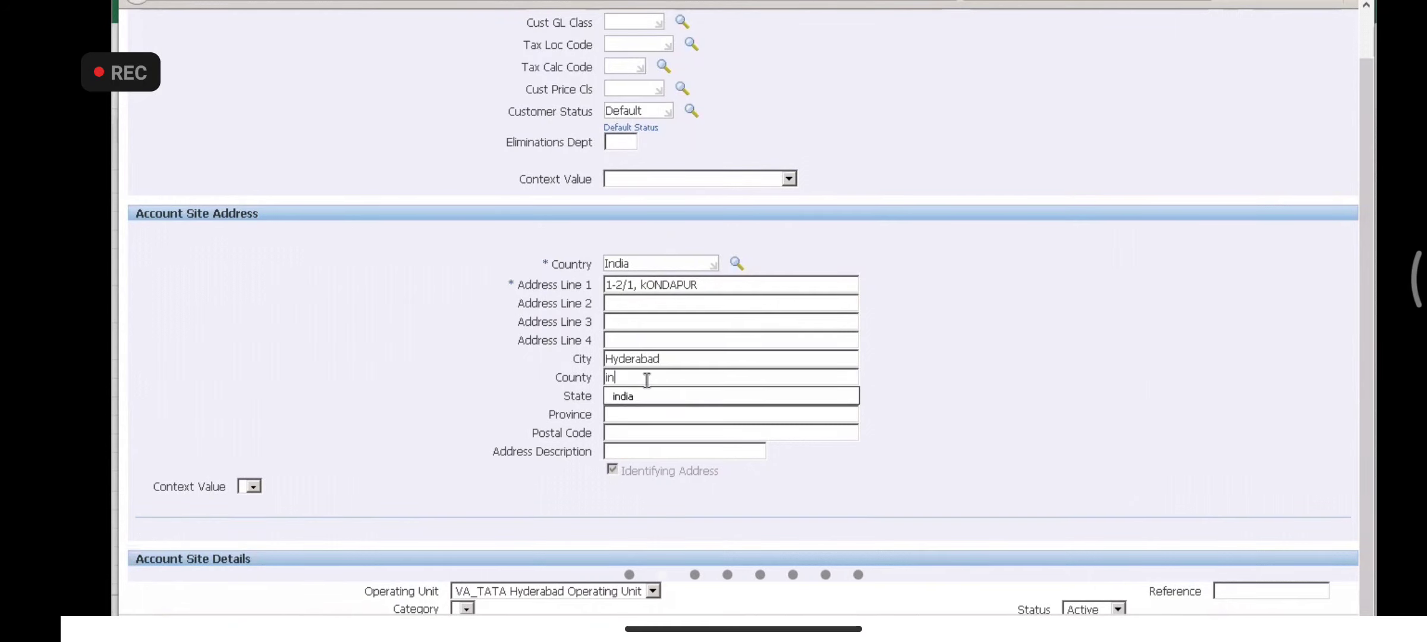
left_click(642, 397)
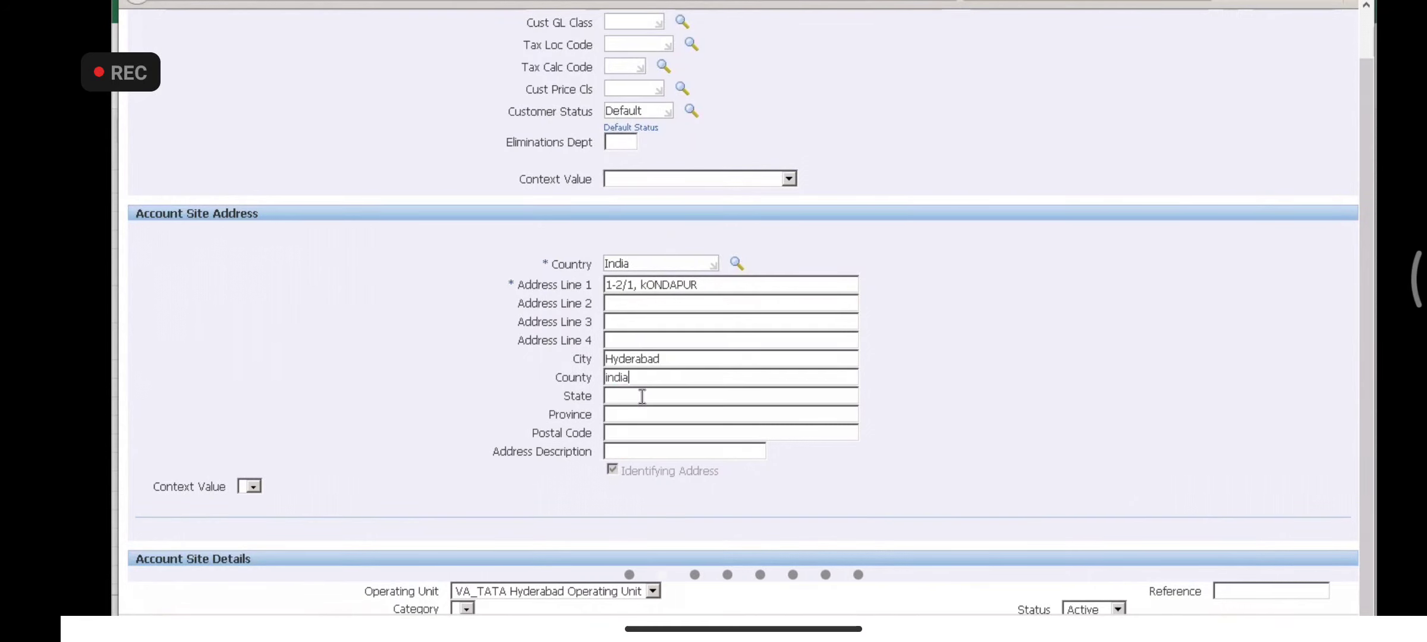
type("Telangana")
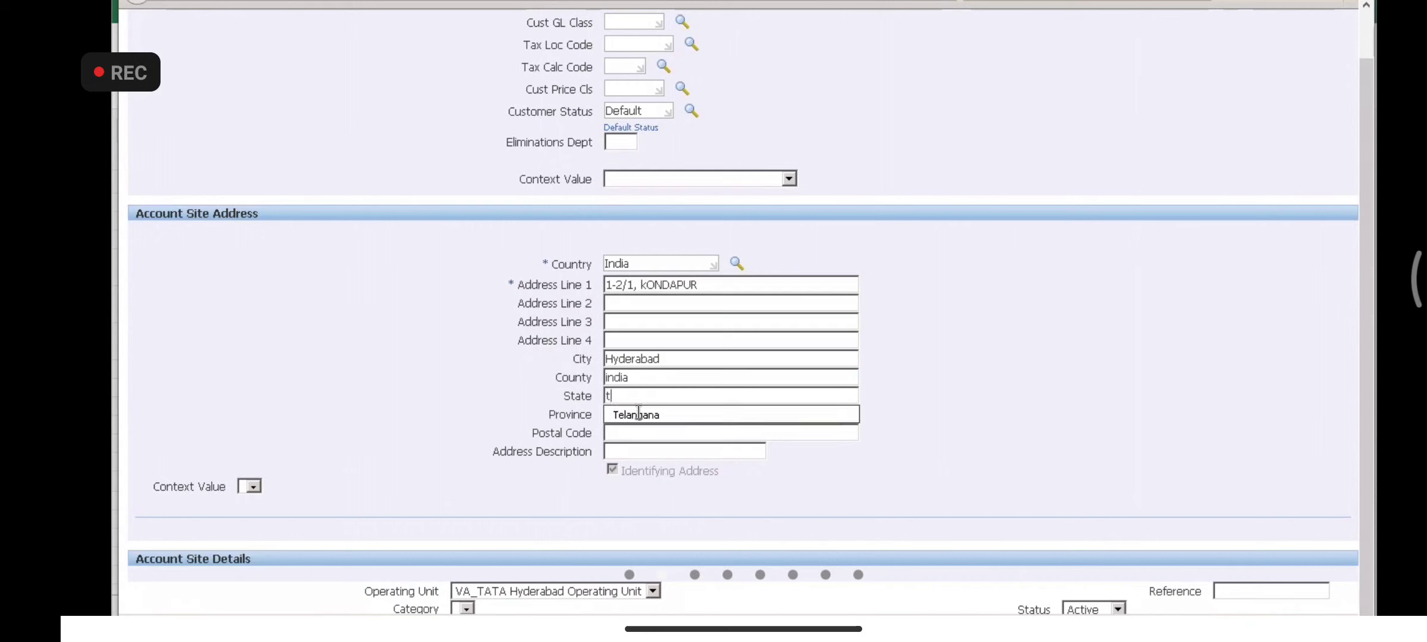
left_click(684, 415)
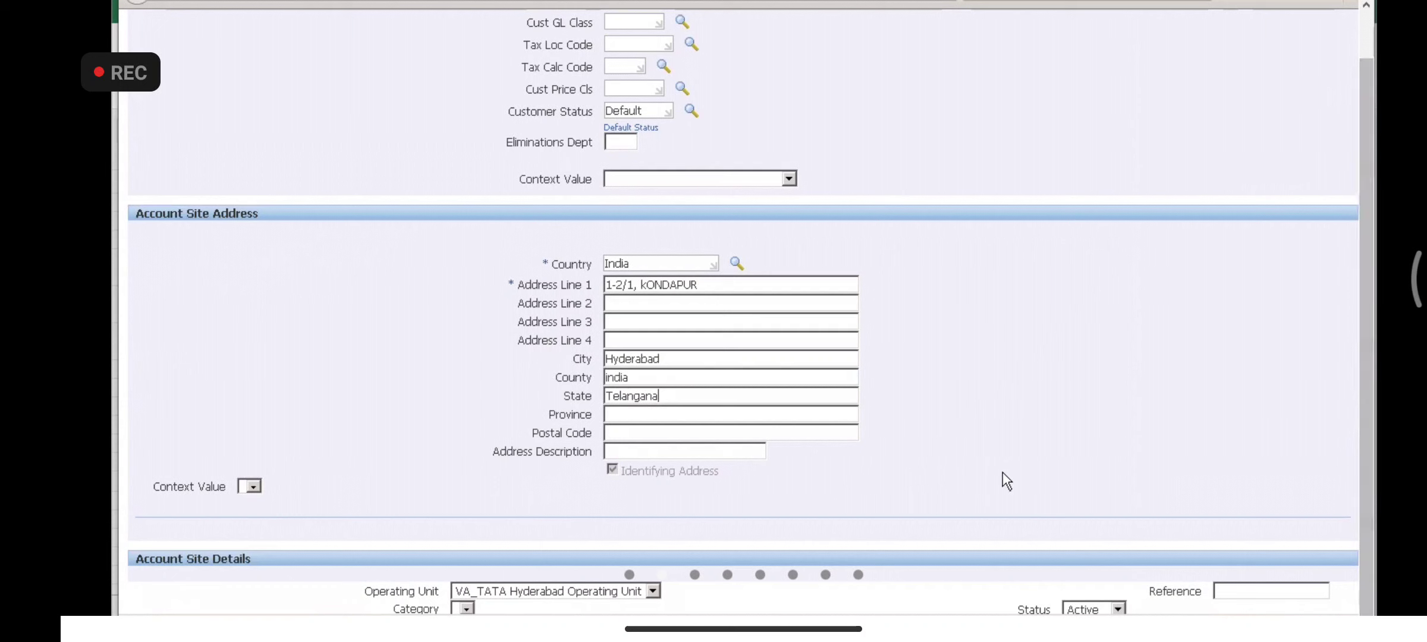
scroll(1003, 473, "down", 5)
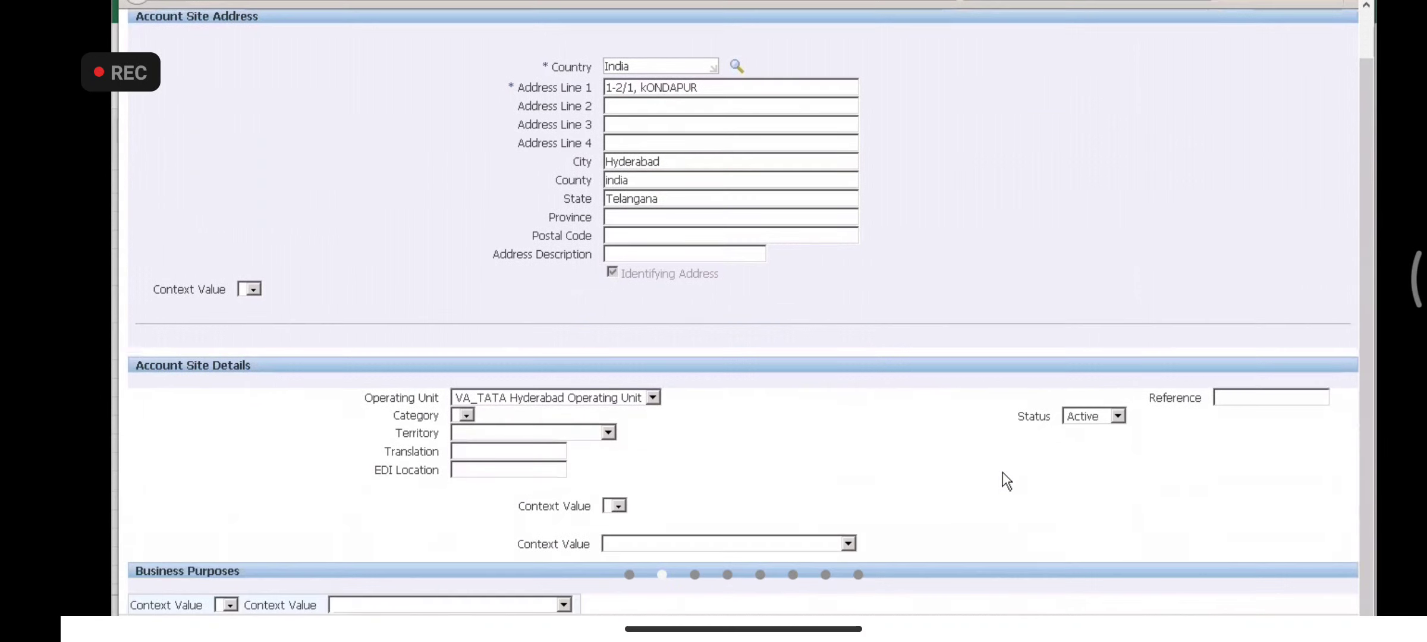
- Add a new Business Purposes row and set its Purpose to Ship To
scroll(1004, 480, "down", 2)
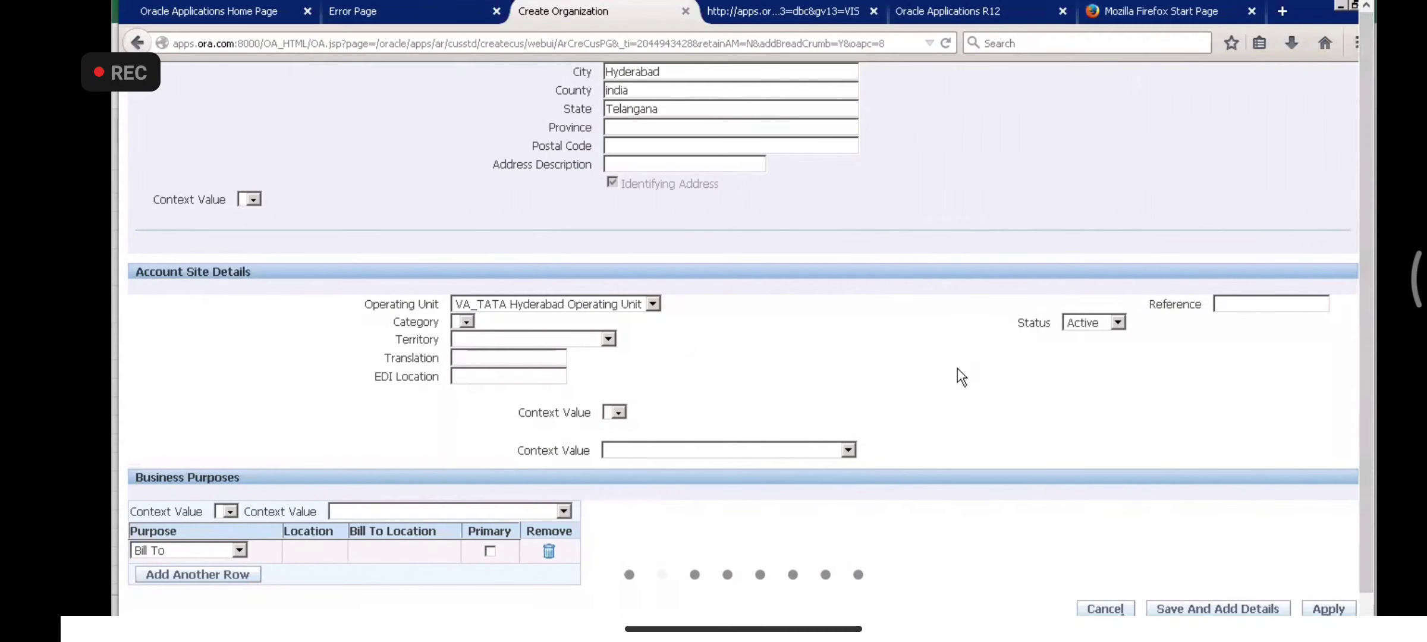
scroll(957, 368, "up", 1)
scroll(957, 368, "up", 10)
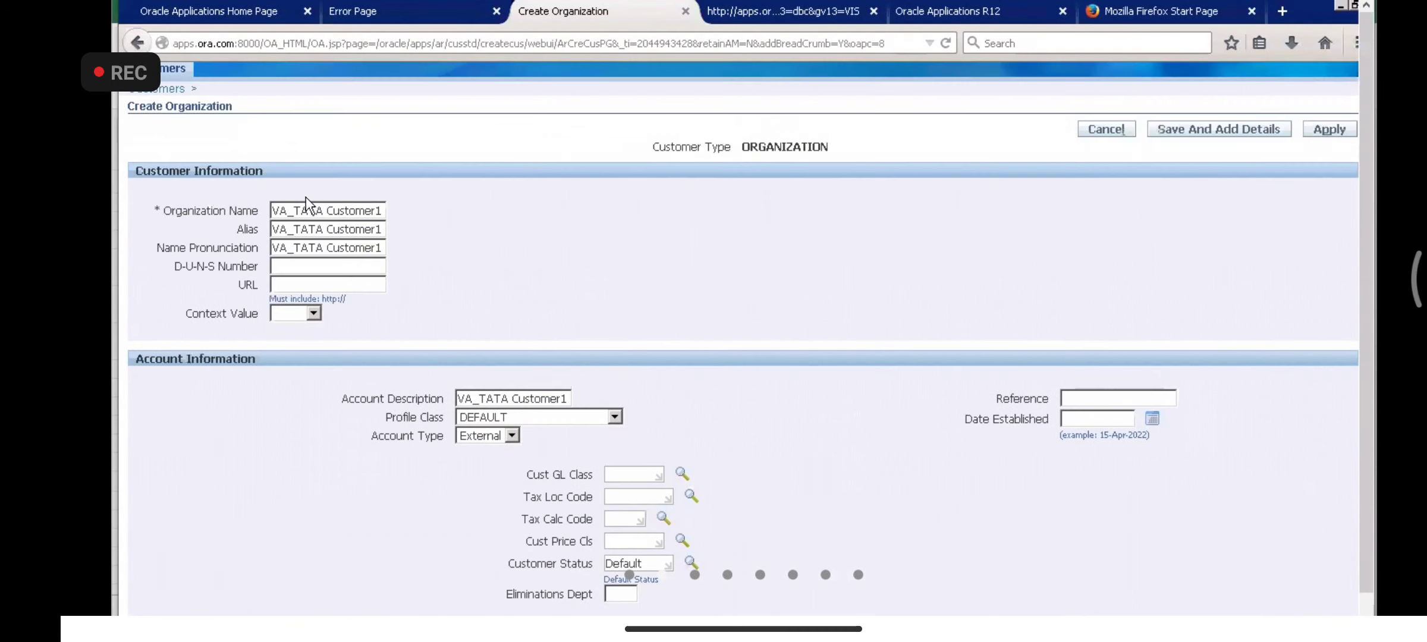
scroll(835, 557, "down", 10)
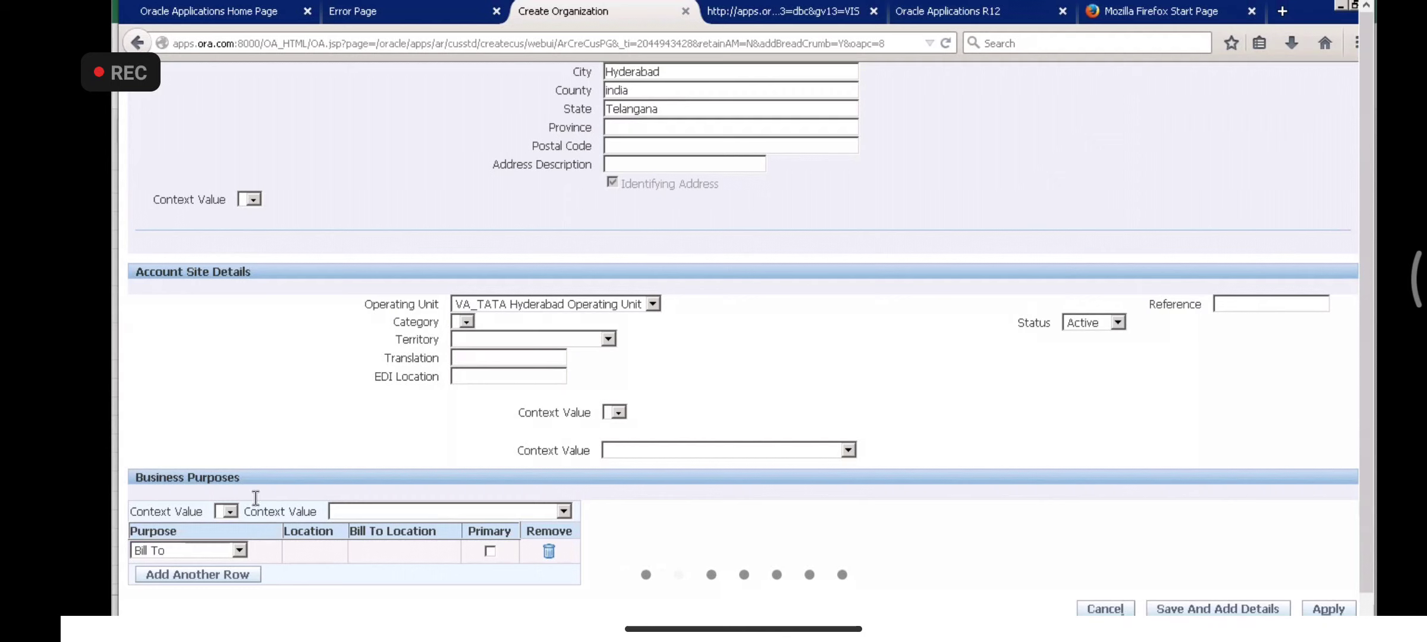
left_click(178, 576)
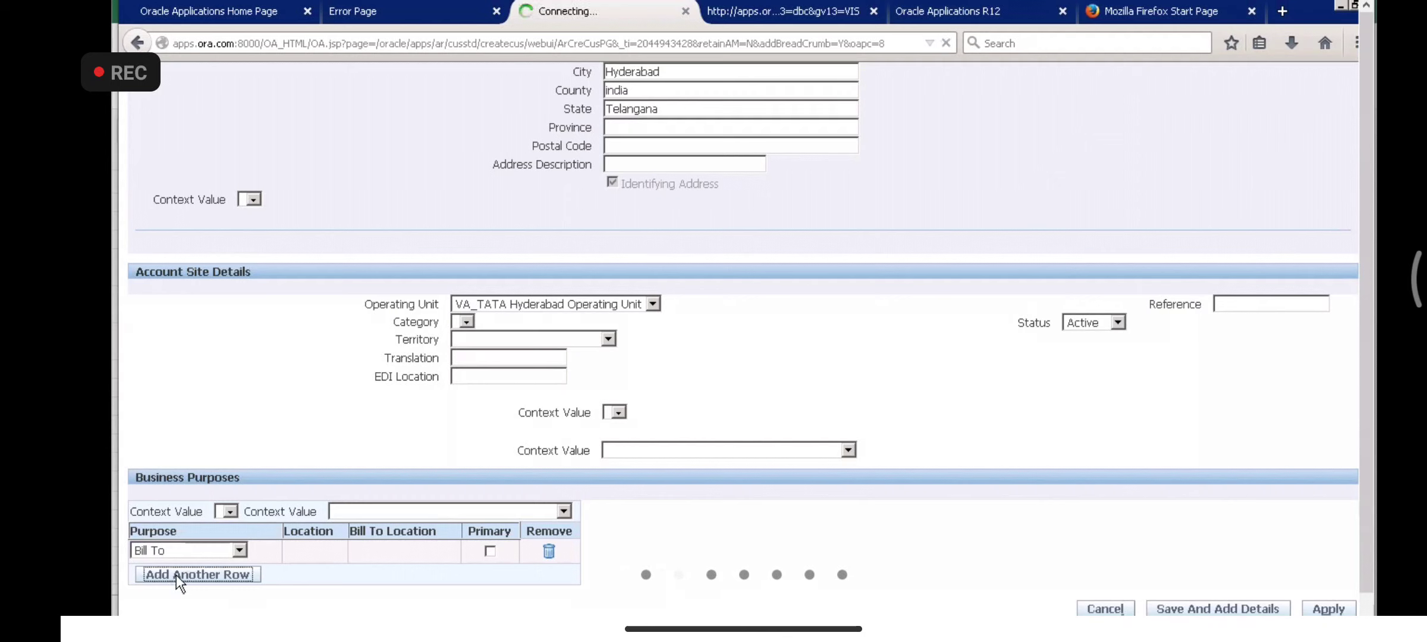
left_click_drag(1368, 371, 1367, 442)
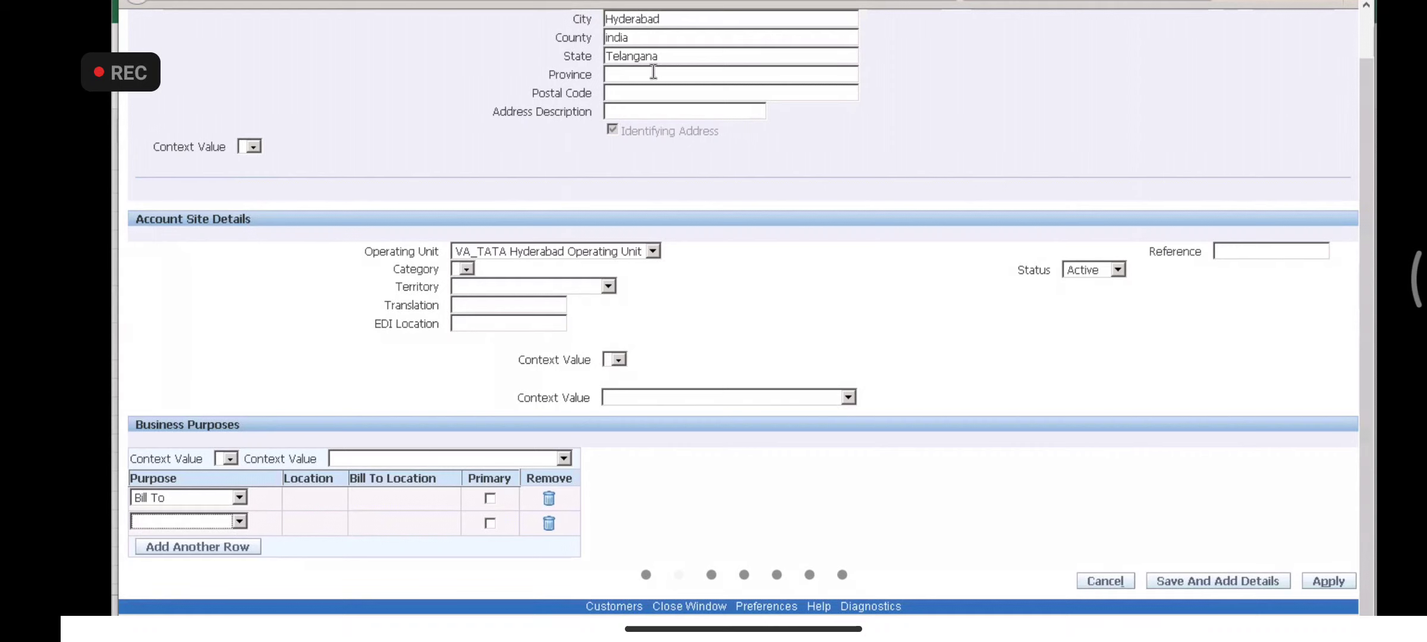
left_click(238, 522)
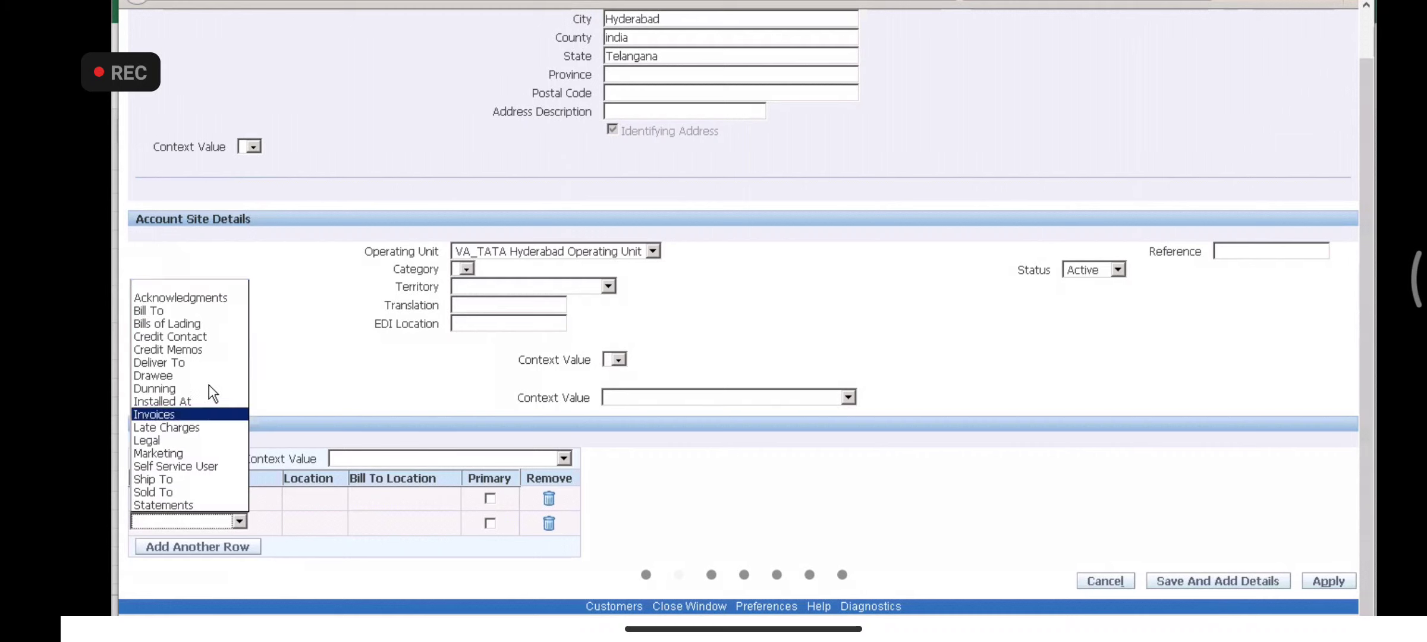
left_click(163, 478)
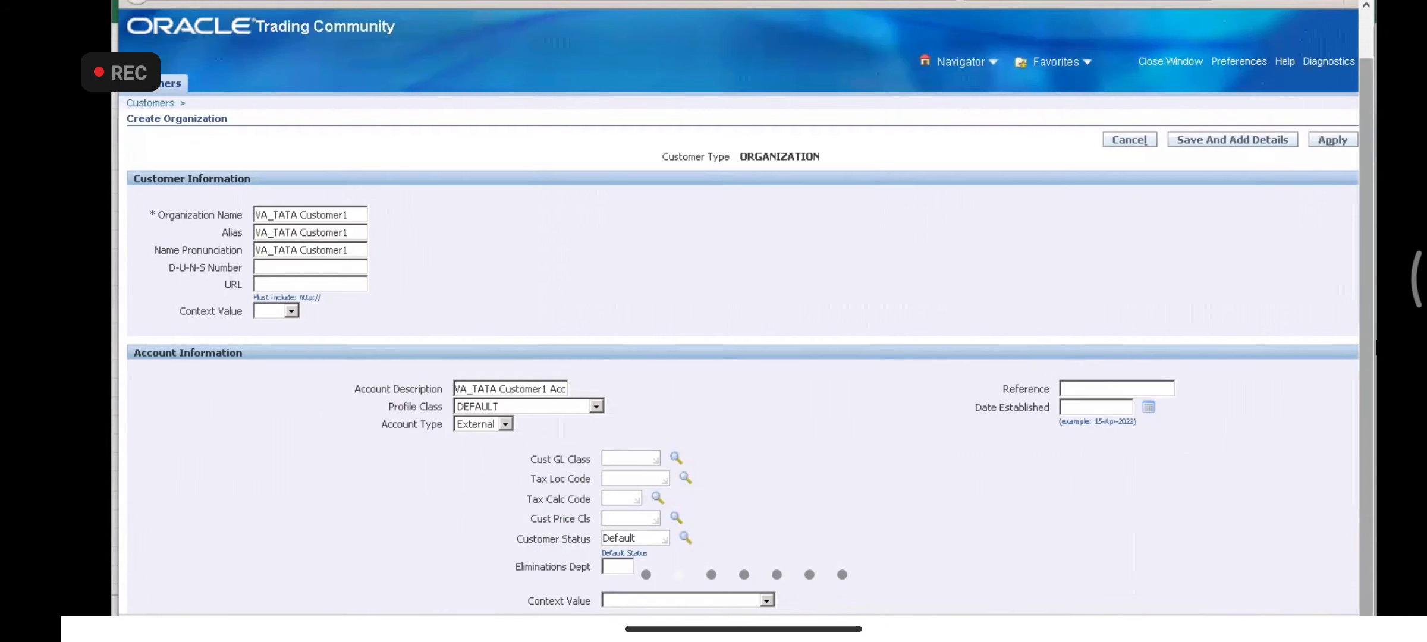
scroll(1212, 493, "down", 7)
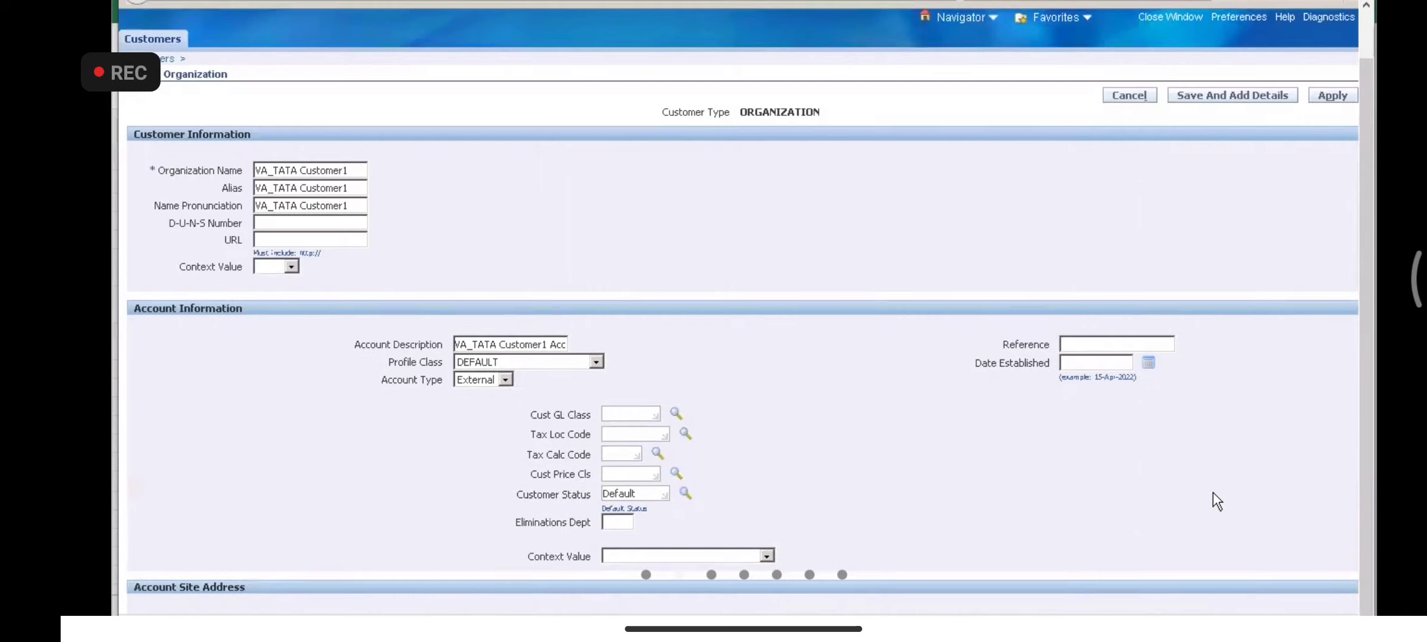
scroll(1213, 493, "down", 5)
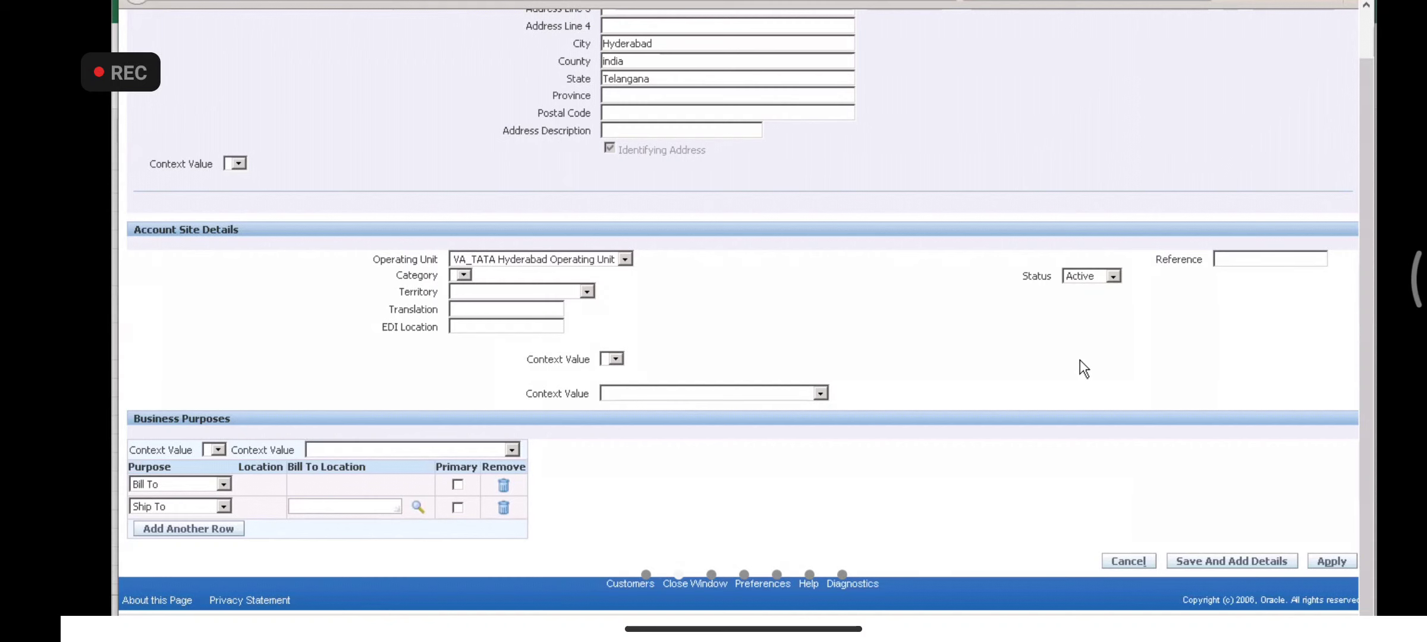
scroll(1080, 361, "up", 1)
scroll(1080, 360, "up", 10)
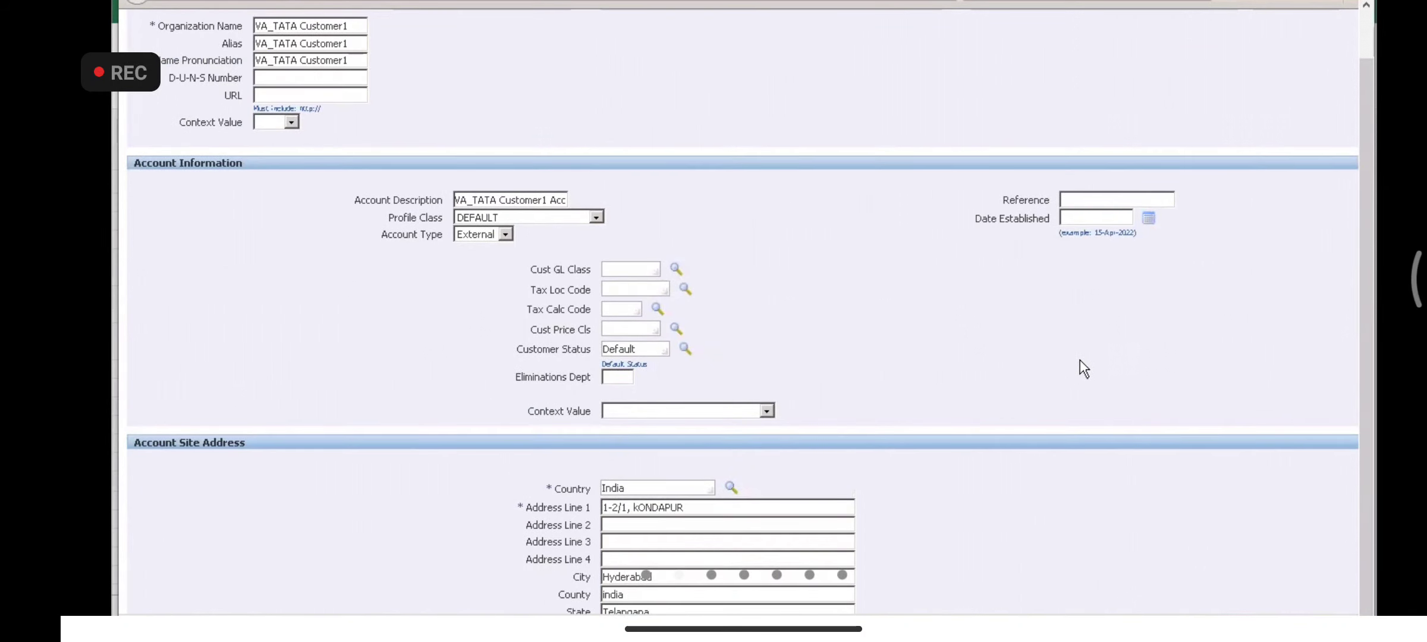
scroll(1080, 360, "down", 4)
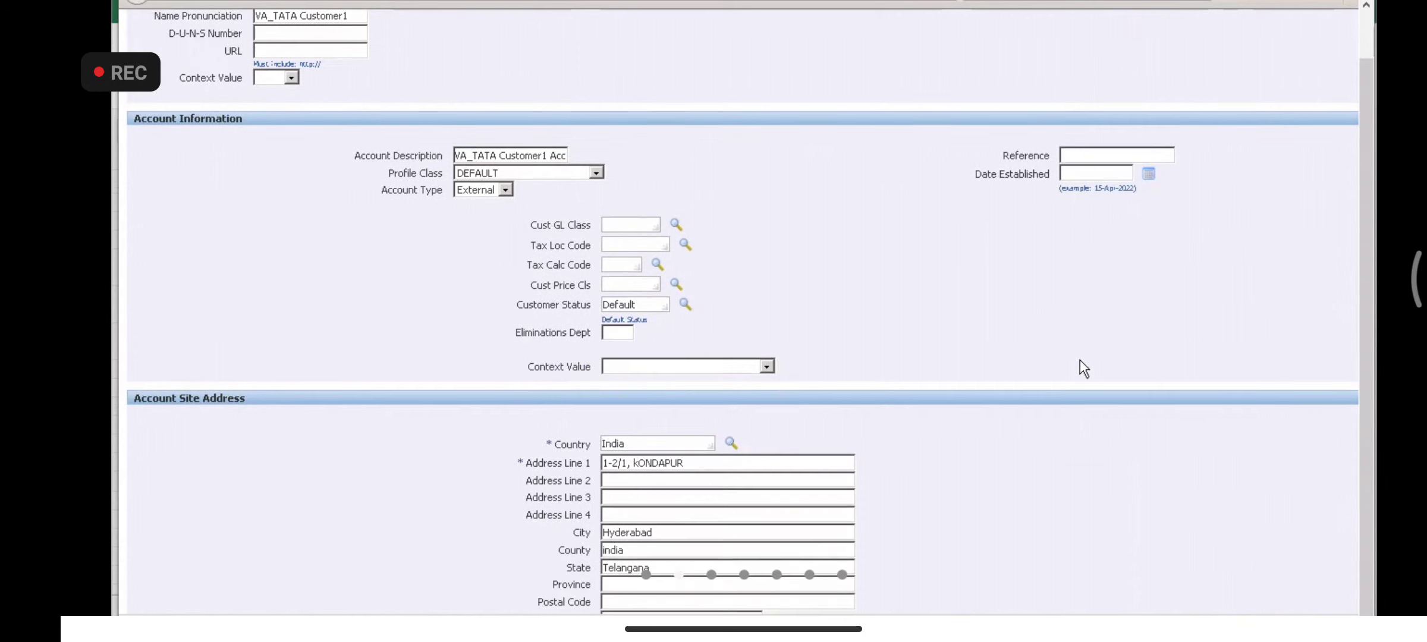
scroll(1080, 361, "up", 1)
scroll(1080, 360, "down", 1)
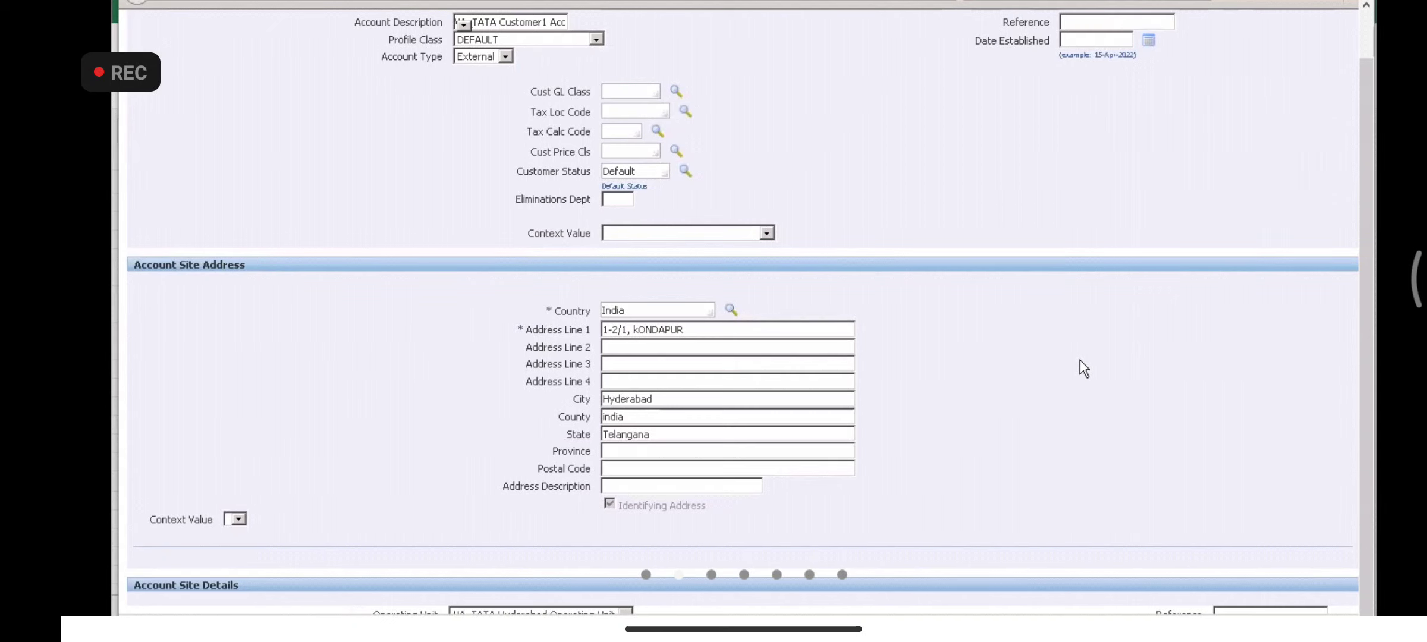
scroll(1080, 361, "down", 5)
scroll(1080, 360, "down", 3)
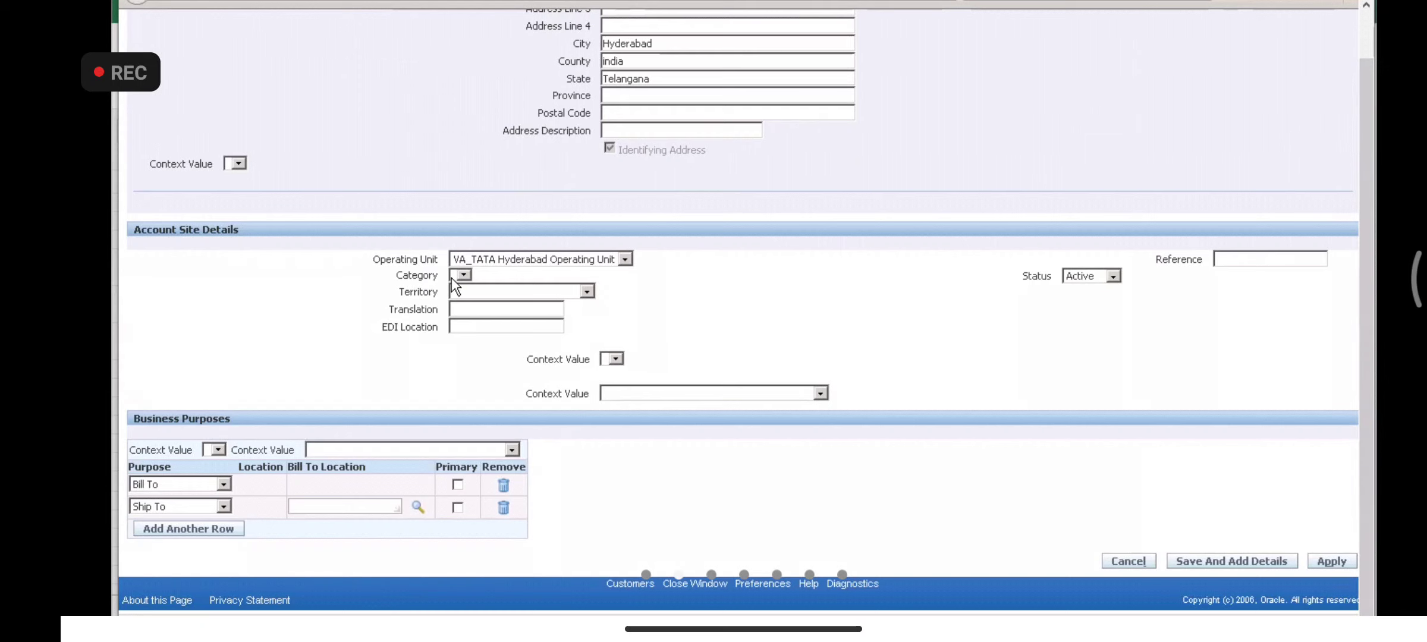
- Search bill-to locations with an empty term and pick the KONDAPUR, Hyderabad site bill-to
left_click(306, 509)
left_click(418, 507)
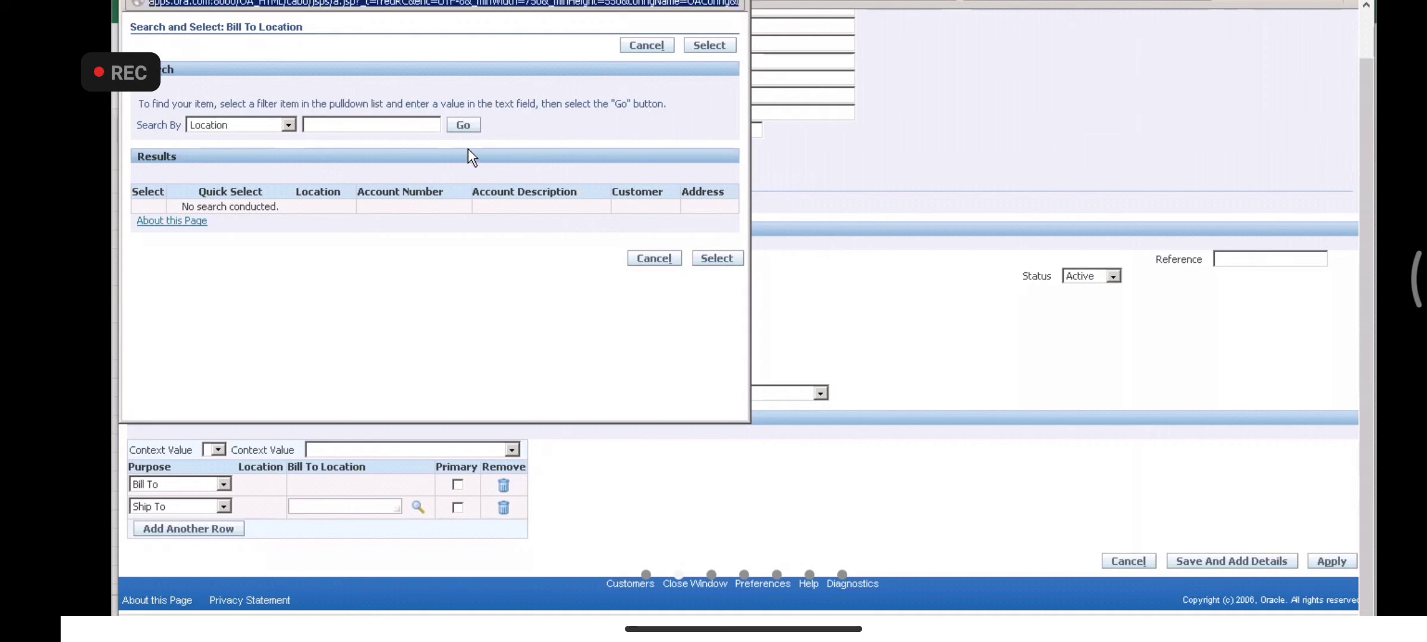
left_click(392, 126)
type("VA")
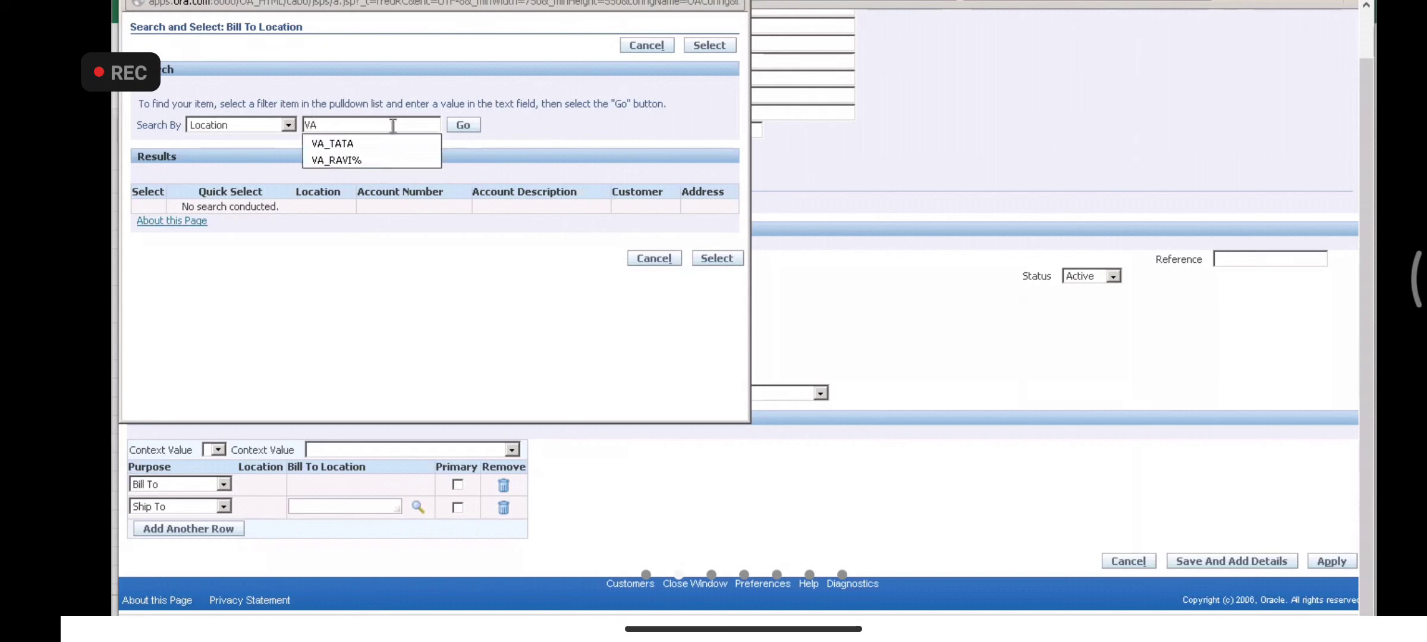
left_click(387, 144)
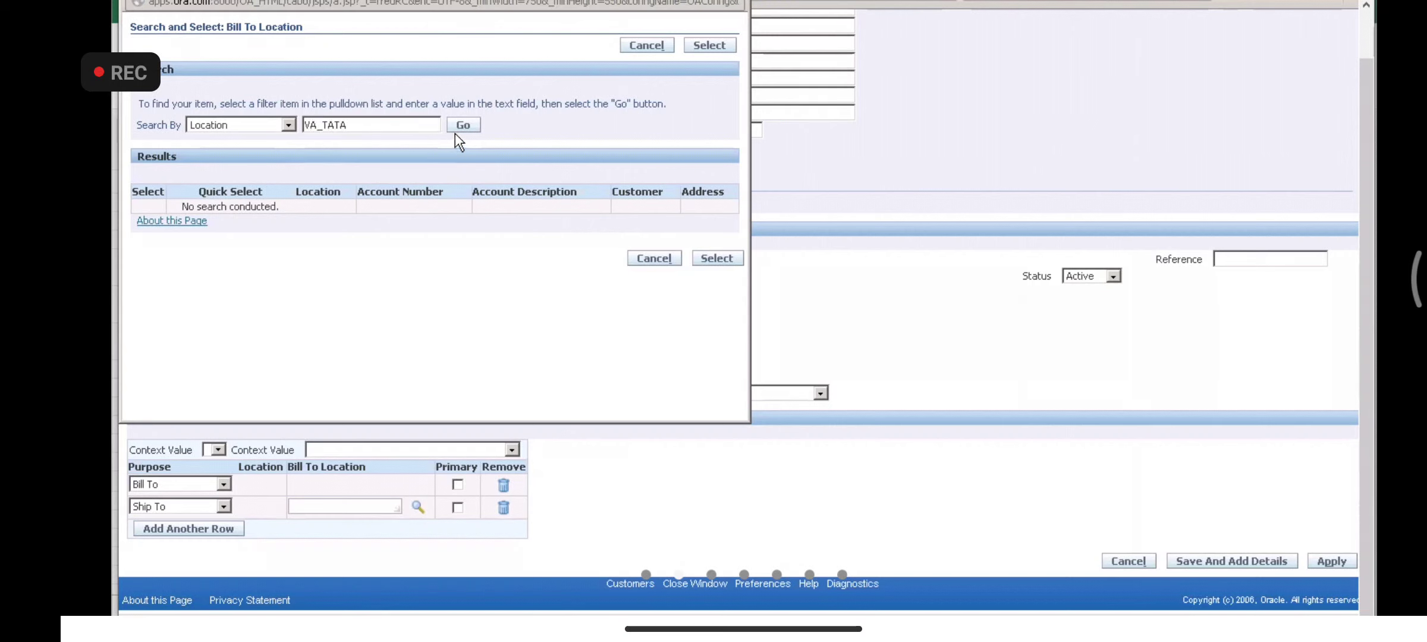
left_click(462, 130)
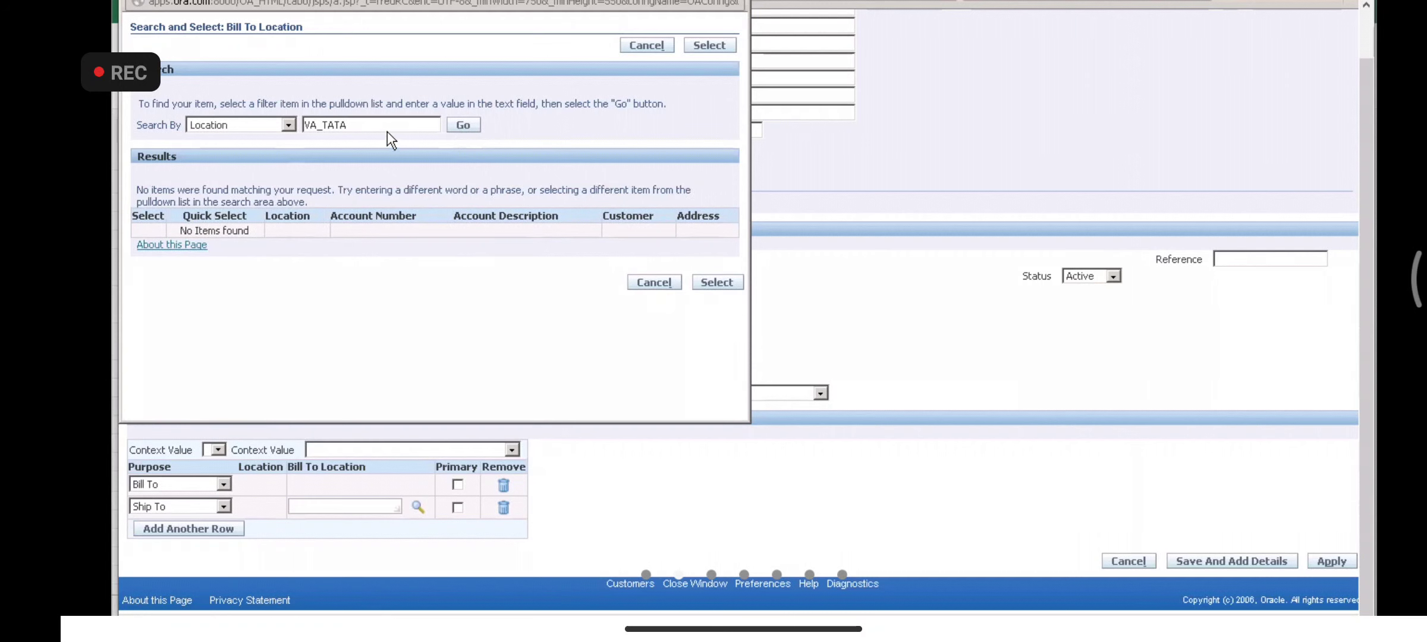
type("%")
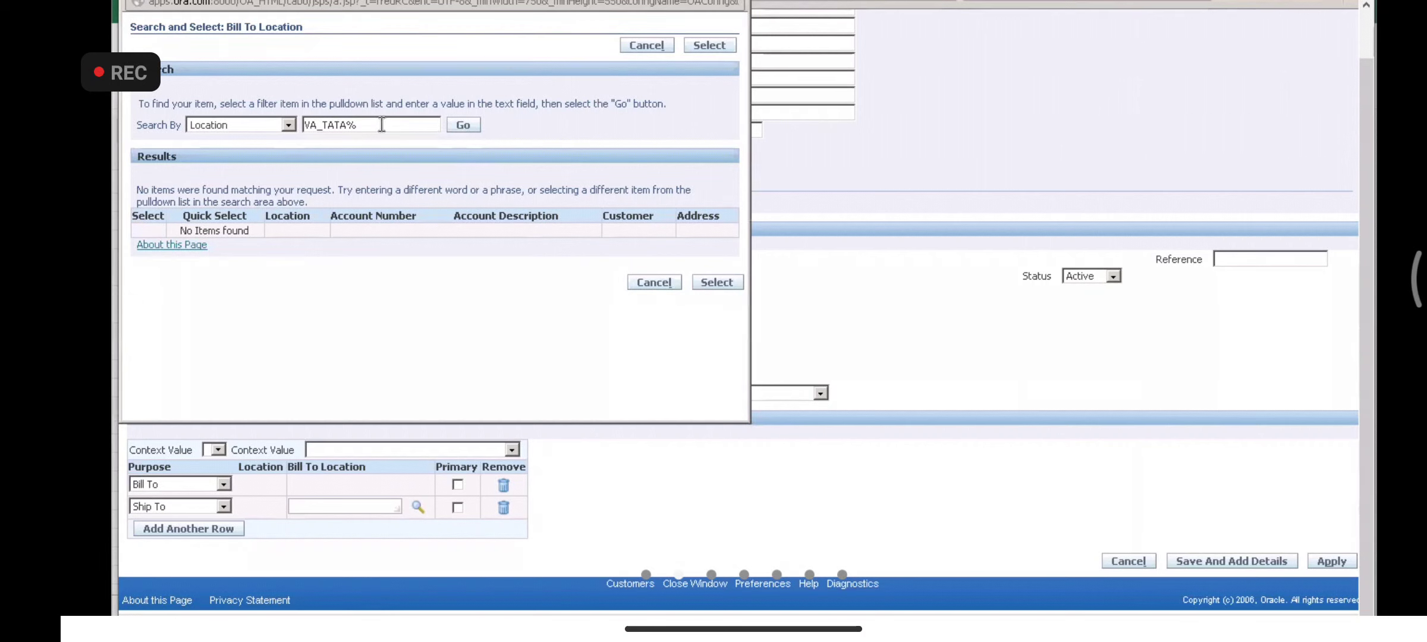
key("BackSpace")
key("BackSpace")
key("BackSpace")
key("BackSpace")
key("BackSpace")
key("BackSpace")
key("BackSpace")
key("BackSpace")
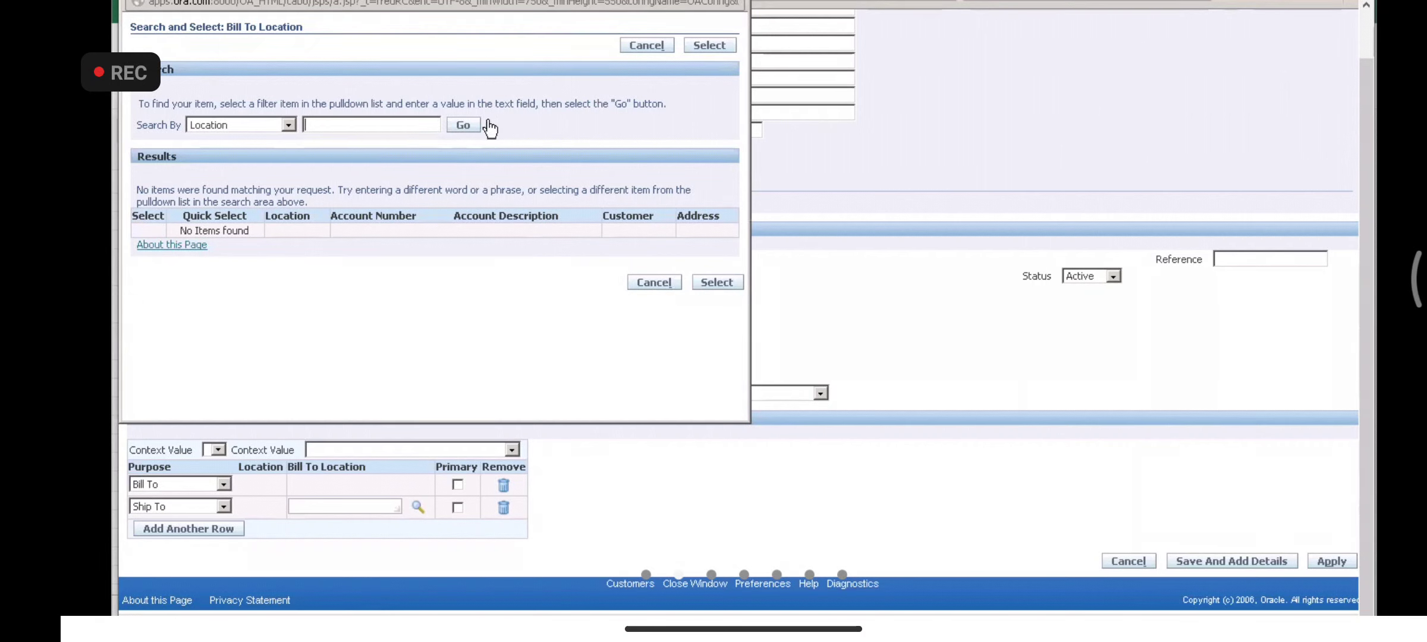
left_click(466, 127)
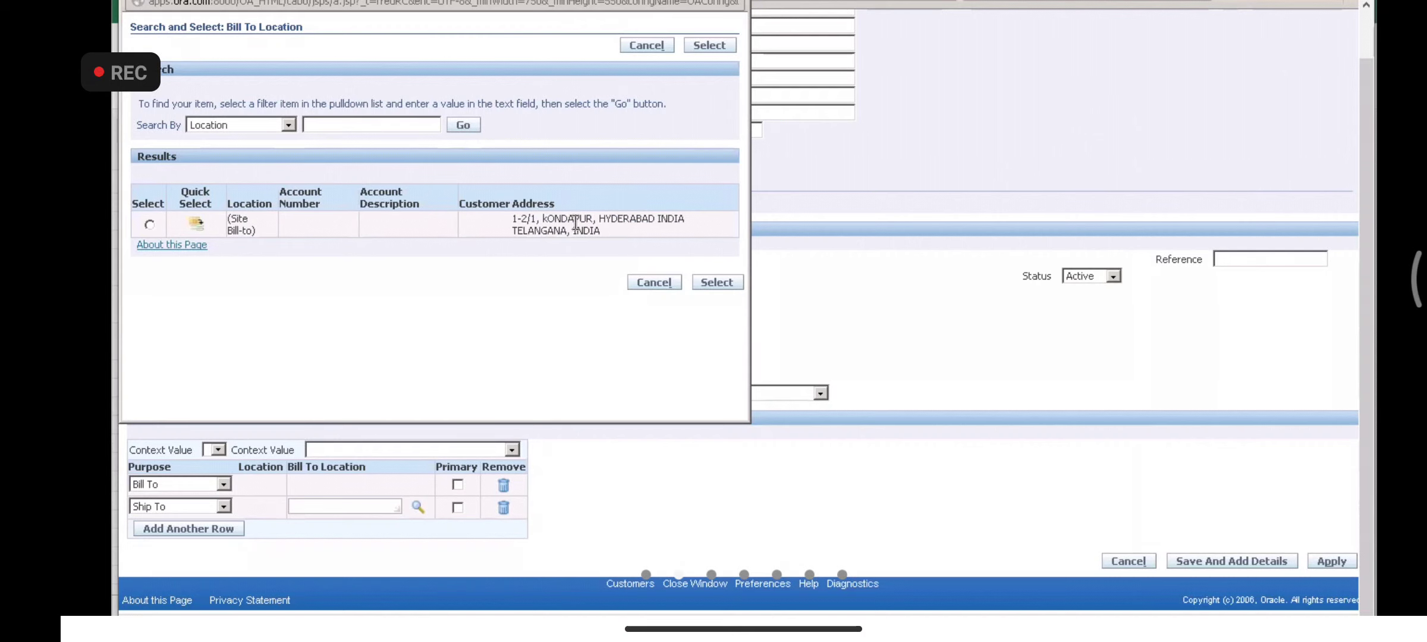
left_click(196, 224)
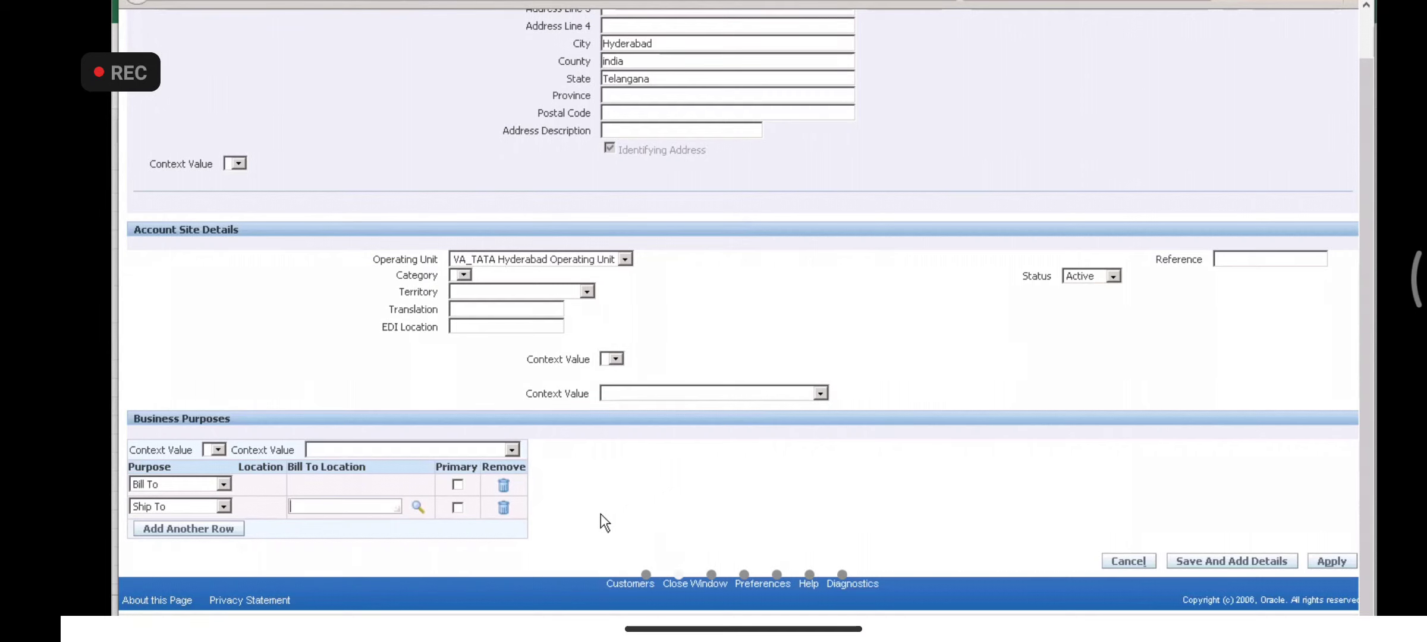
- Assign the (Site Bill-to) location as the Ship To row's bill-to location
left_click_drag(1367, 437, 1360, 269)
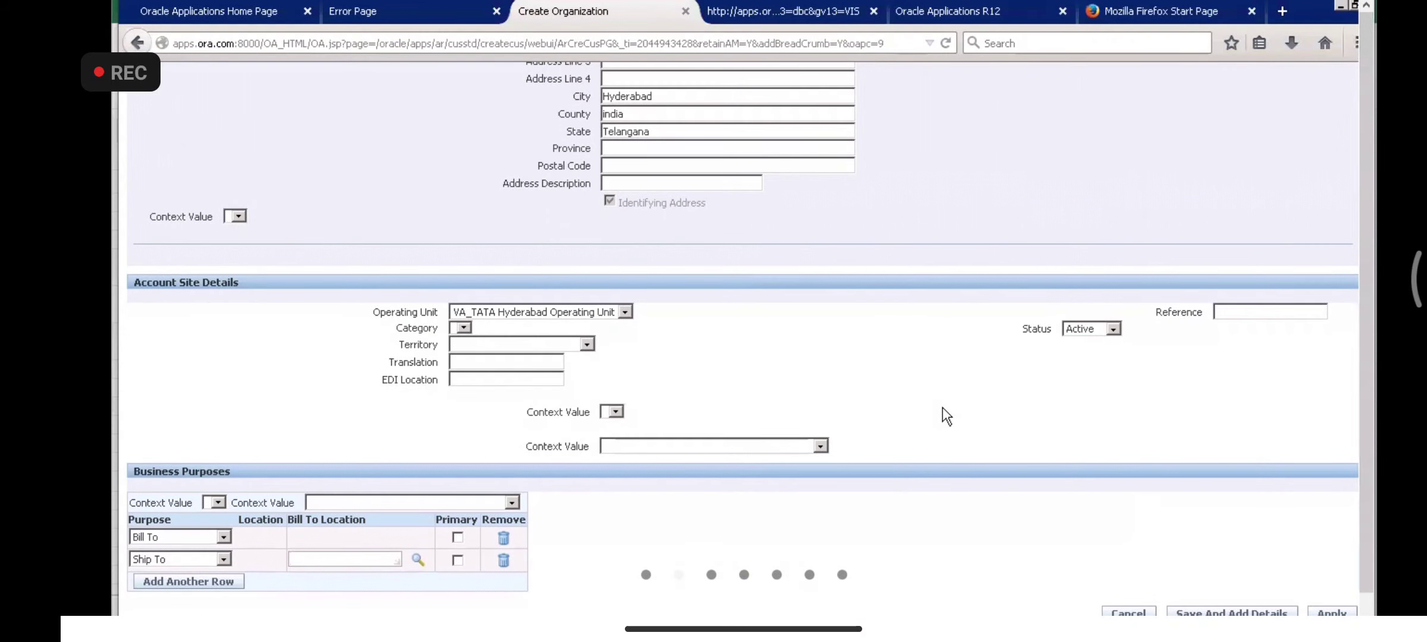
scroll(942, 407, "up", 10)
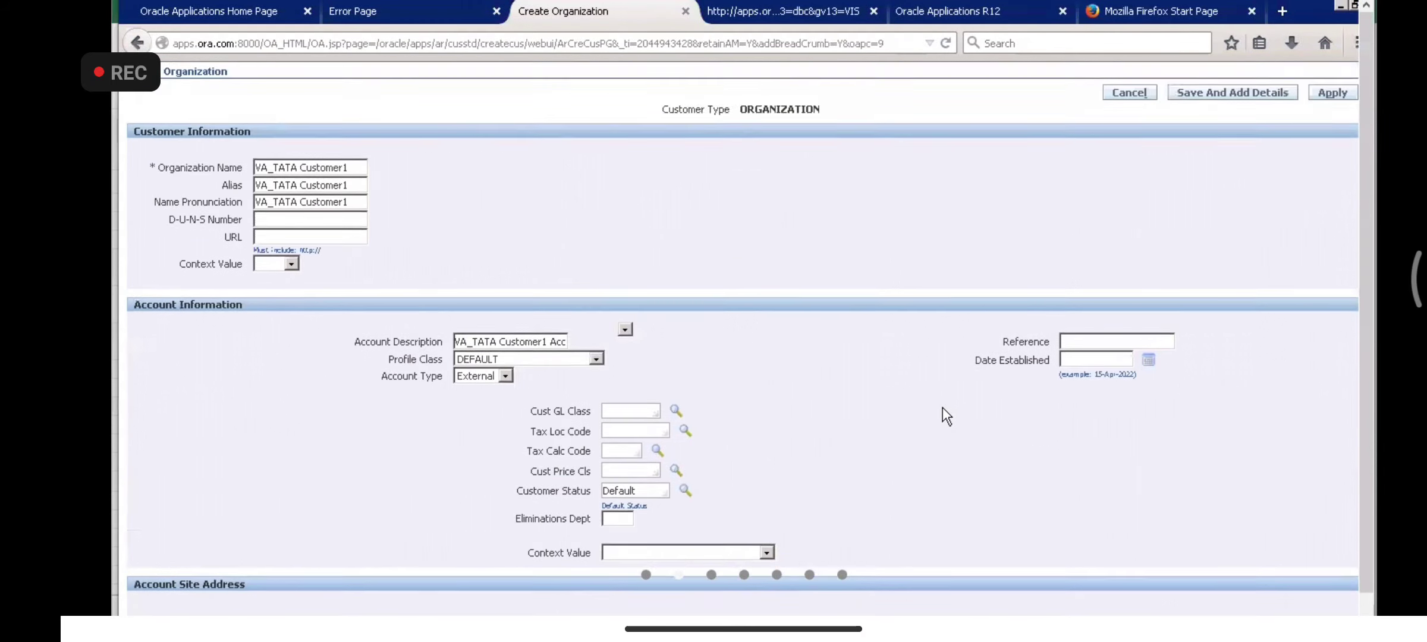
scroll(942, 407, "down", 10)
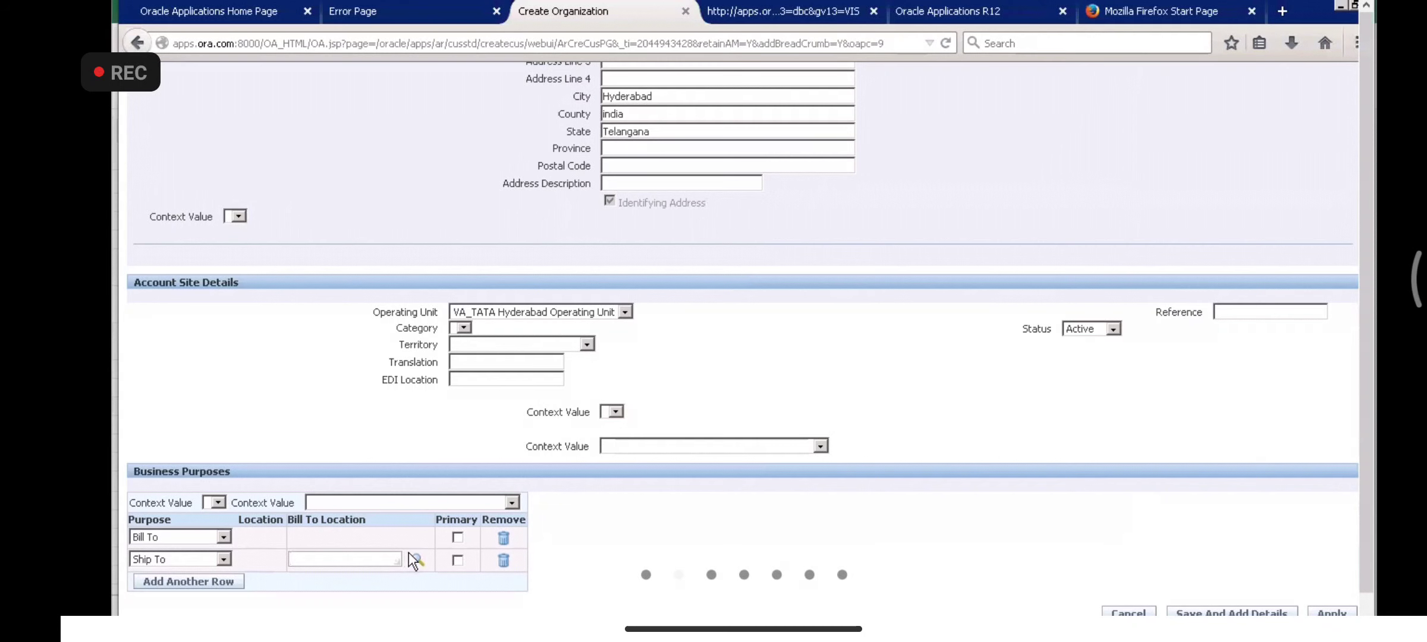
left_click(415, 559)
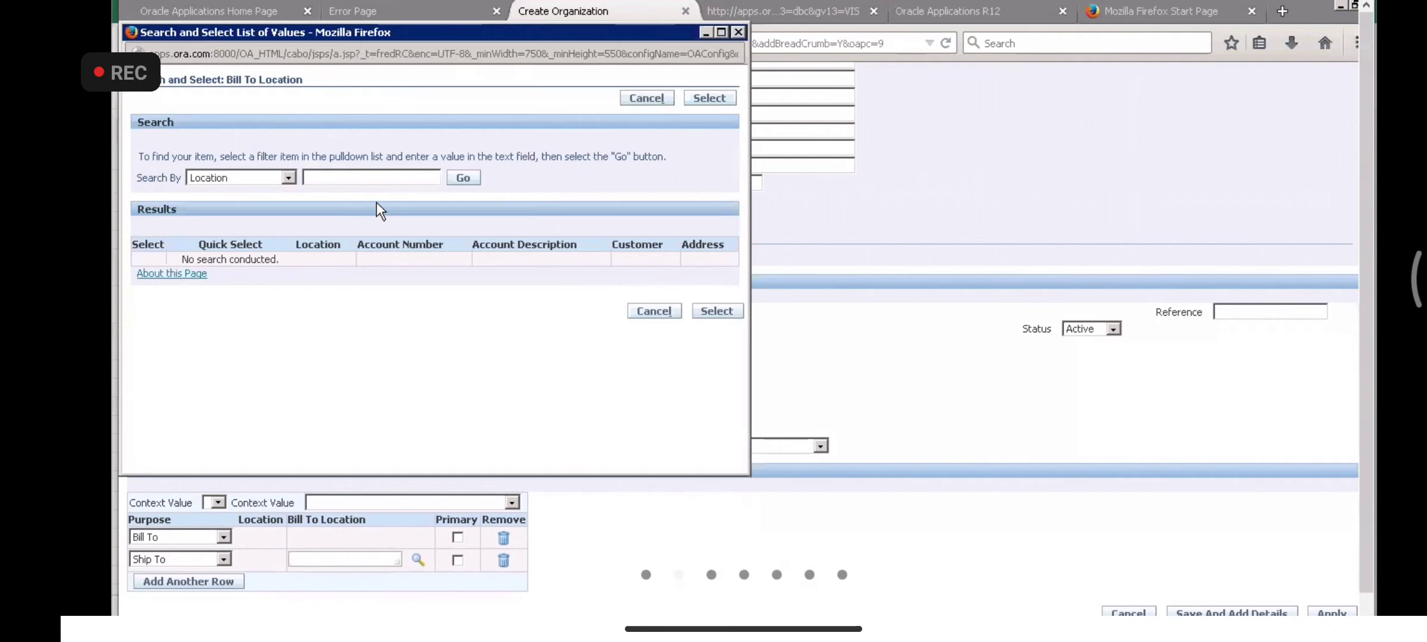
left_click(465, 178)
left_click(197, 281)
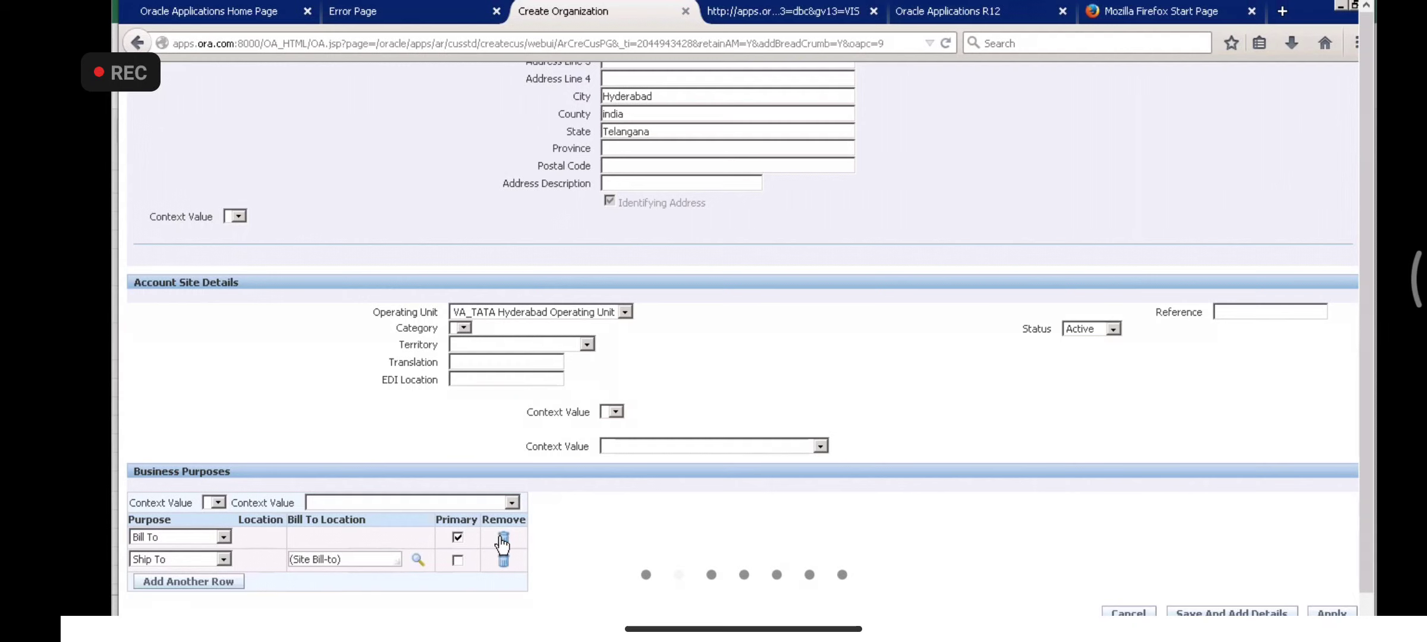
- Delete the Bill To purpose row and confirm the removal warning with Yes
left_click(504, 538)
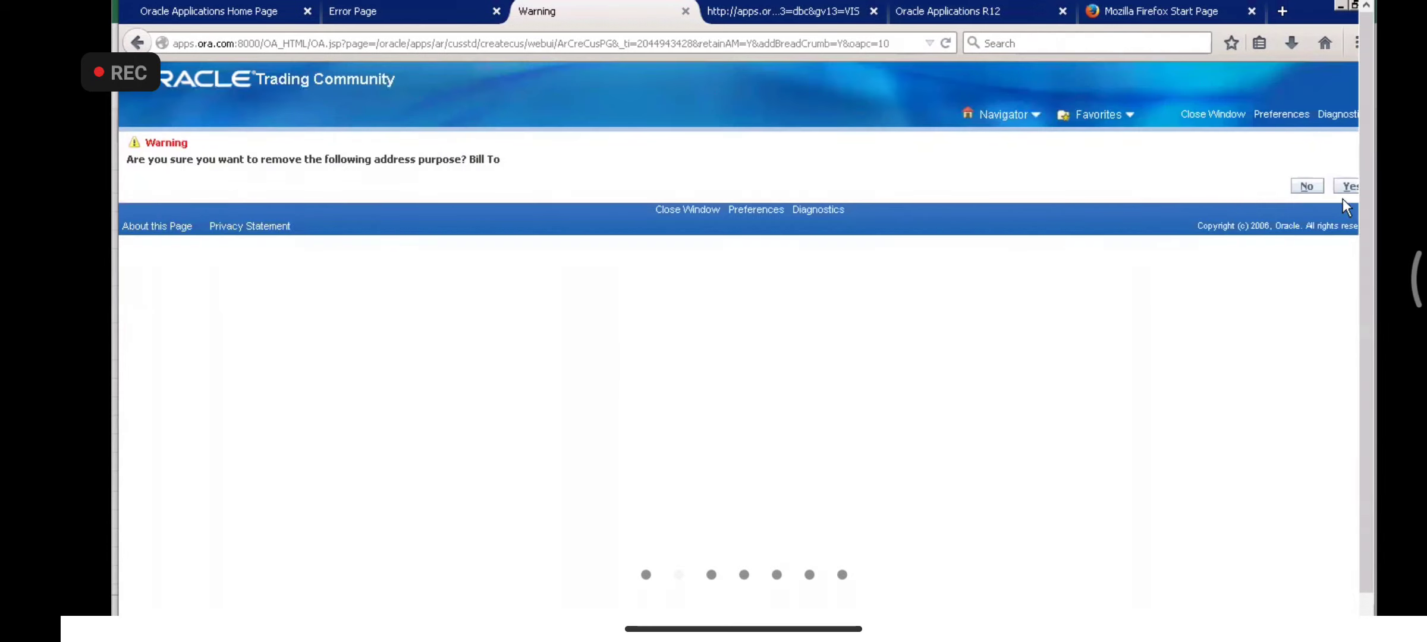
left_click(1346, 187)
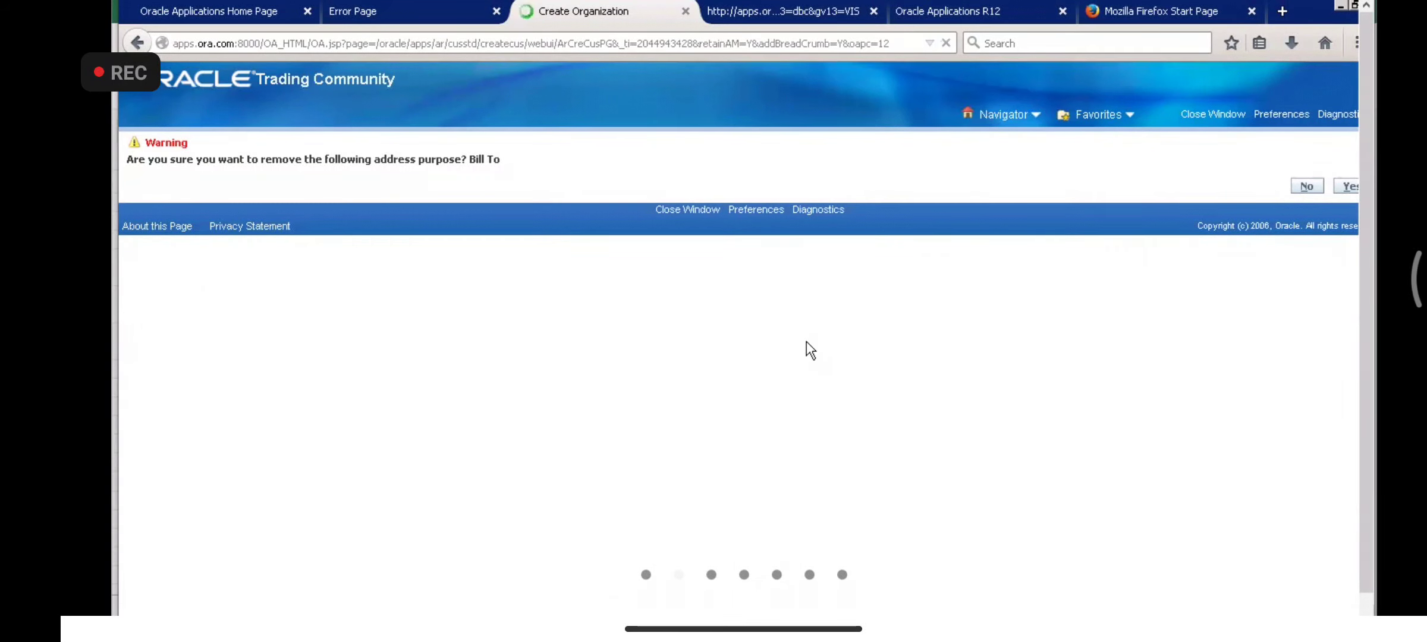
scroll(1172, 569, "down", 2)
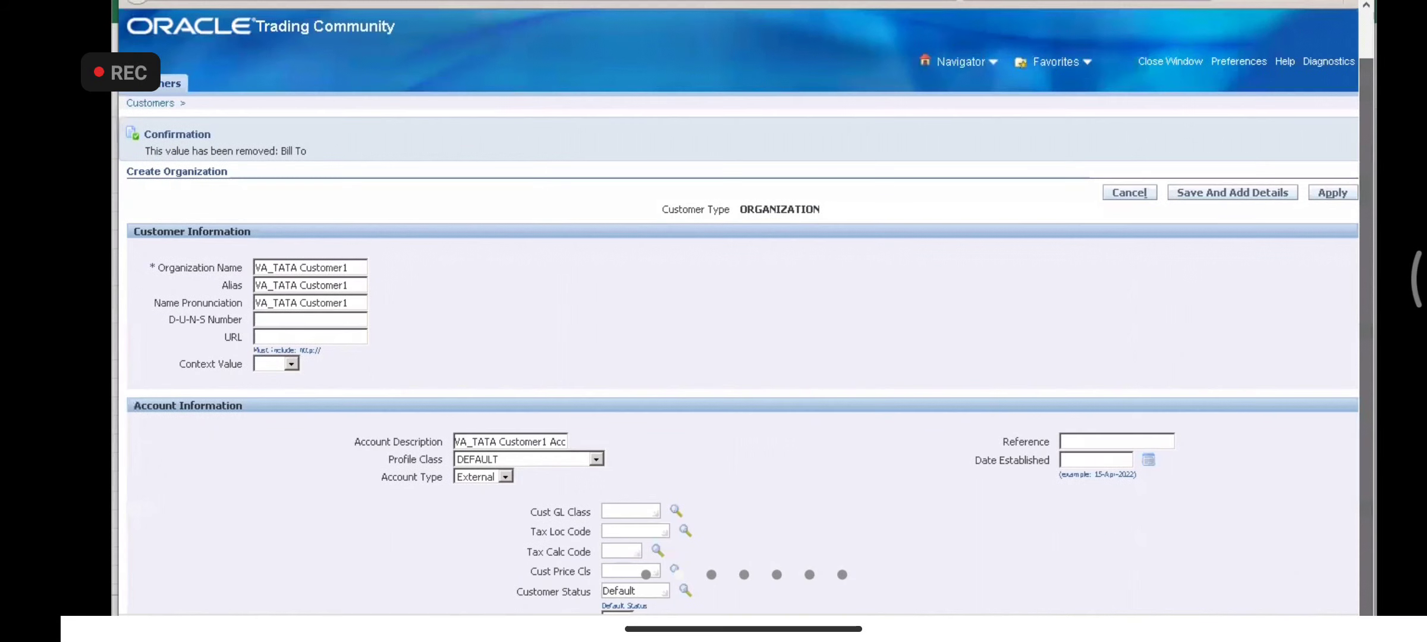
scroll(1003, 486, "down", 9)
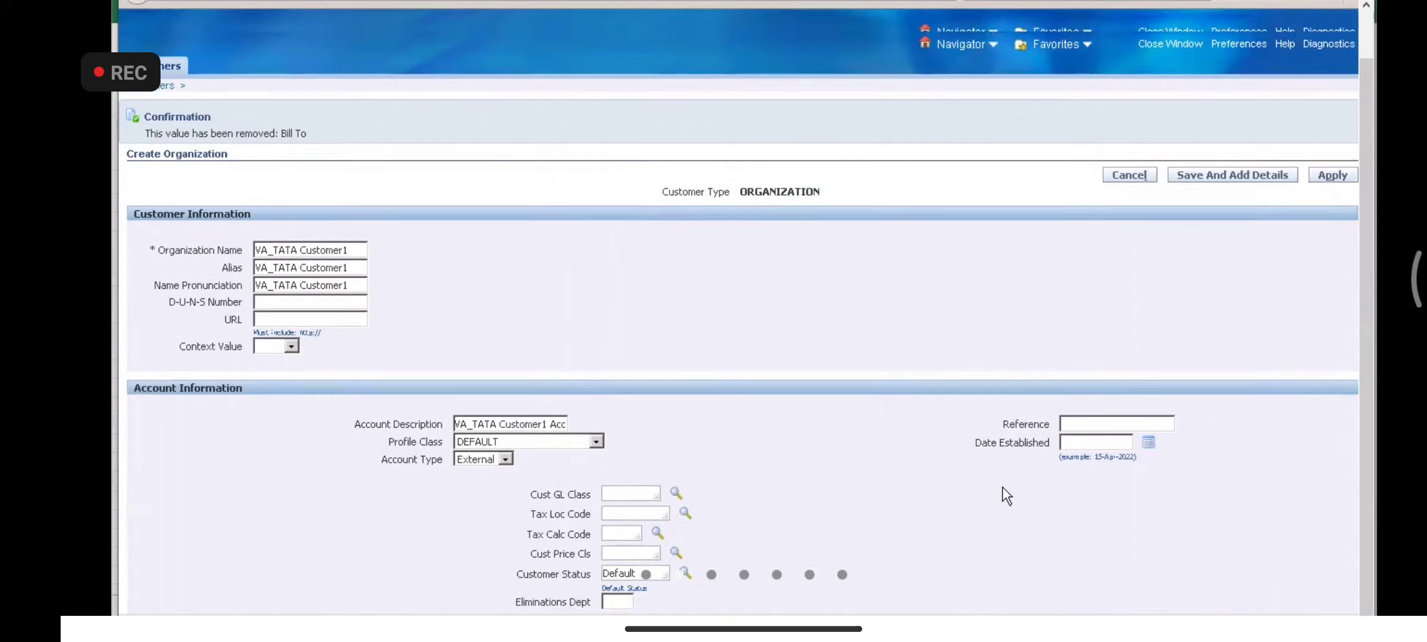
scroll(1002, 488, "down", 5)
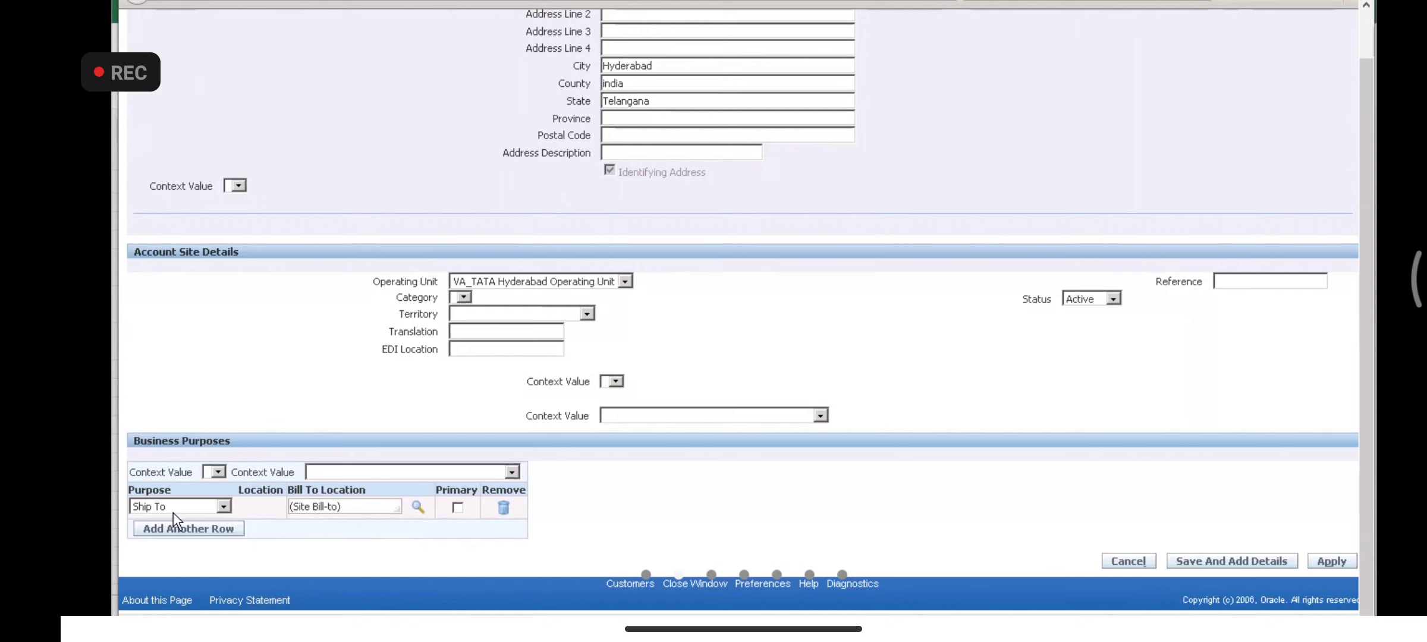
left_click(418, 508)
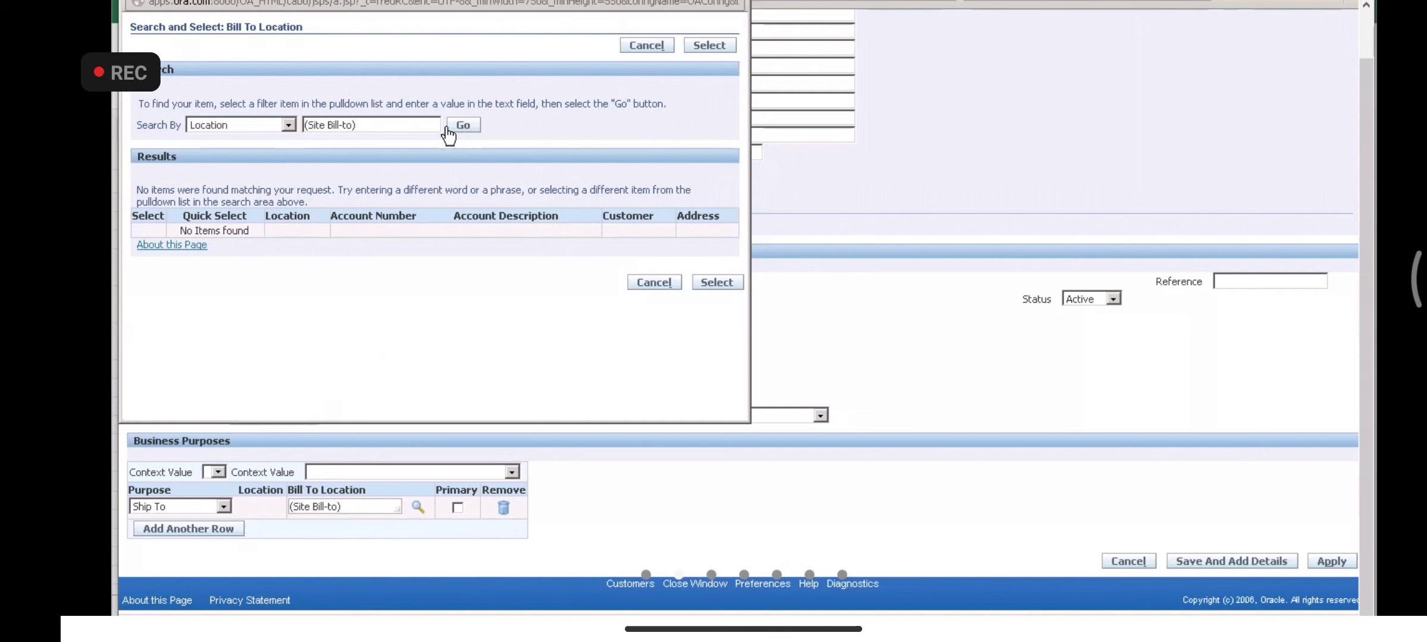
key("BackSpace")
key("BackSpace")
key("BackSpace")
key("BackSpace")
key("BackSpace")
key("BackSpace")
key("BackSpace")
key("BackSpace")
key("BackSpace")
key("BackSpace")
key("BackSpace")
key("BackSpace")
key("BackSpace")
left_click(458, 127)
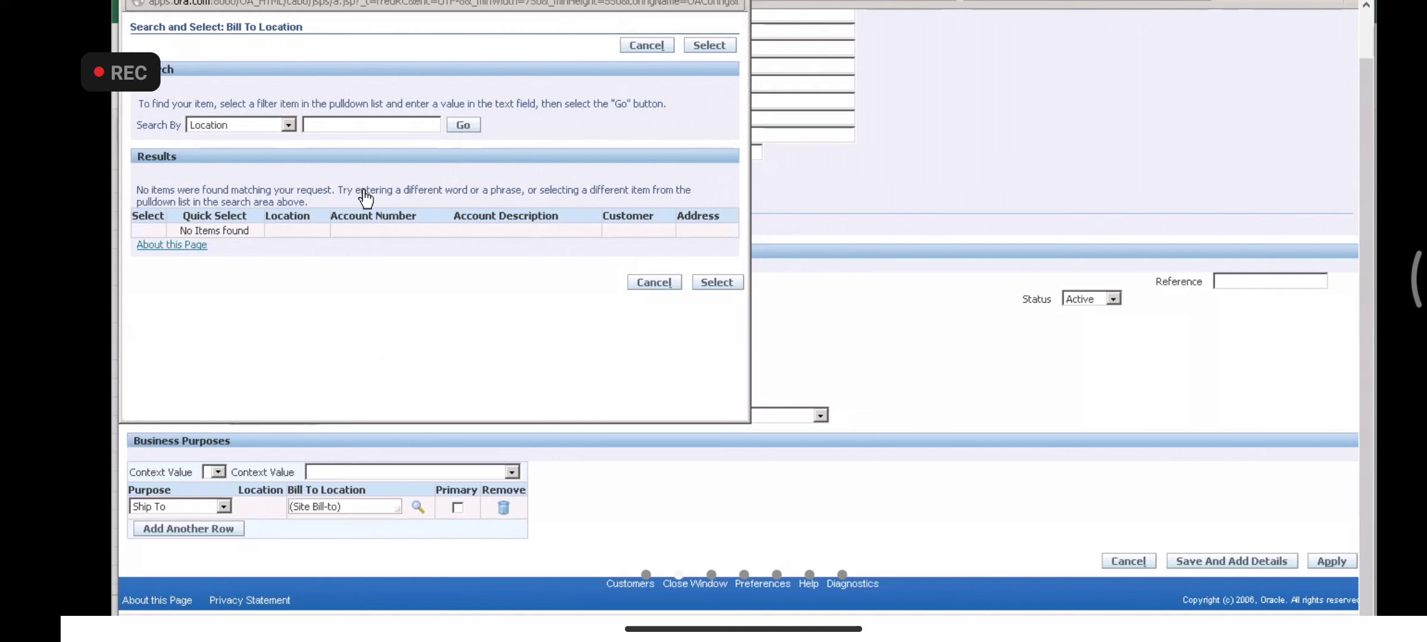
left_click(471, 127)
left_click_drag(297, 28, 296, 74)
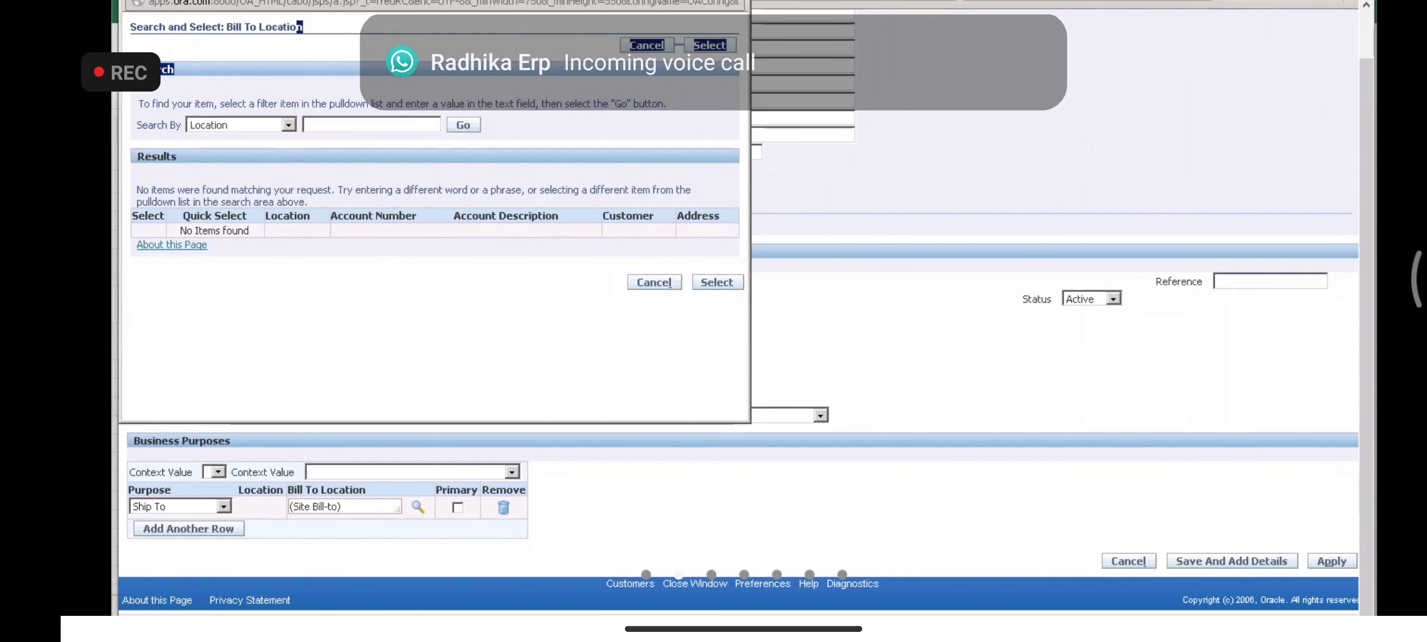
left_click(263, 3)
left_click(263, 3)
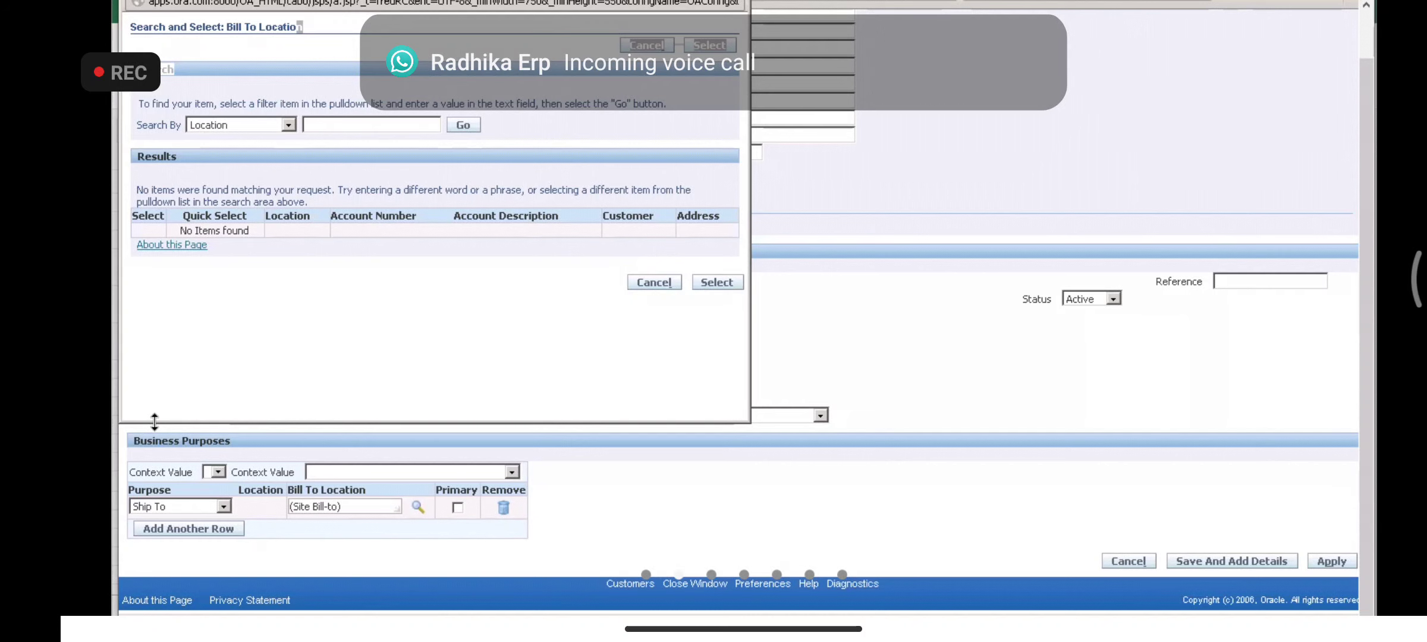
left_click_drag(155, 421, 154, 426)
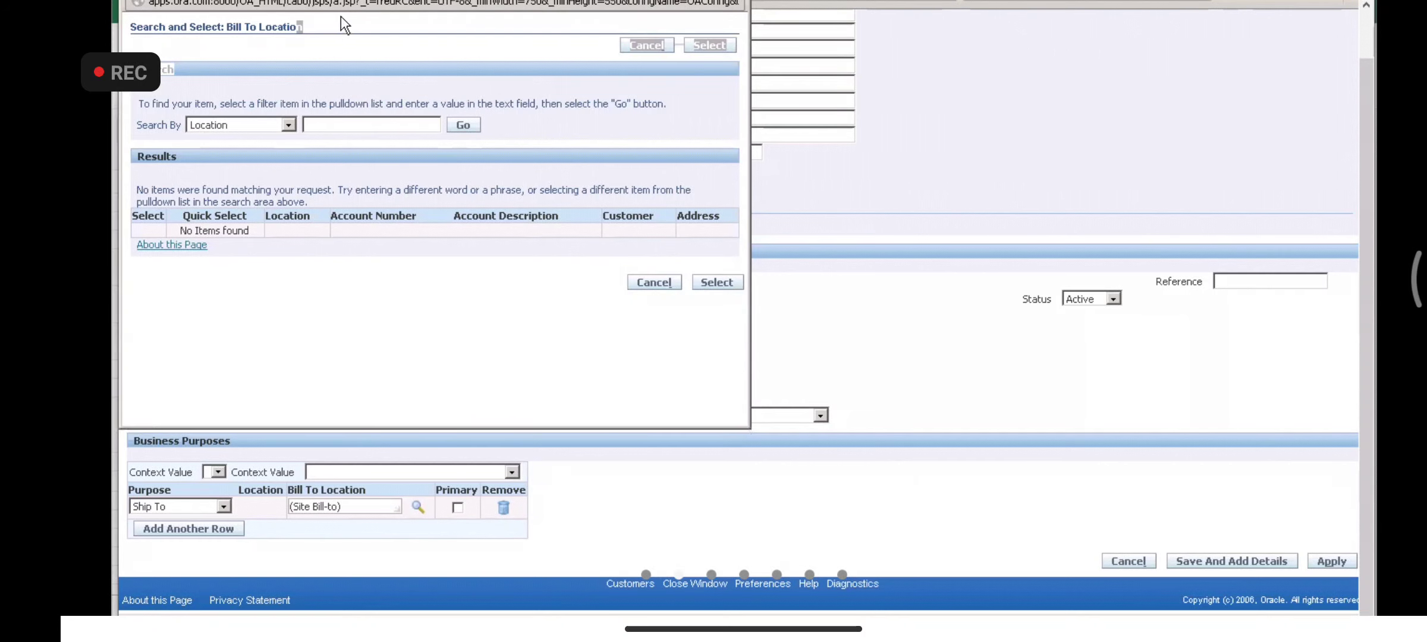
left_click(654, 282)
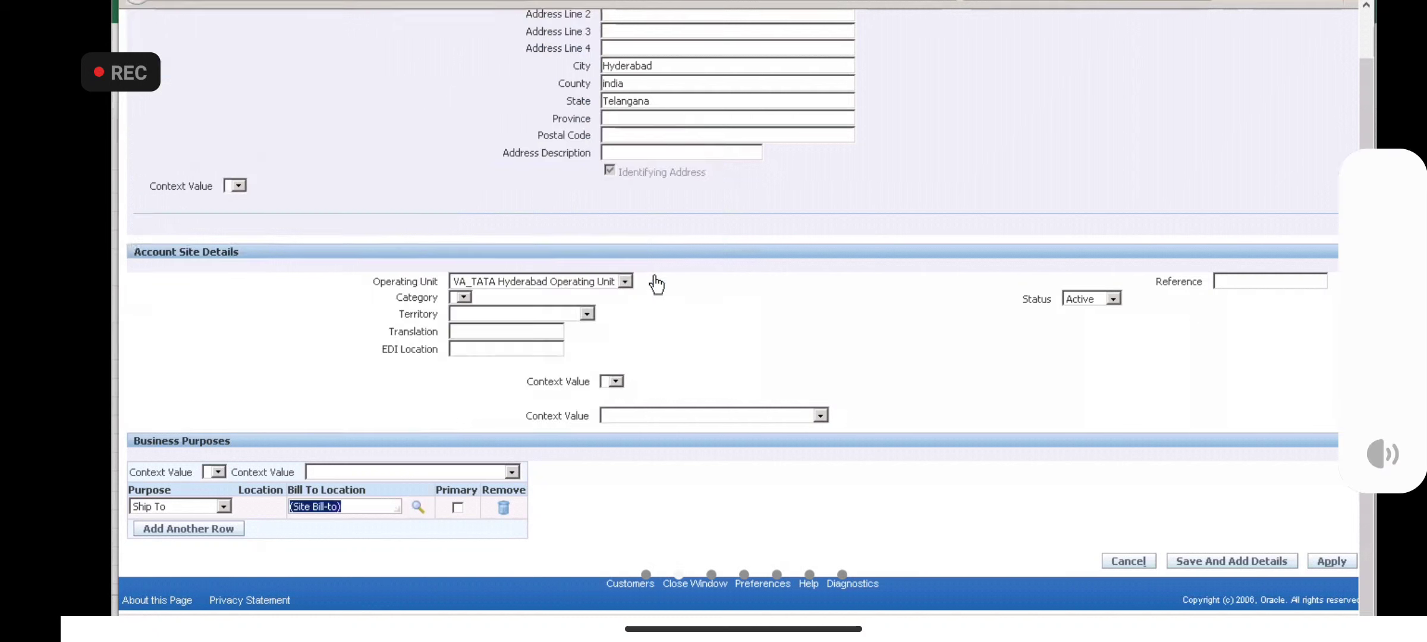
left_click(640, 518)
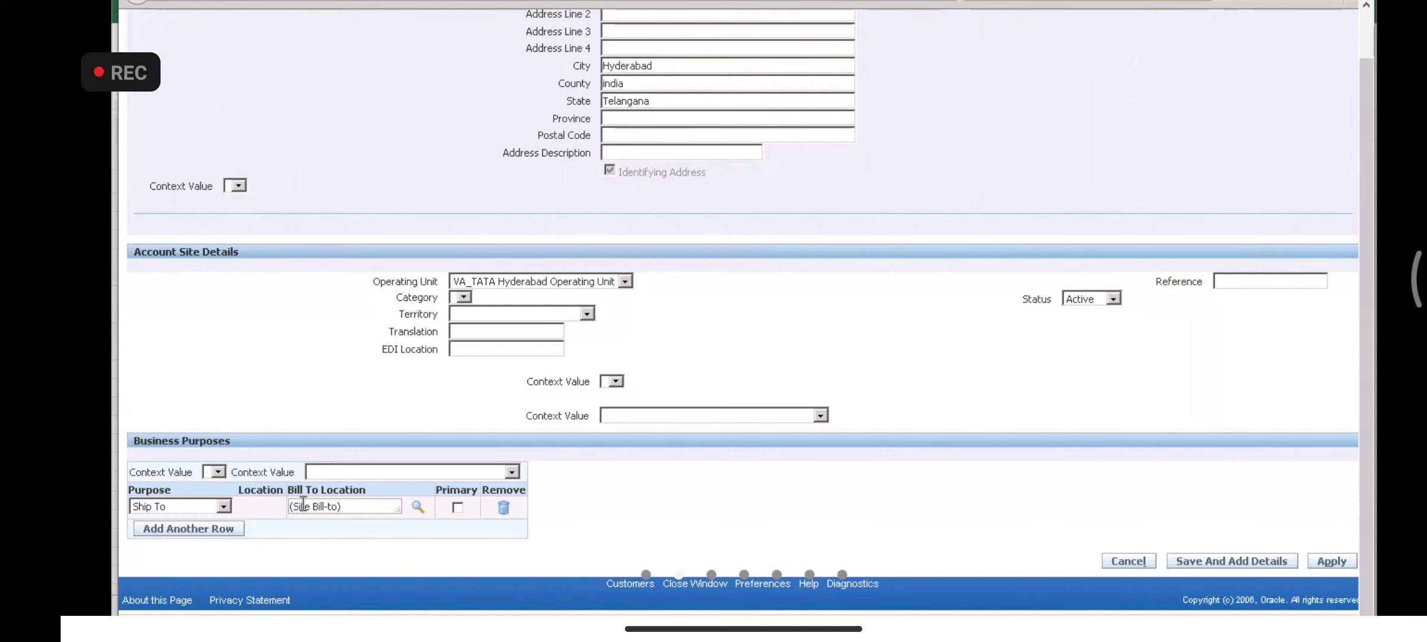
- Add a Bill To business purpose row and save the customer, which returns a bill-to site error
left_click(181, 537)
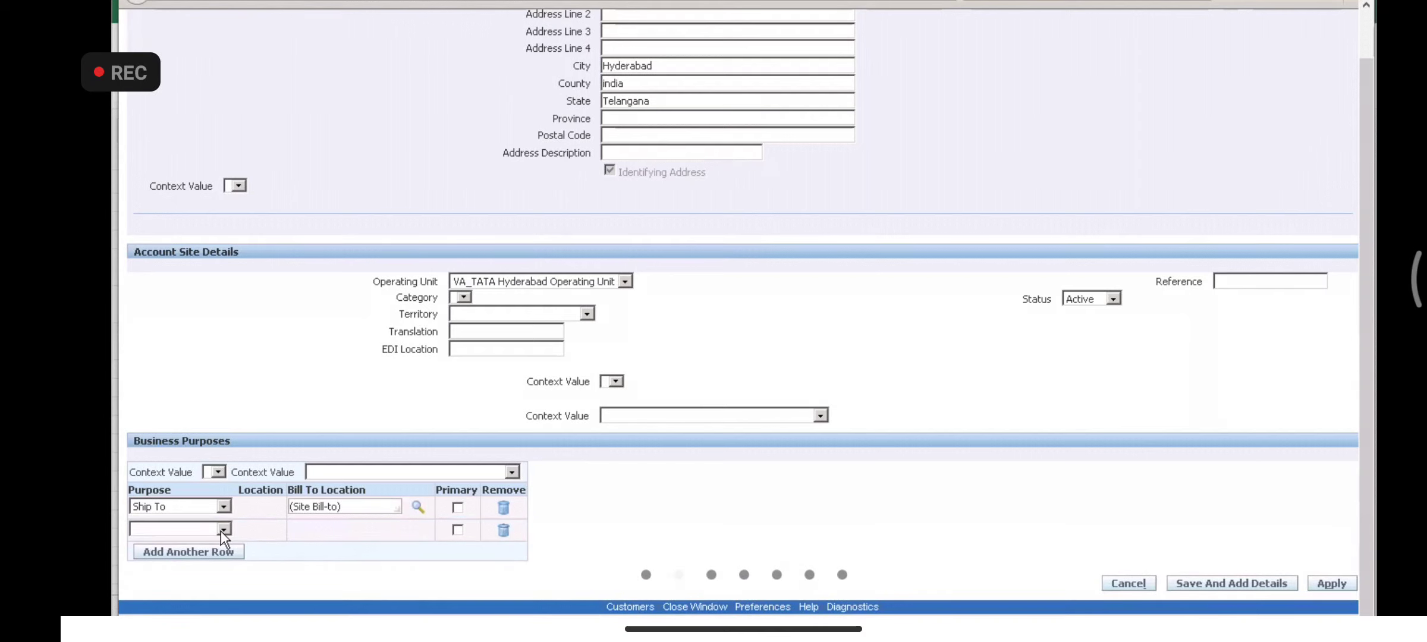
left_click(222, 529)
left_click(156, 333)
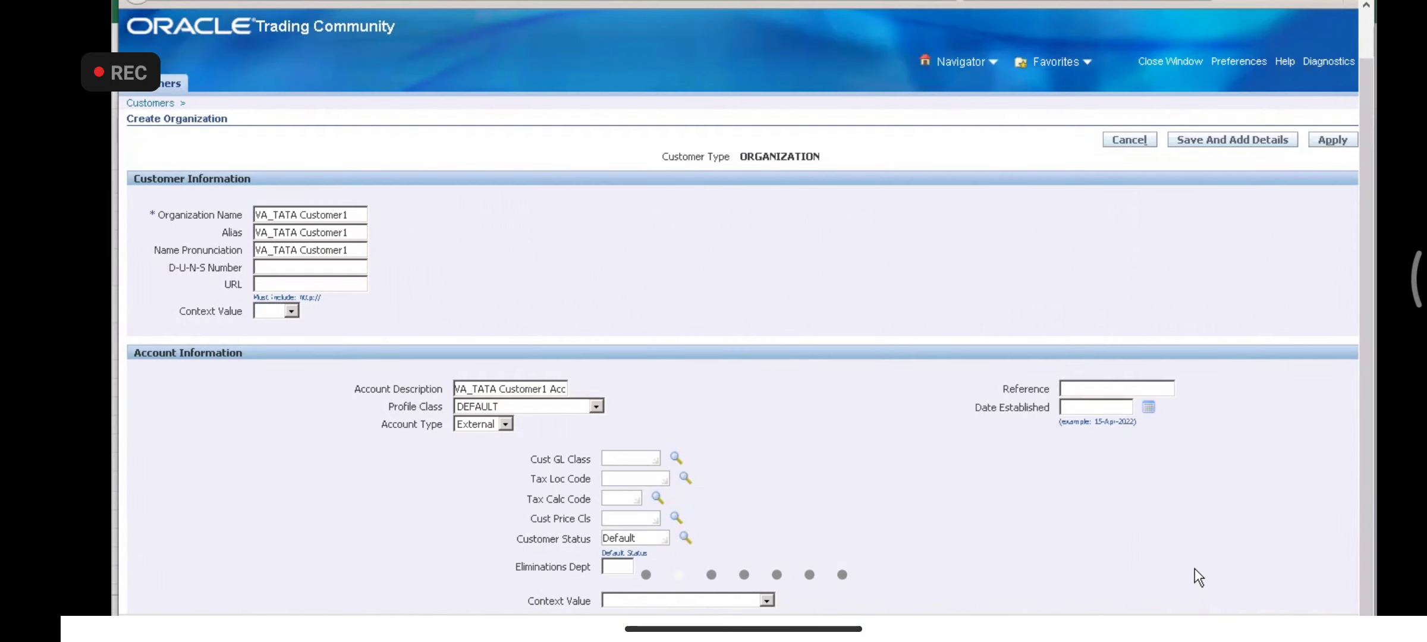
scroll(1193, 568, "down", 10)
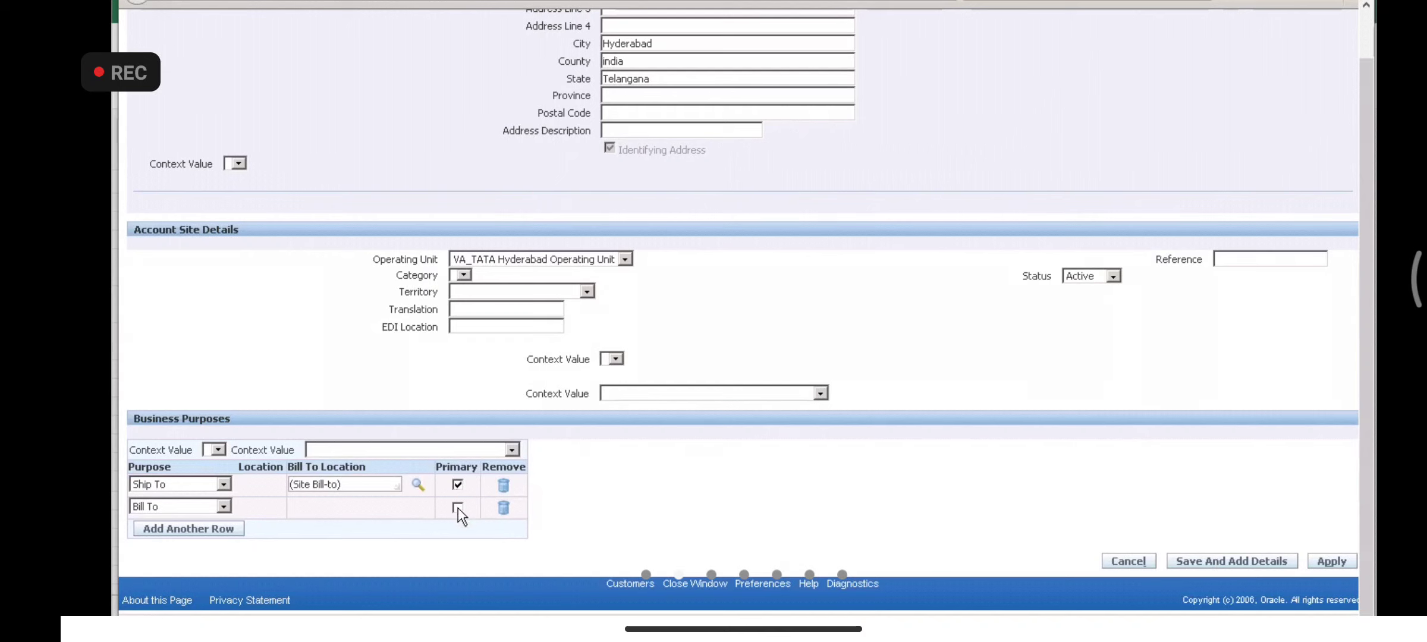
left_click(1216, 566)
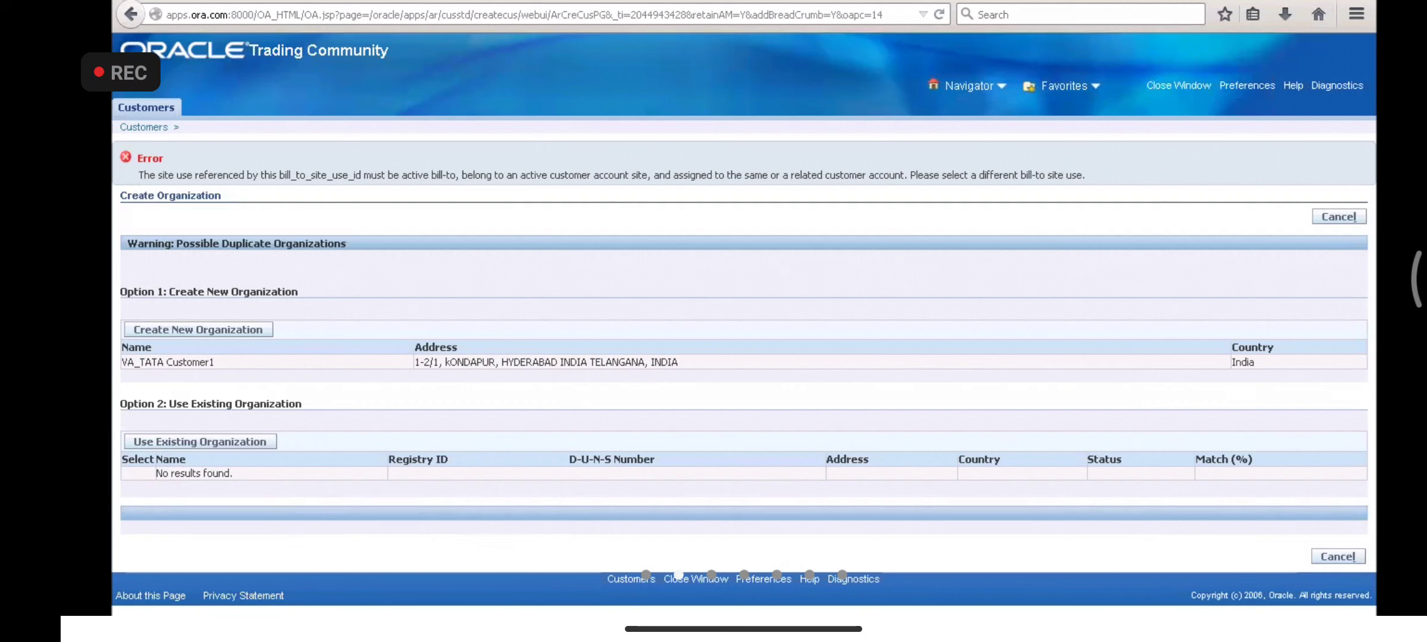
- Return to the Excel setup workbook and select the Customer setup steps in rows 8–15
left_click(369, 624)
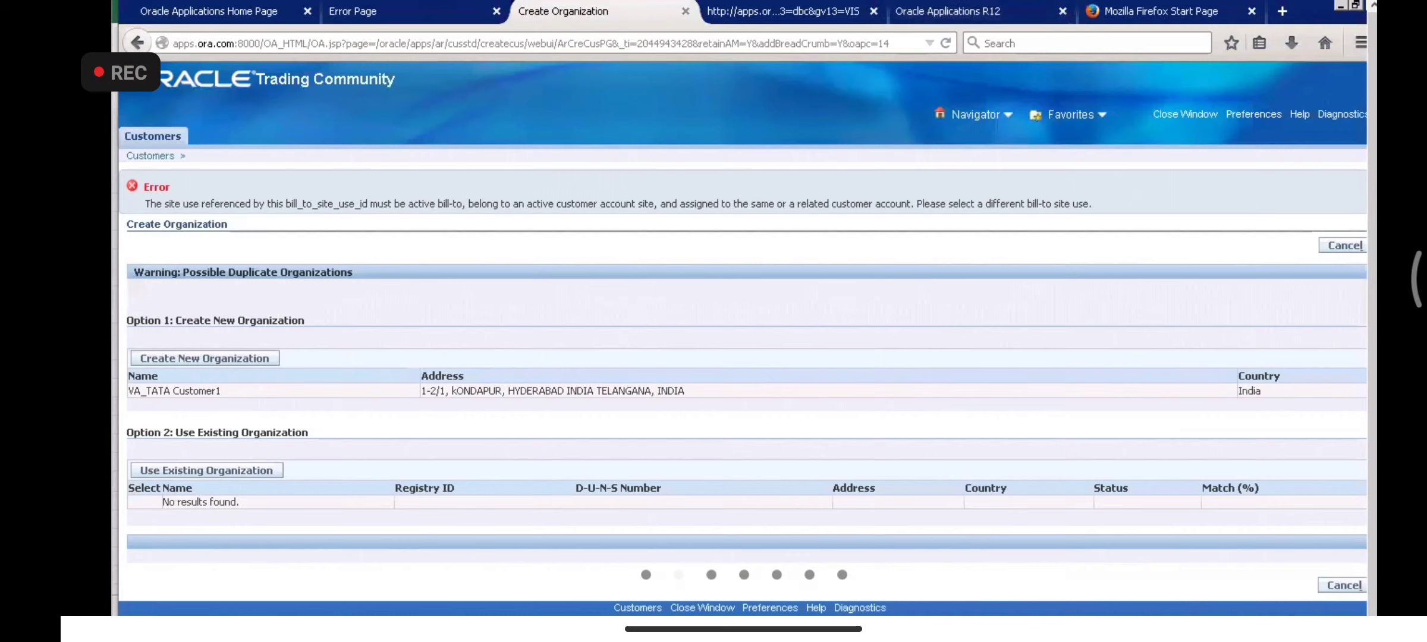
key("alt+Tab")
left_click(333, 349)
left_click_drag(274, 370, 369, 463)
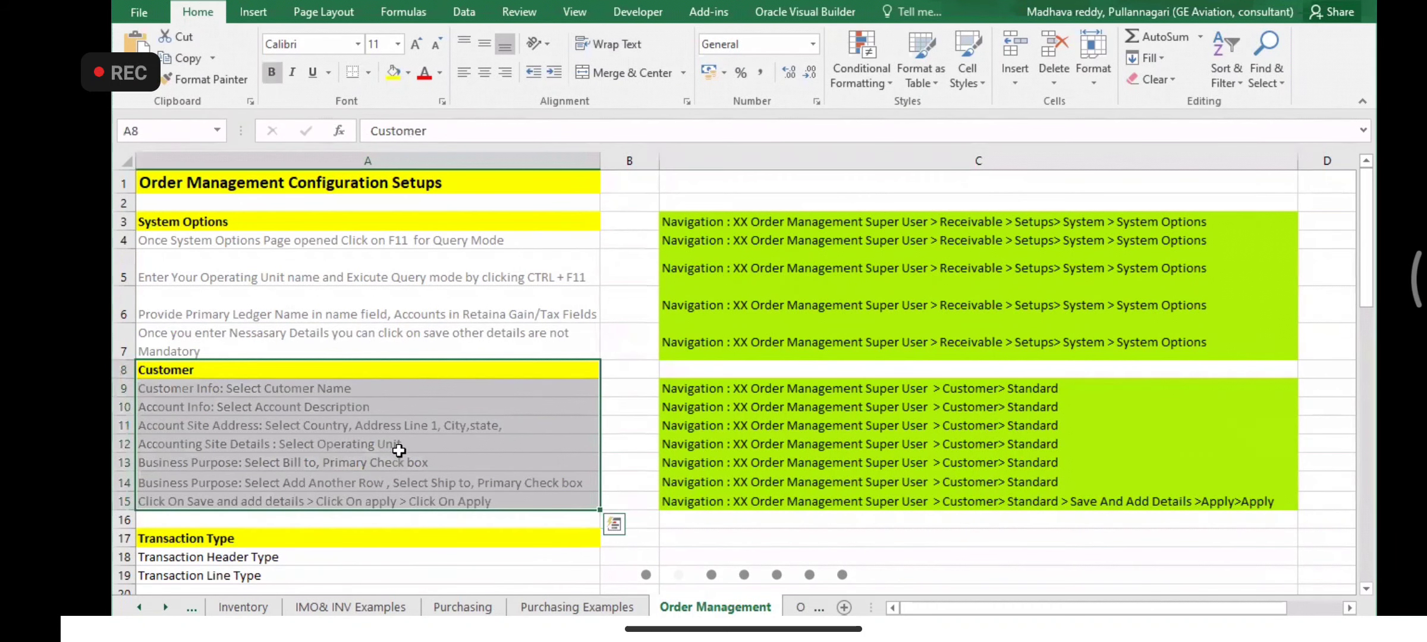
left_click(414, 443)
left_click_drag(289, 371, 317, 491)
left_click(379, 451)
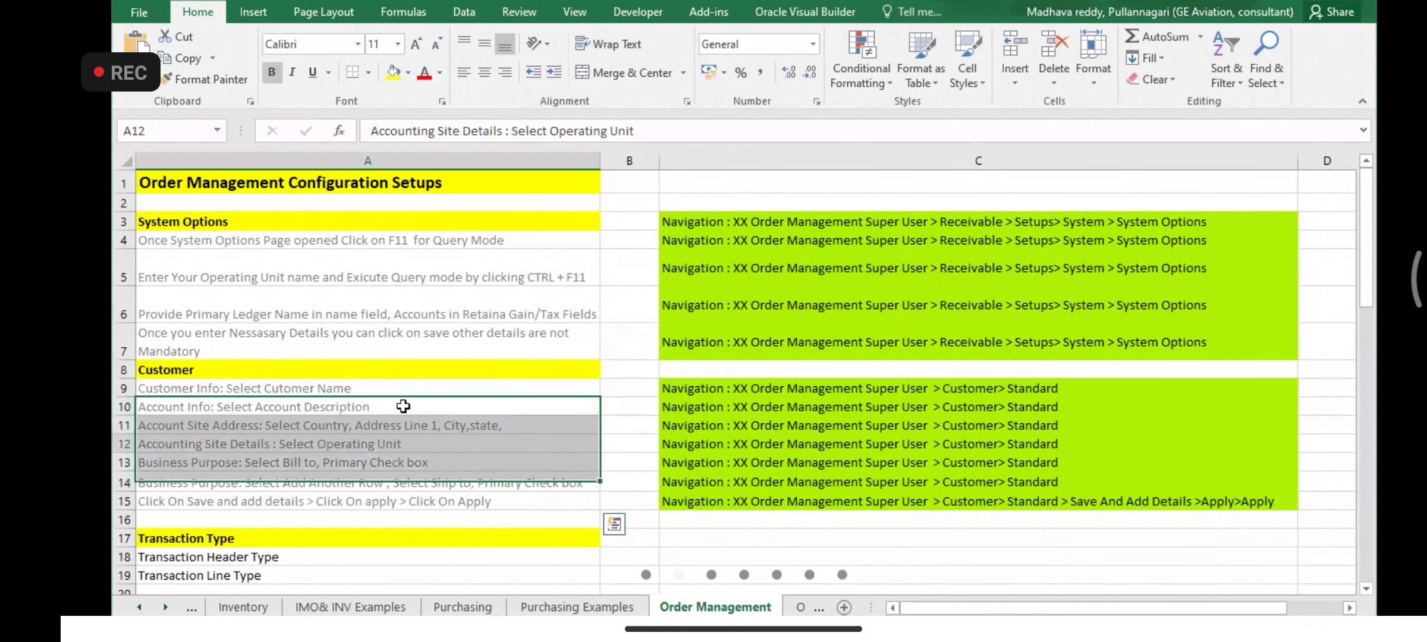
left_click_drag(427, 373, 438, 499)
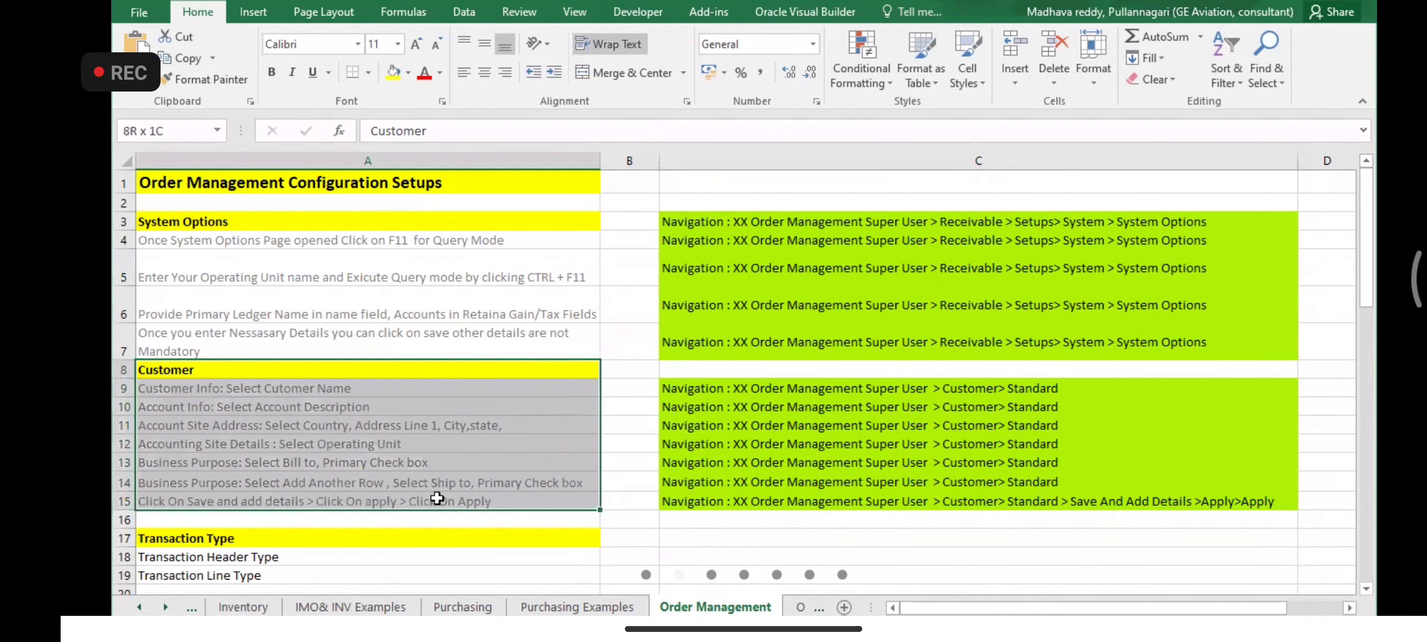
left_click(486, 441)
left_click_drag(326, 371, 324, 483)
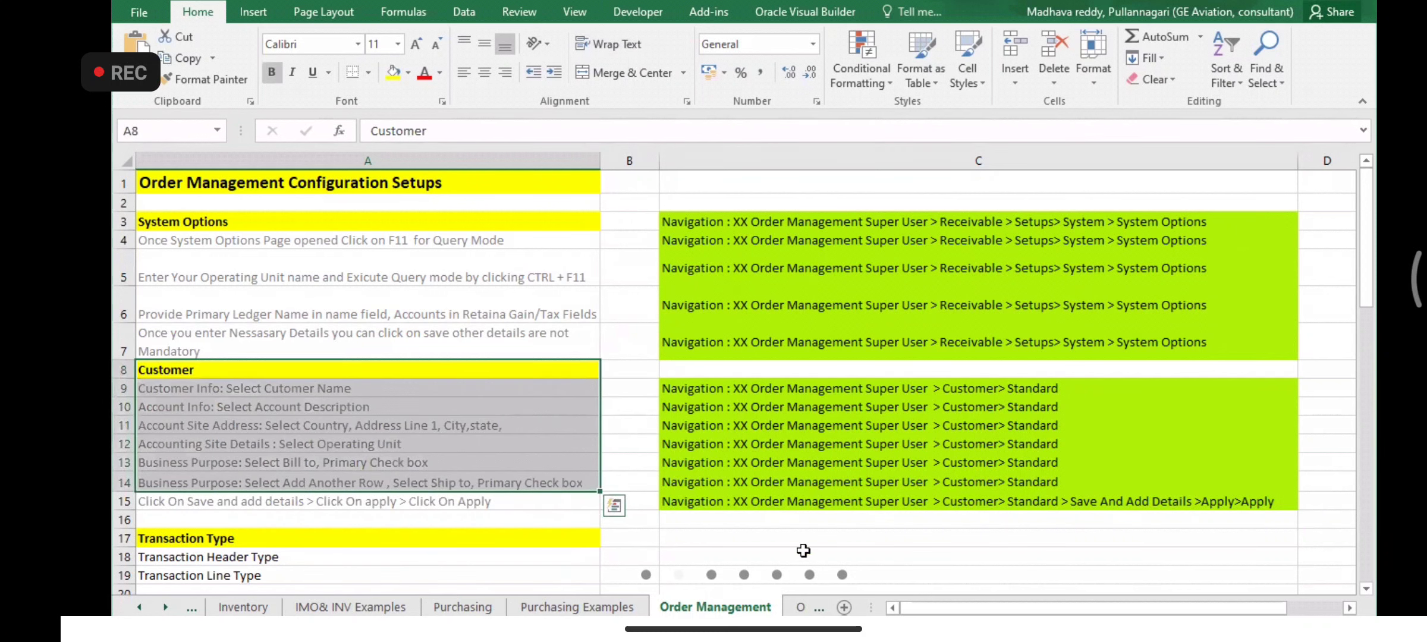